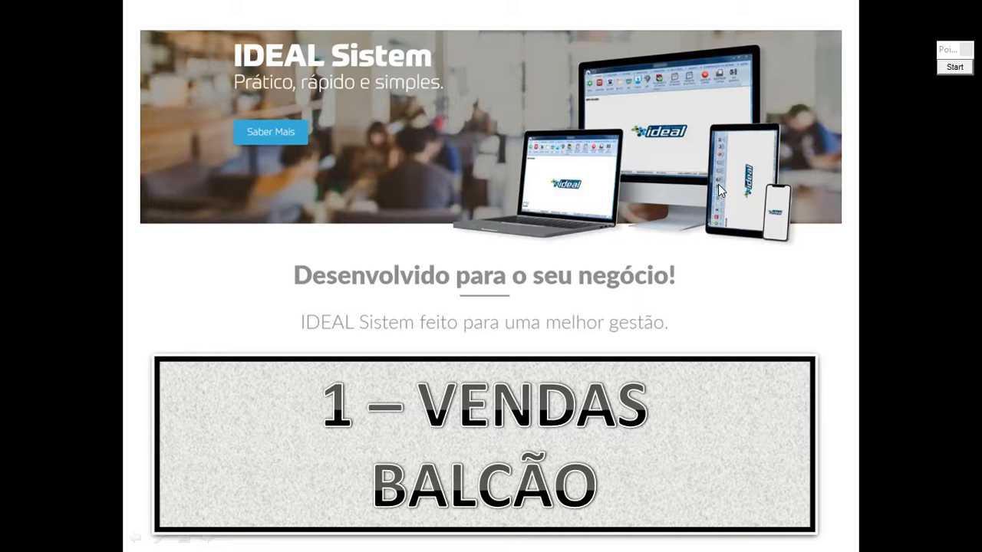
click(456, 239)
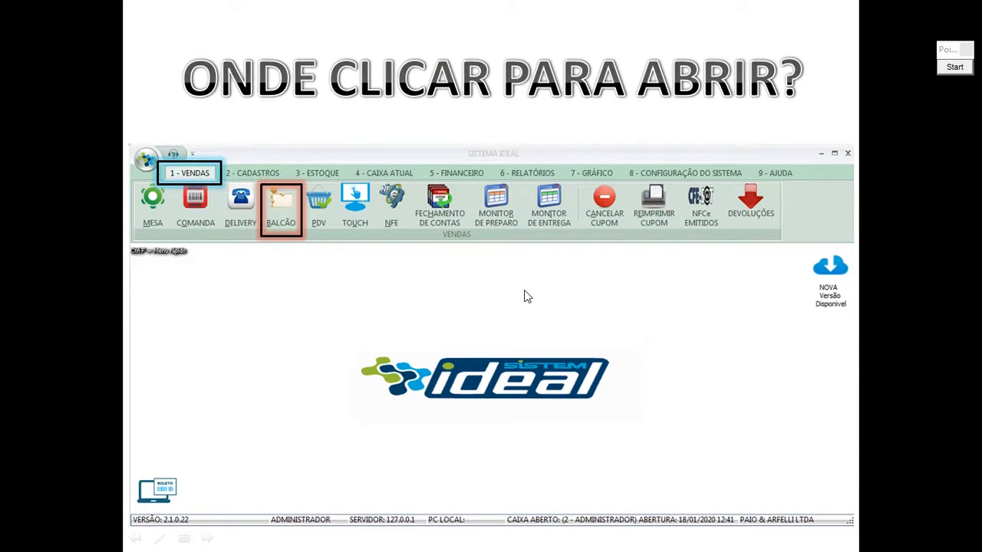
click(287, 203)
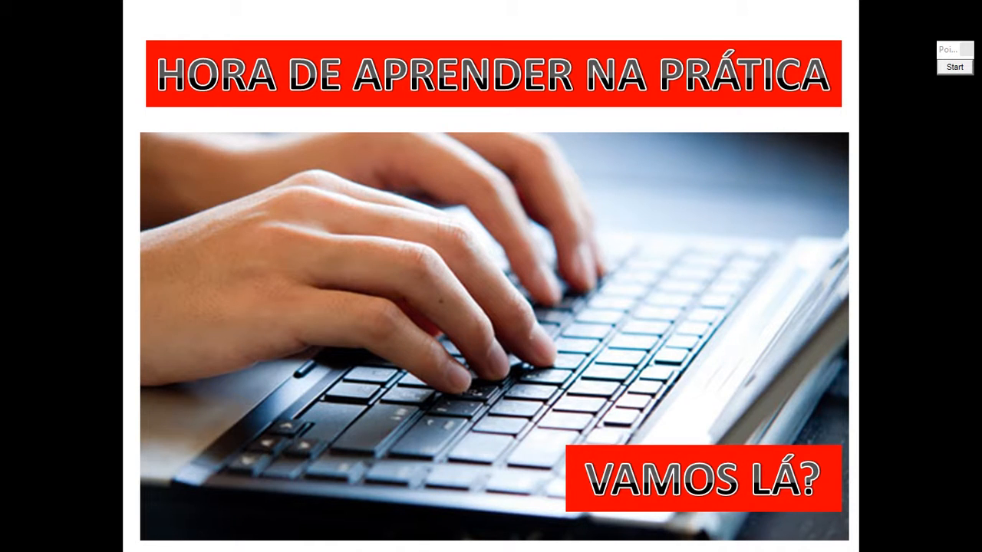
Switch to Sistema Ideal and open the counter sale (Balcão) screen, ready for a product code.
key(alt+Tab)
key(alt+Tab)
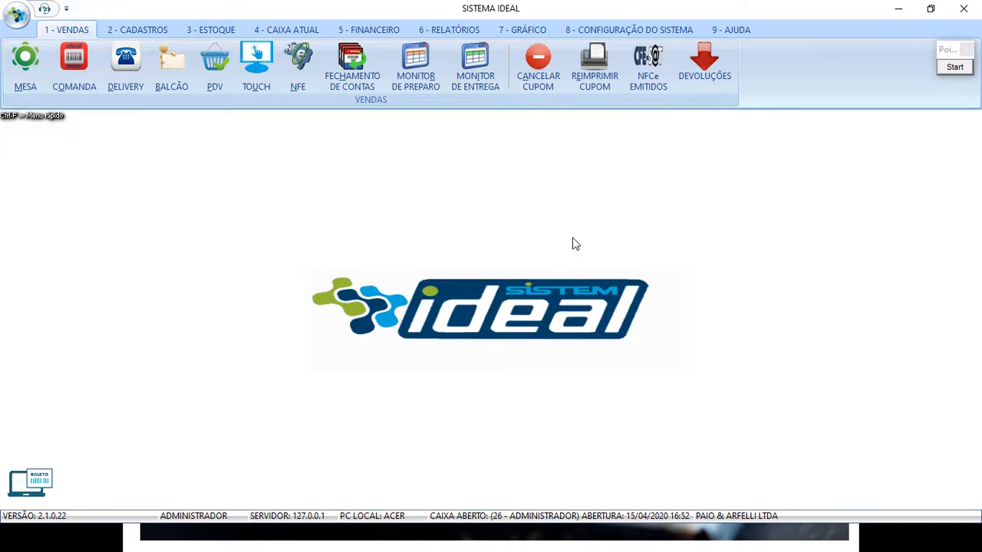
click(452, 207)
click(84, 30)
click(169, 68)
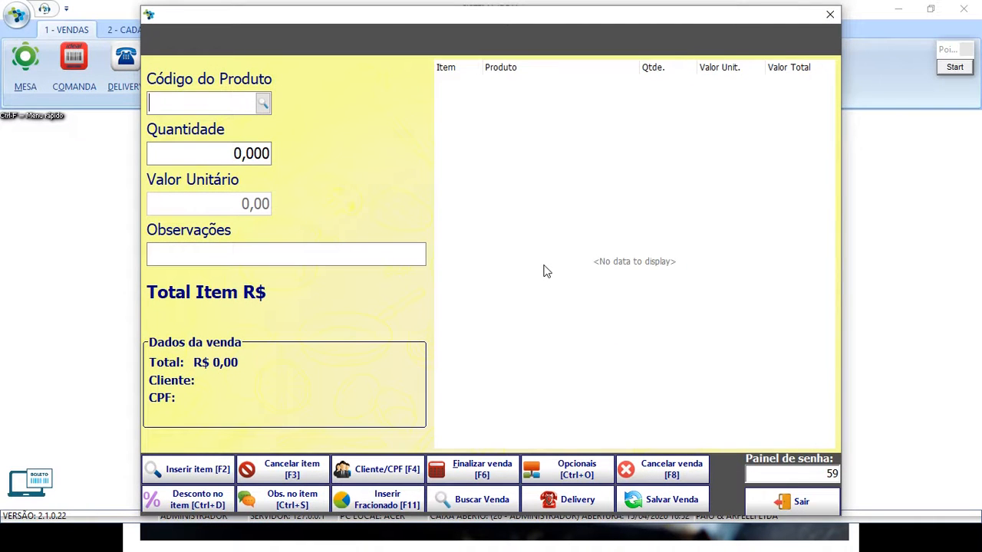
click(216, 104)
Outline the Painel de senha field with two red rectangles using Pointofix, and end the annotation.
click(955, 66)
mouse_move(730, 439)
mouse_down()
mouse_move(809, 497)
mouse_move(857, 499)
mouse_up()
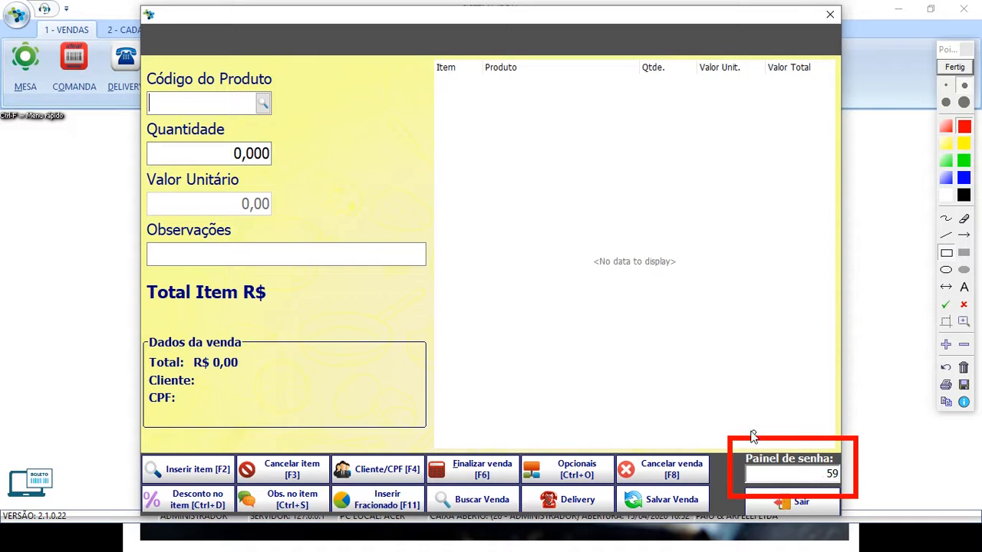
mouse_move(735, 443)
mouse_down()
mouse_move(790, 482)
mouse_move(852, 495)
mouse_up()
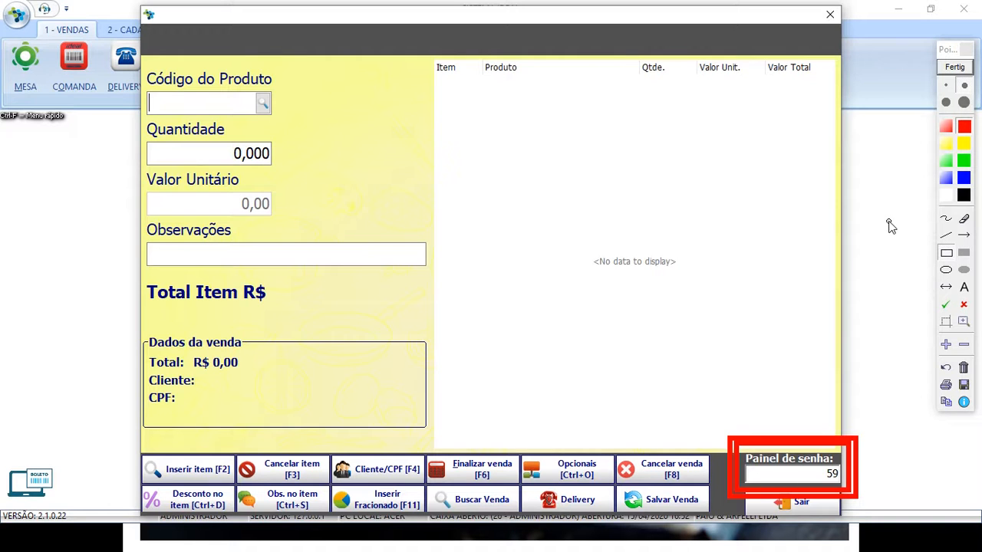
click(955, 68)
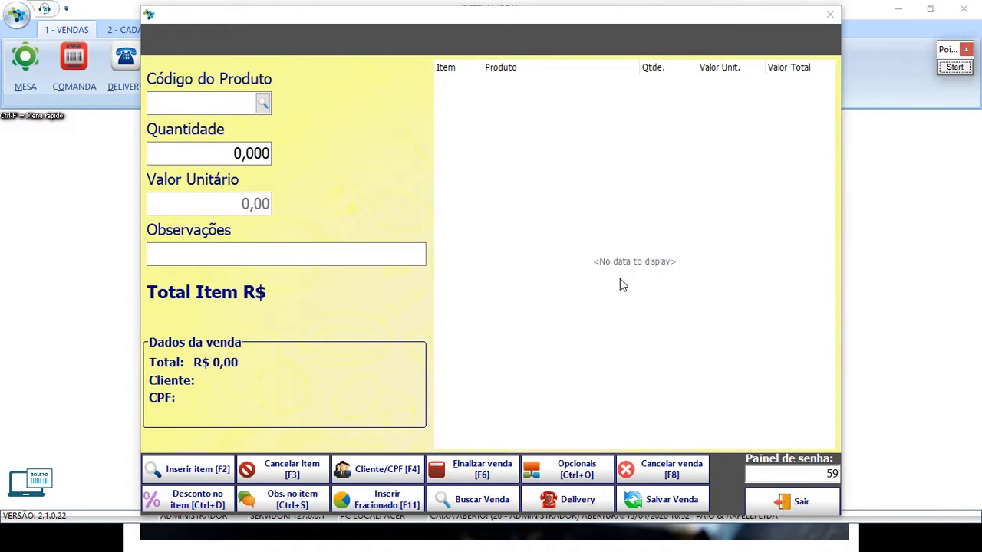
Switch to the Painel Senha.JPG image in Fotos, outline the keypad and the display in red, and end the annotation.
key(alt+Tab)
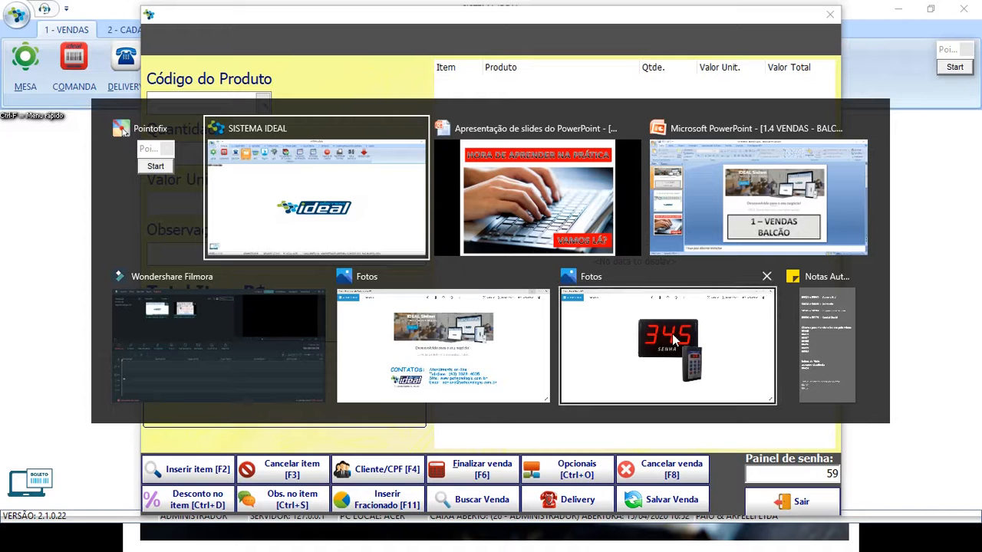
click(672, 333)
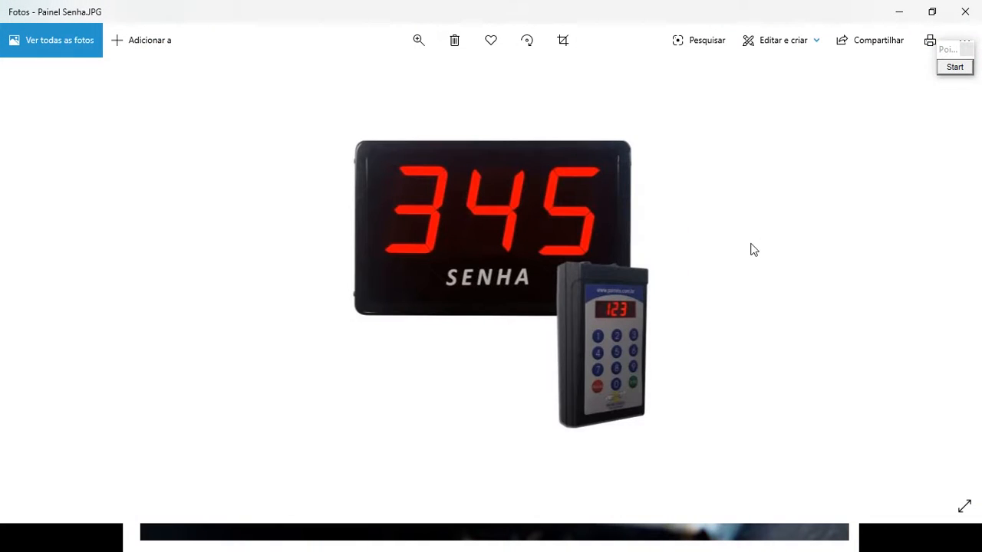
click(955, 67)
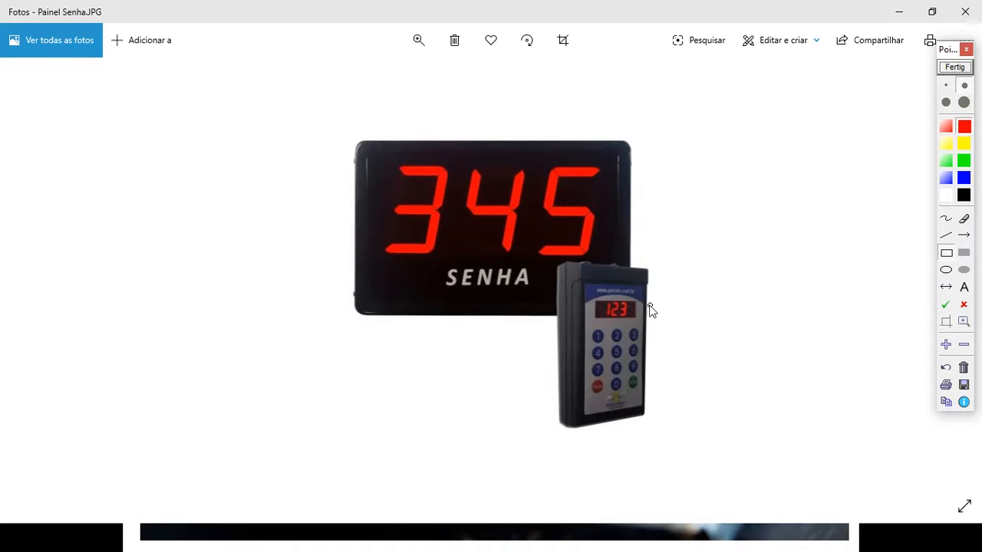
mouse_move(574, 279)
mouse_down()
mouse_move(620, 311)
mouse_move(668, 399)
mouse_move(664, 426)
mouse_up()
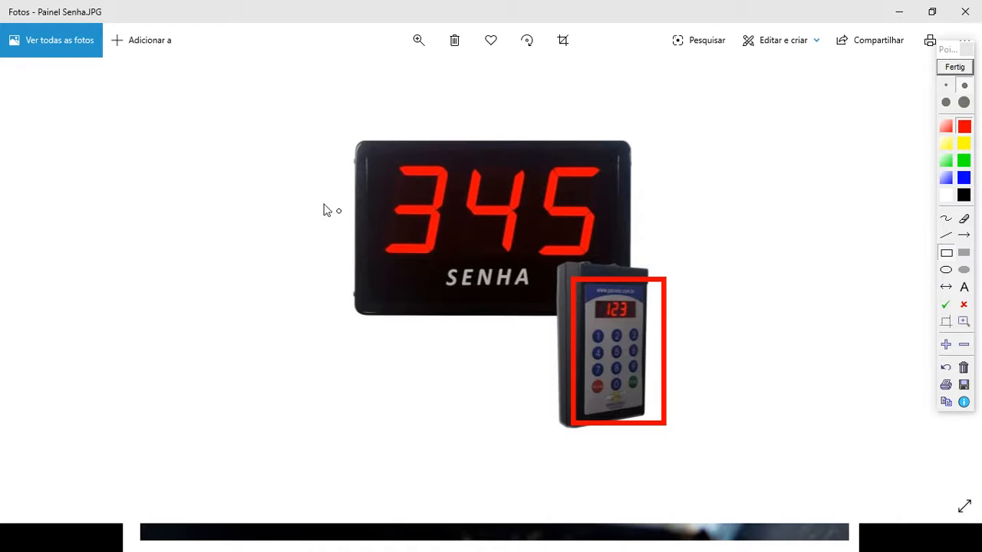
drag(326, 118, 680, 339)
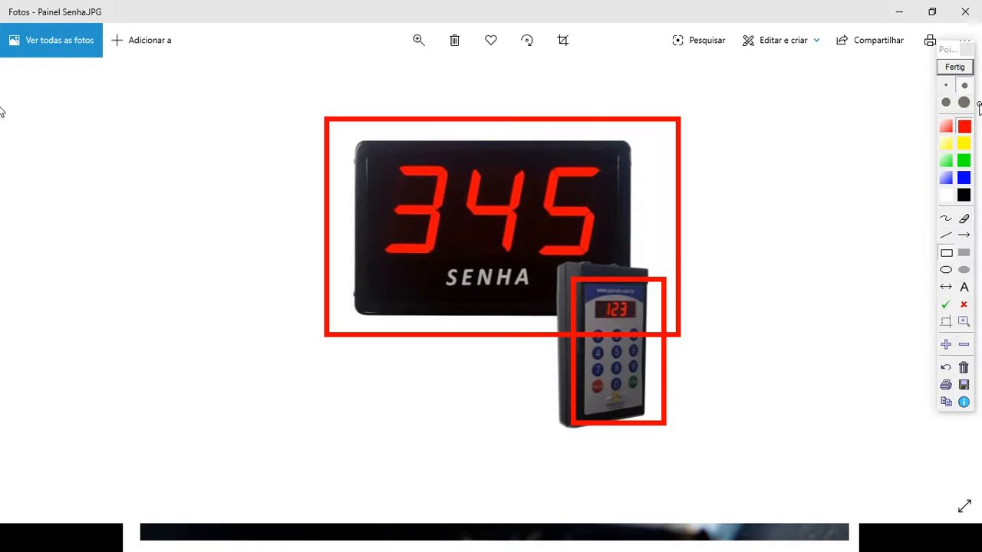
click(957, 67)
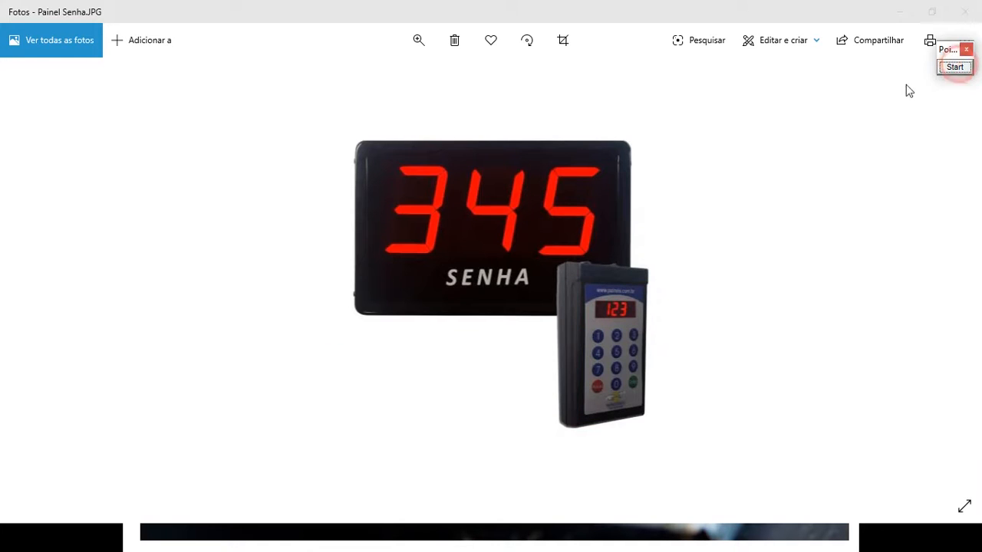
Switch back to the counter sale in Sistema Ideal and enter product code 501.
key(alt+Tab)
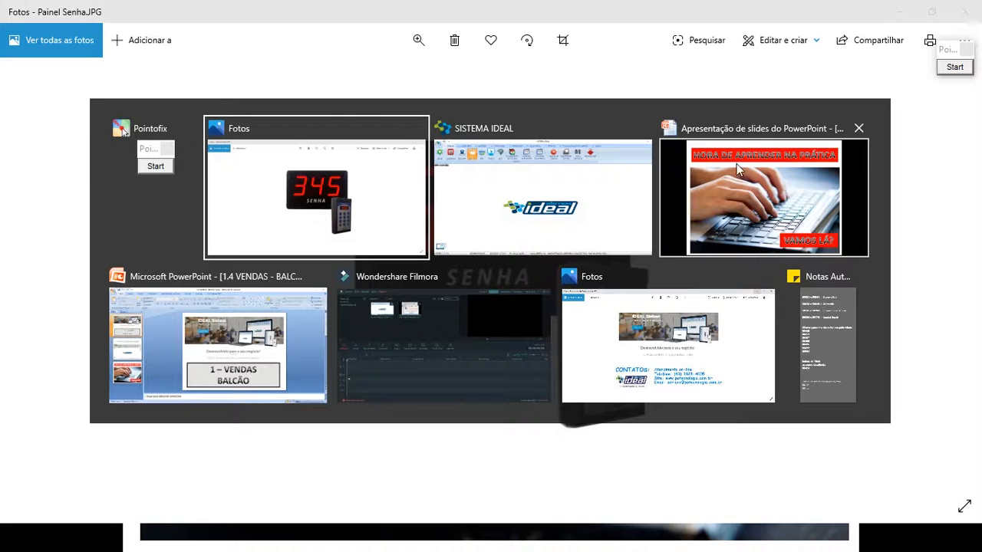
click(594, 182)
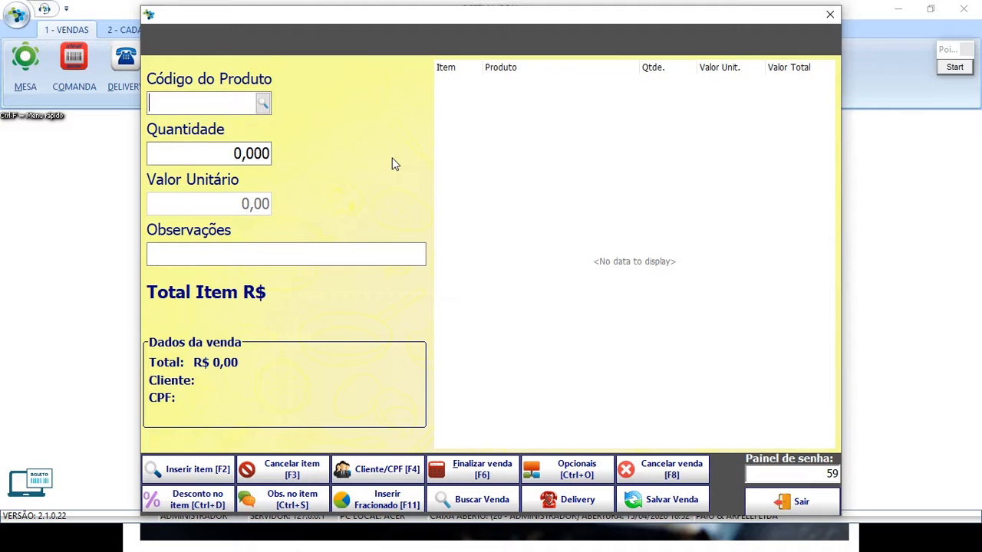
text(501)
Mark the Código do Produto, Quantidade and Valor Unitário fields with red rectangles in Pointofix, and clear the marks.
click(954, 67)
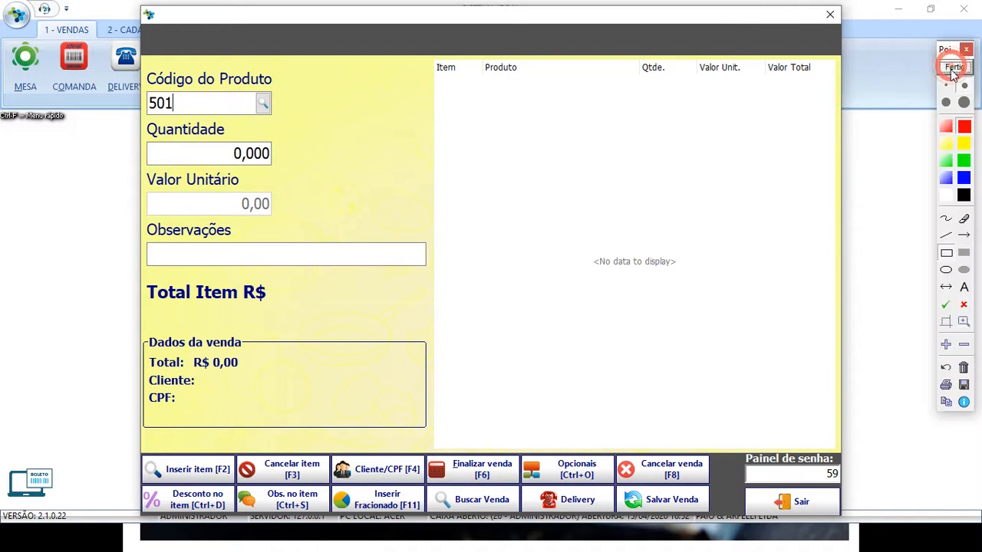
mouse_move(129, 57)
mouse_down()
mouse_move(190, 96)
mouse_move(308, 137)
mouse_up()
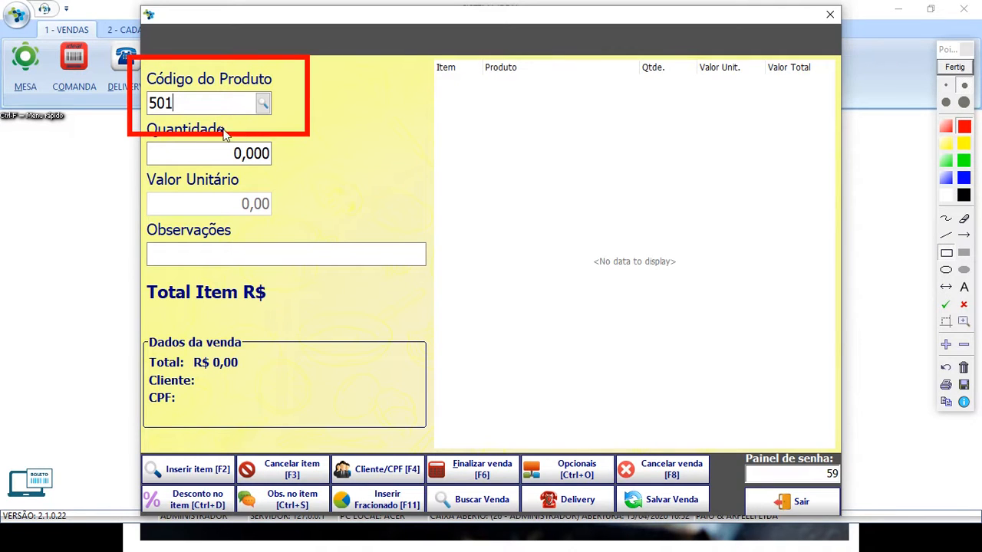
click(946, 367)
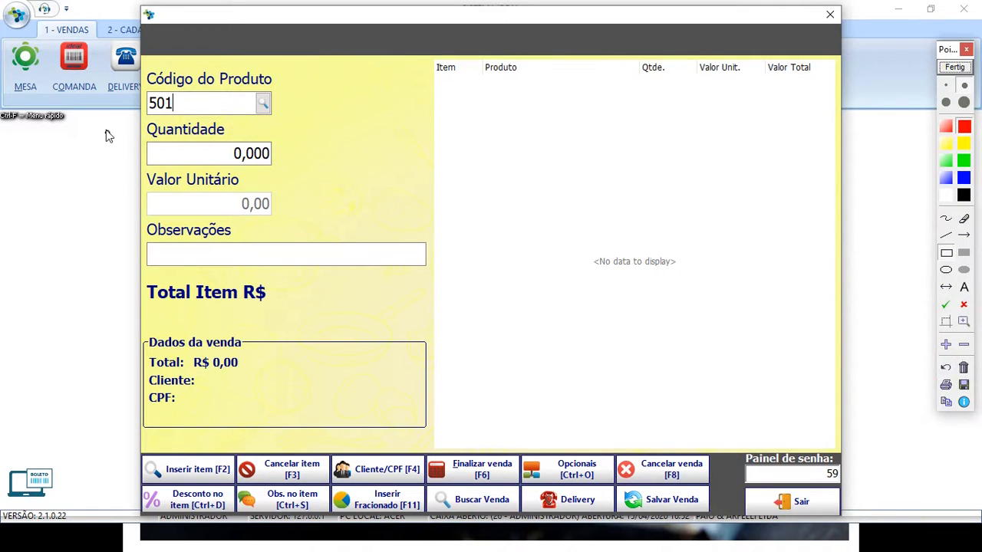
mouse_move(137, 117)
mouse_down()
mouse_move(230, 163)
mouse_move(305, 178)
mouse_up()
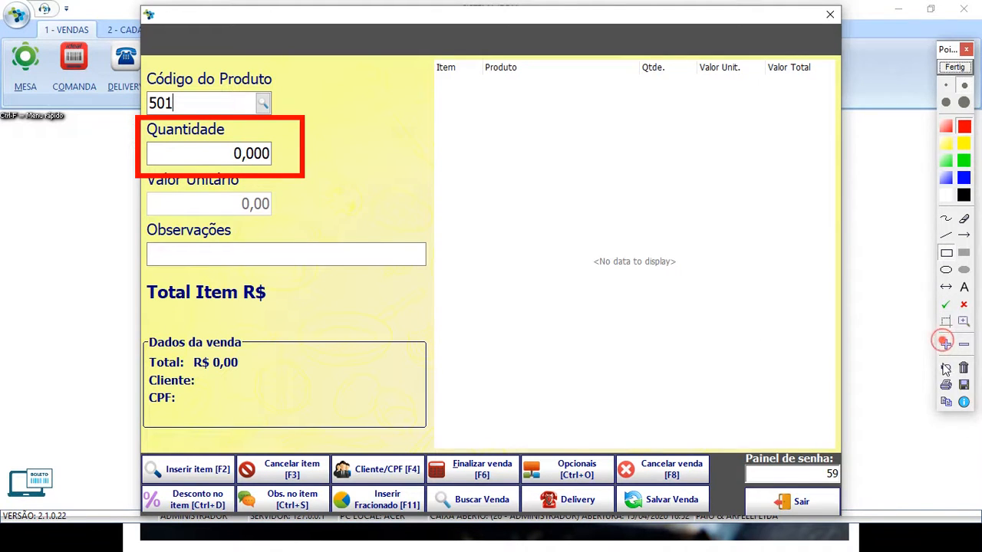
click(945, 365)
mouse_move(129, 168)
mouse_down()
mouse_move(318, 227)
mouse_move(296, 227)
mouse_up()
drag(119, 75, 298, 130)
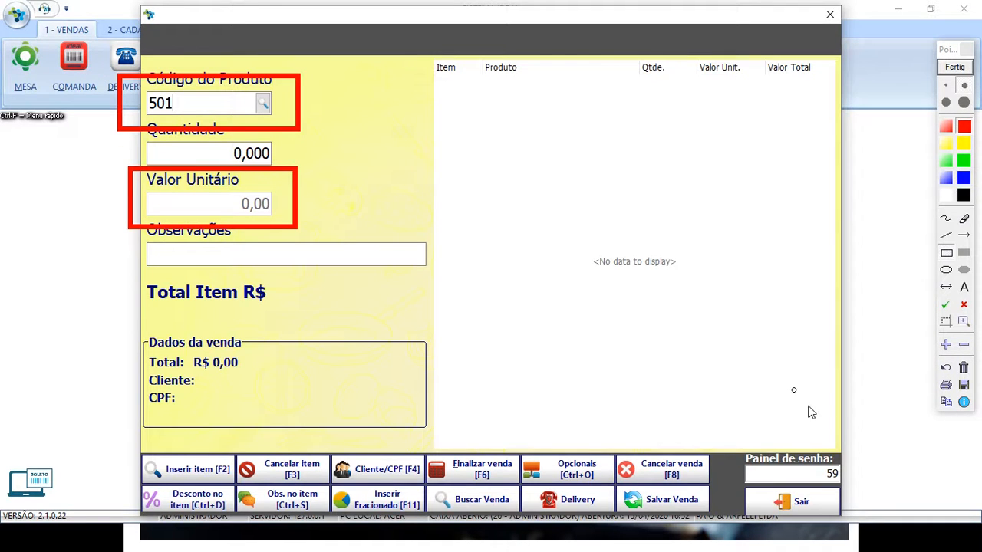
click(963, 369)
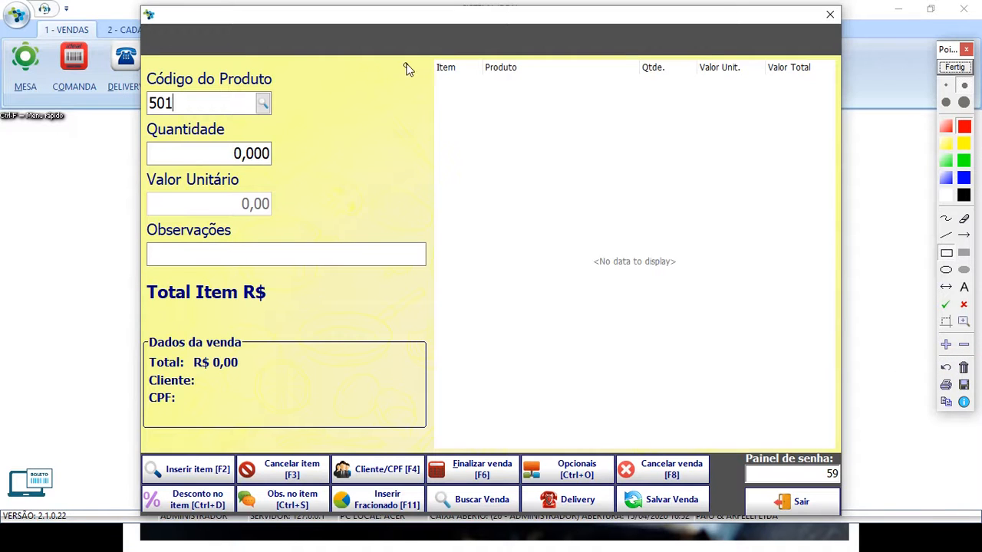
Outline the sale's item list and the row of sale commands in red, and end the annotation.
mouse_move(411, 37)
mouse_down()
mouse_move(578, 107)
mouse_move(719, 136)
mouse_move(835, 141)
mouse_move(862, 155)
mouse_move(865, 444)
mouse_up()
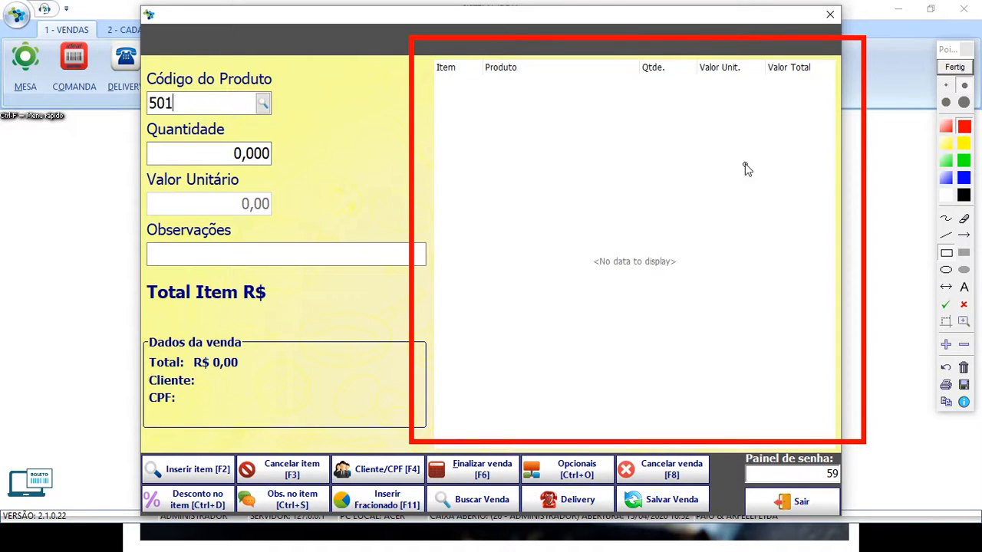
click(946, 368)
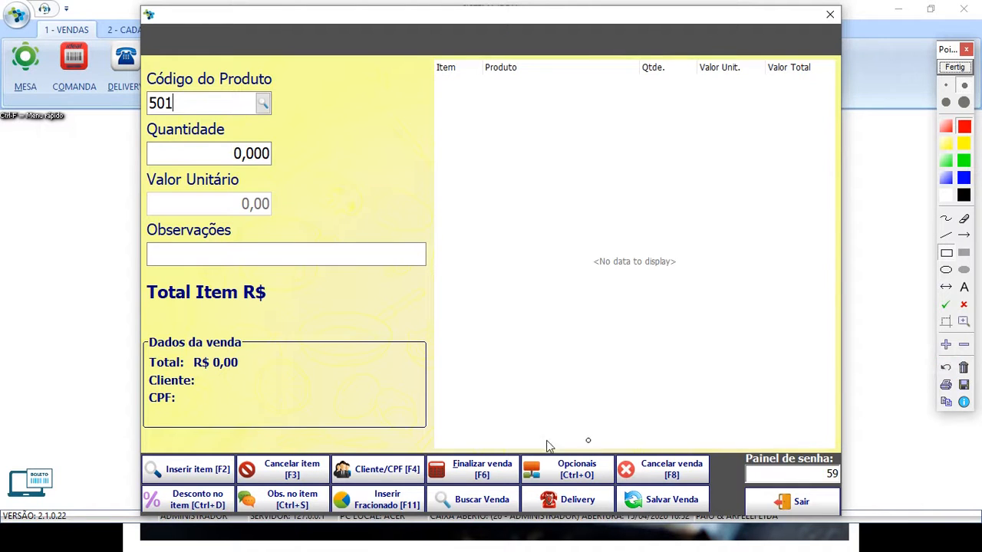
mouse_move(112, 431)
mouse_down()
mouse_move(430, 536)
mouse_move(675, 536)
mouse_move(830, 528)
mouse_move(855, 510)
mouse_up()
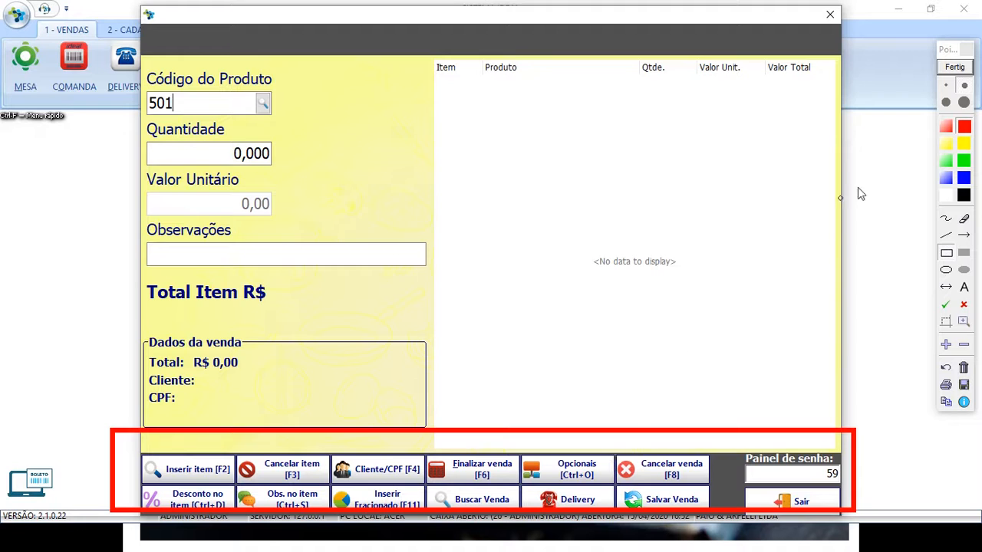
click(964, 67)
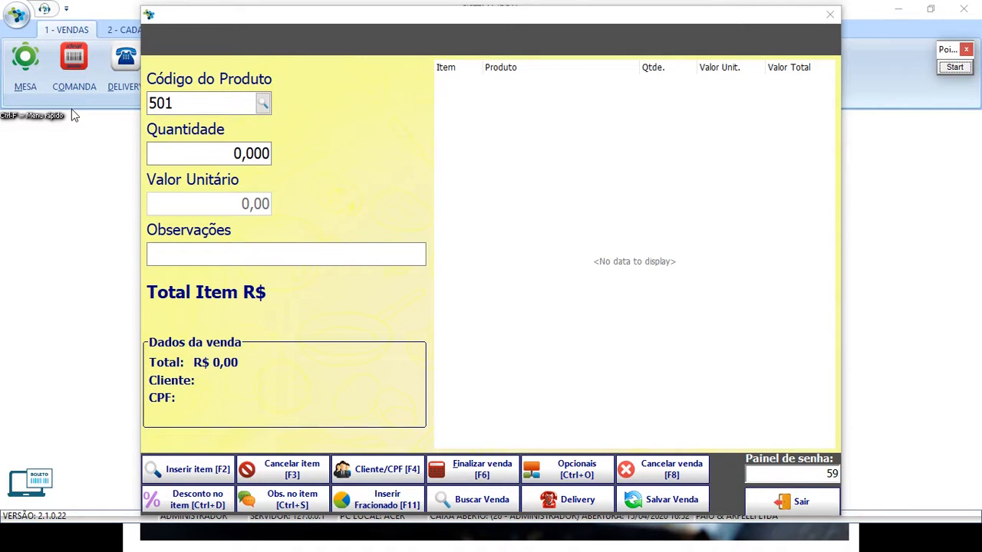
Add product 501 to the sale with quantity 1,000 and the observation "SEM CEBOLA".
click(184, 102)
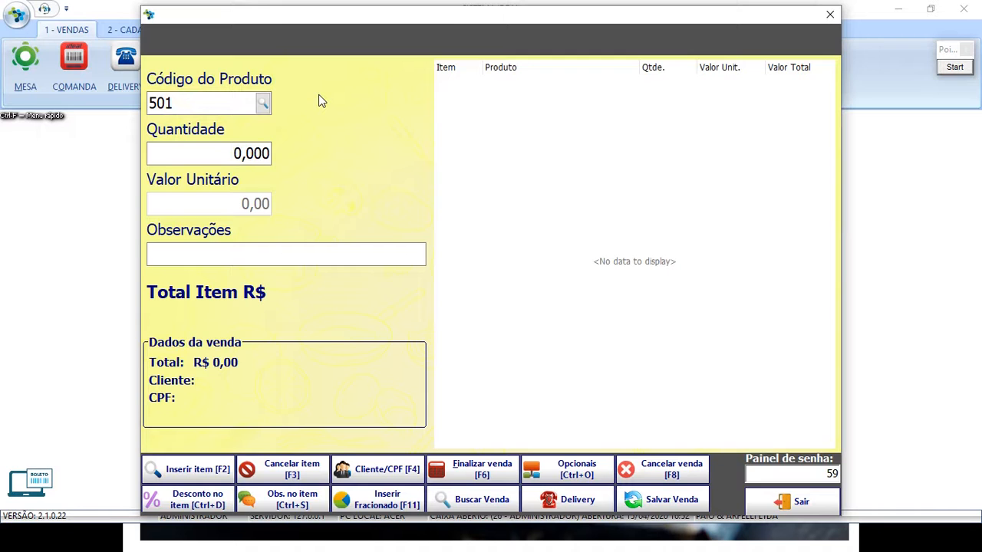
key(Return)
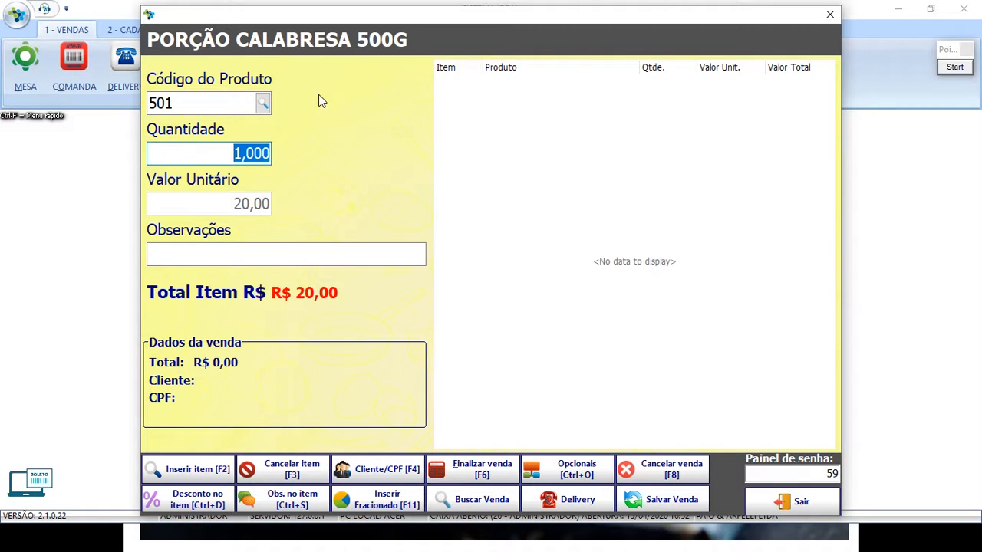
key(Return)
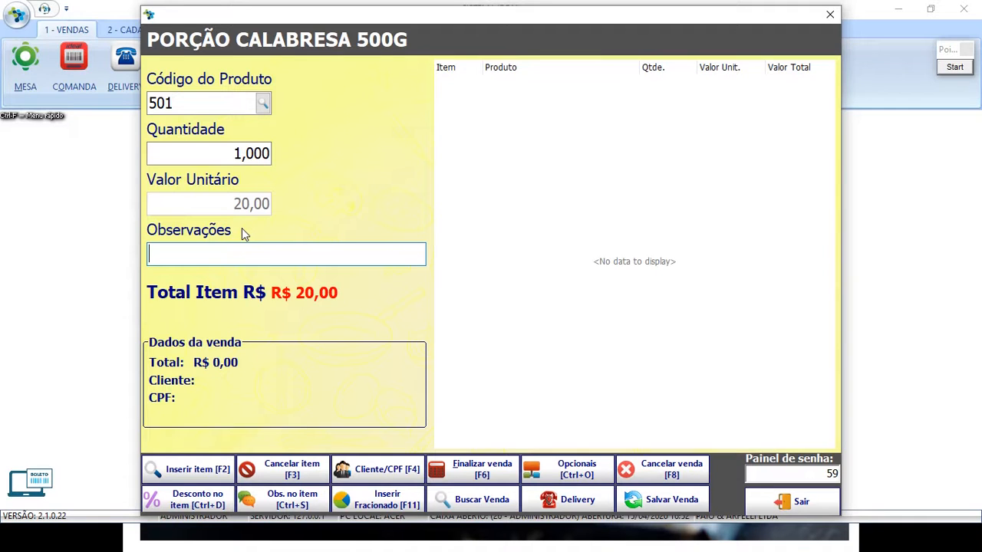
key(Caps_Lock)
text(SEM CEBOLA)
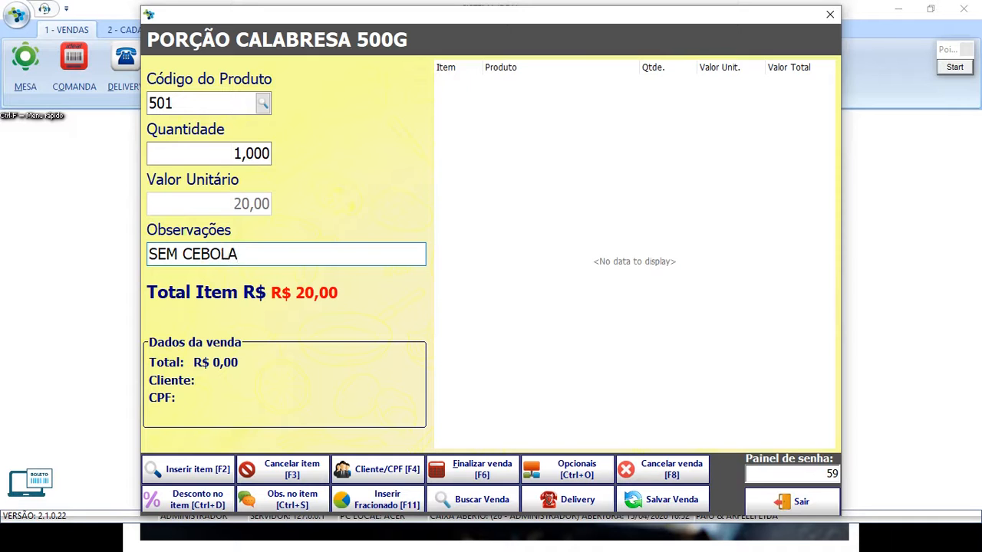
key(Return)
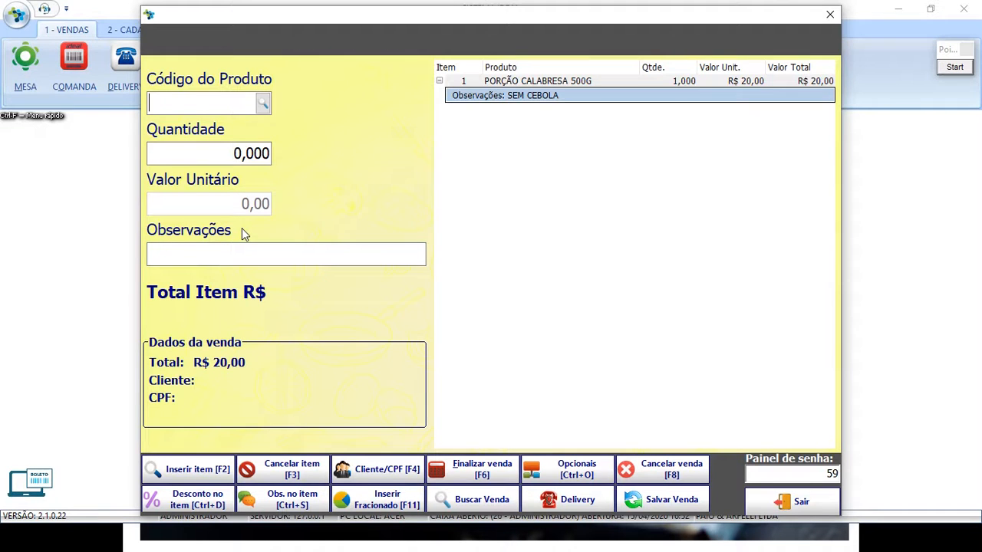
Outline the PORÇÃO CALABRESA 500G item, its expand marker and its observation in red, and end the annotation.
click(552, 138)
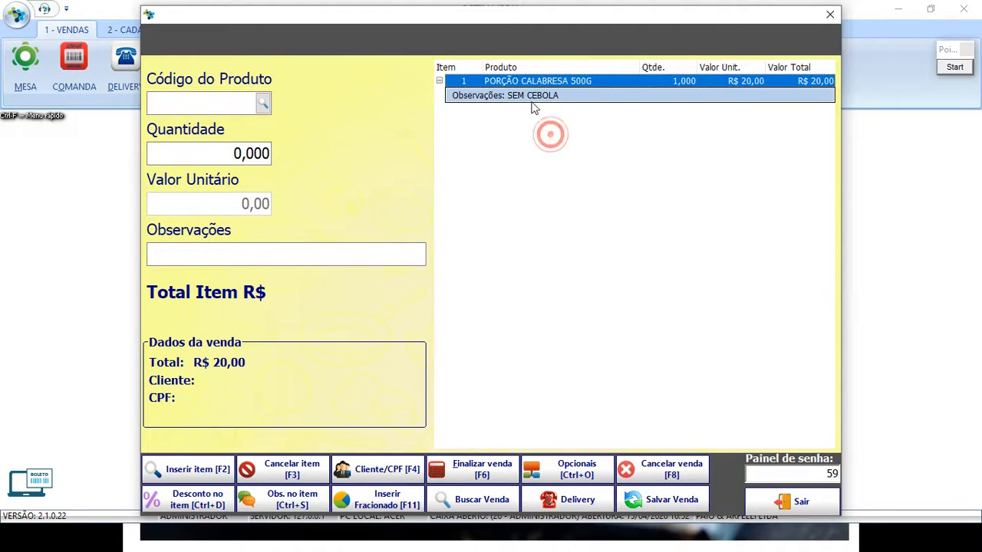
click(954, 67)
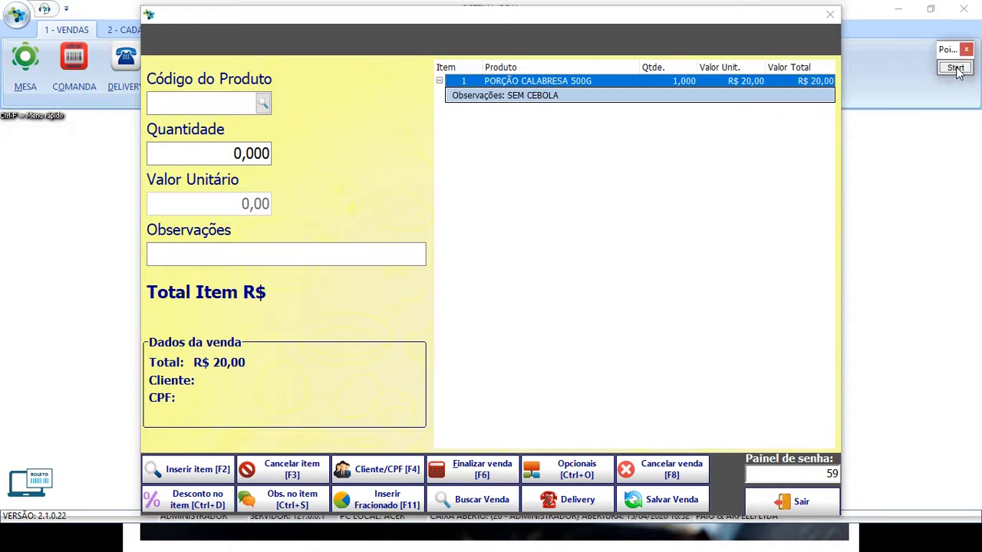
mouse_move(409, 44)
mouse_down()
mouse_move(696, 112)
mouse_move(871, 115)
mouse_up()
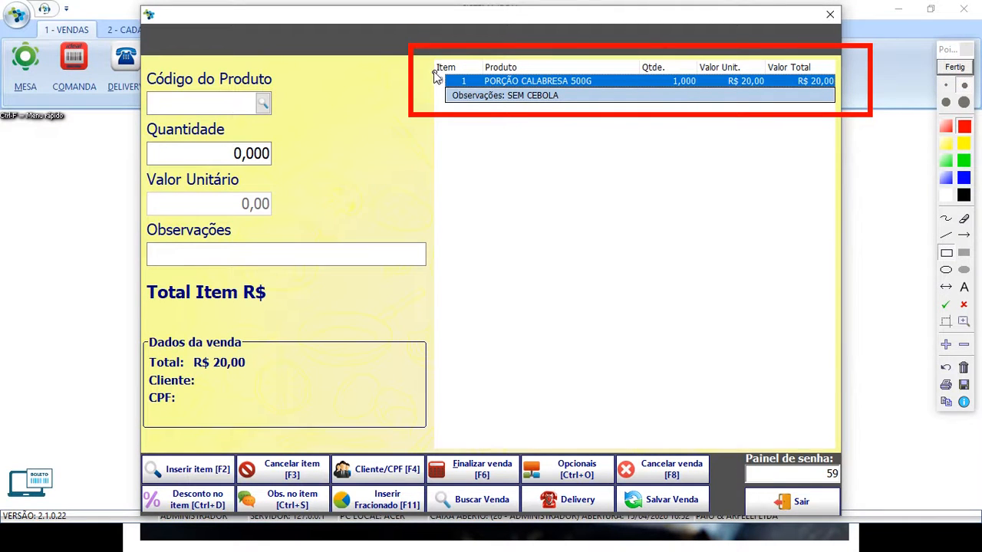
drag(430, 71, 450, 89)
mouse_move(579, 79)
mouse_down()
mouse_move(530, 100)
mouse_move(438, 109)
mouse_up()
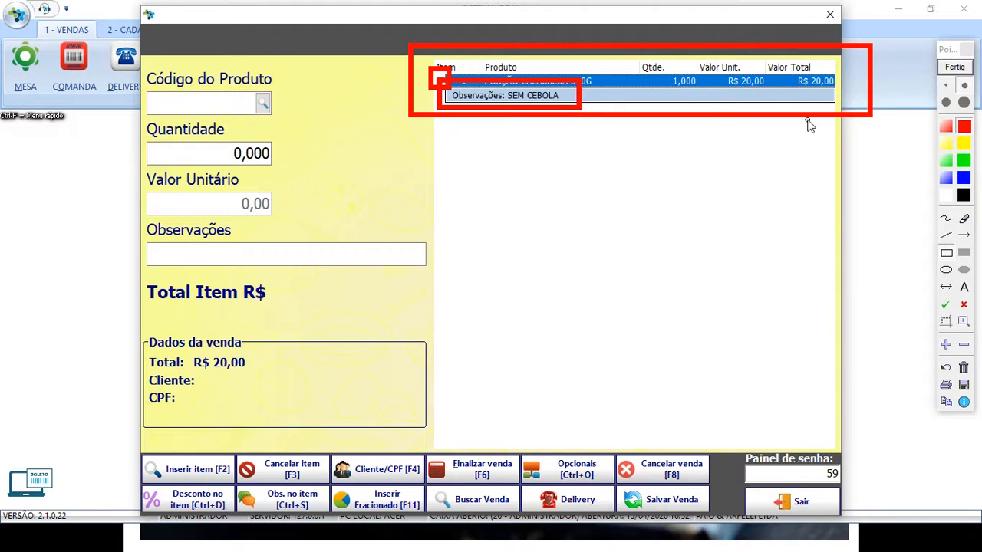
click(954, 67)
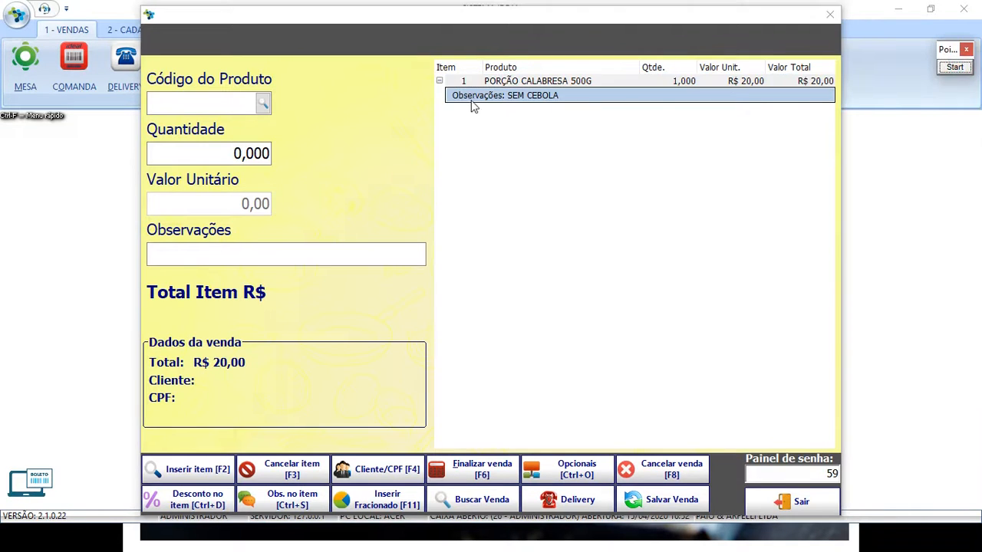
Collapse and re-expand the PORÇÃO CALABRESA 500G item, and select the item and its observation row.
click(438, 80)
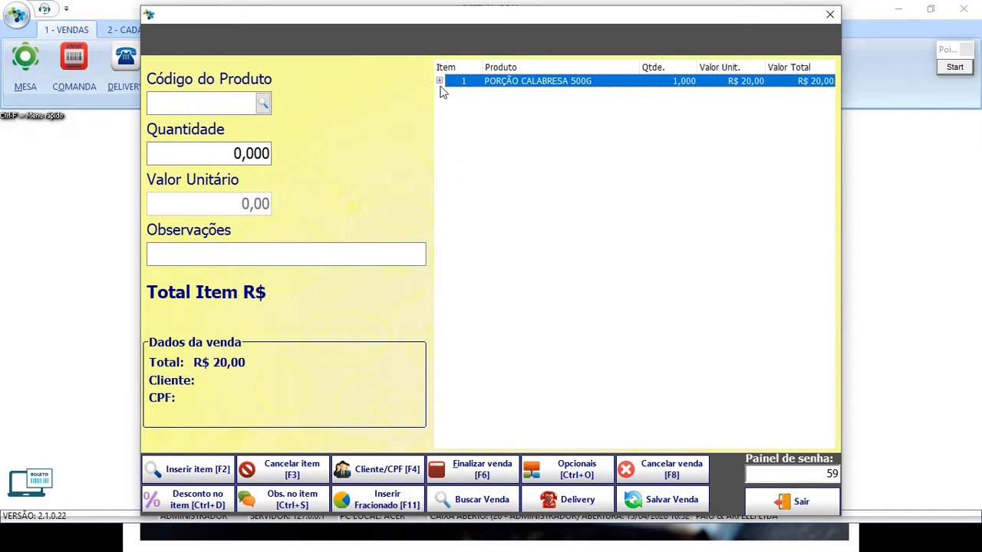
click(439, 82)
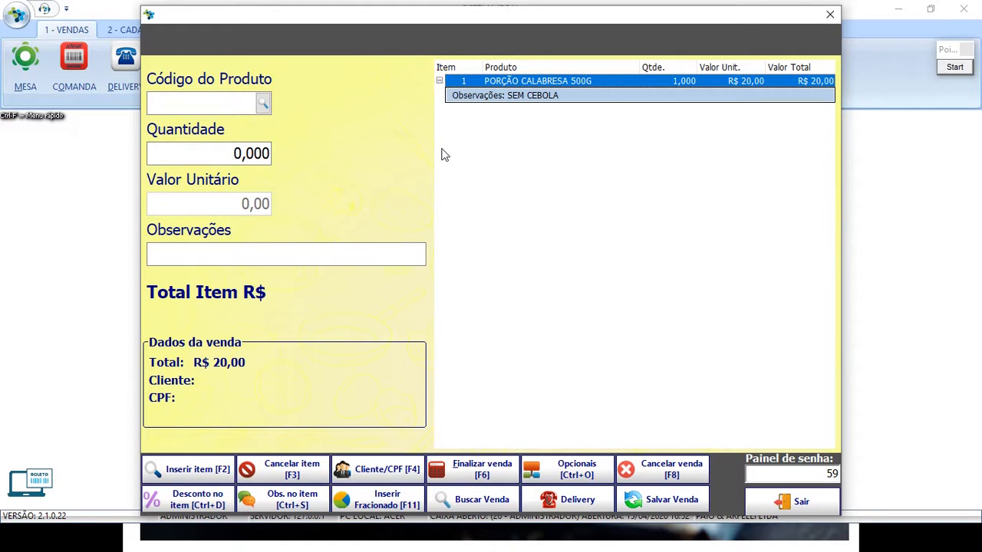
click(529, 98)
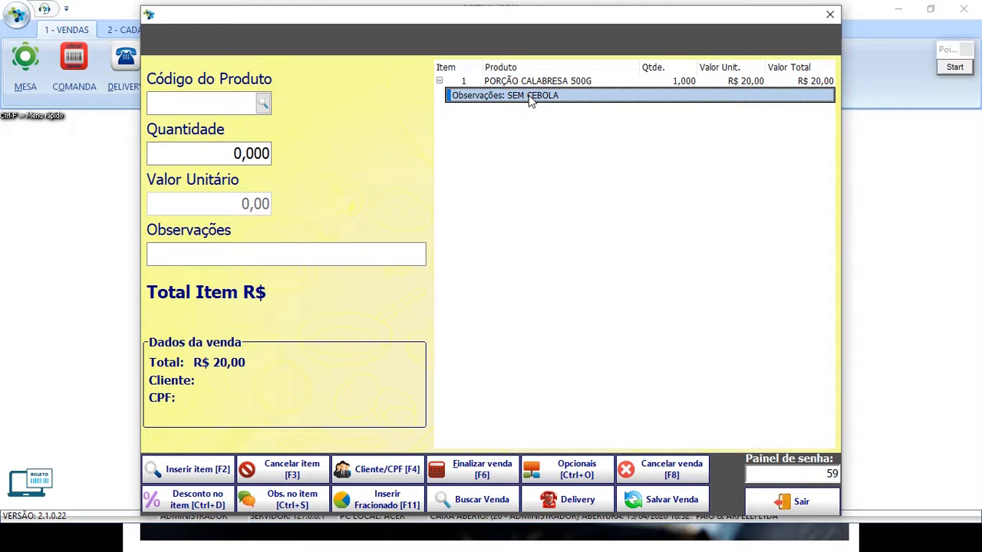
click(548, 79)
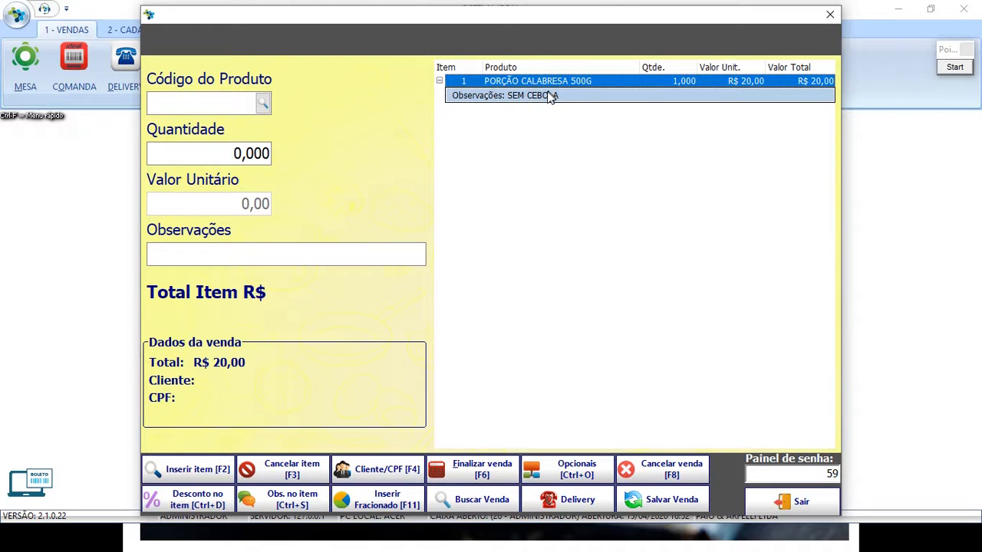
click(546, 95)
Add product 318 to the sale with quantity 1,000 and no observation.
click(169, 101)
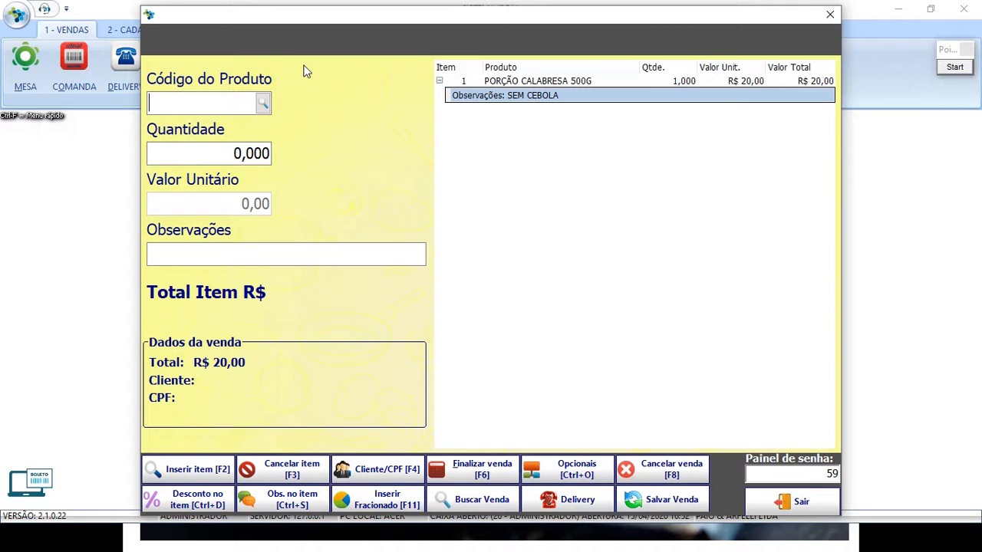
text(318)
key(Return)
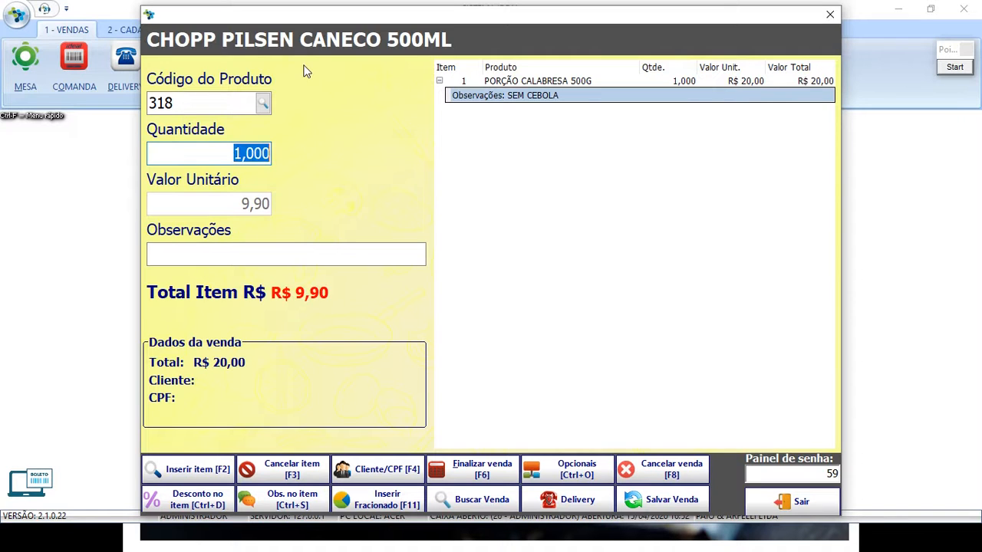
key(Return)
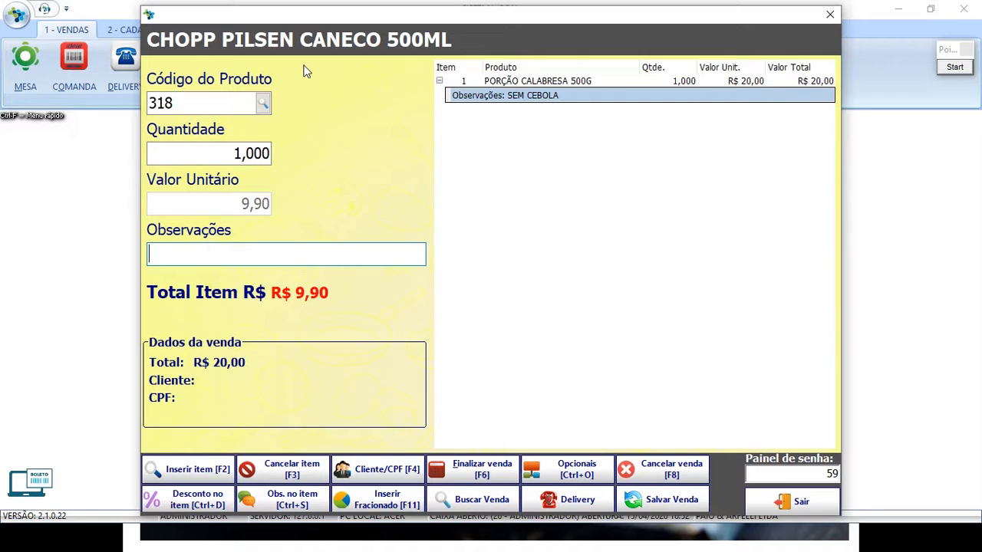
key(Return)
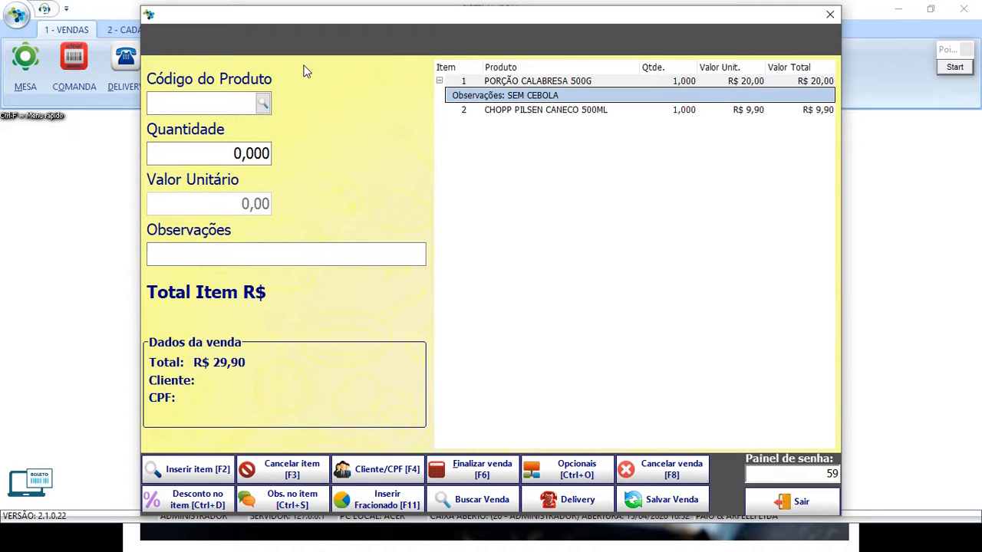
Outline the Inserir item [F2] command in red with Pointofix, and end the annotation.
click(213, 102)
click(955, 69)
mouse_move(129, 443)
mouse_down()
mouse_move(178, 471)
mouse_move(254, 489)
mouse_up()
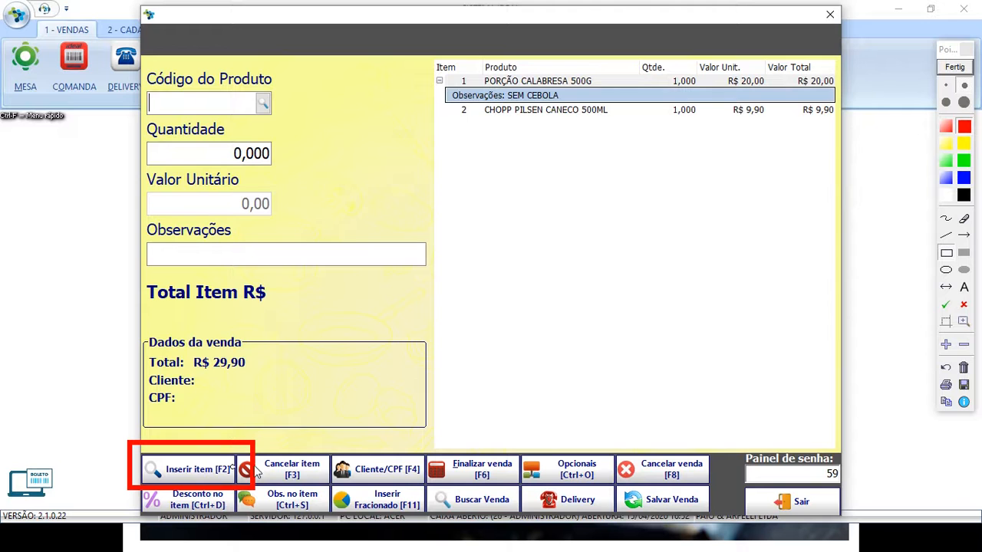
click(956, 67)
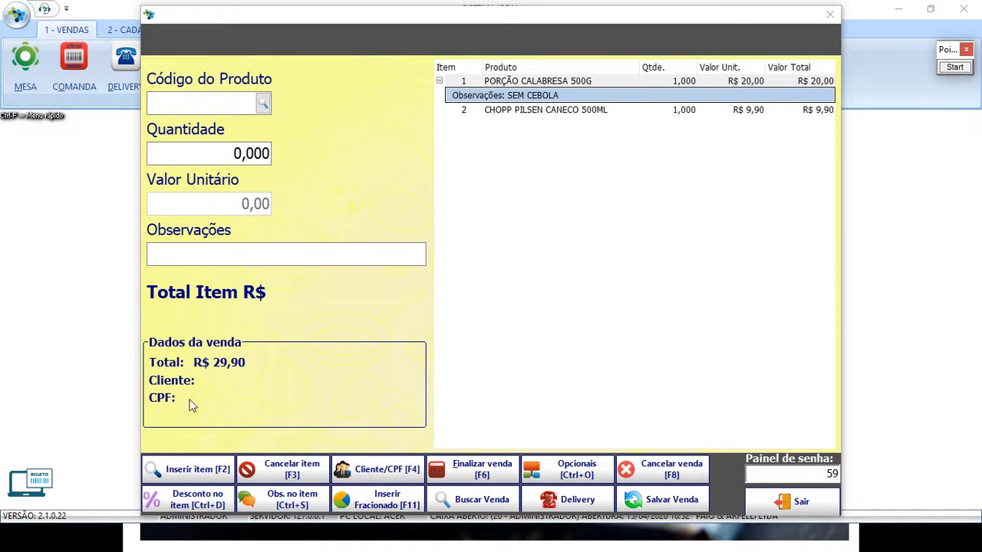
View the product search from both the Inserir item command and the product code lookup, closing it each time.
click(191, 471)
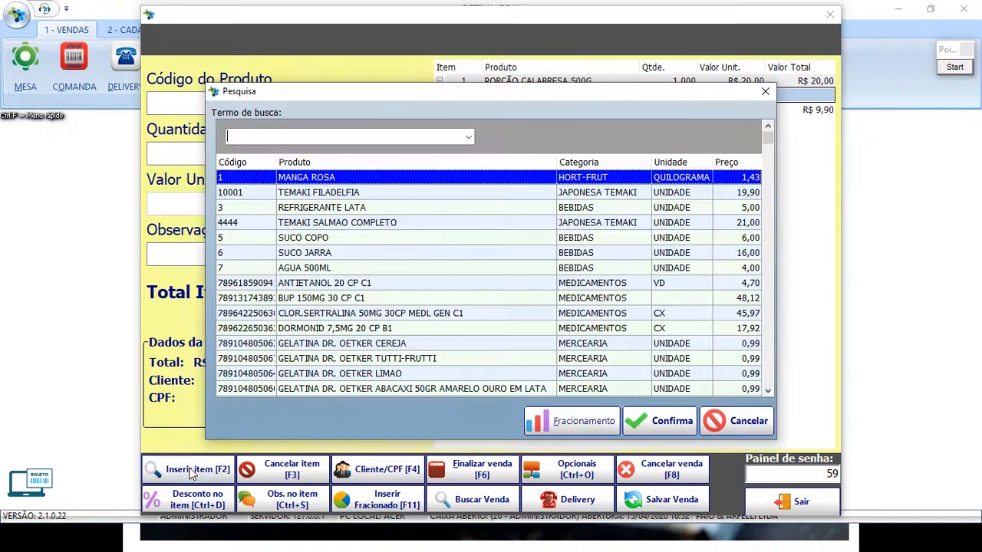
click(765, 91)
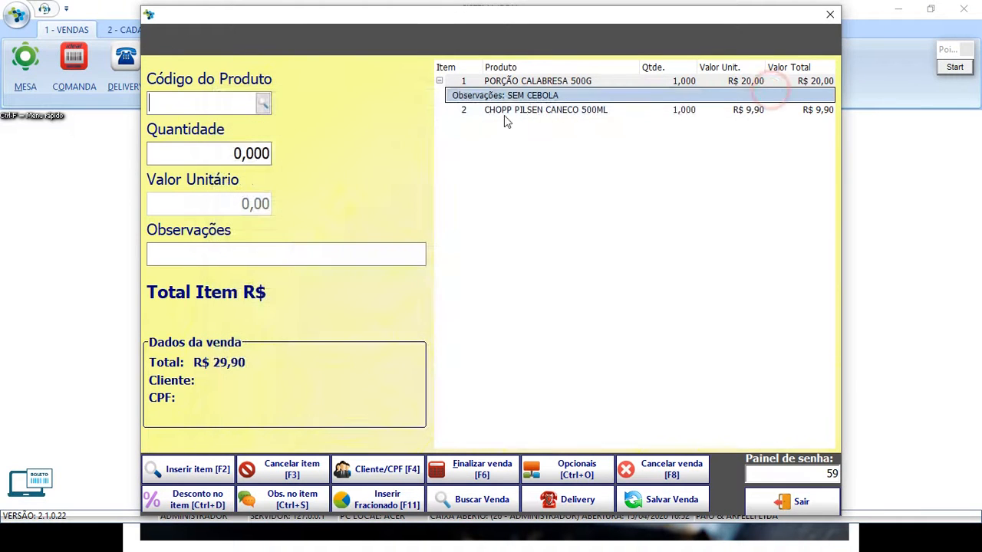
click(264, 102)
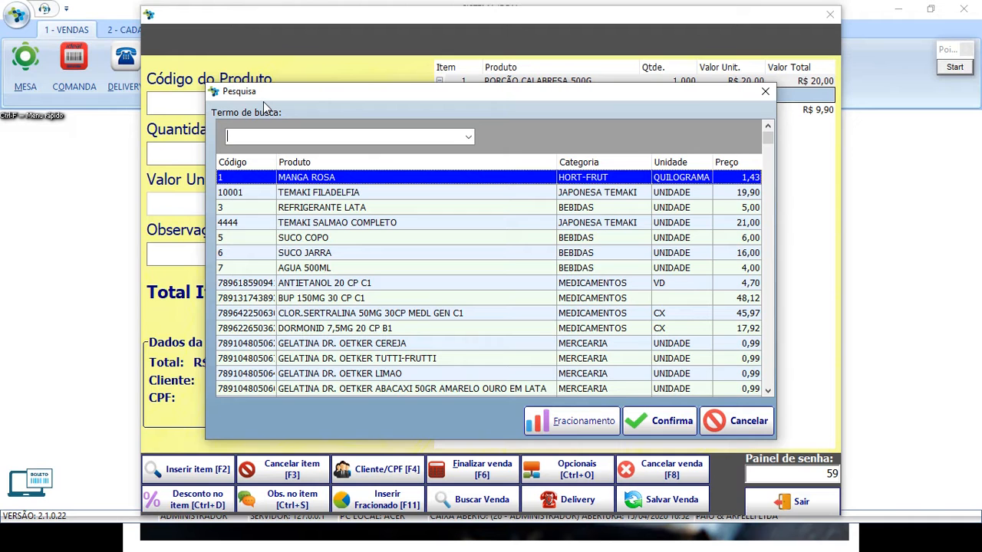
click(765, 92)
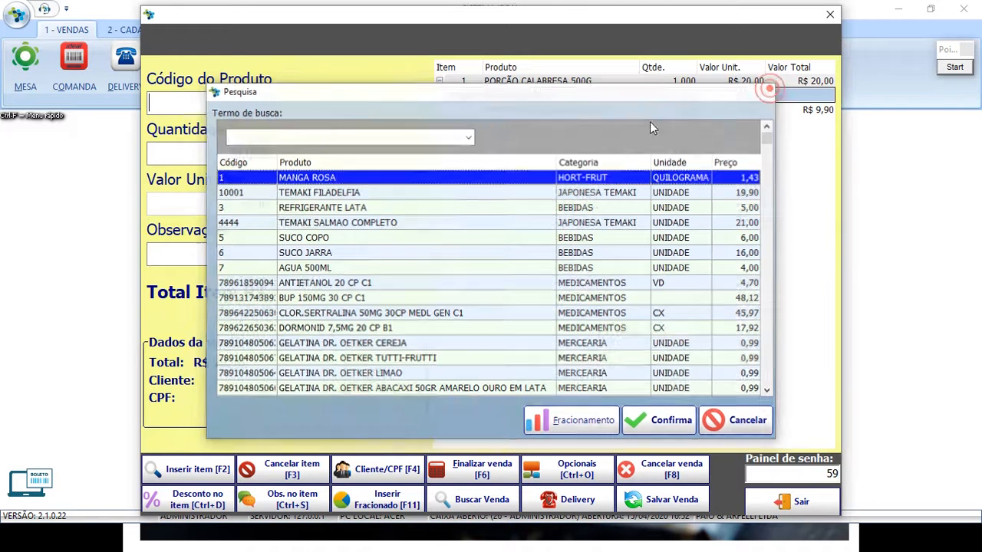
Search the products for "COCA" and add COCA LATA to the sale with quantity 1,000 and no observation.
key(F2)
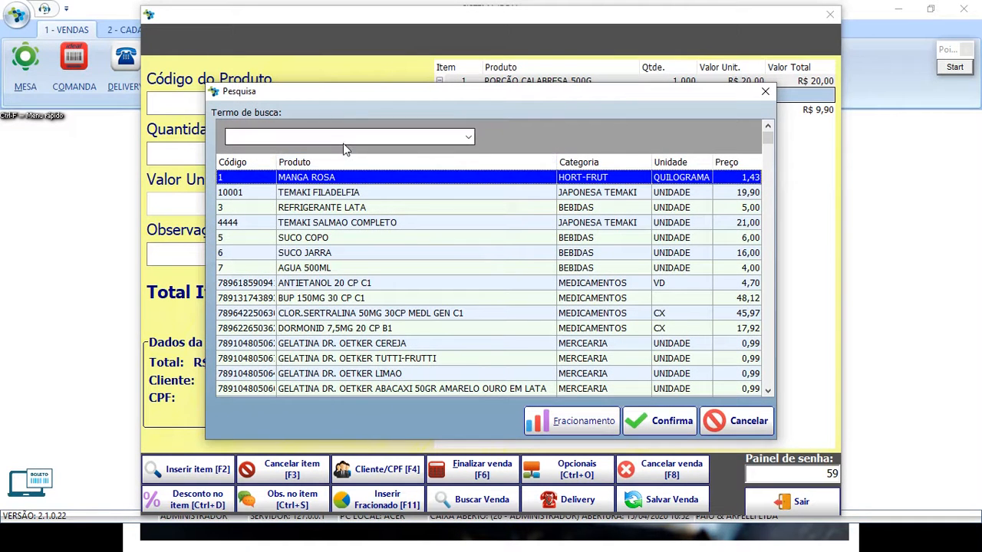
text(COCA)
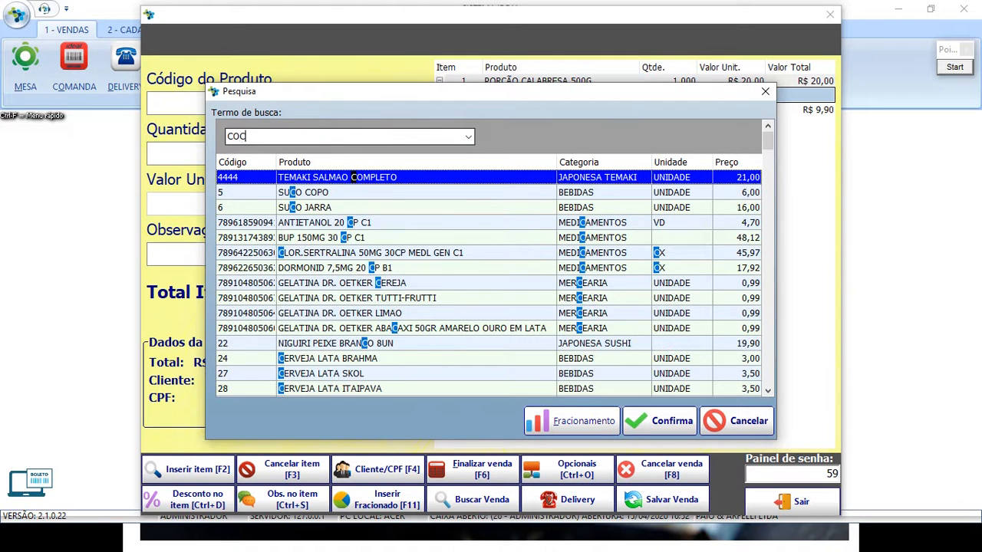
key(Down)
key(Down)
key(Down)
key(Down)
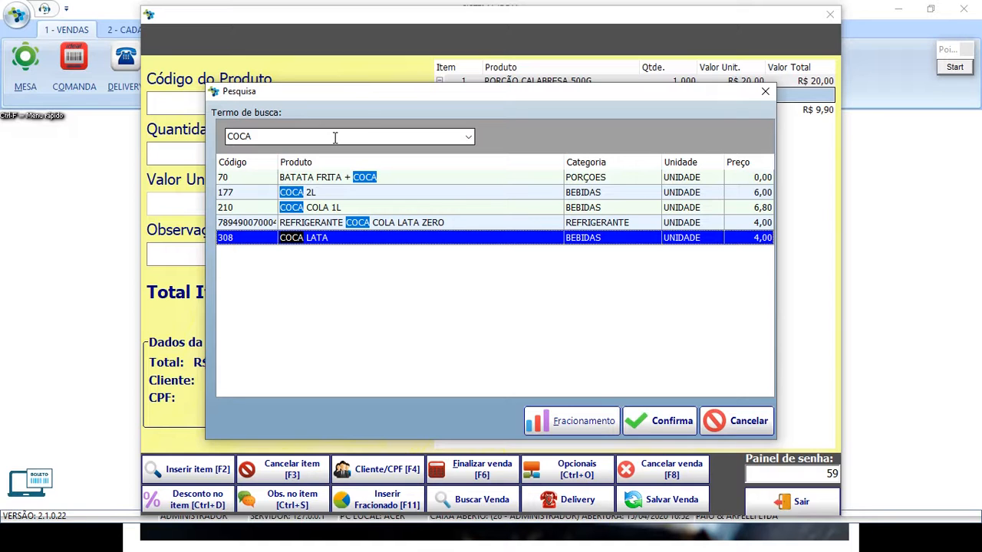
key(Return)
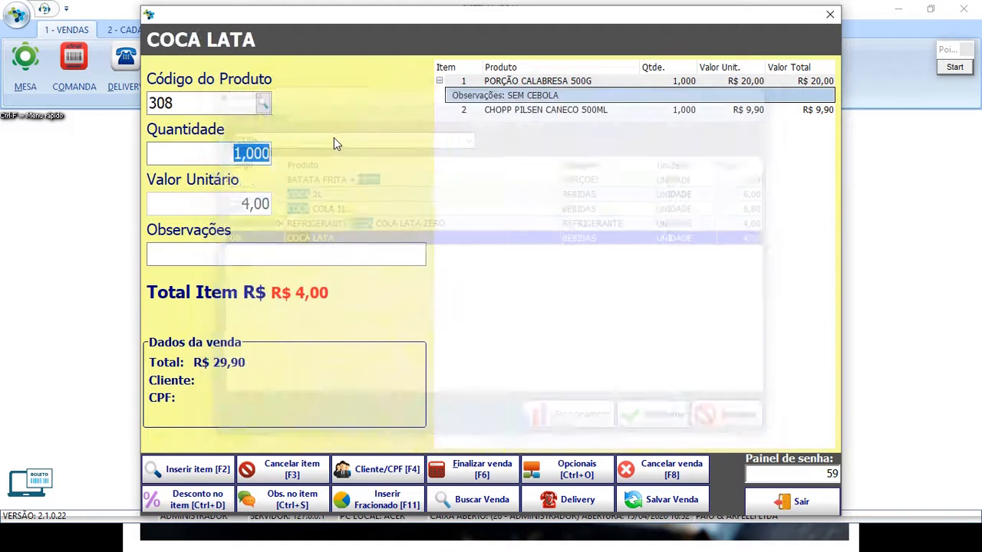
key(Return)
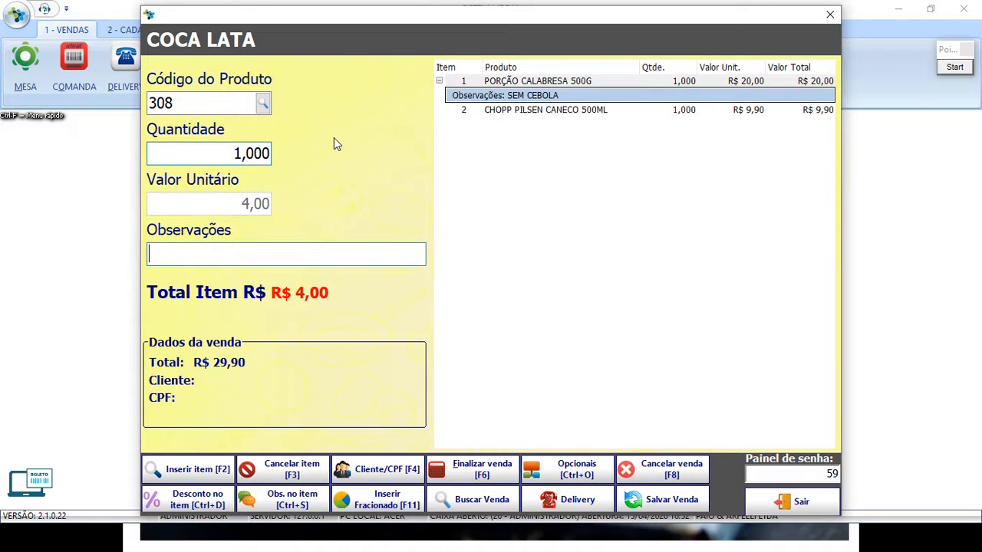
key(Return)
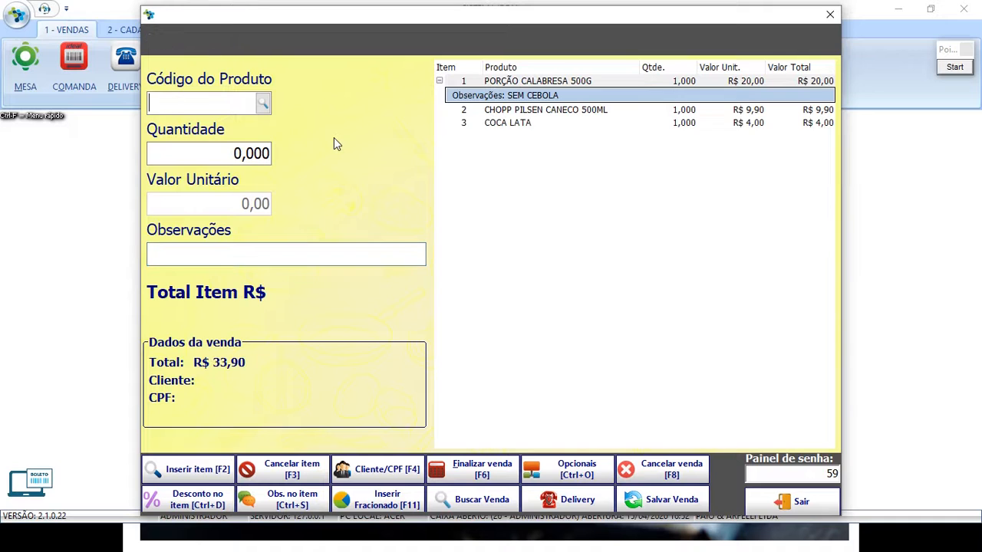
Select the sale's three items in turn, ending on COCA LATA.
click(571, 110)
click(544, 123)
click(547, 109)
click(547, 80)
click(551, 111)
click(520, 123)
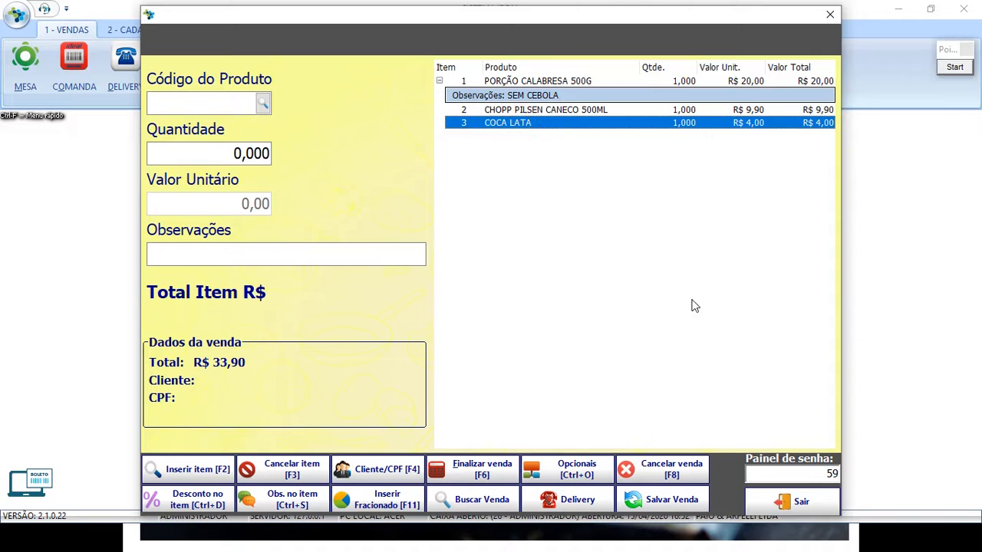
Outline the Painel de senha field in red with Pointofix, and end the annotation.
click(790, 474)
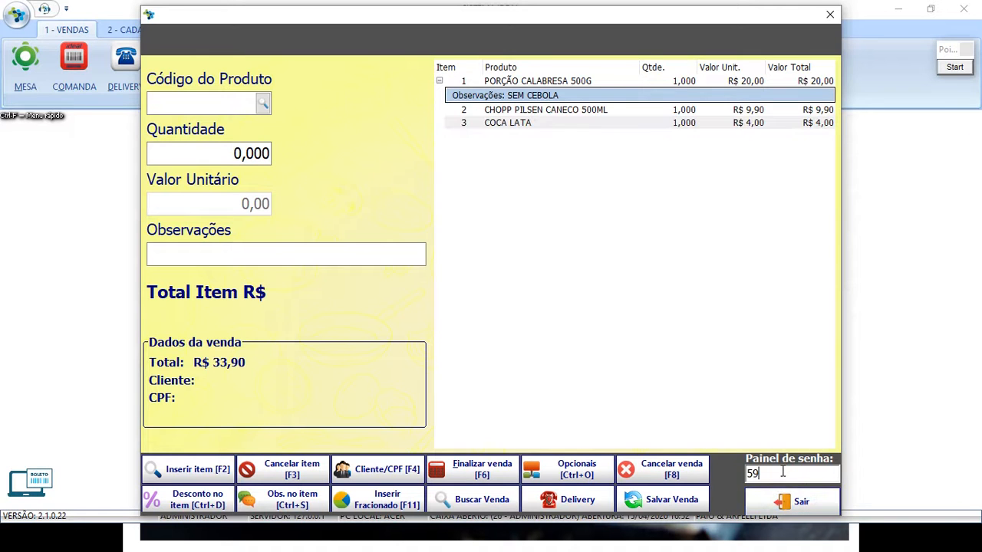
click(953, 69)
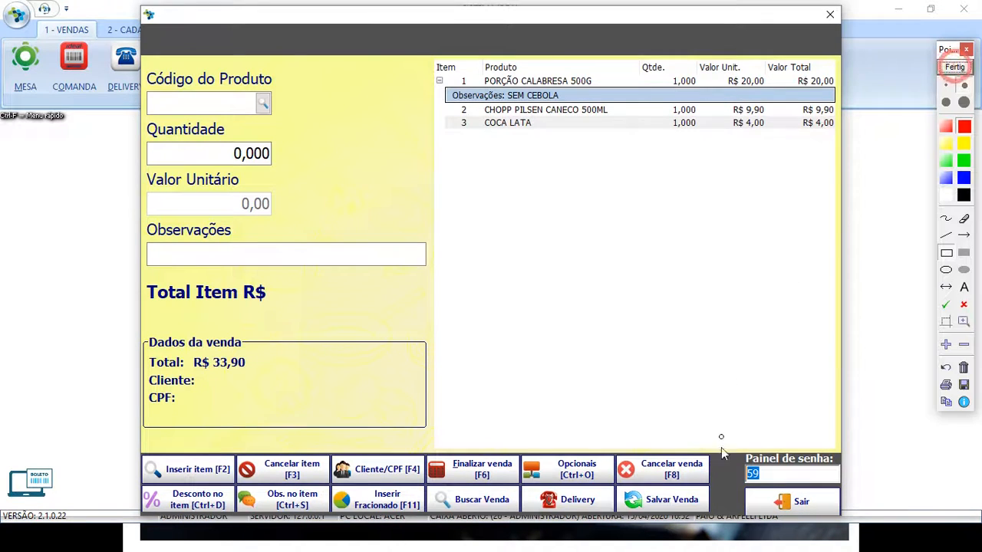
mouse_move(735, 441)
mouse_down()
mouse_move(822, 501)
mouse_move(856, 511)
mouse_move(853, 495)
mouse_up()
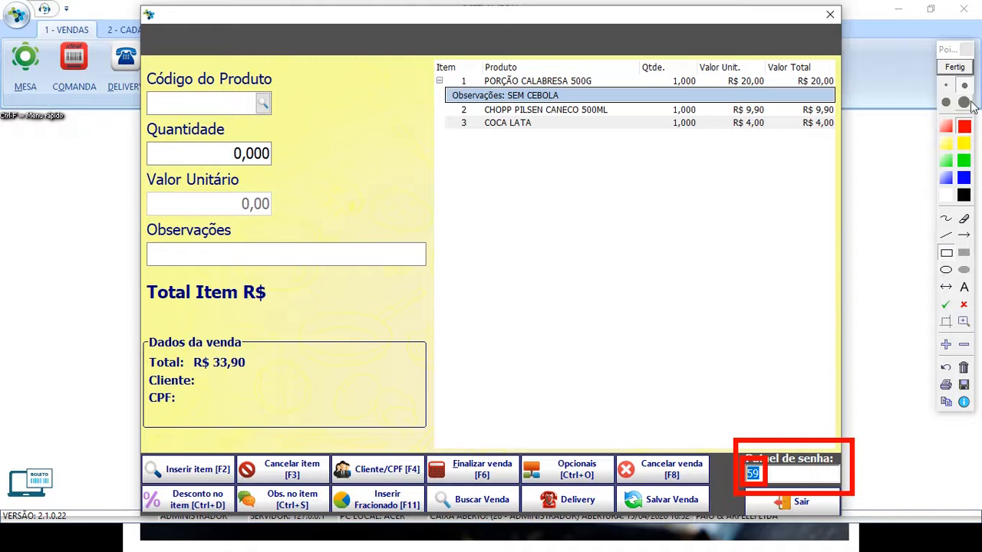
click(954, 67)
click(343, 205)
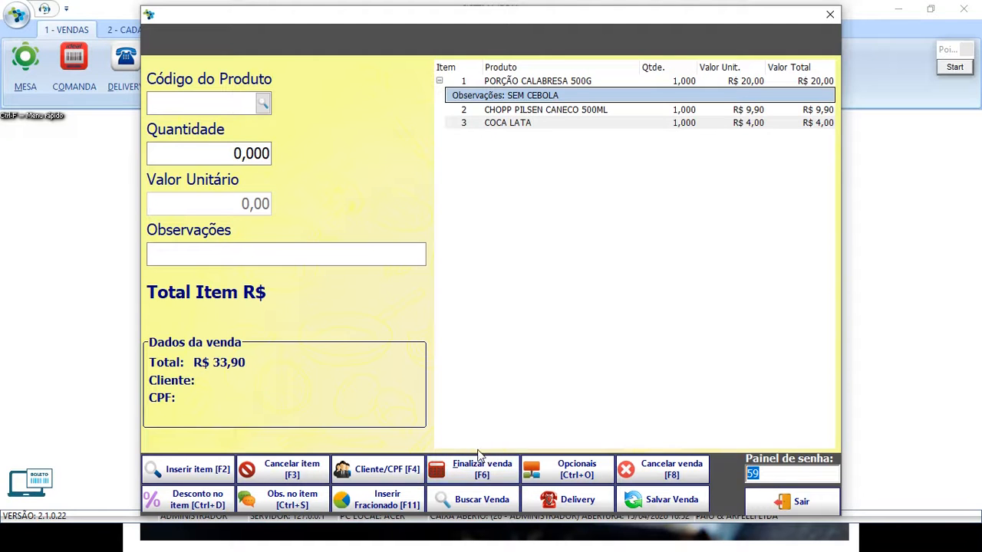
Start finalizing the sale, look through the payment methods and choose 2 DINHEIRO as Forma Pagamento 1.
click(480, 474)
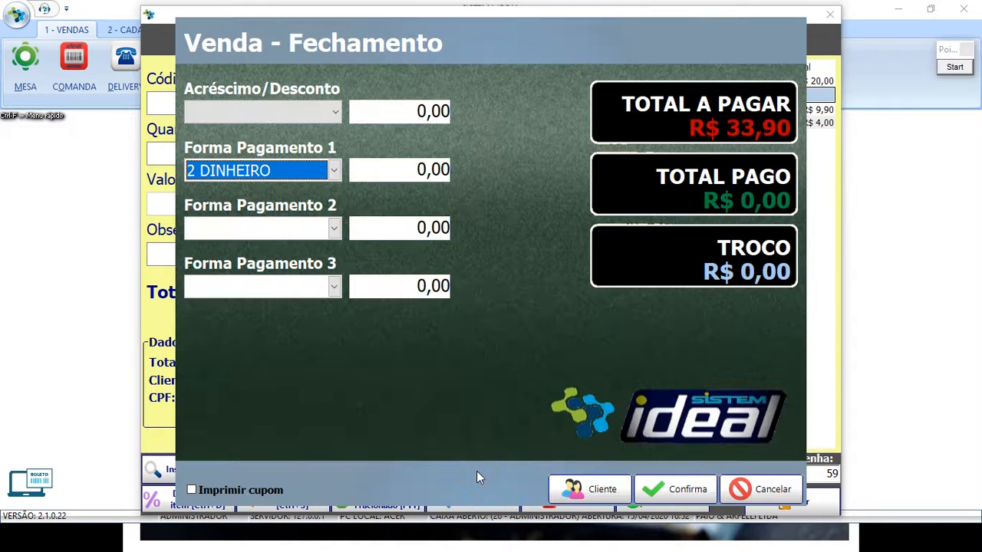
click(336, 172)
click(335, 171)
click(336, 170)
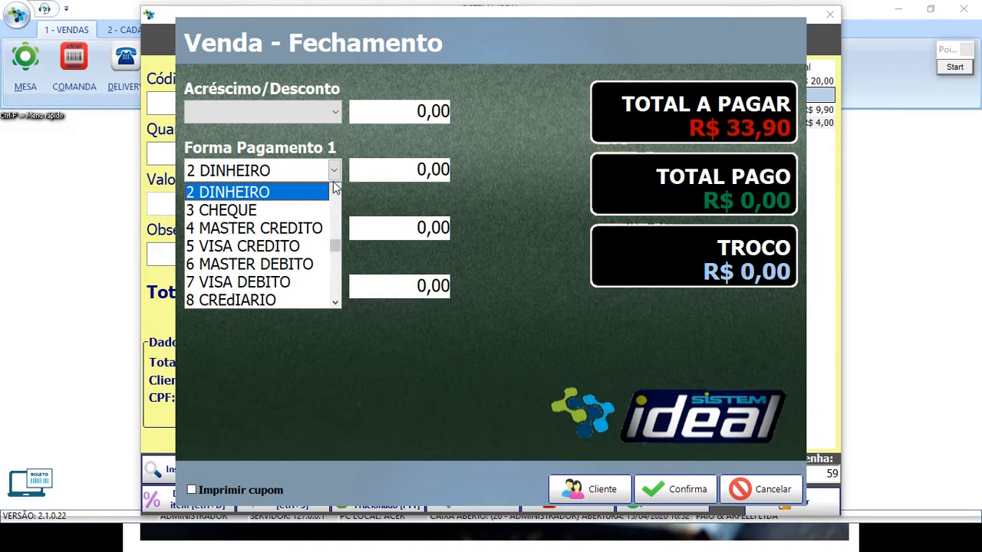
click(335, 302)
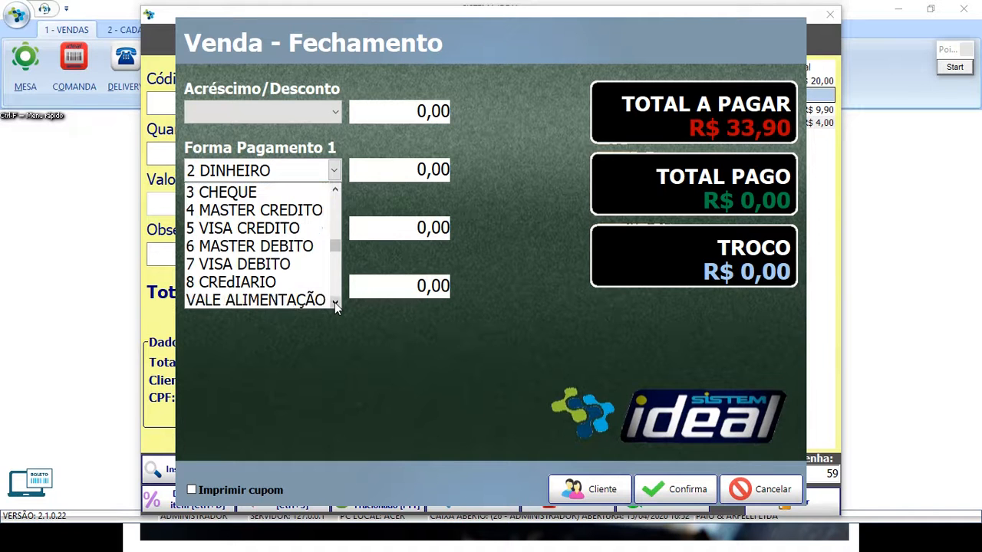
click(335, 189)
click(288, 191)
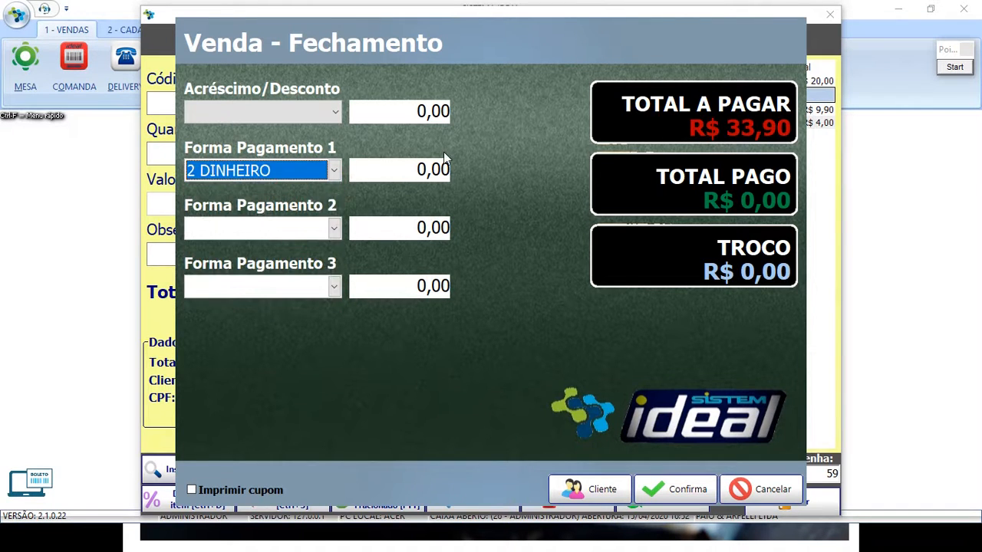
Set the amount paid under Forma Pagamento 1 to 50,00 and check the change due.
key(Tab)
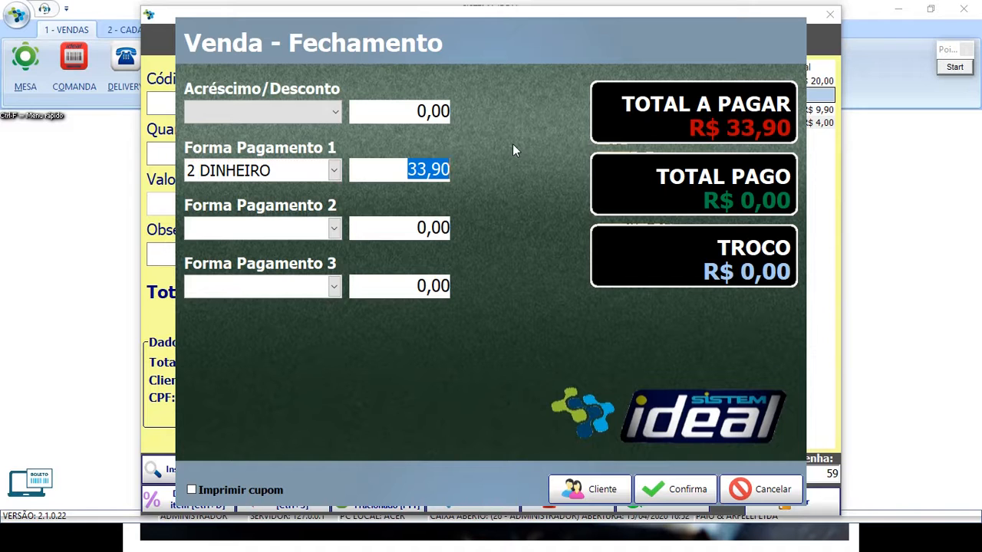
click(419, 169)
double_click(385, 167)
text(50)
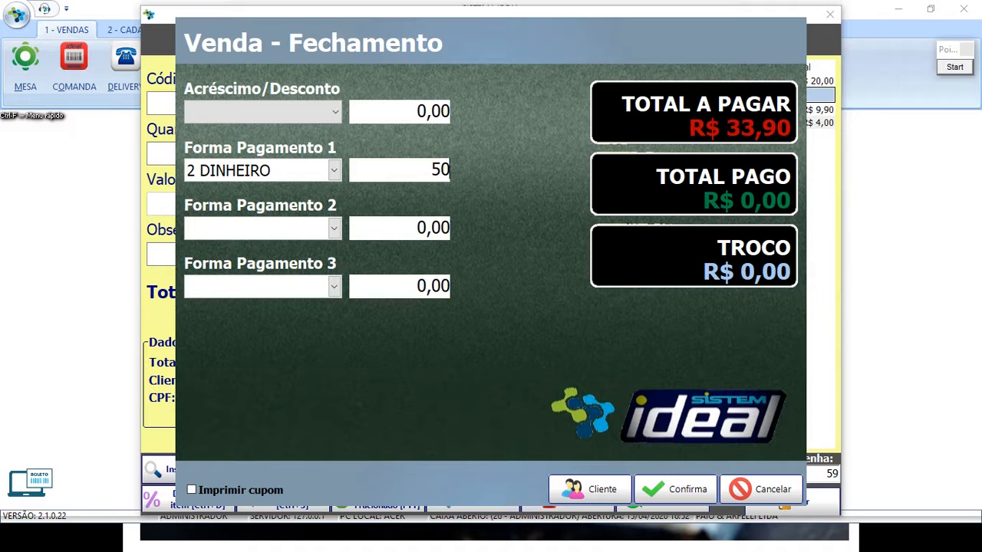
key(Return)
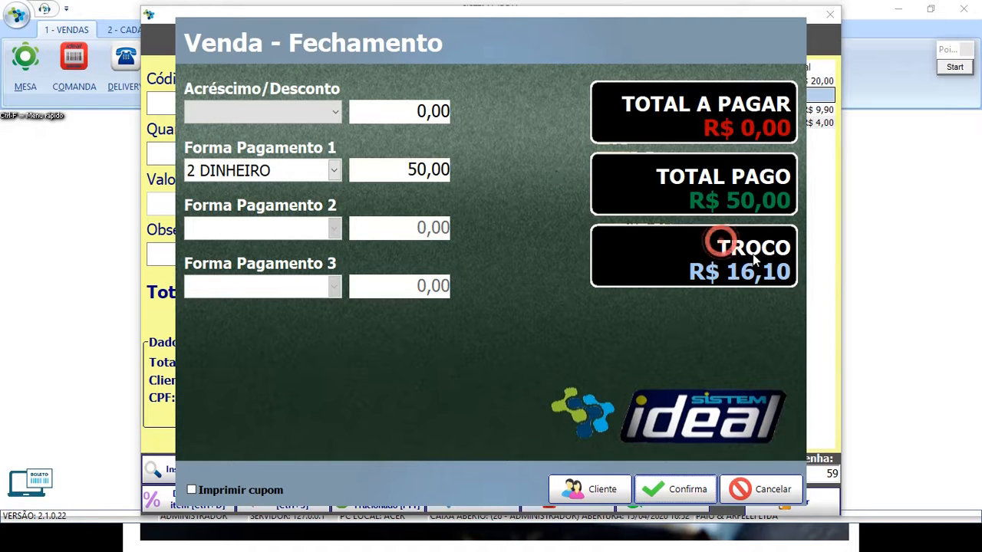
click(783, 282)
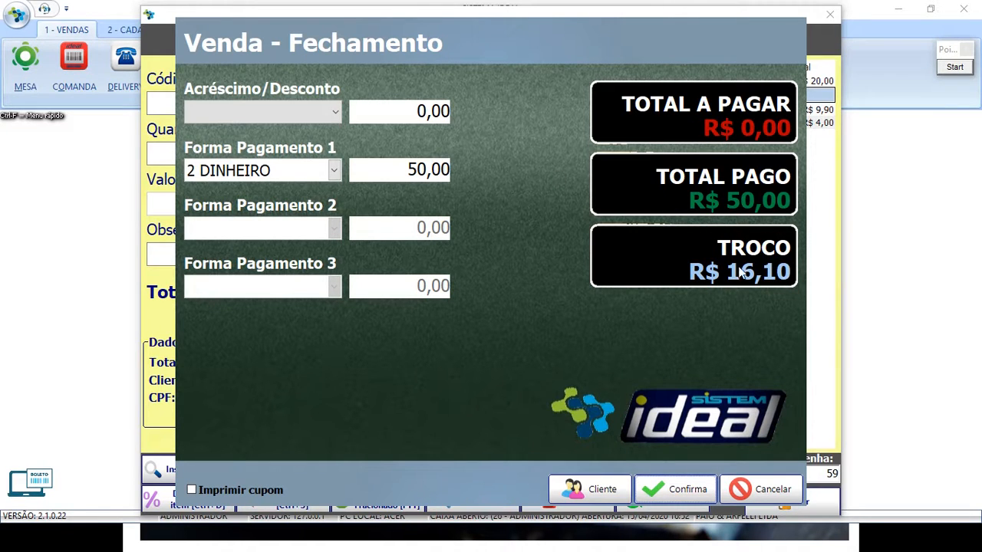
click(788, 252)
Enable Imprimir cupom and confirm the sale closing to reach the fiscal menu.
click(207, 493)
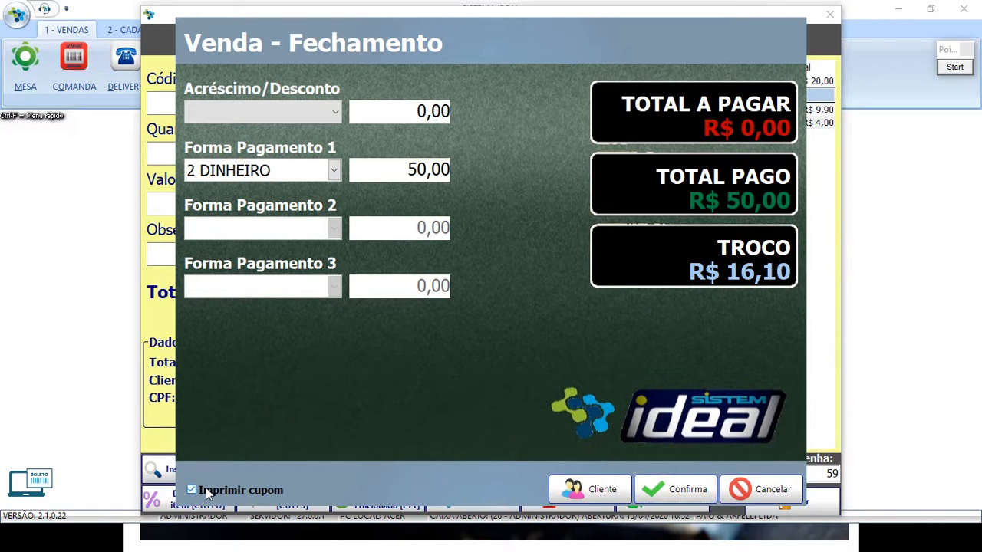
click(207, 493)
click(215, 492)
click(215, 492)
click(679, 488)
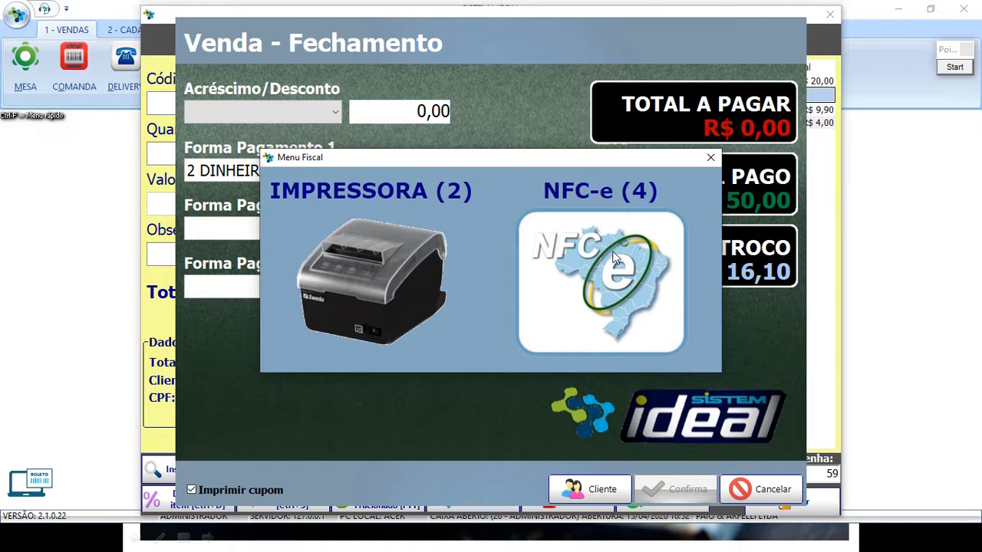
Choose IMPRESSORA (2) in the fiscal menu to complete the sale and print its coupon.
click(424, 266)
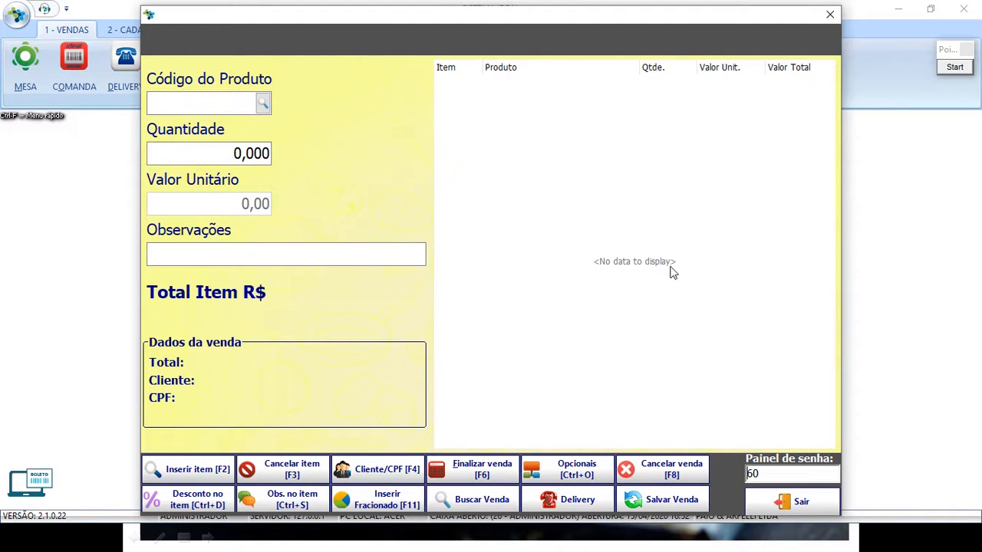
Outline the Painel de senha field of the new sale in red with Pointofix, and end the annotation.
click(955, 66)
drag(728, 438, 856, 488)
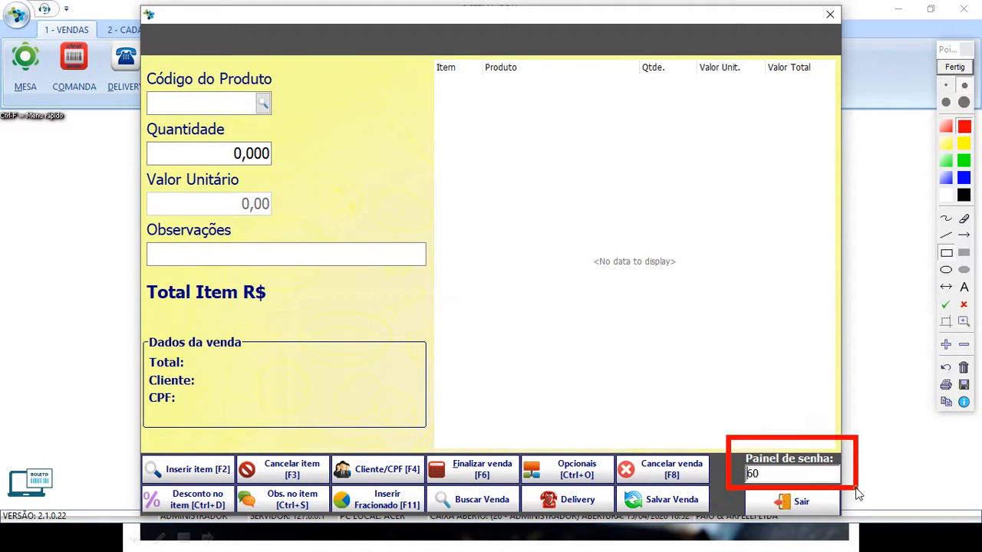
drag(738, 459, 772, 488)
click(957, 68)
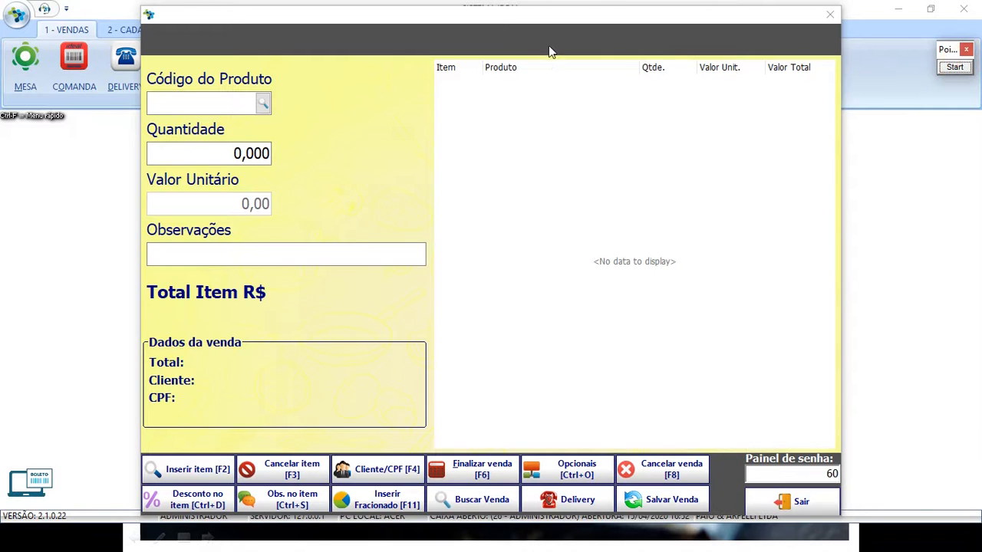
Outline all the sale function buttons, from Inserir item to Sair, in one red rectangle with Pointofix, and end the annotation.
click(210, 99)
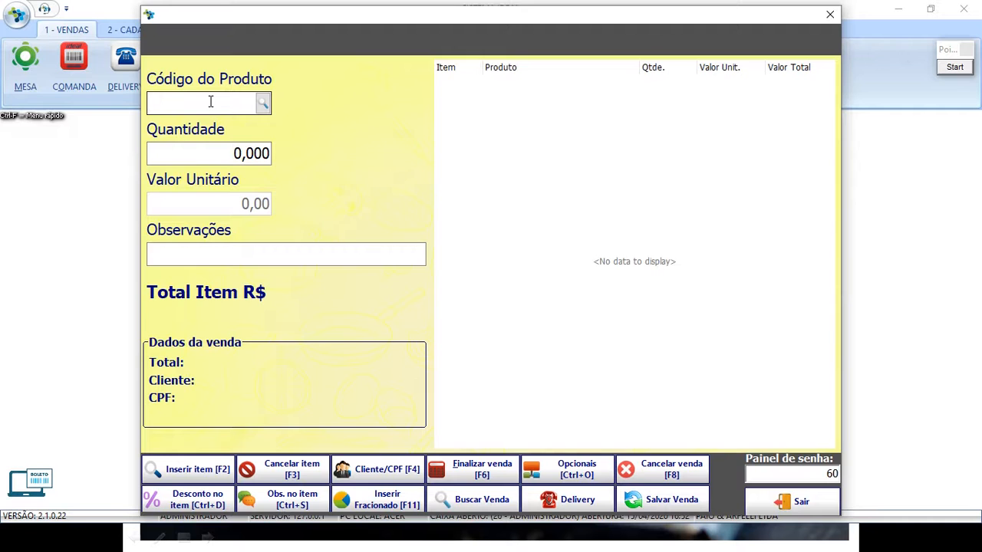
click(955, 66)
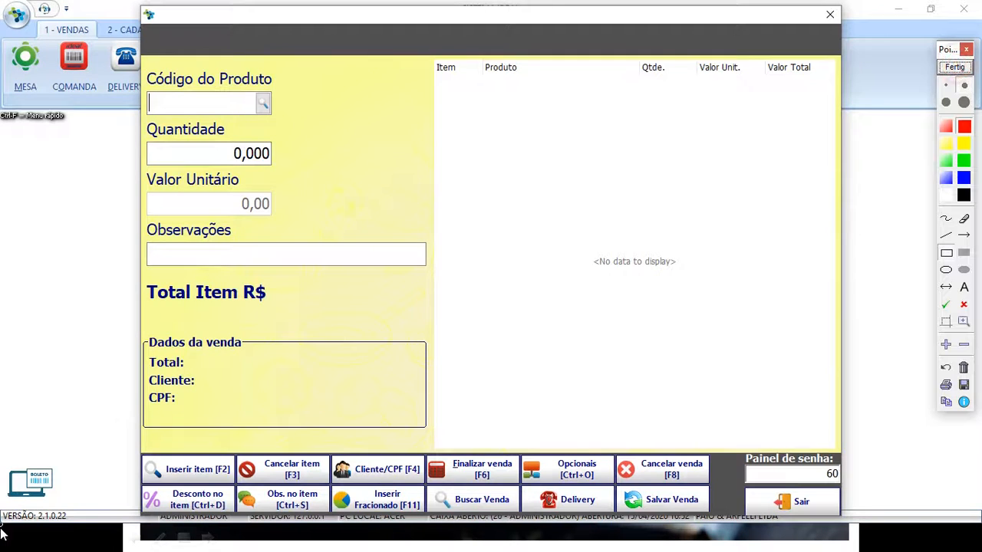
mouse_move(132, 439)
mouse_down()
mouse_move(324, 493)
mouse_move(515, 520)
mouse_move(868, 526)
mouse_move(853, 519)
mouse_up()
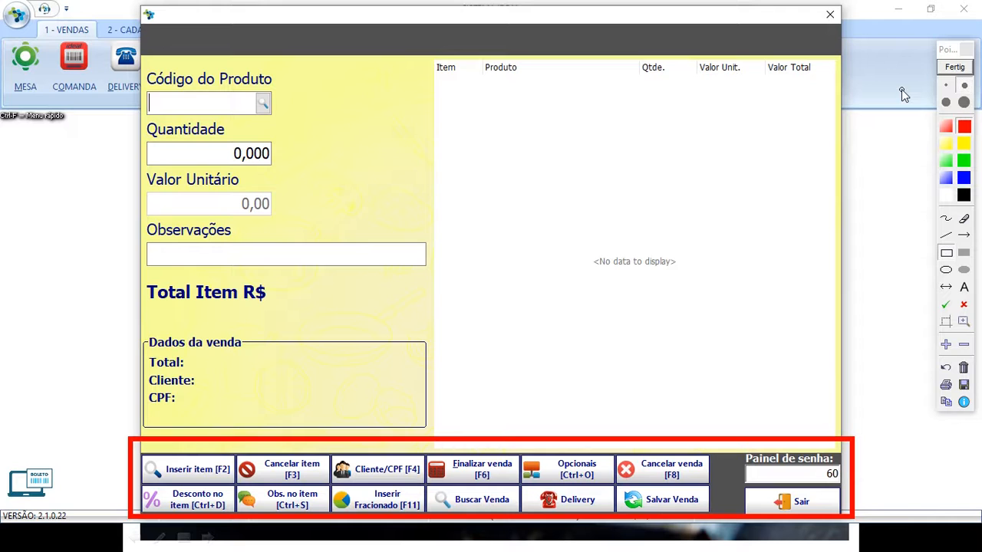
click(962, 69)
Add one unit each of products 56 (X-SALADA), 308 (COCA LATA) and 318 (CHOPP PILSEN CANECO 500ML) to the sale.
click(226, 105)
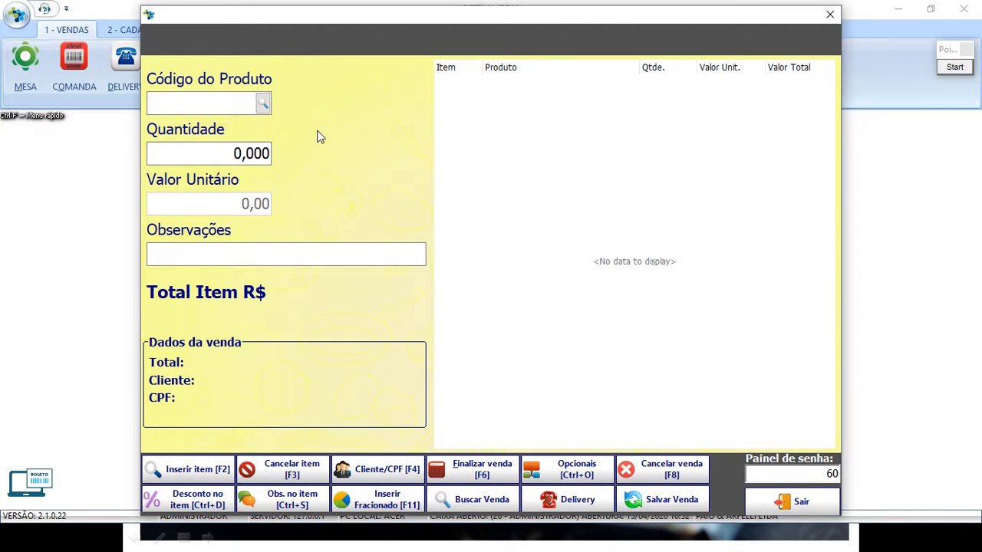
text(56)
key(Return)
key(Return)
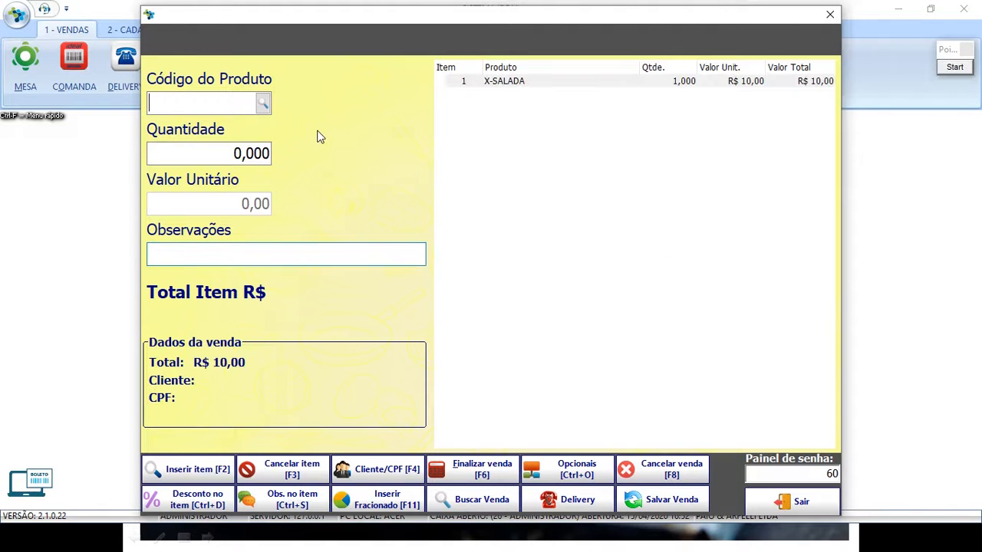
text(308)
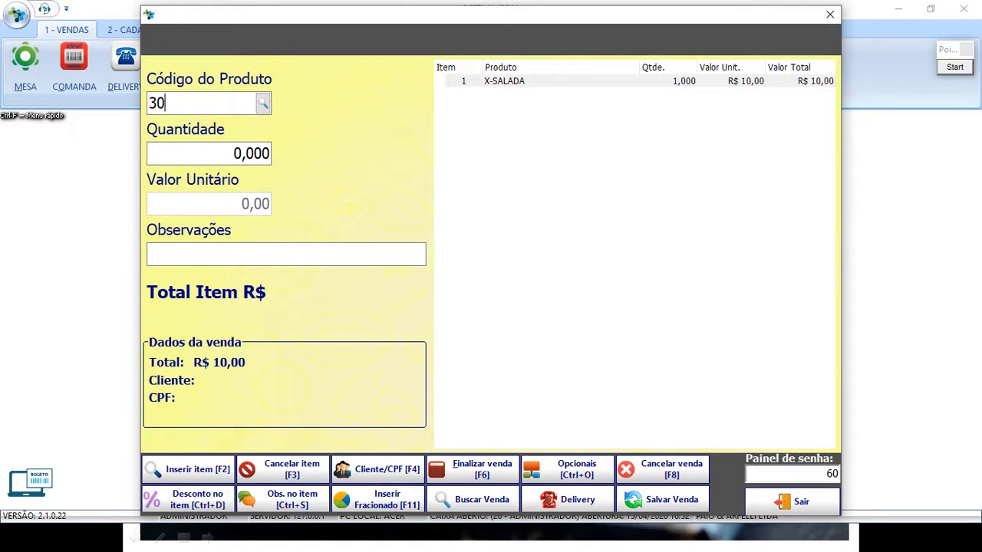
key(Return)
key(Return)
key(Return)
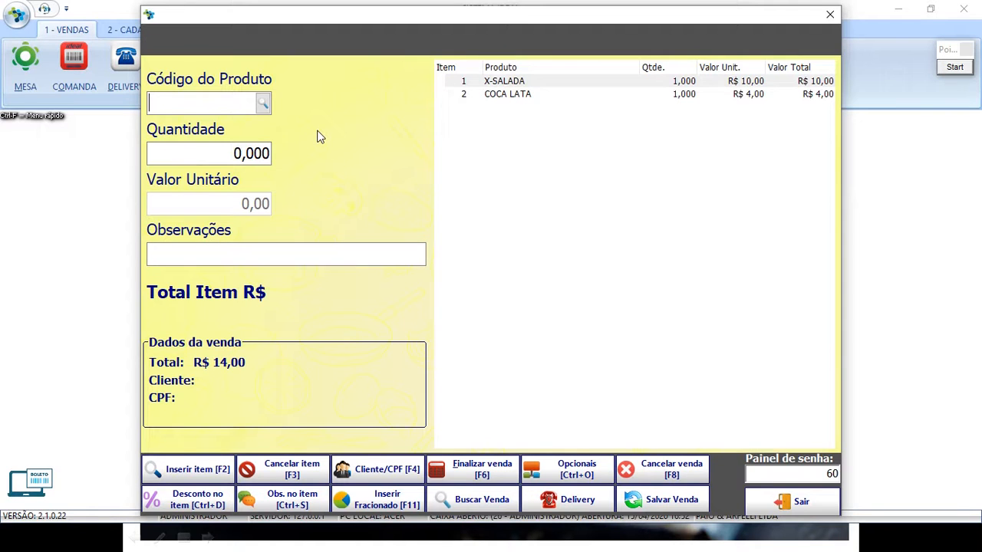
text(318)
key(Return)
key(Return)
key(Return)
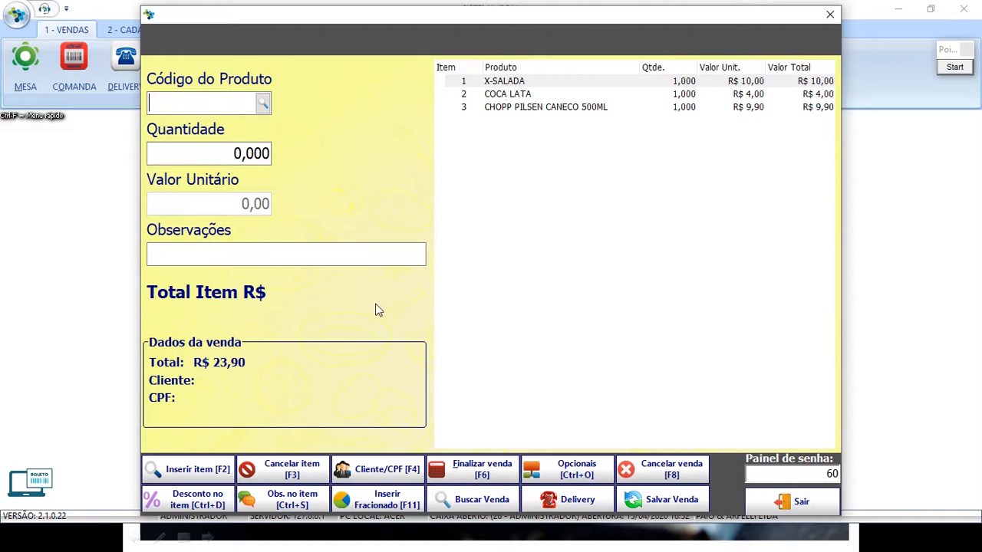
Outline the Cancelar item function in red with Pointofix, and end the annotation.
click(957, 68)
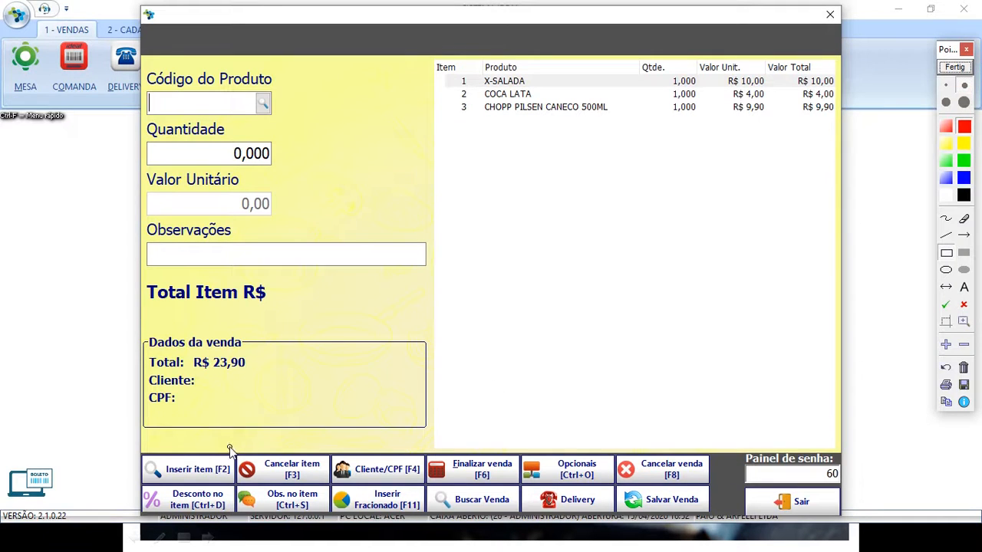
drag(220, 441, 335, 482)
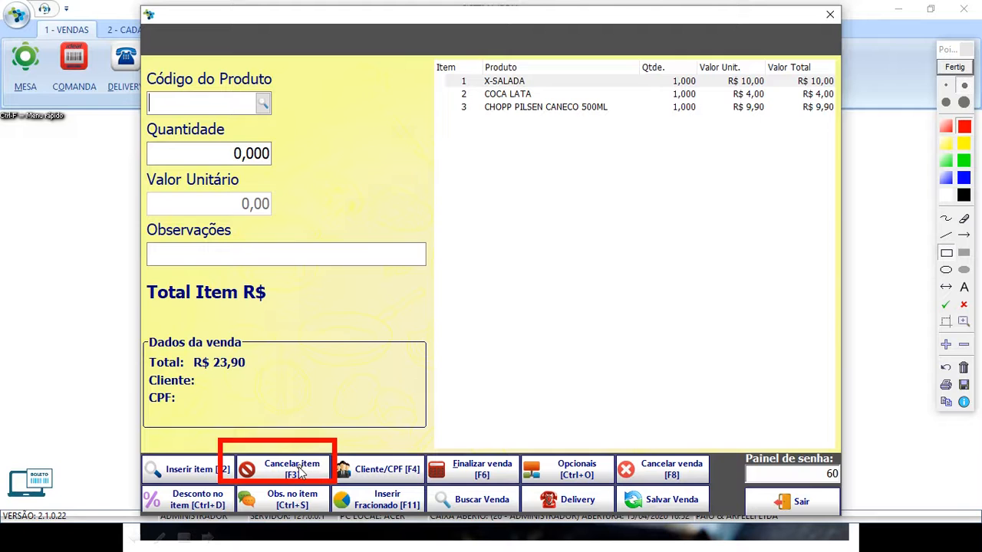
drag(275, 463, 307, 483)
click(955, 68)
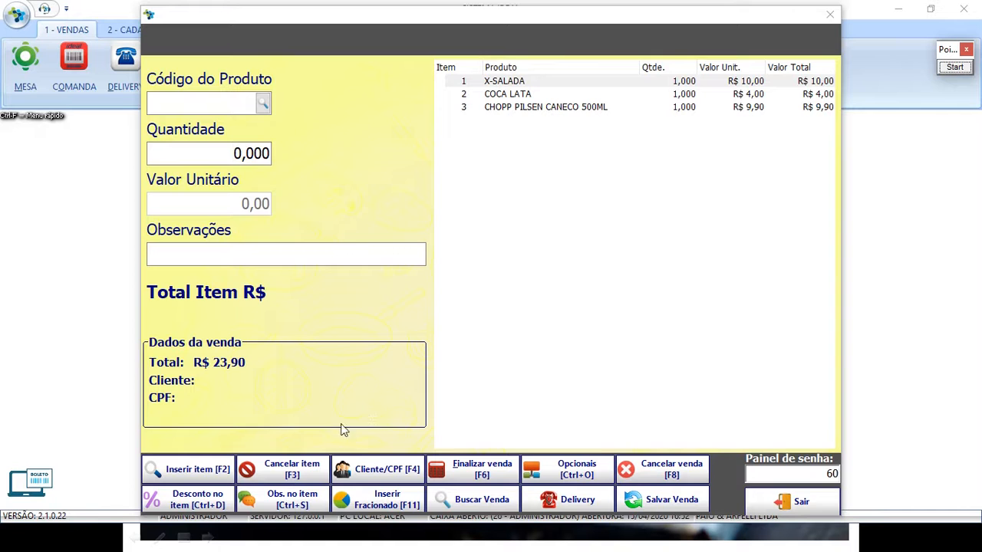
Open the item cancellation window and select item 3, CHOPP PILSEN CANECO 500ML.
click(298, 469)
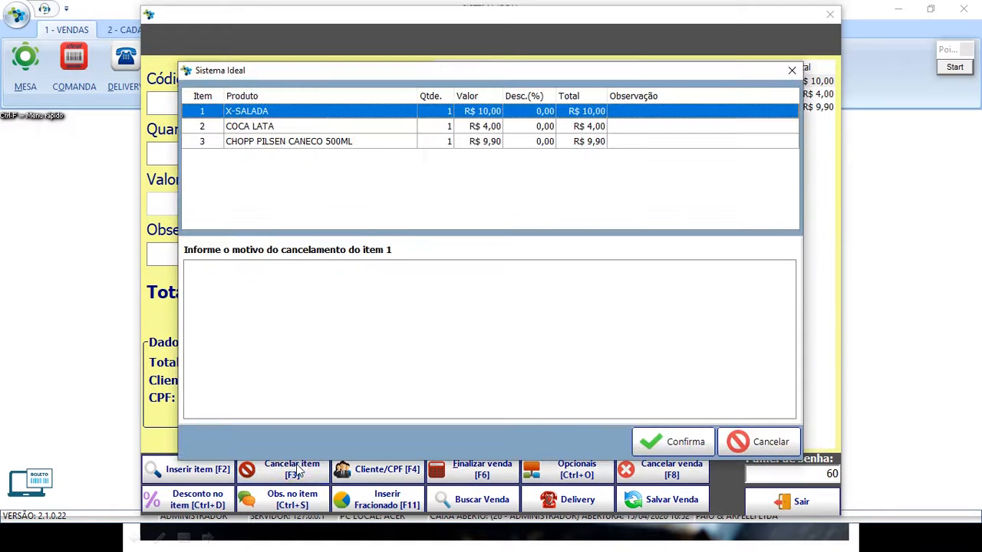
click(275, 143)
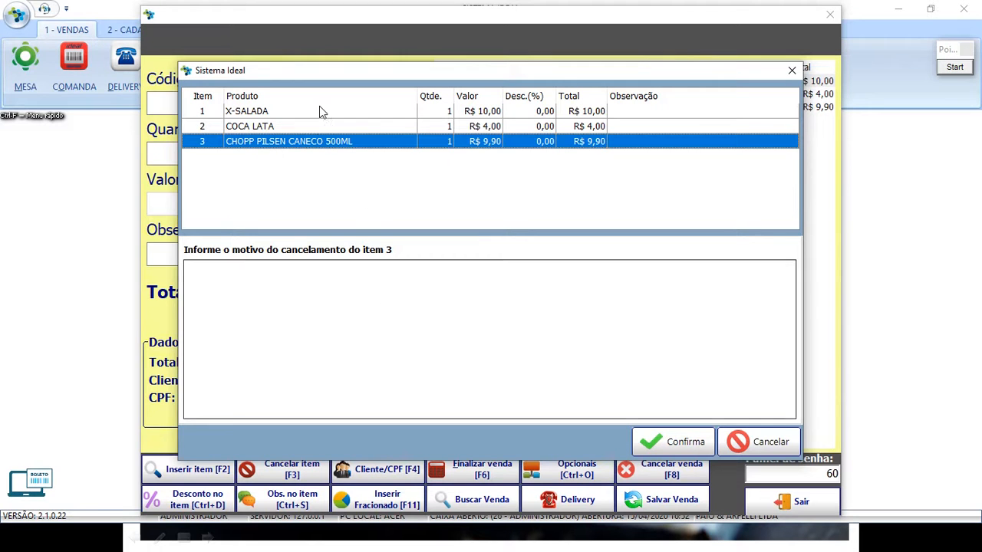
click(697, 444)
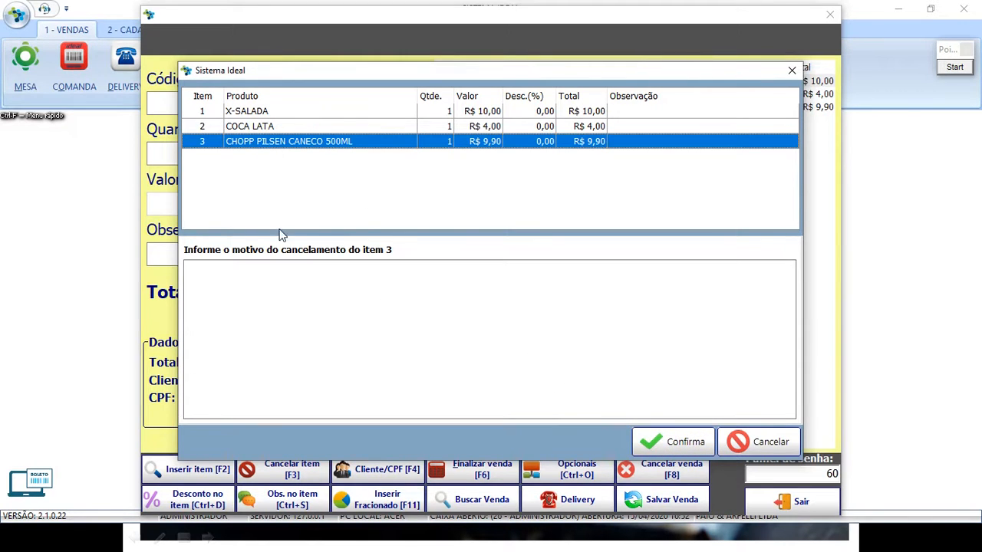
Outline the cancellation reason heading for item 3 in red with Pointofix, and end the annotation.
click(955, 68)
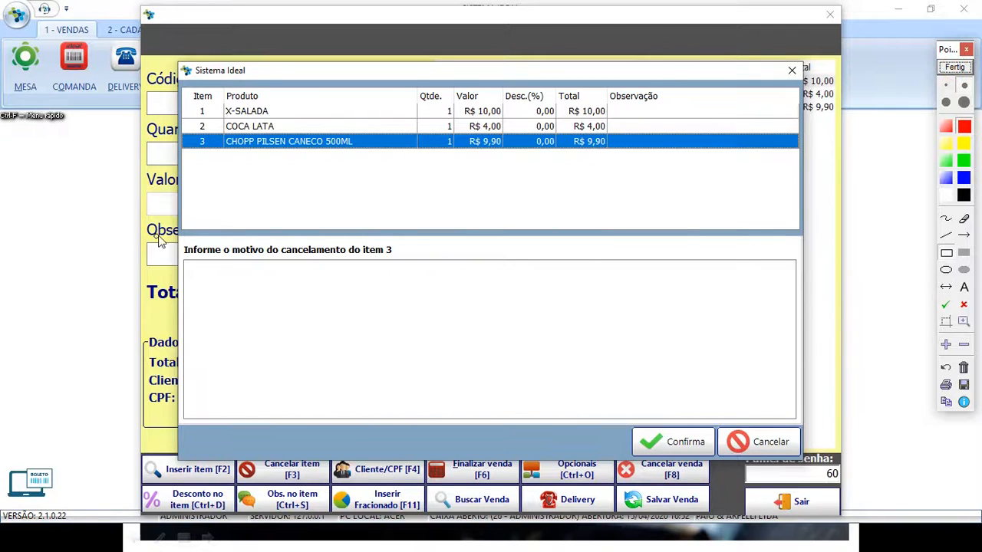
drag(177, 227, 408, 270)
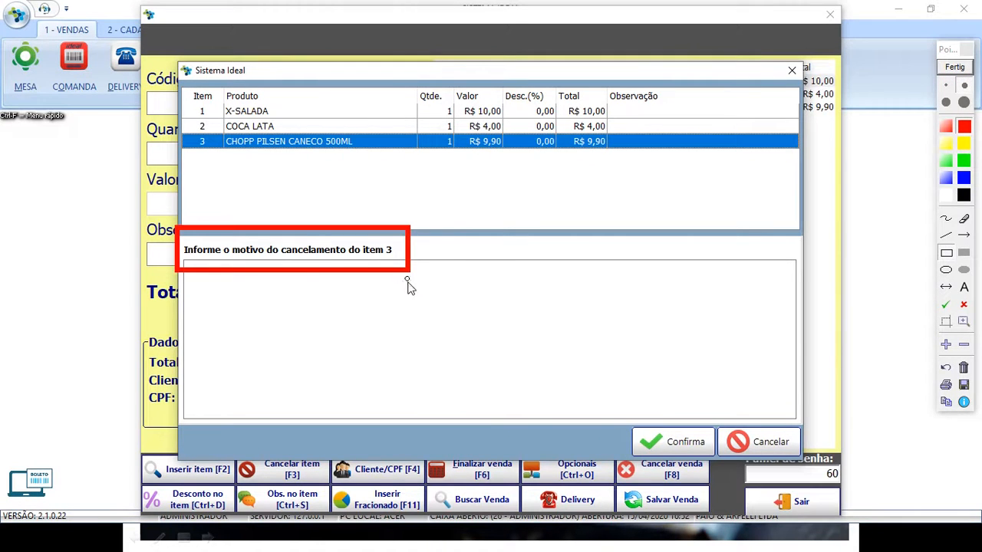
click(955, 68)
click(953, 69)
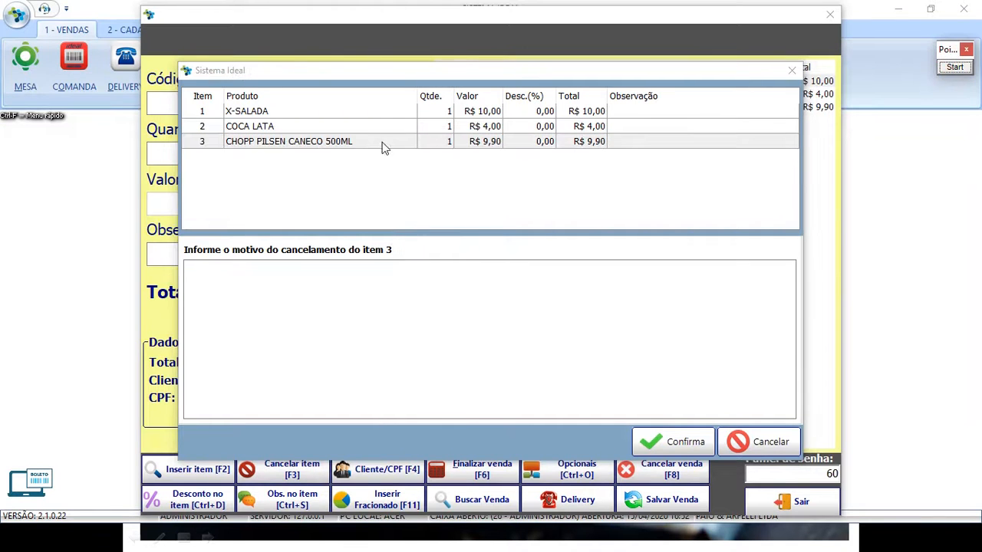
Cancel item 3, CHOPP PILSEN CANECO 500ML, without entering a reason, and look over the X-SALADA and COCA LATA rows in the sale.
click(361, 145)
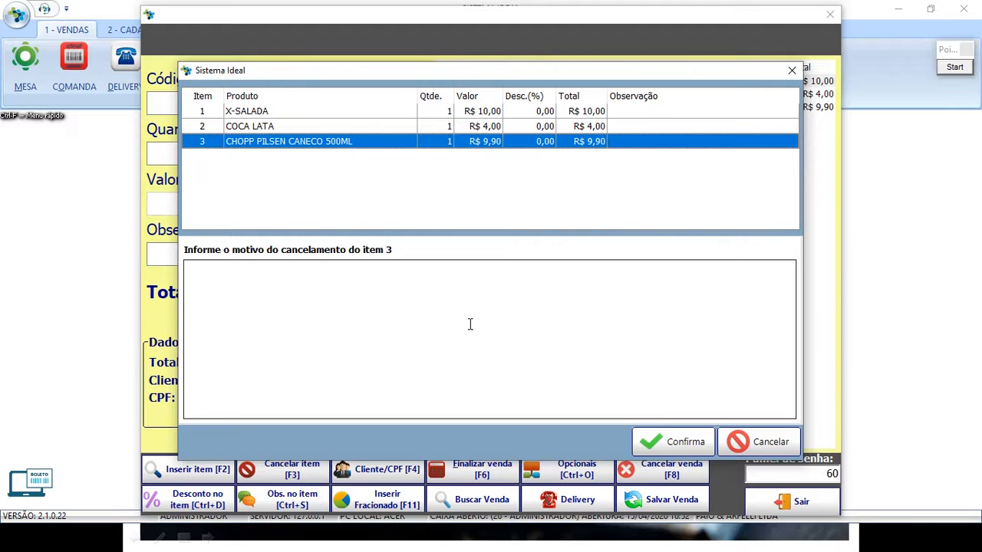
click(685, 443)
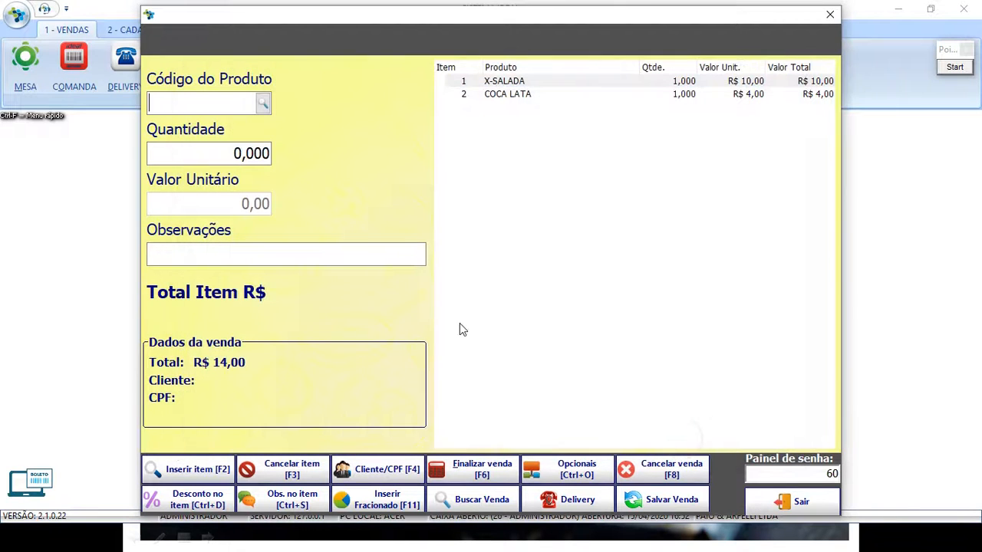
click(528, 81)
click(528, 93)
click(528, 82)
click(526, 93)
click(524, 82)
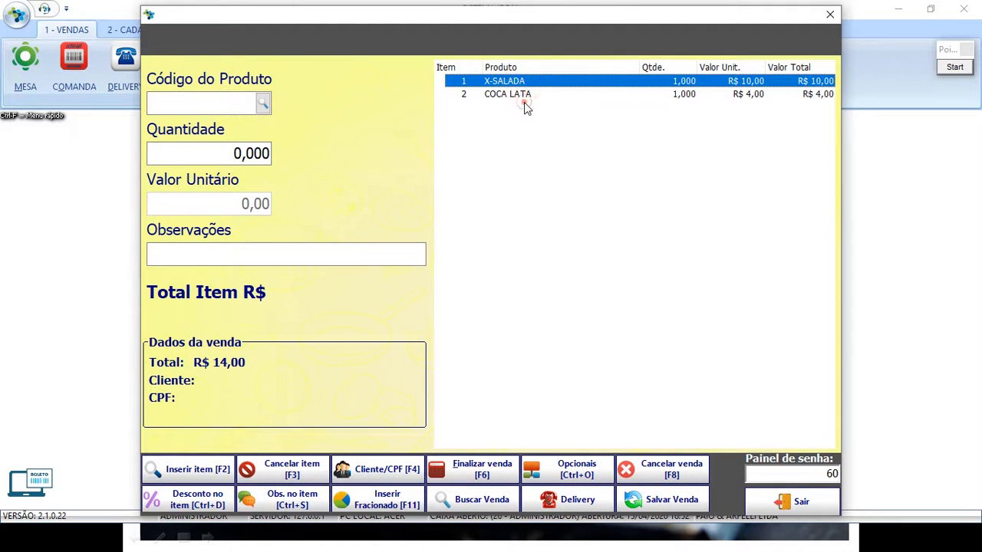
click(525, 95)
click(229, 108)
Outline Cancelar item in red with Pointofix, replace that outline with one around Inserir item, and end the annotation.
click(955, 66)
mouse_move(225, 439)
mouse_down()
mouse_move(327, 497)
mouse_move(345, 500)
mouse_move(340, 490)
mouse_up()
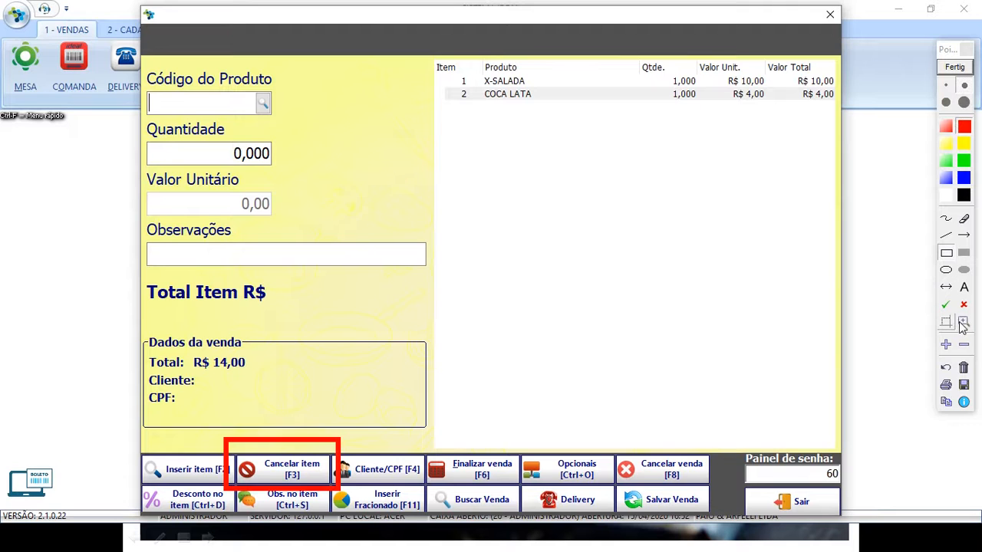
click(946, 367)
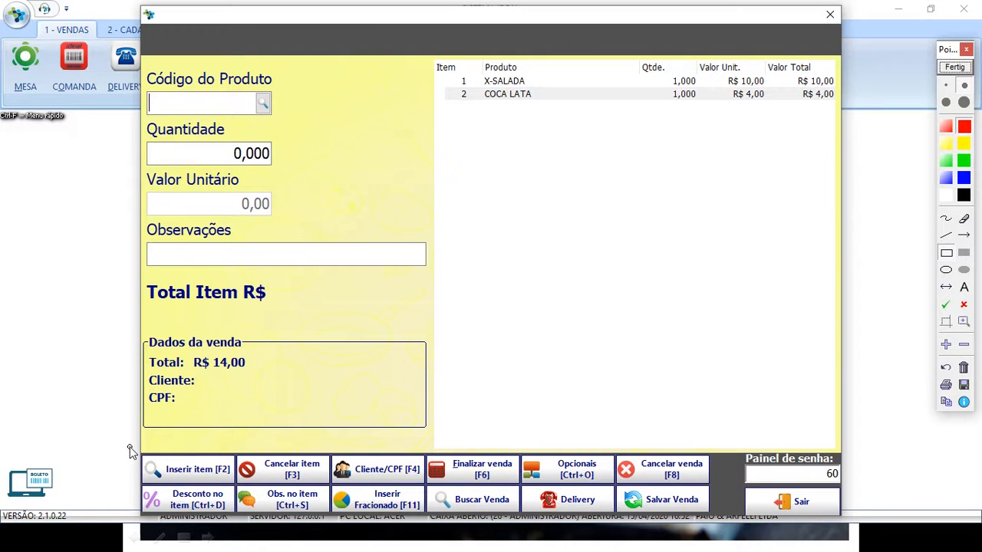
drag(127, 443, 245, 496)
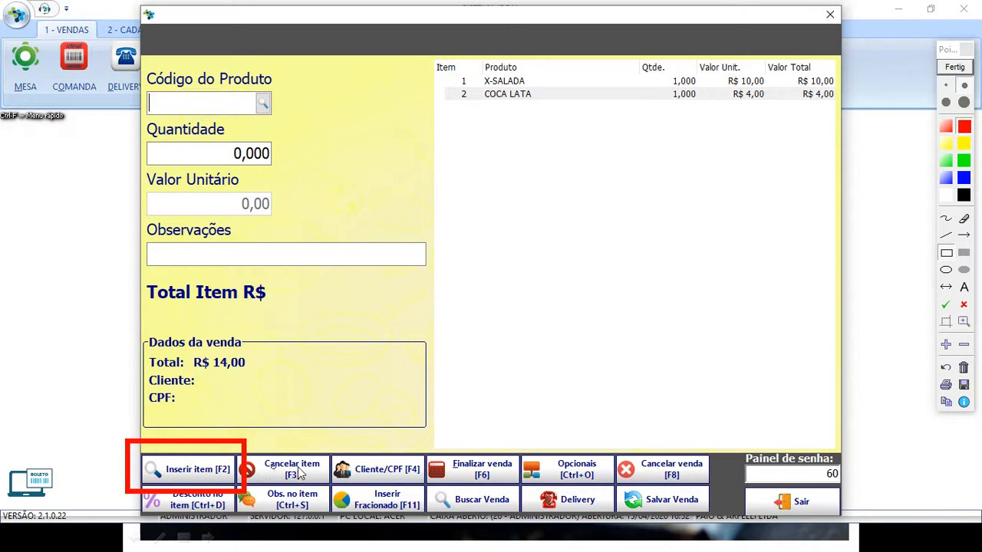
click(955, 67)
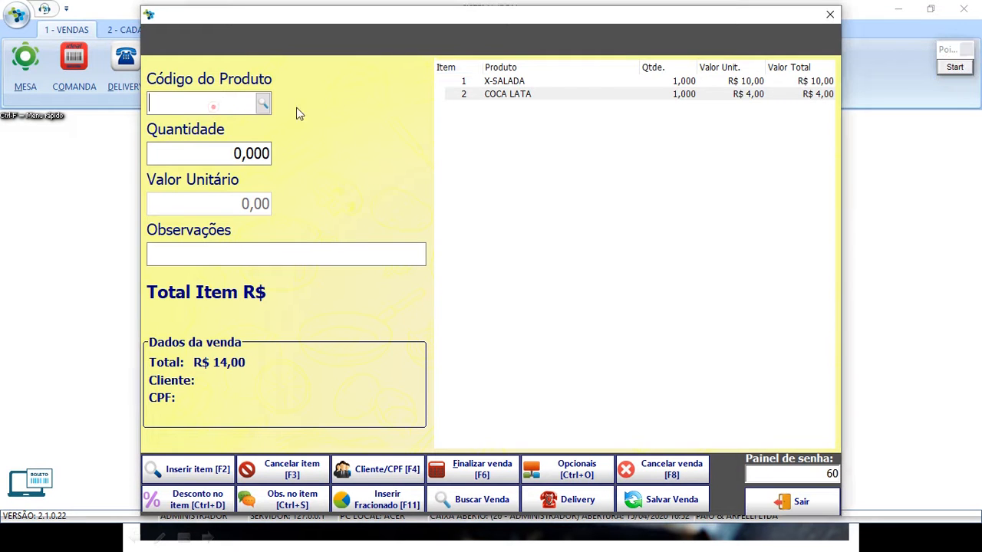
Search the product list for CHOPP and add one unit of CHOPP PILSEN CANECO 500ML to the sale.
click(208, 105)
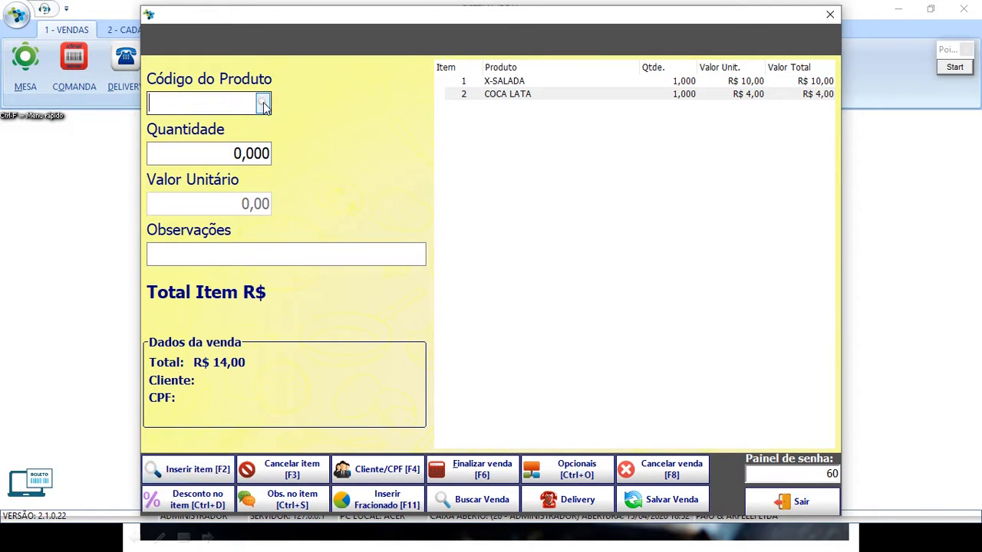
click(192, 473)
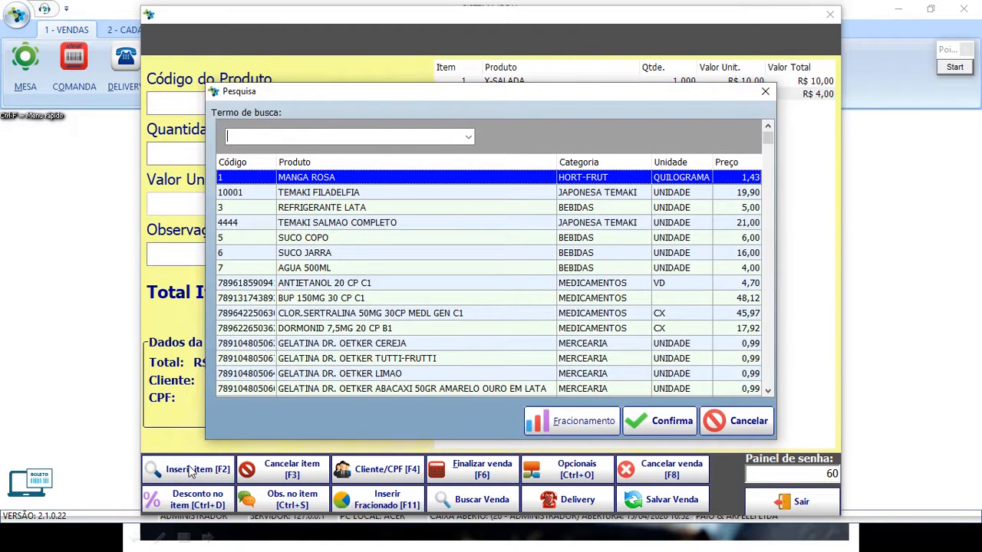
text(CHOPP)
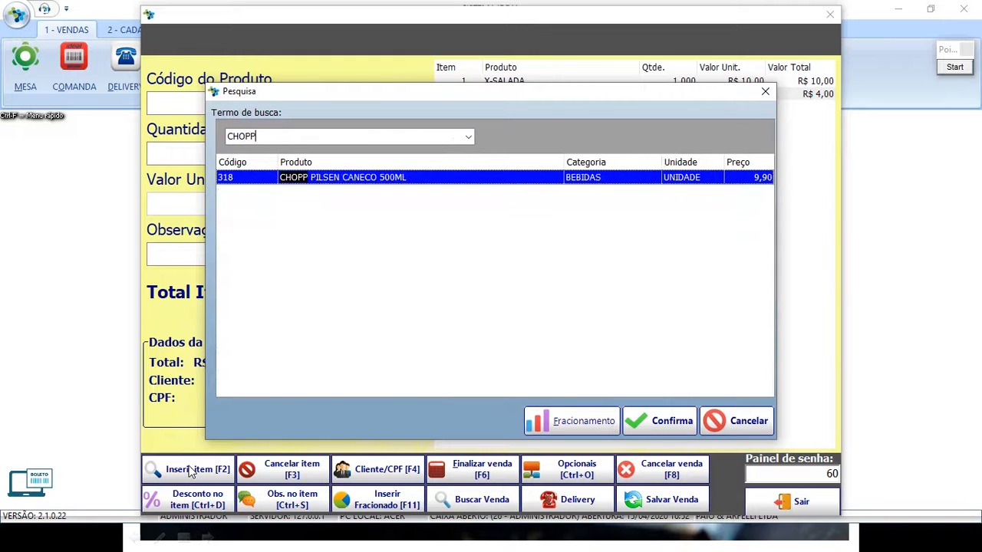
key(Return)
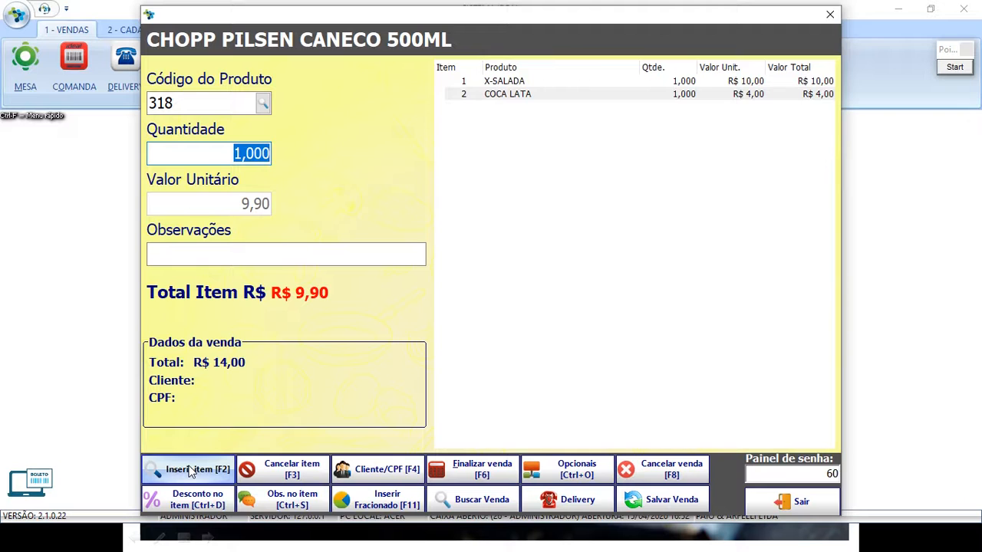
double_click(243, 150)
key(Return)
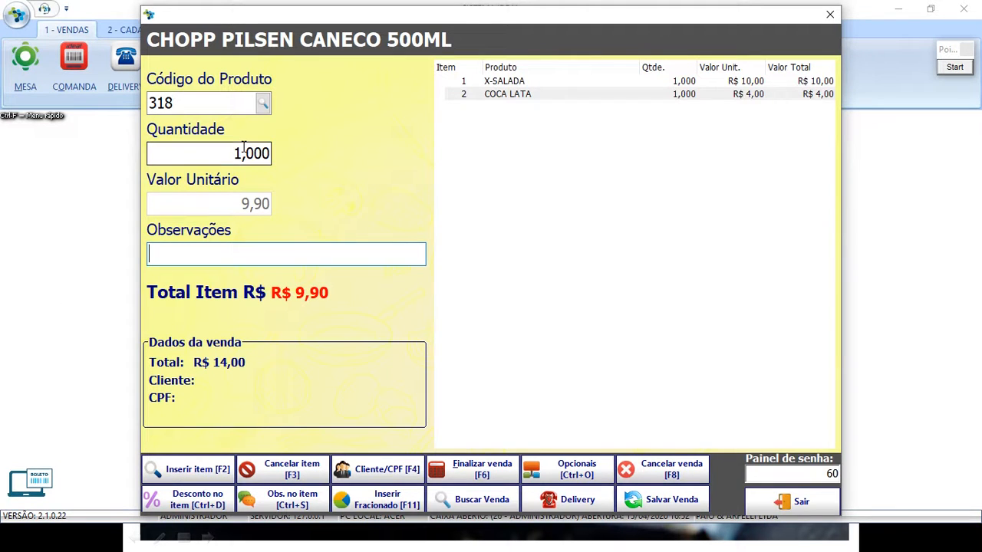
key(Return)
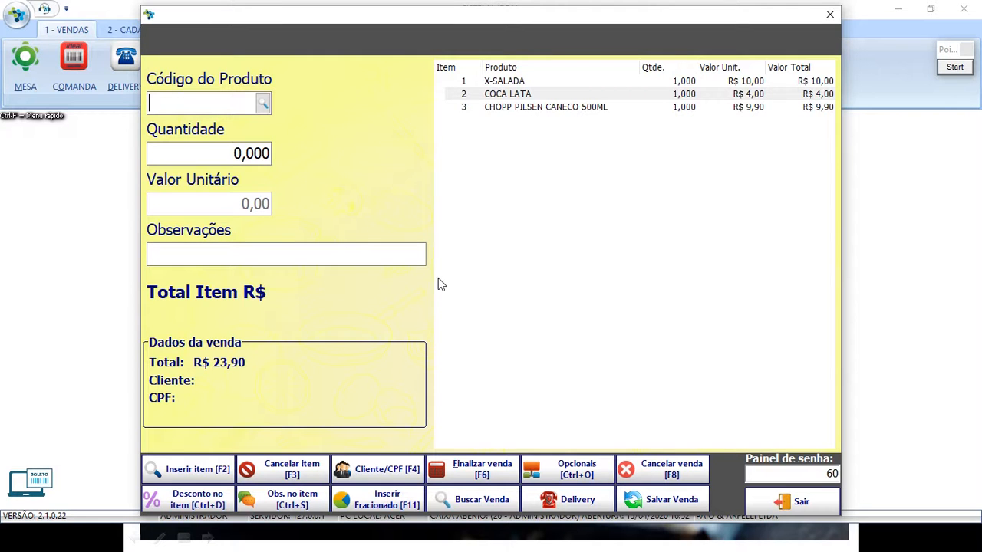
Outline the Inserir item and Cancelar item functions together in one red rectangle with Pointofix.
click(956, 70)
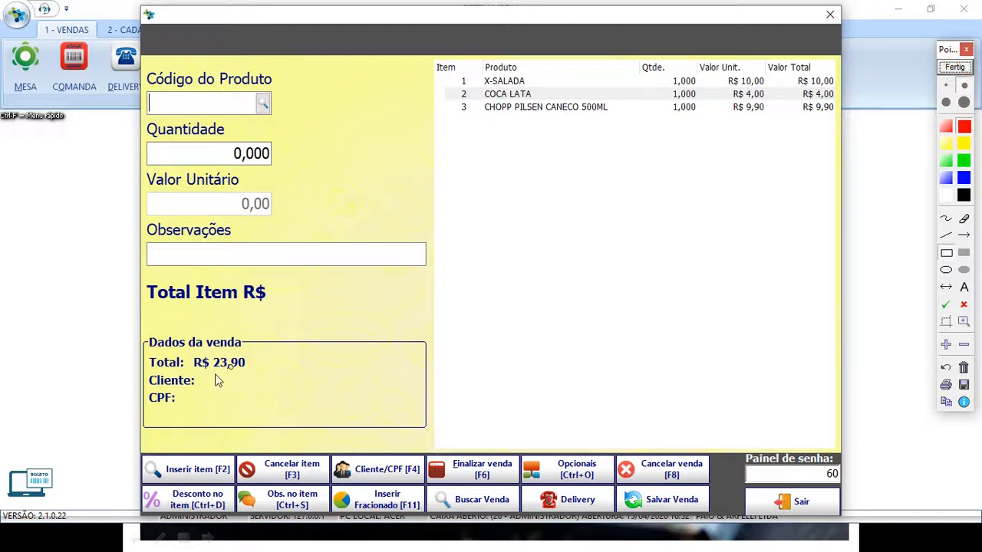
mouse_move(127, 445)
mouse_down()
mouse_move(212, 483)
mouse_move(335, 487)
mouse_up()
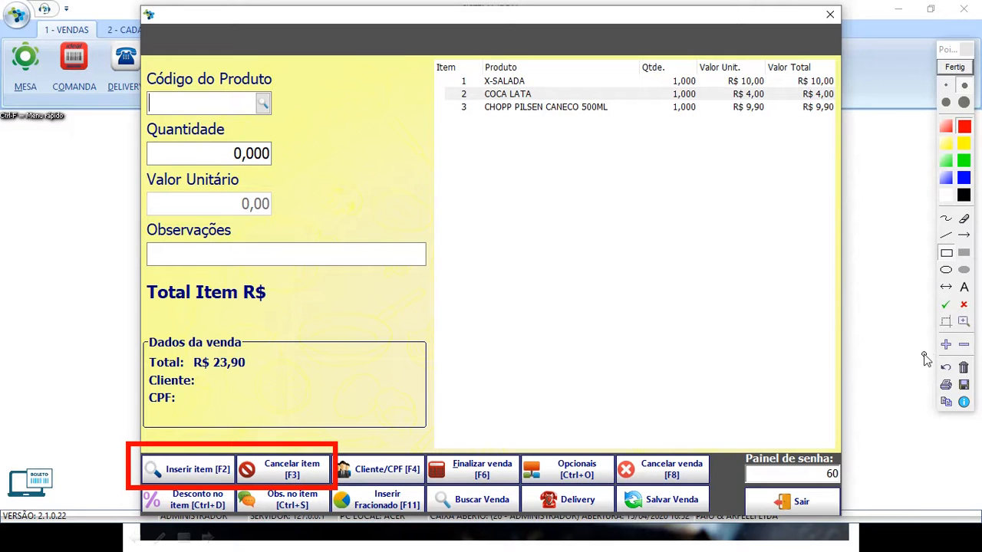
Replace the red annotation with outlines around the Cliente/CPF function and its CPF part, and erase the annotations when finished.
click(947, 367)
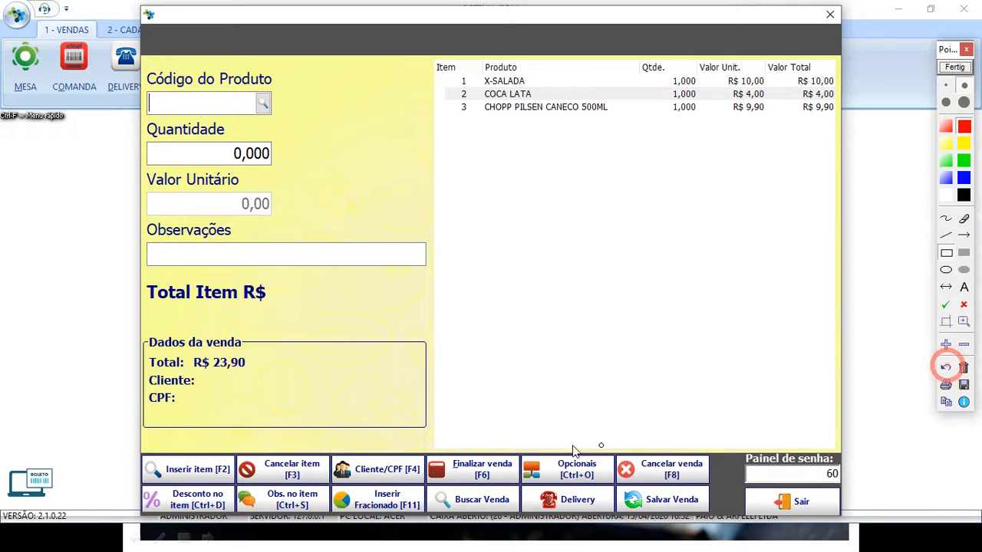
drag(323, 447, 435, 490)
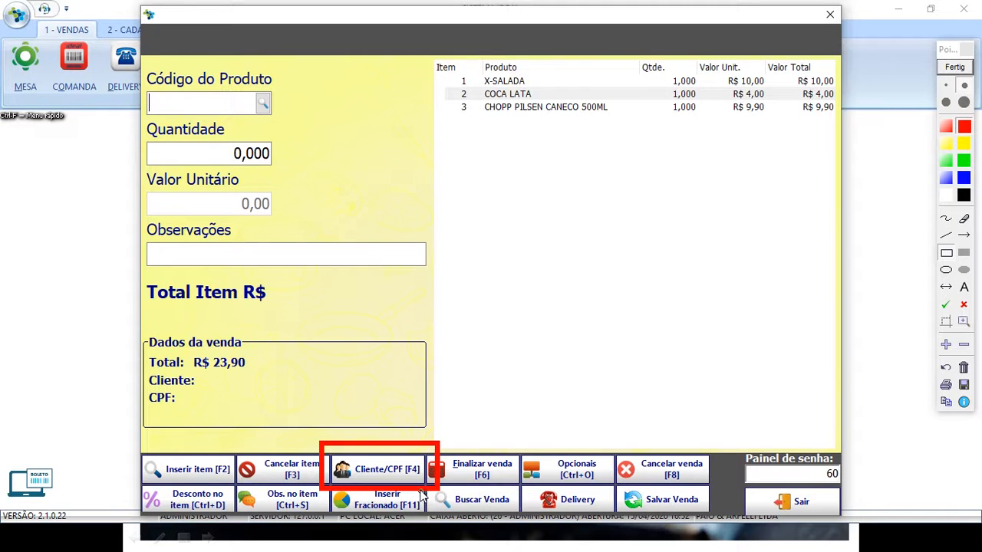
drag(388, 452, 427, 486)
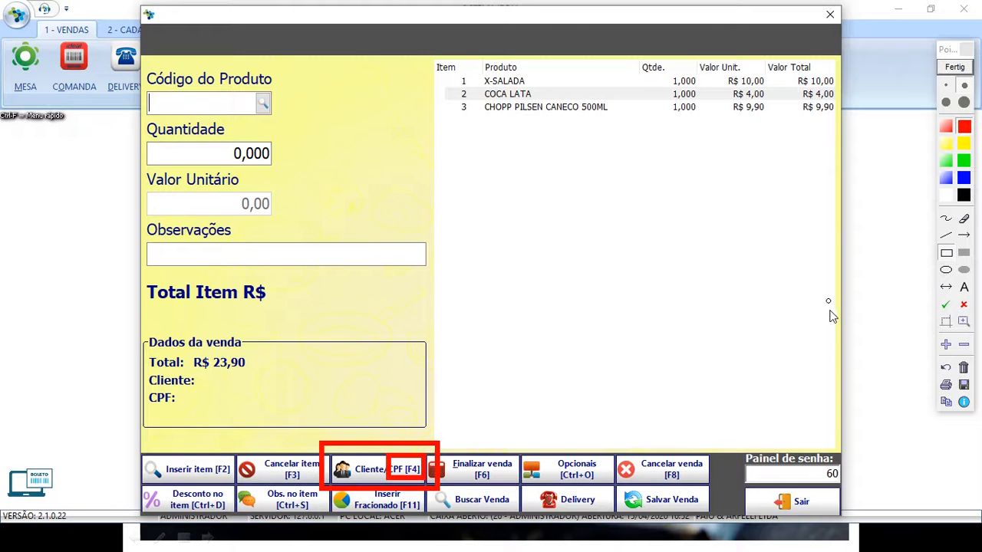
click(947, 368)
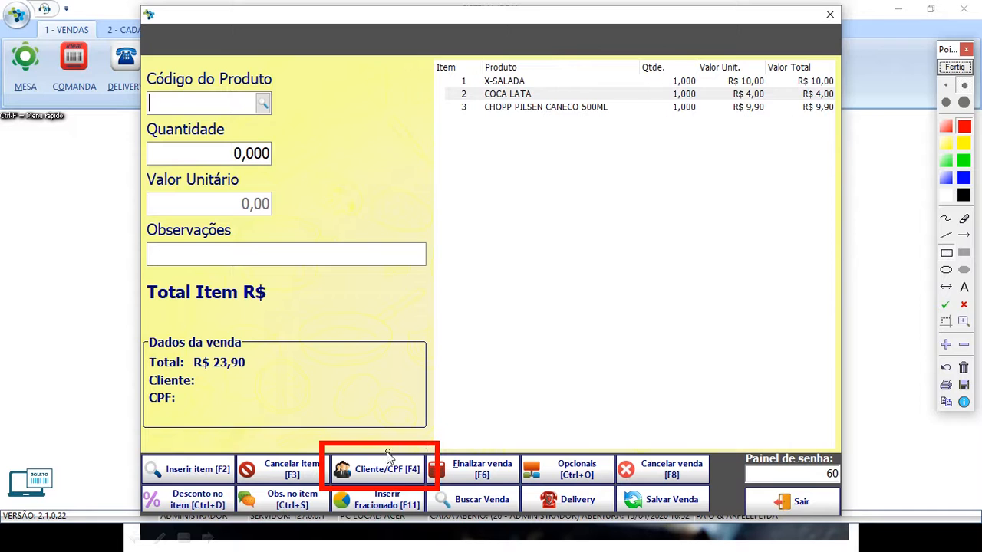
drag(386, 459, 423, 478)
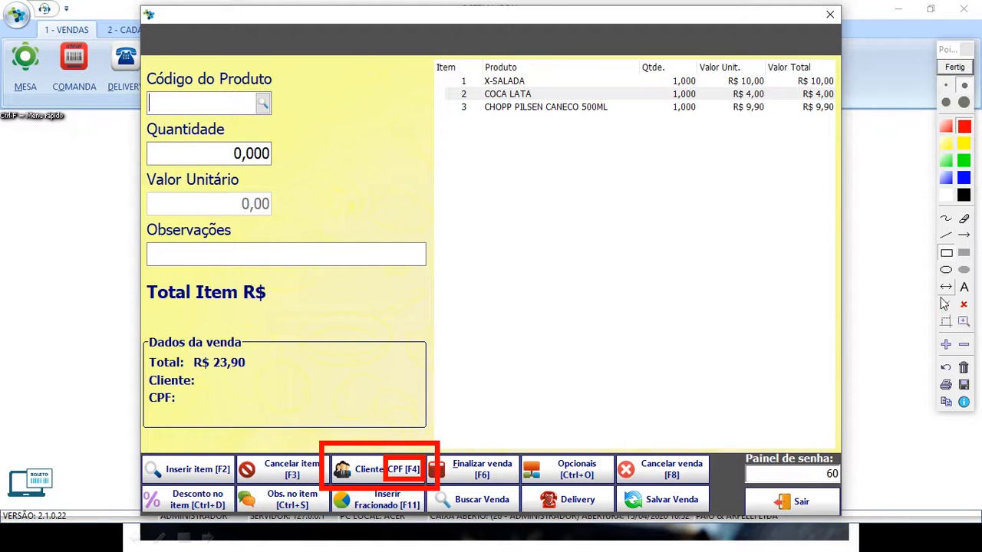
click(960, 367)
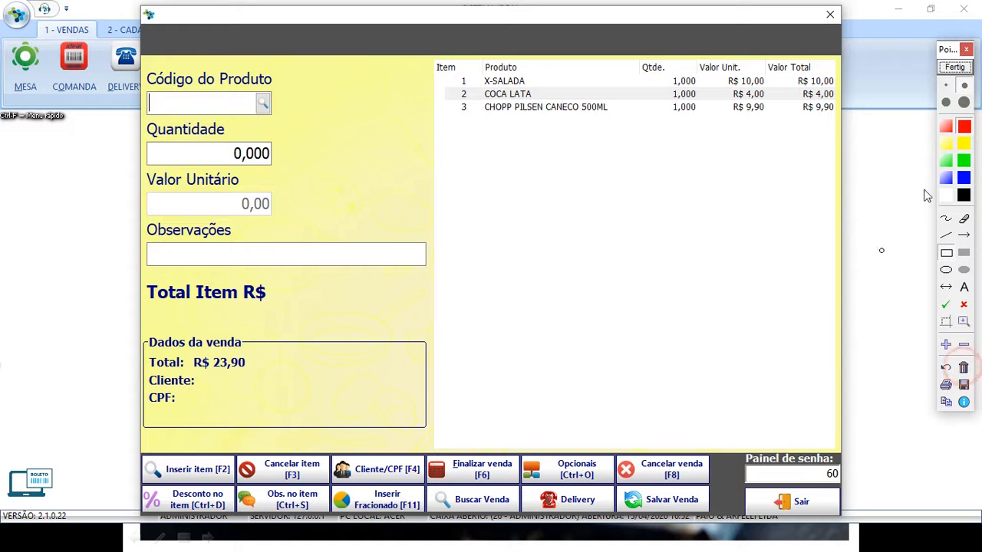
click(954, 68)
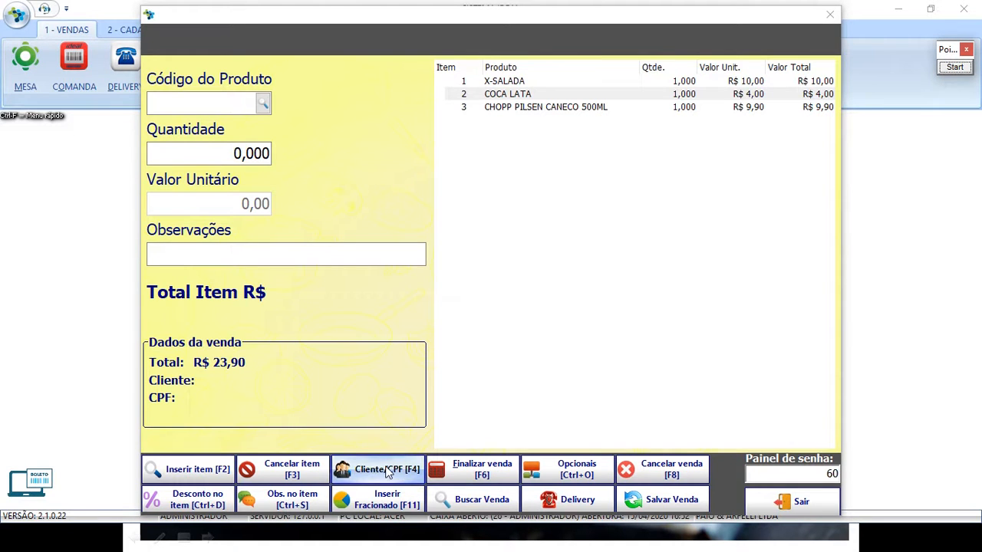
Look up a registered customer by first name, load the record into the sale's client form, and cancel the form without confirming.
click(402, 473)
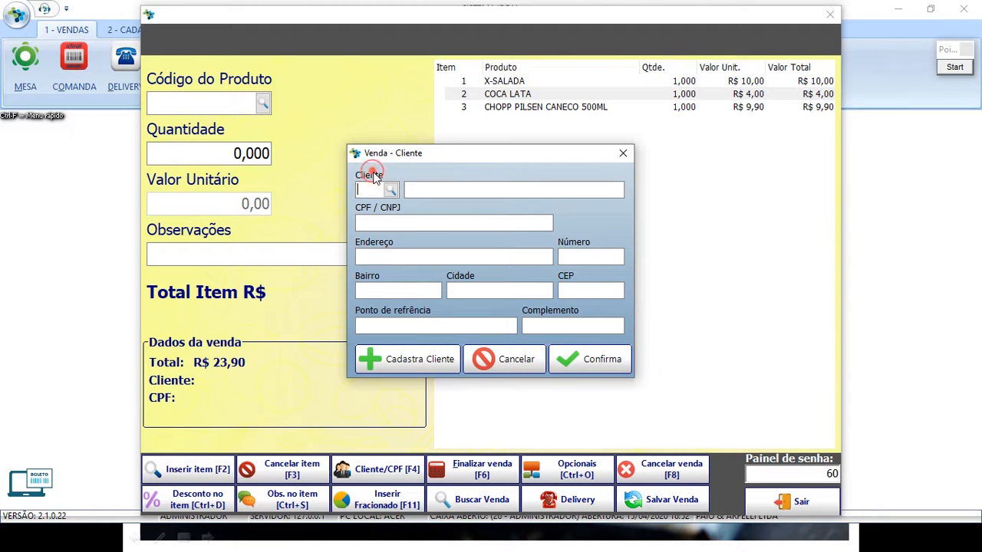
click(391, 191)
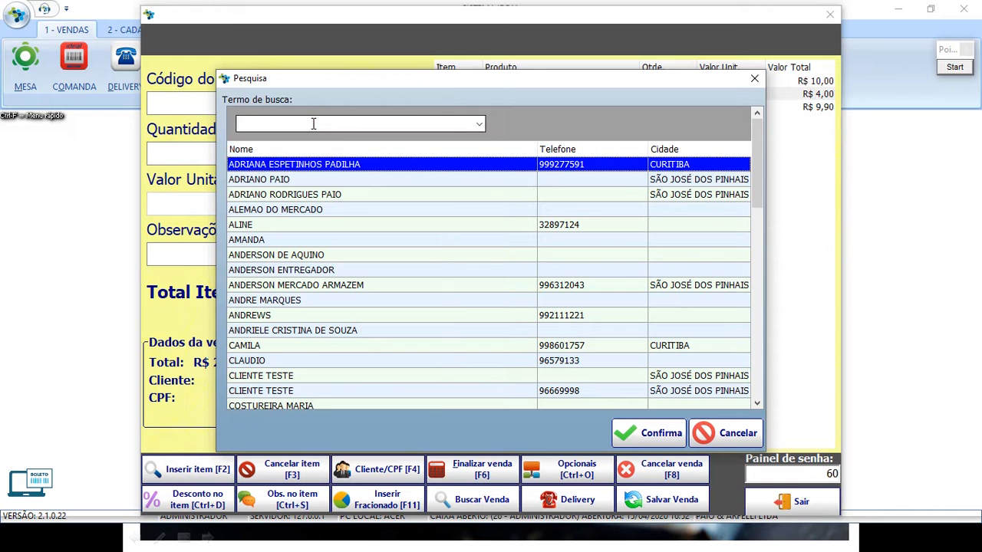
text(MARCELO)
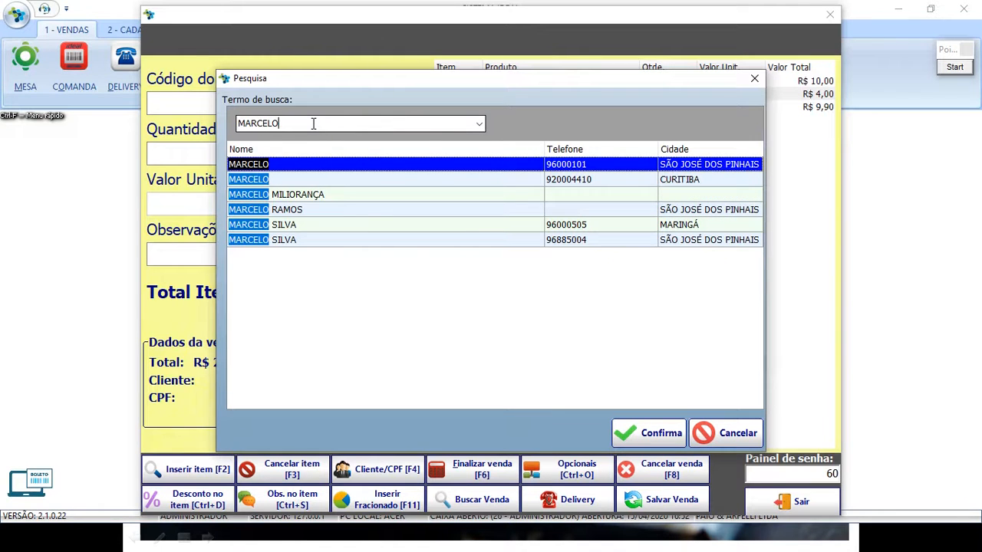
click(300, 210)
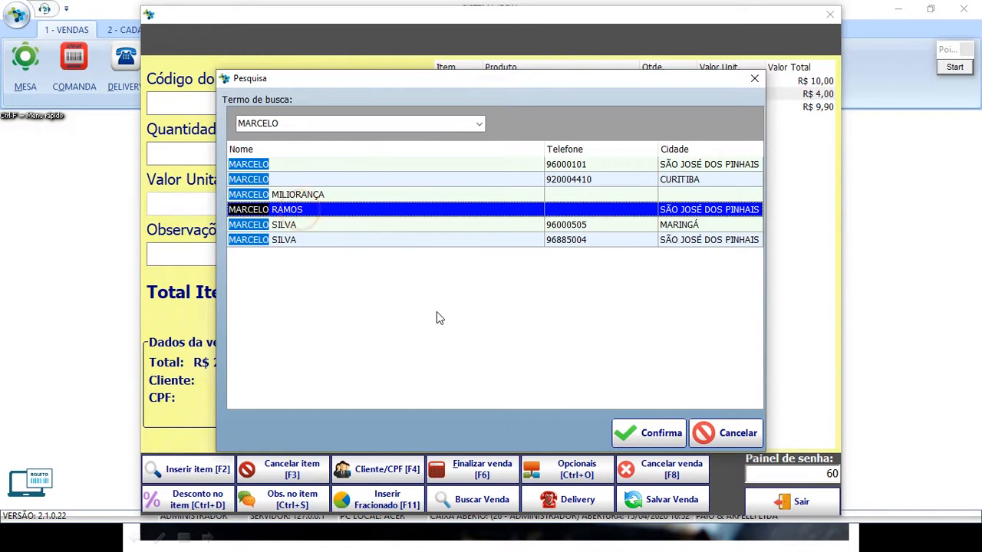
click(656, 434)
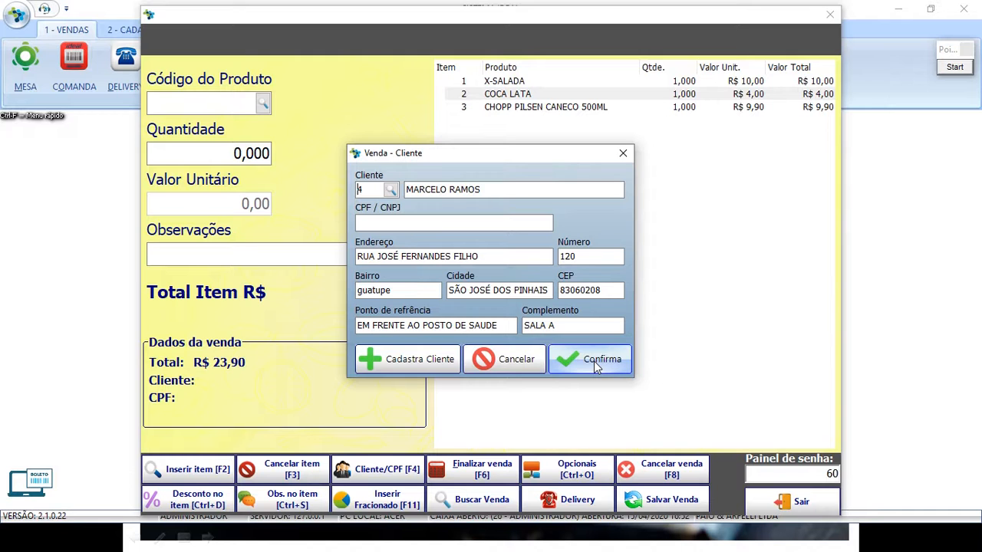
click(526, 364)
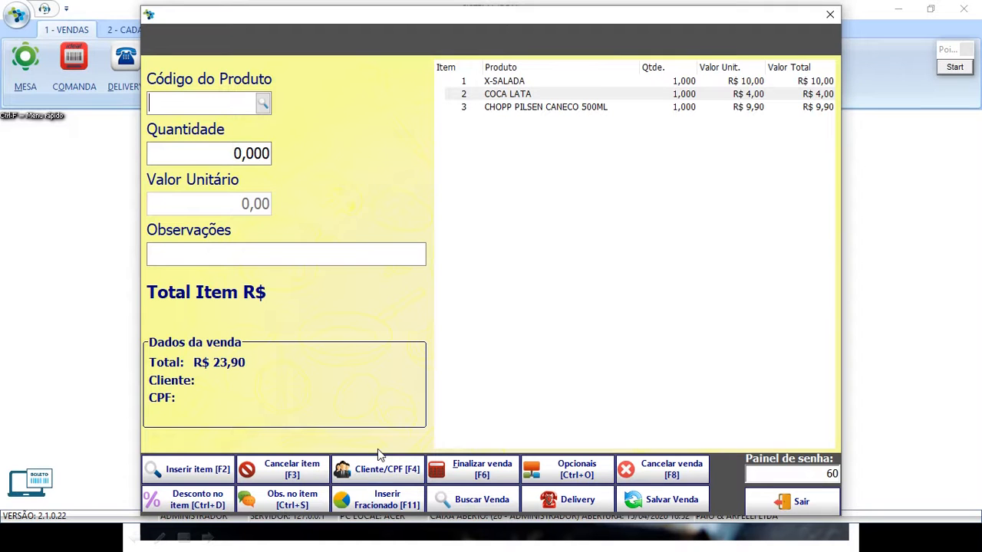
Enter a customer document number as CPF/CNPJ in the sale's client form and briefly outline that field in red with Pointofix.
click(383, 468)
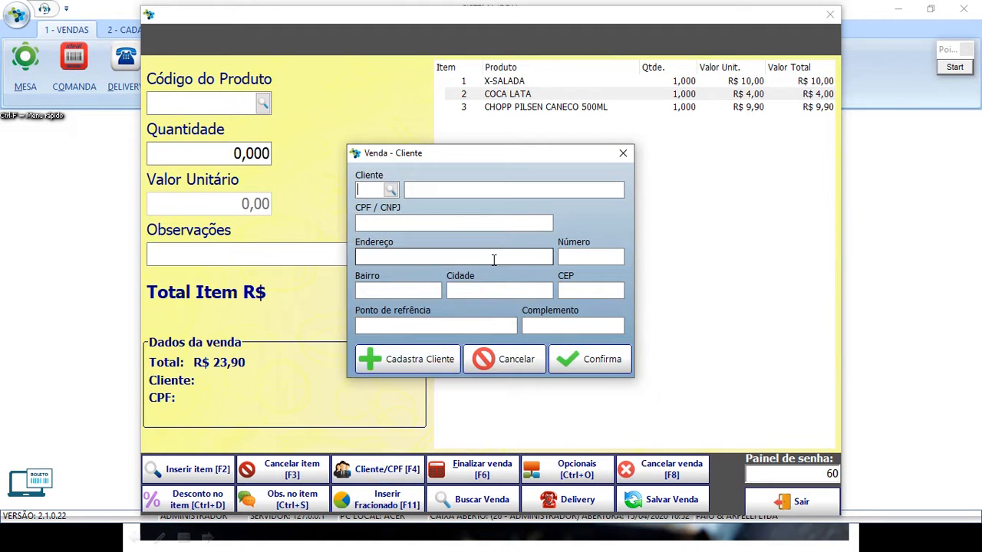
key(Tab)
text(12313132132132)
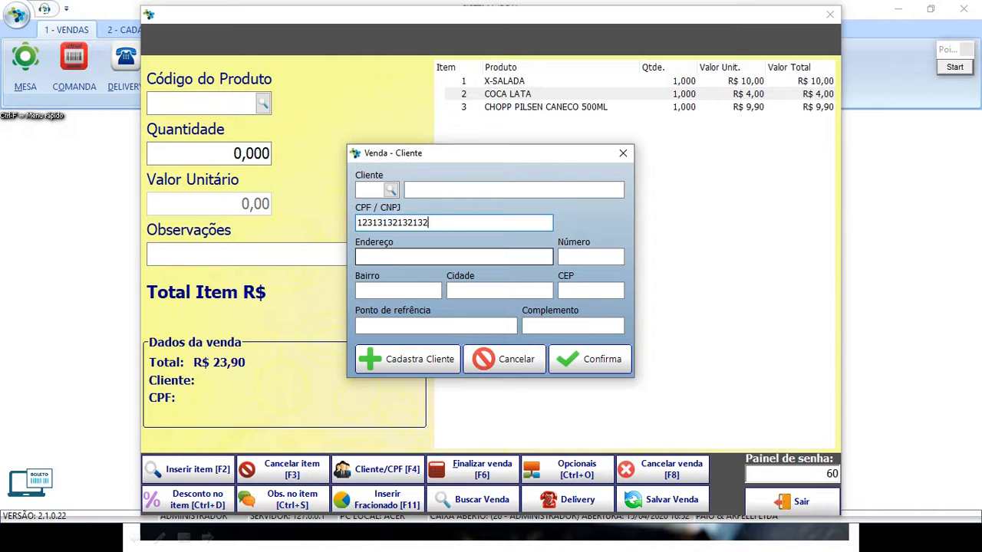
click(954, 68)
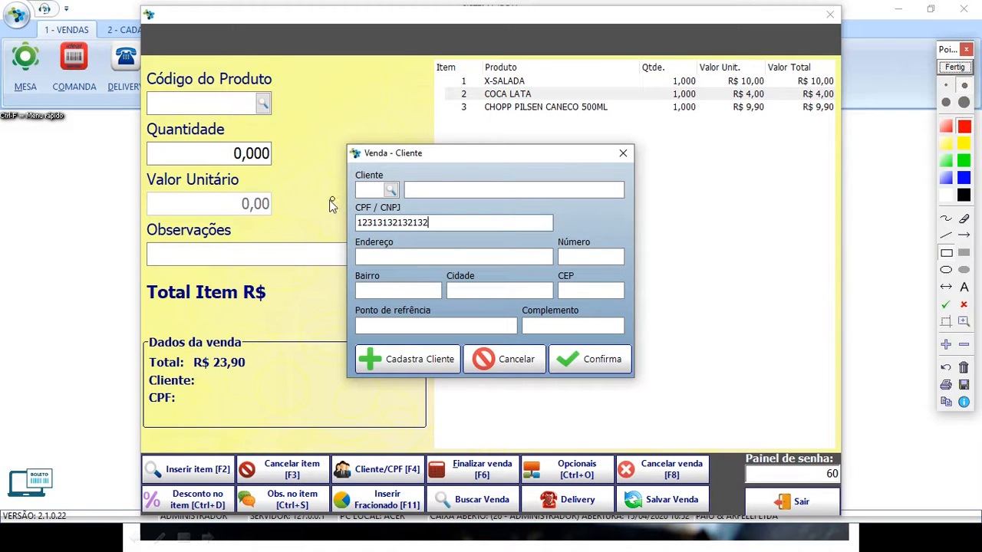
drag(336, 199, 451, 238)
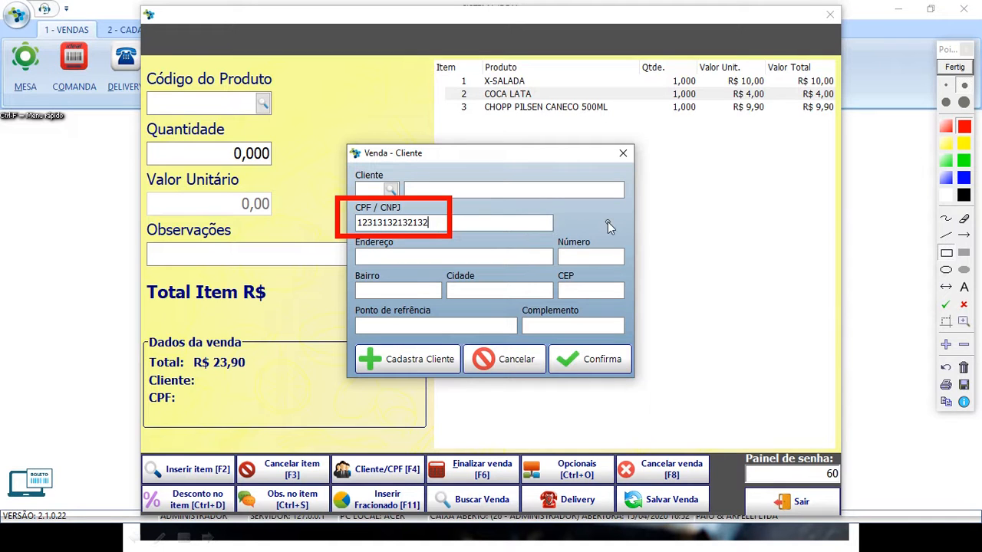
click(958, 69)
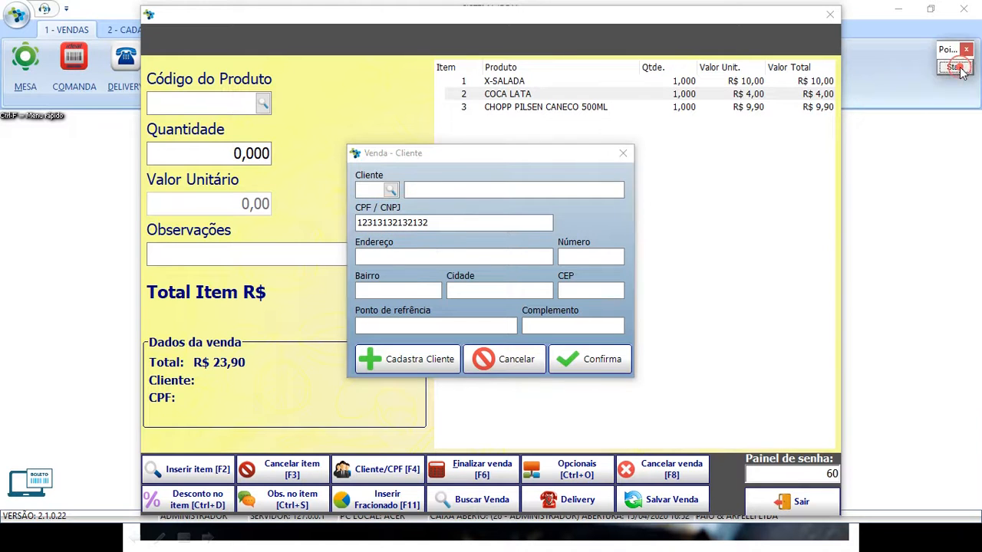
Try to confirm the client form with the entered CPF/CNPJ, clear that number, and cancel the form.
click(453, 222)
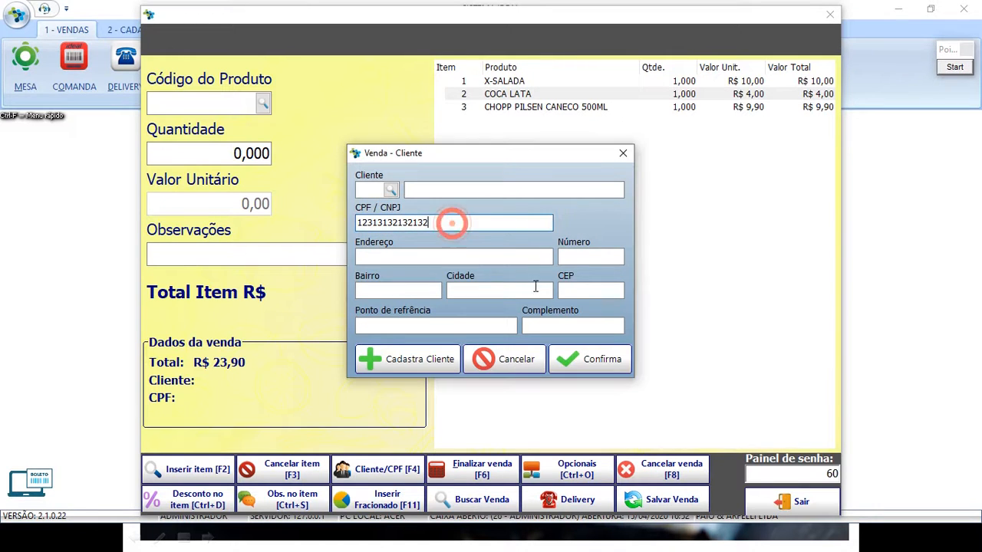
click(595, 359)
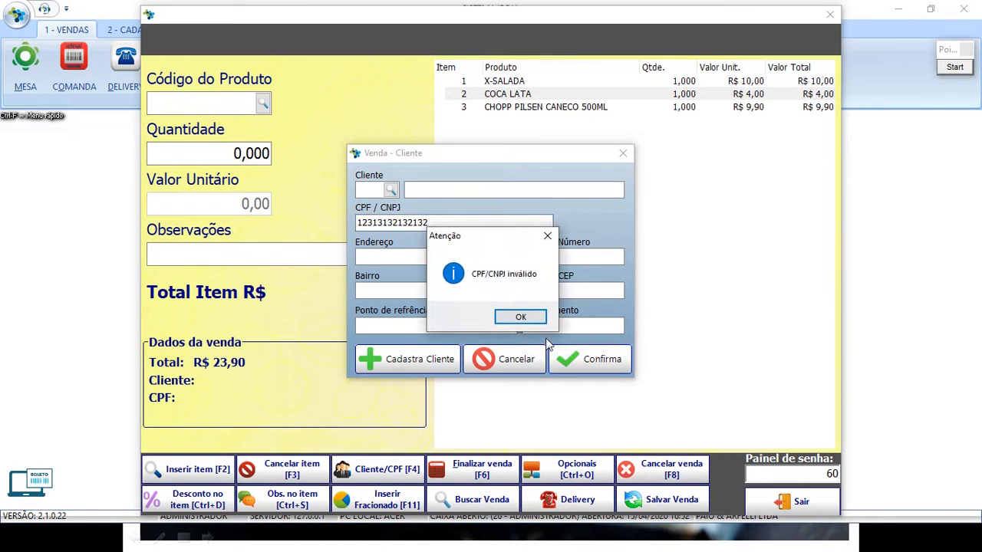
click(520, 317)
drag(458, 222, 285, 223)
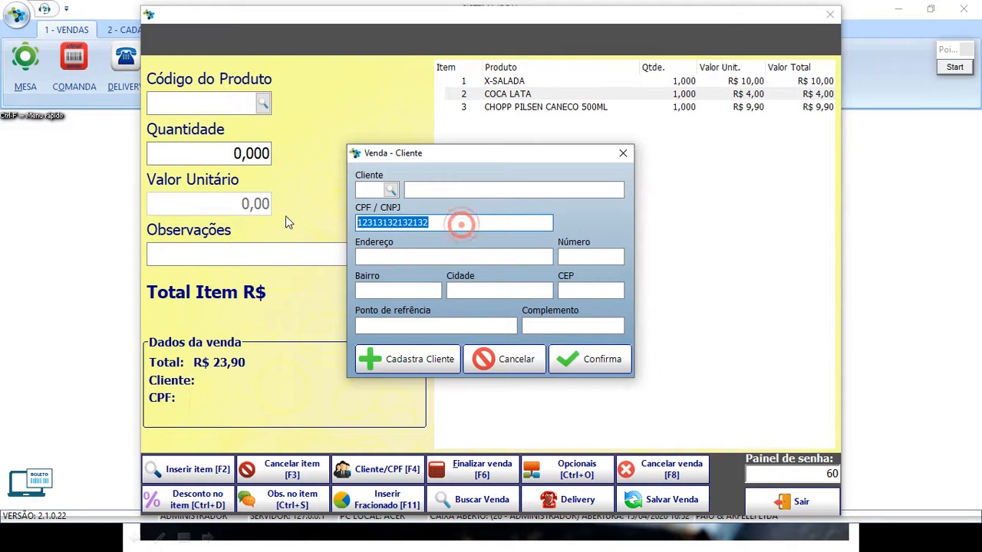
key(BackSpace)
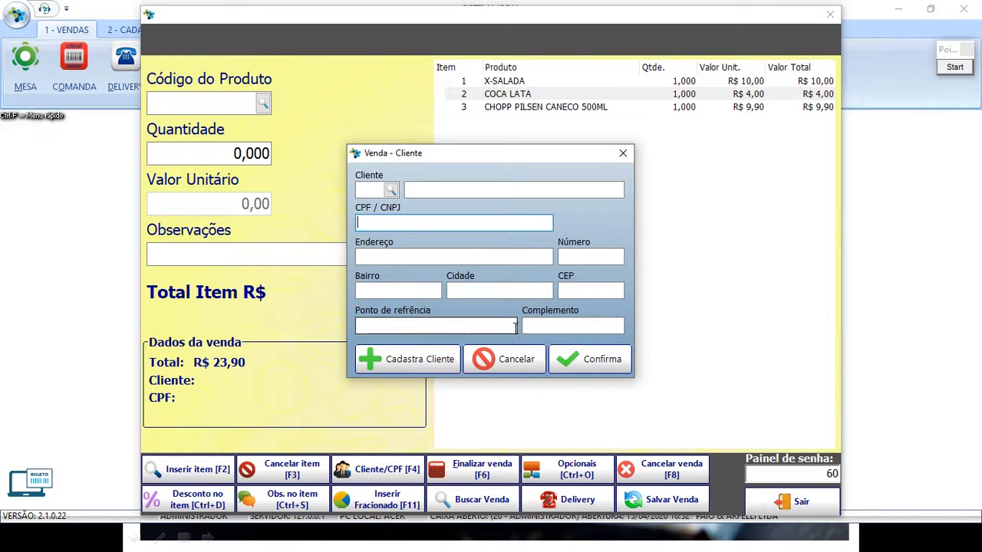
click(509, 361)
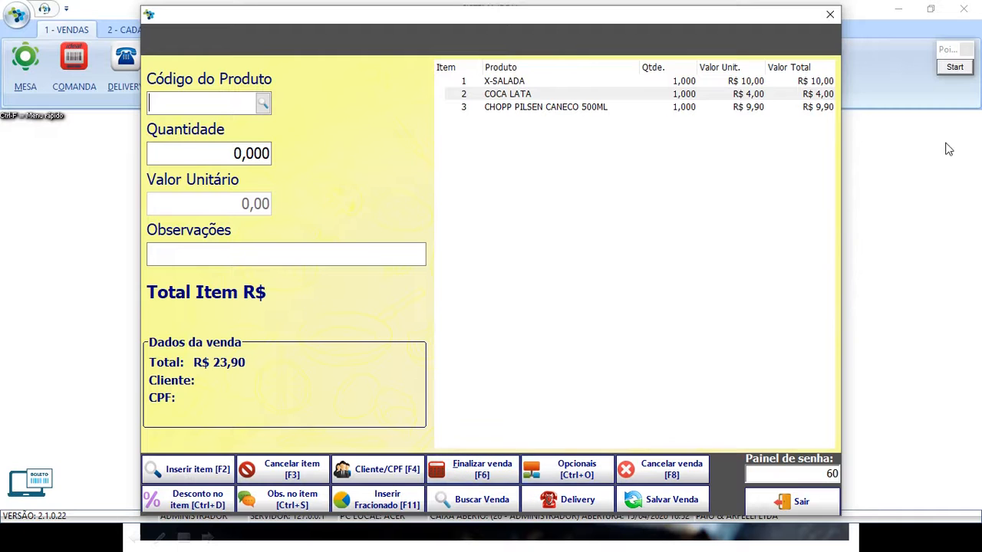
Outline the Opcionais function in red with Pointofix and end the annotation.
click(954, 67)
mouse_move(512, 445)
mouse_down()
mouse_move(601, 510)
mouse_move(614, 488)
mouse_up()
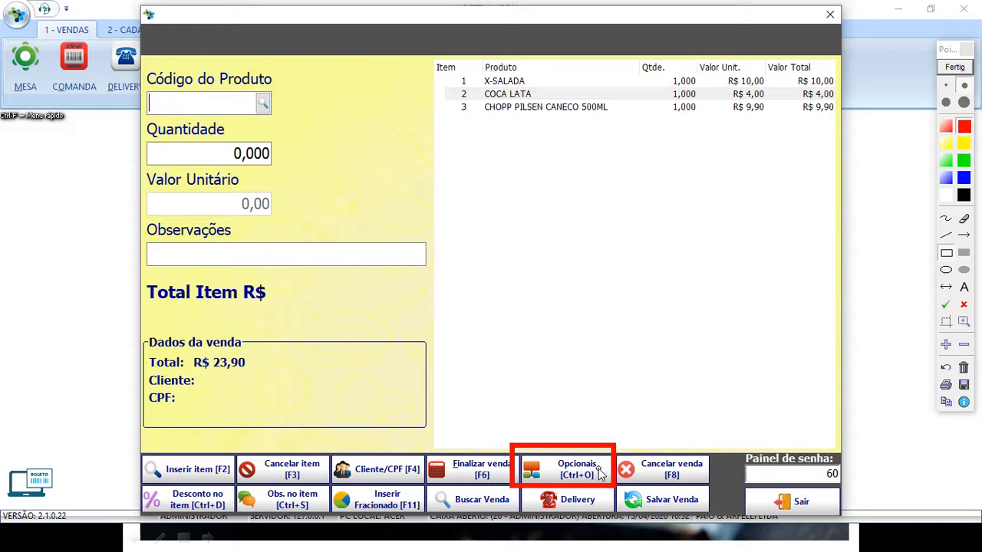
click(959, 69)
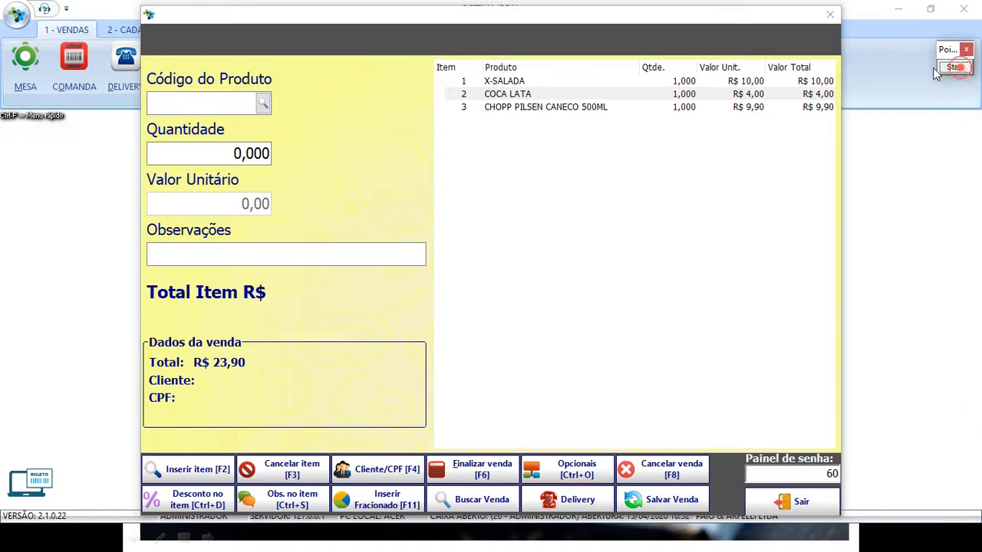
Open the optionals for X-SALADA and temporarily outline the item list, the Opcionais disponíveis list and the X-SALADA row in red.
click(522, 80)
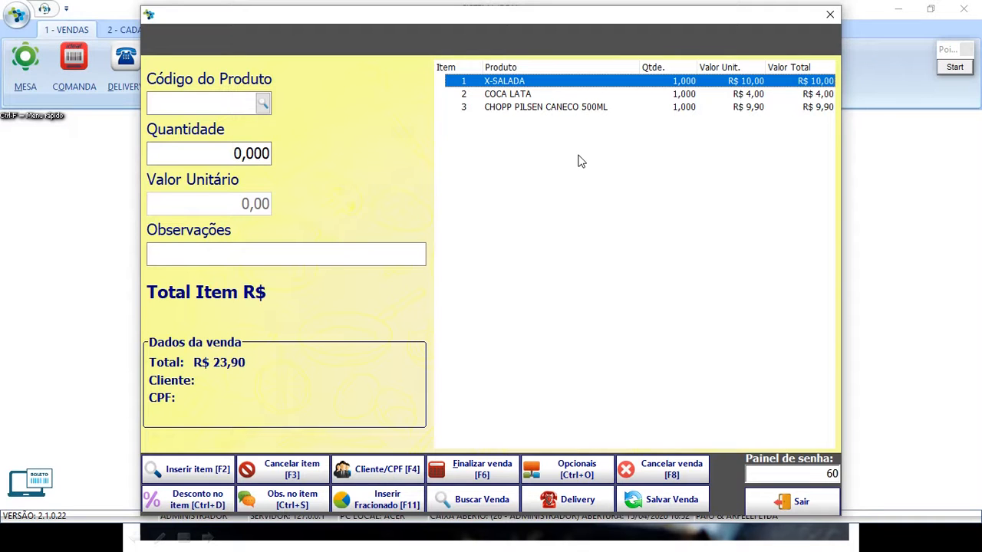
click(579, 469)
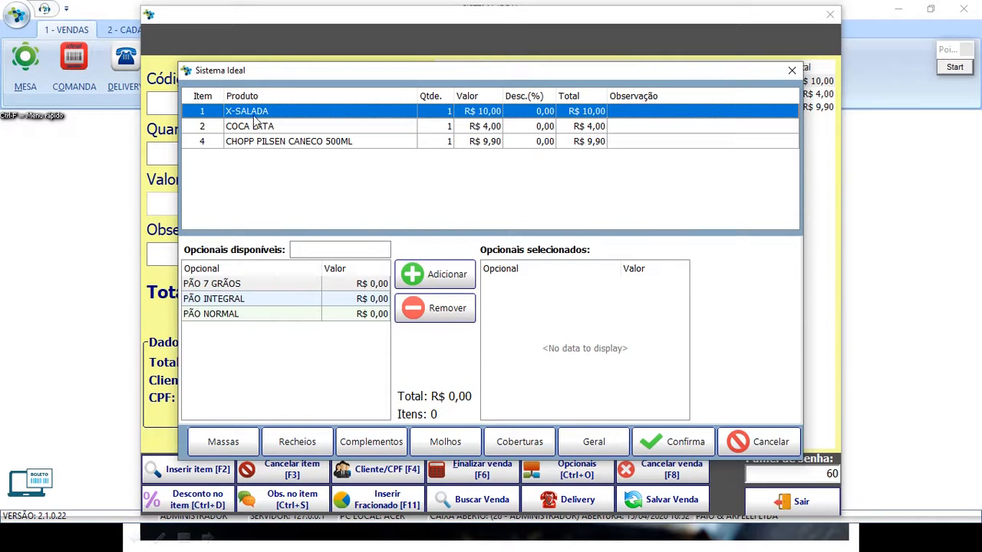
click(954, 67)
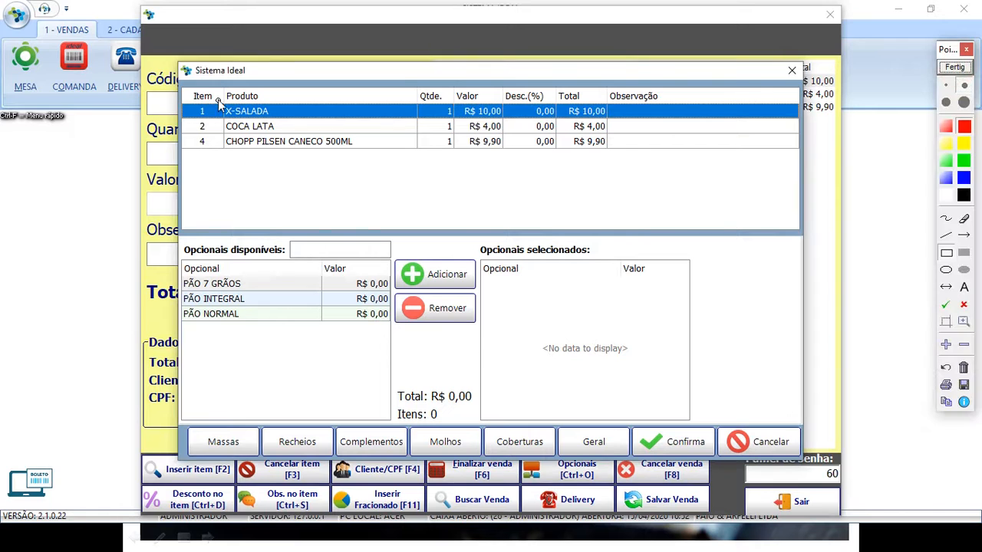
mouse_move(173, 77)
mouse_down()
mouse_move(357, 162)
mouse_move(675, 164)
mouse_move(642, 162)
mouse_up()
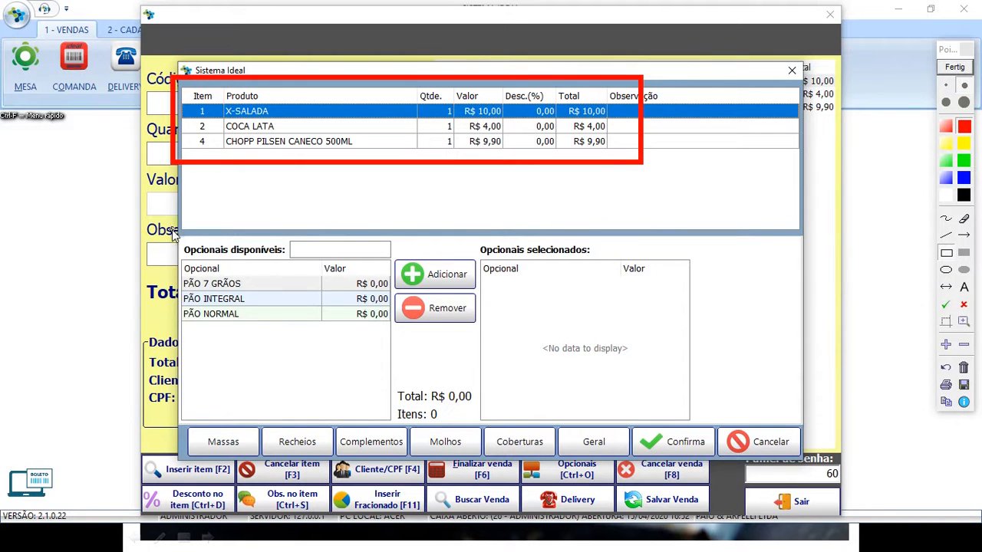
mouse_move(175, 235)
mouse_down()
mouse_move(219, 269)
mouse_move(439, 347)
mouse_move(406, 345)
mouse_up()
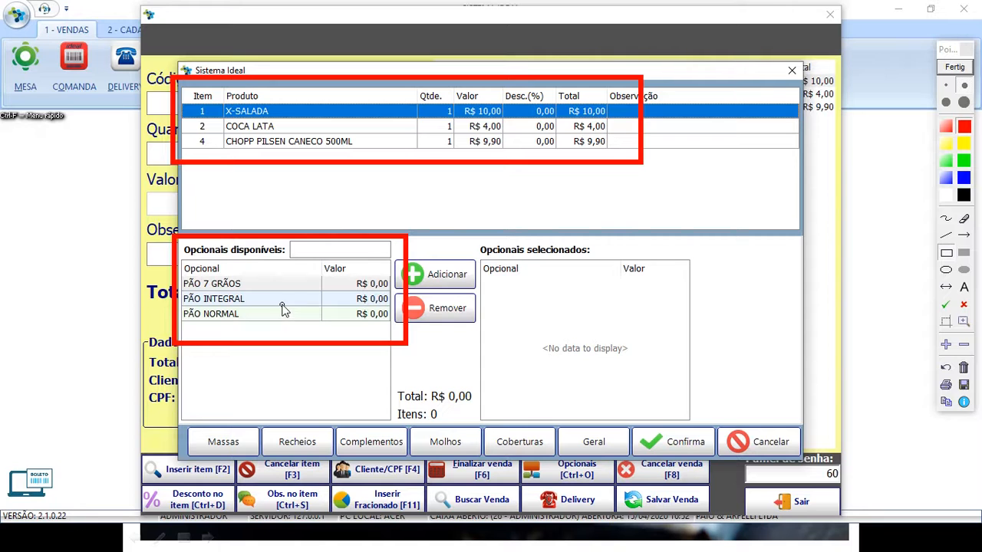
drag(182, 98, 294, 123)
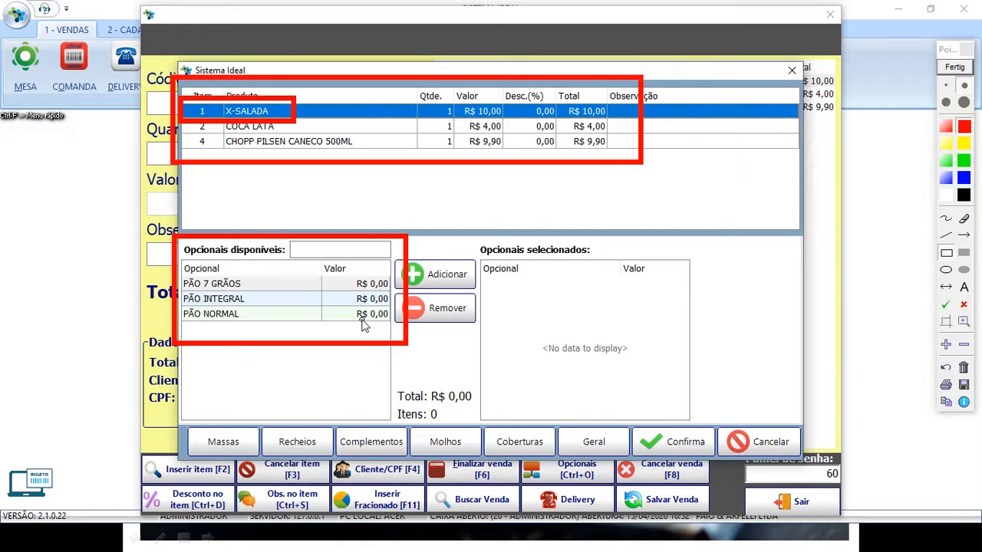
click(955, 67)
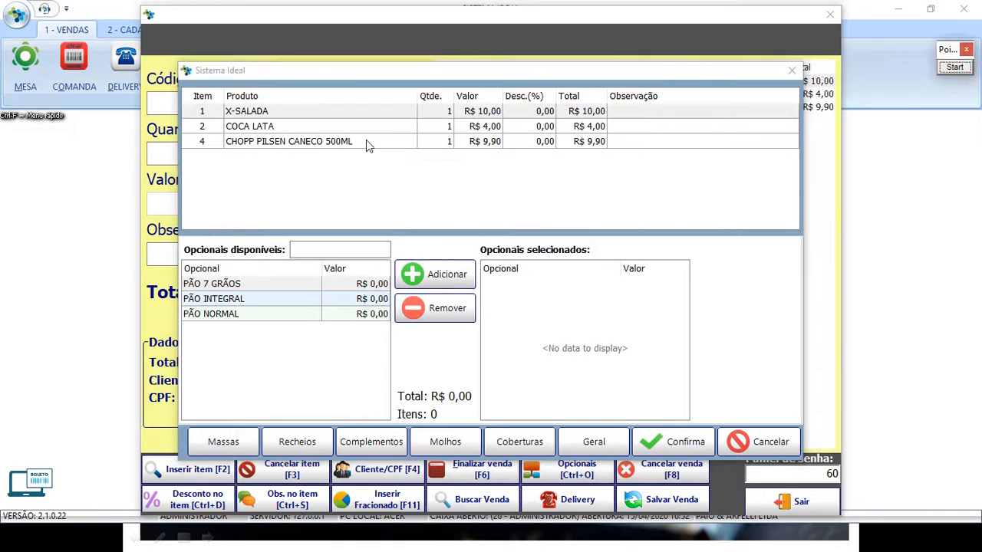
Compare the available optionals of COCA LATA, CHOPP PILSEN CANECO 500ML and X-SALADA.
click(250, 126)
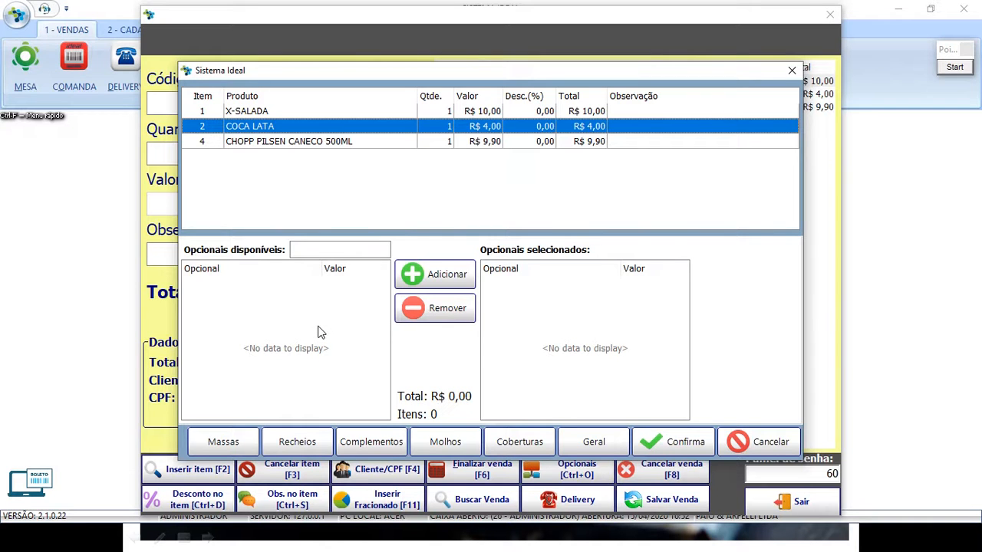
click(251, 143)
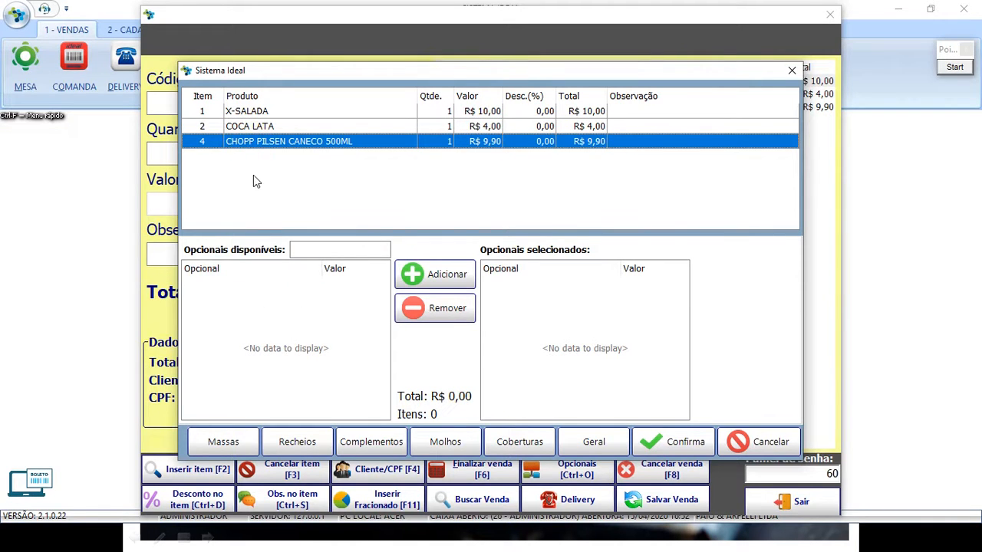
click(253, 112)
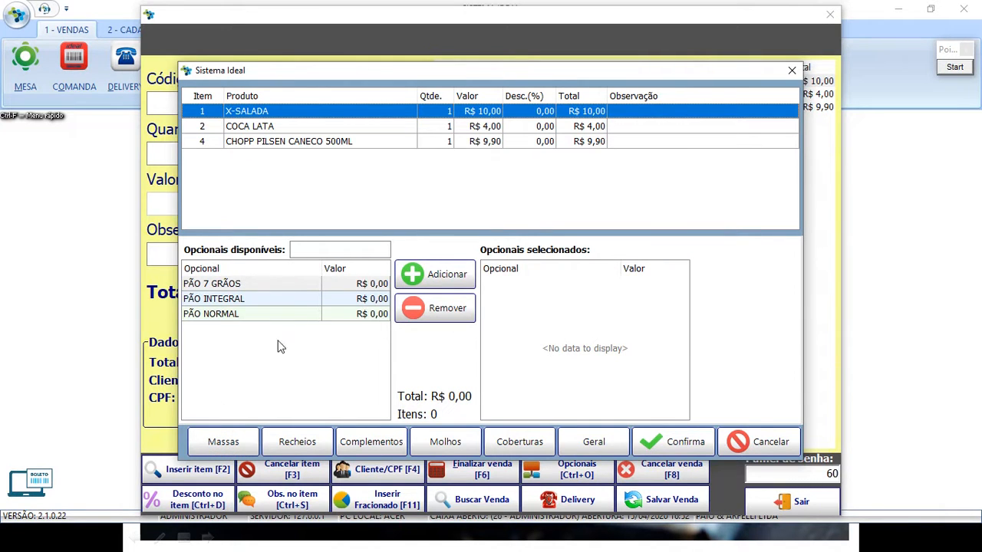
Examine the optionals offered for X-SALADA in the Recheios and Complementos categories.
click(299, 445)
click(234, 287)
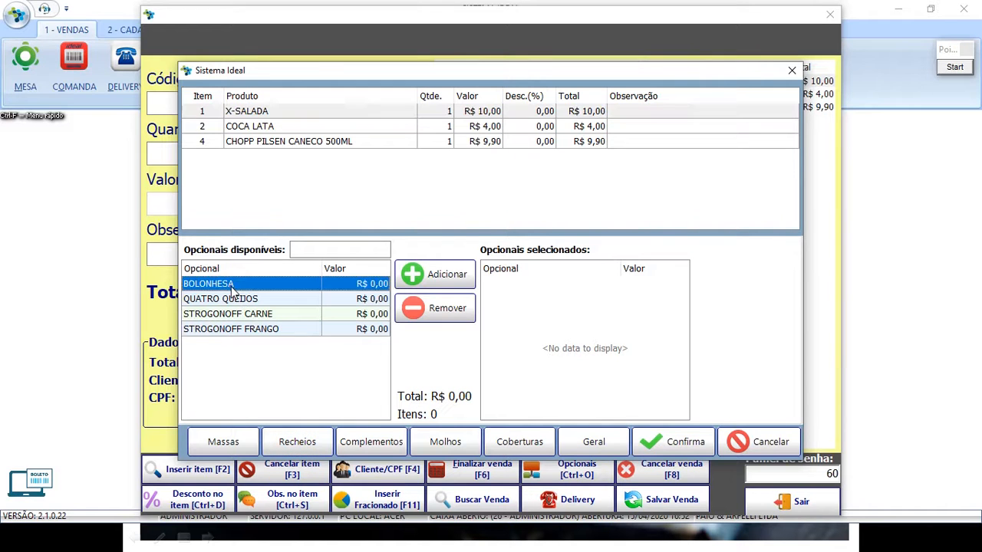
click(235, 300)
click(235, 330)
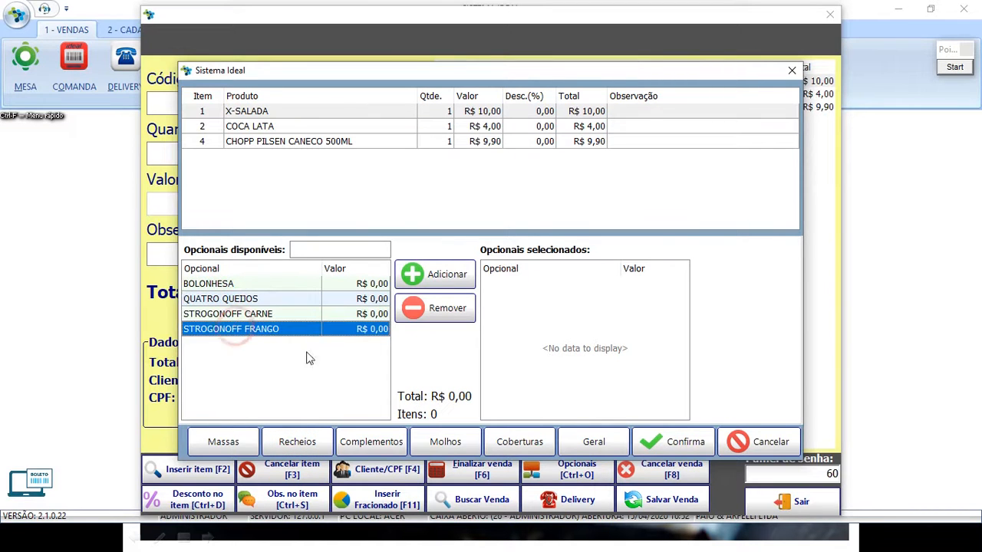
click(380, 443)
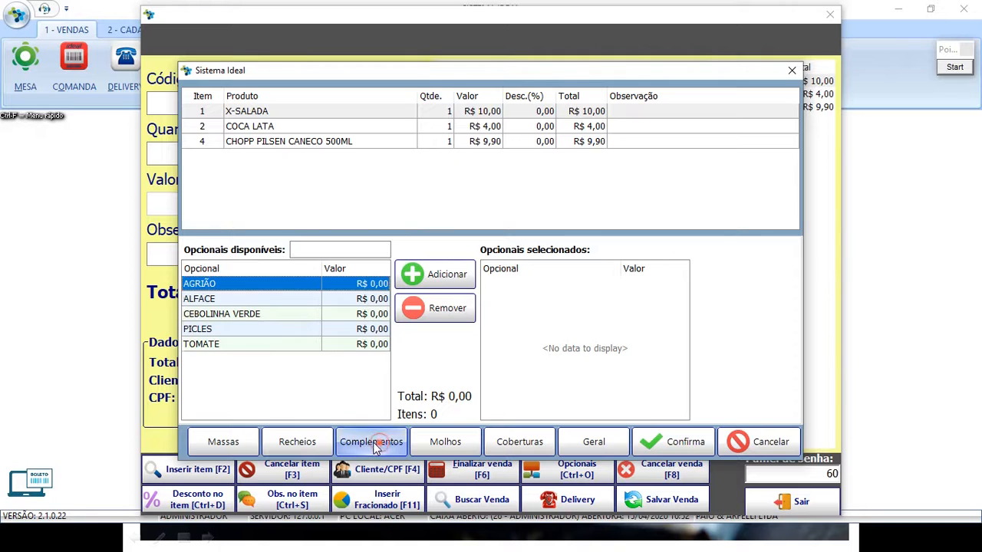
click(237, 299)
click(237, 314)
click(238, 329)
click(239, 344)
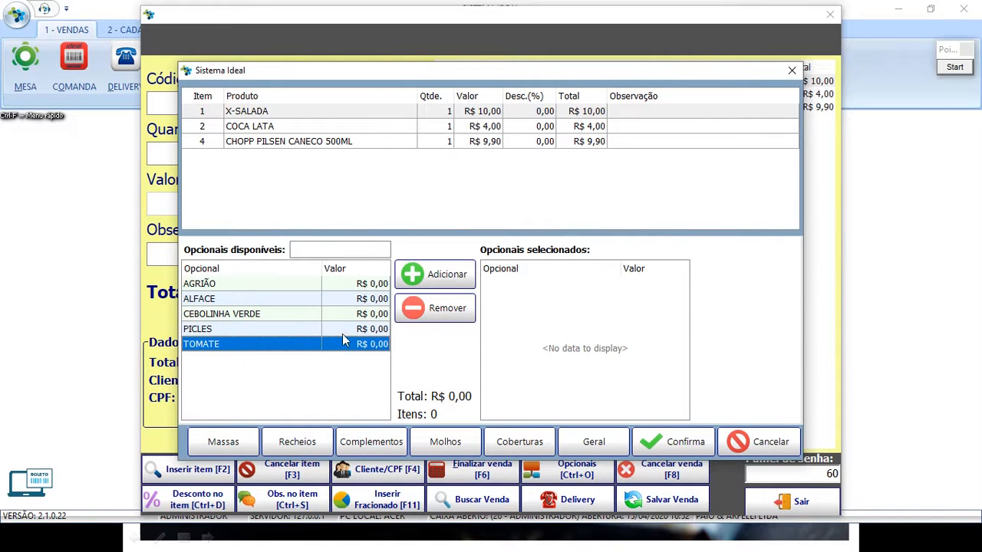
Add the Molhos optional CATCHUP to the X-SALADA item.
click(444, 439)
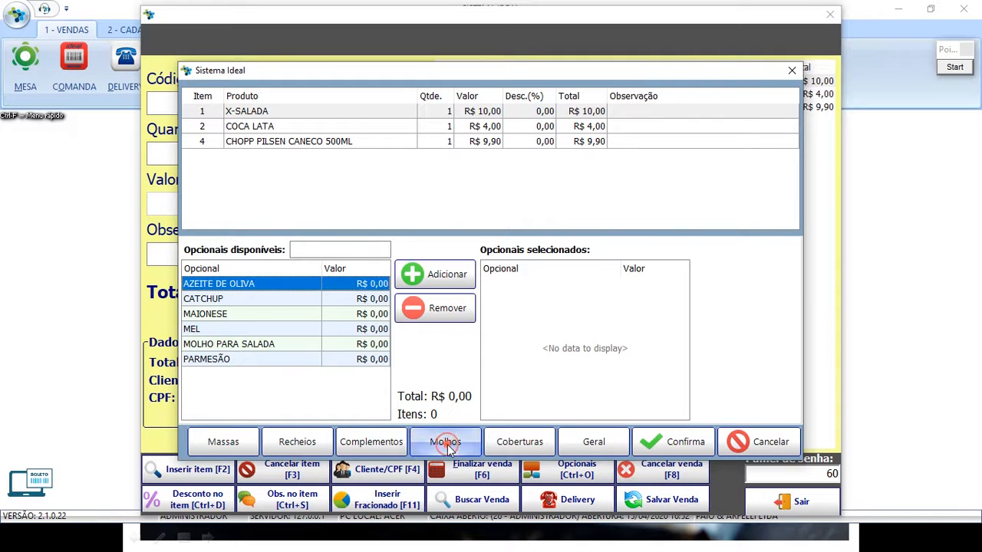
click(275, 112)
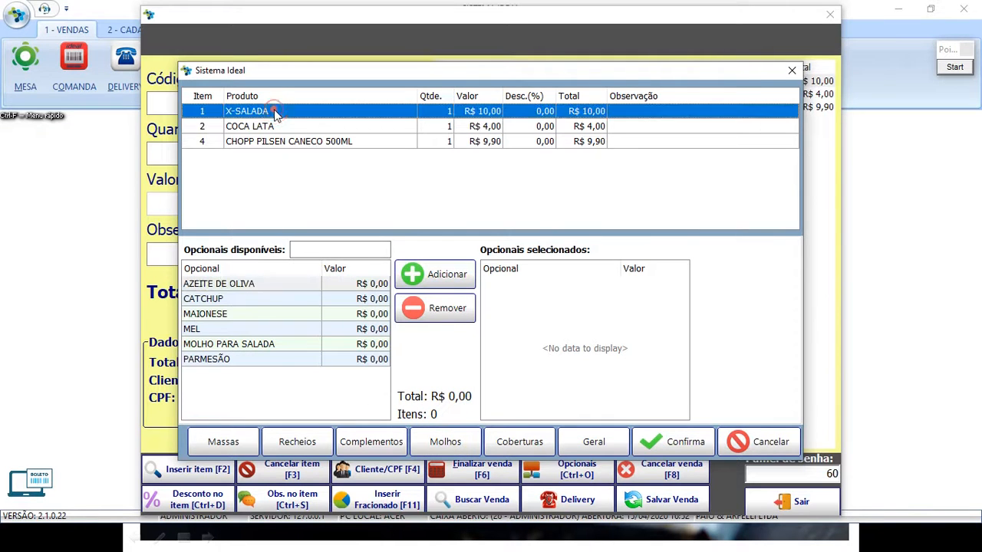
double_click(249, 300)
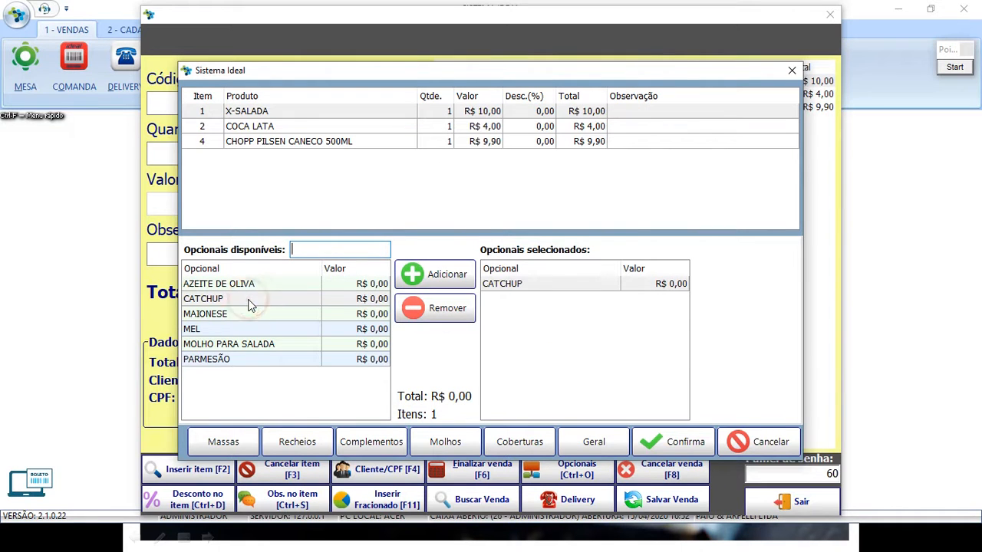
Temporarily outline the Opcionais selecionados and Opcionais disponíveis lists in red with Pointofix, and end the annotation.
click(955, 66)
drag(465, 244, 707, 305)
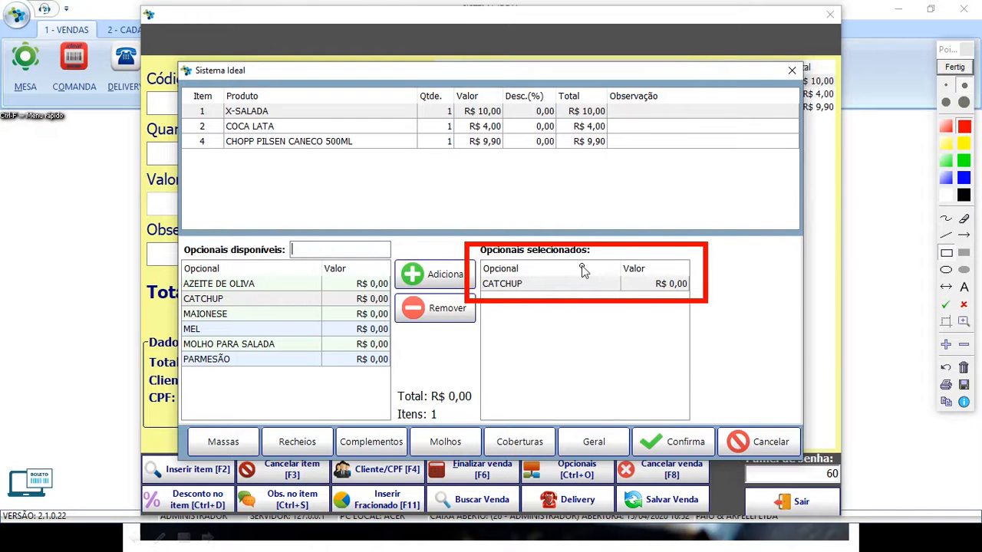
mouse_move(173, 235)
mouse_down()
mouse_move(358, 380)
mouse_move(407, 396)
mouse_up()
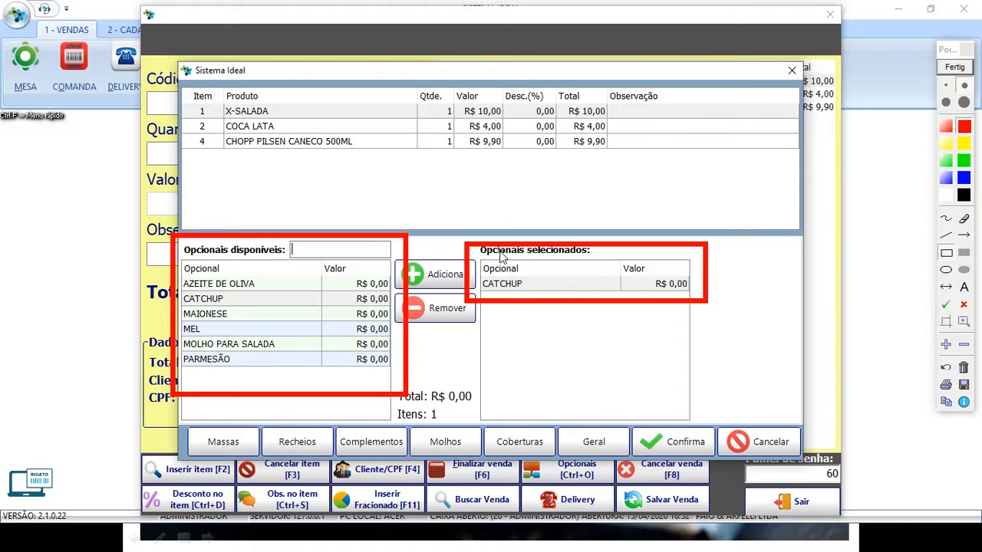
click(947, 368)
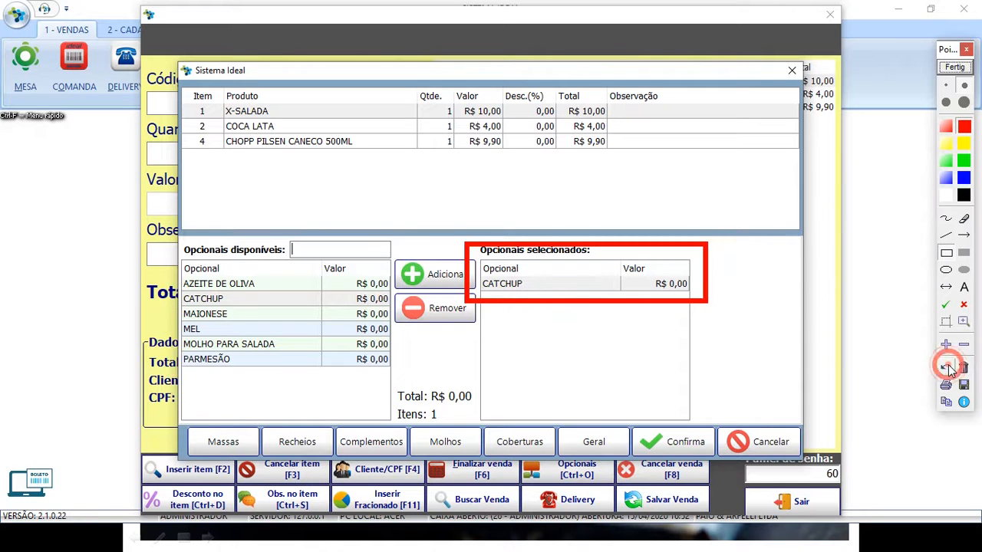
click(955, 68)
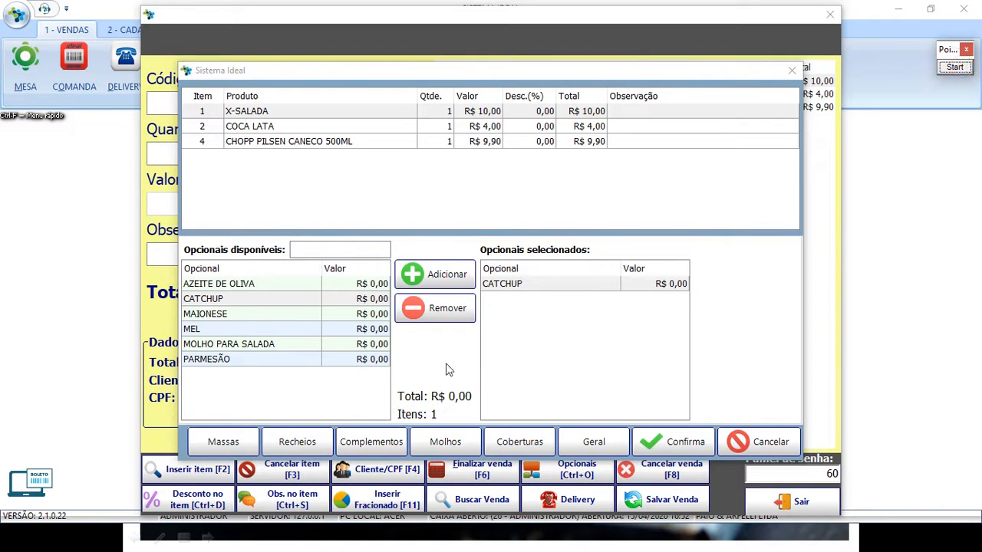
Examine the optionals and their prices in the Coberturas and Geral categories.
click(513, 444)
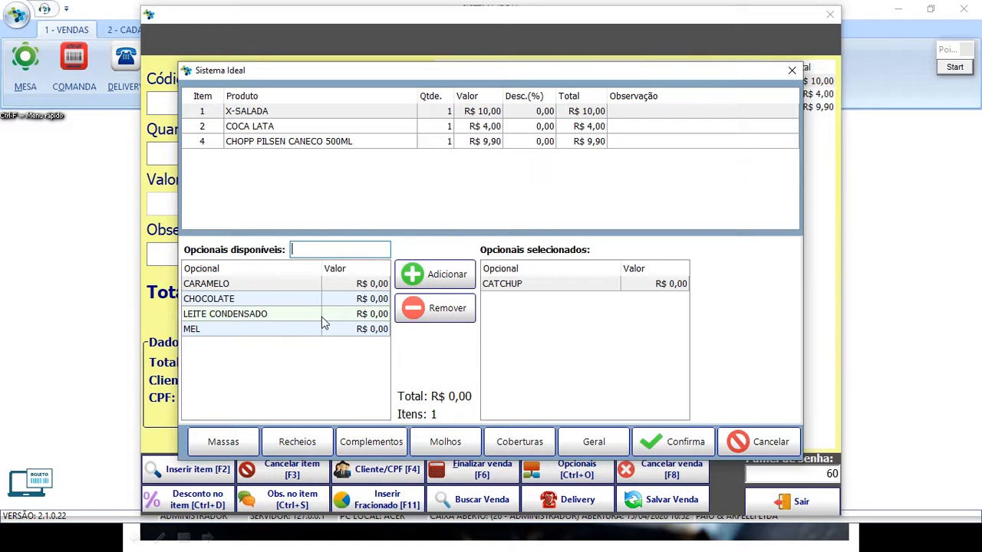
click(595, 443)
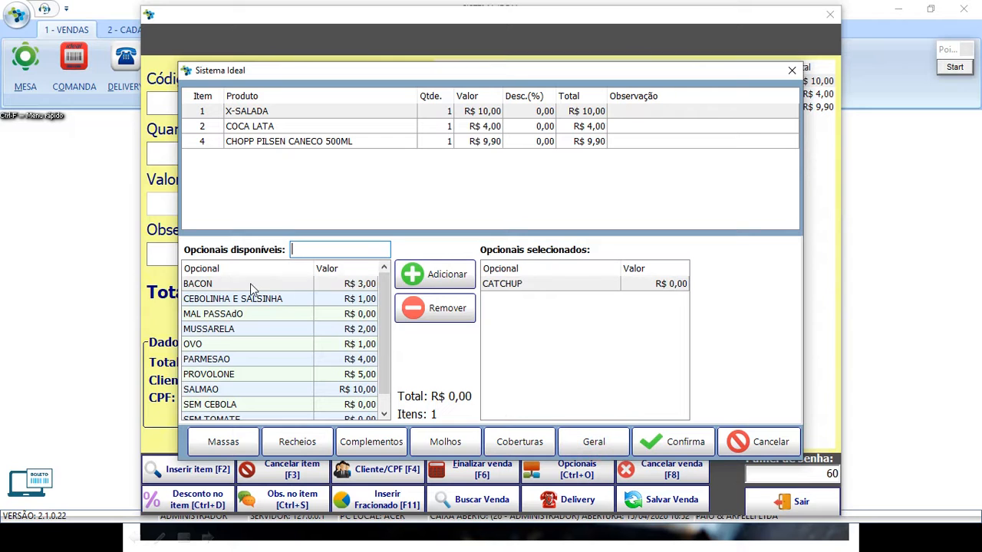
click(250, 284)
click(244, 299)
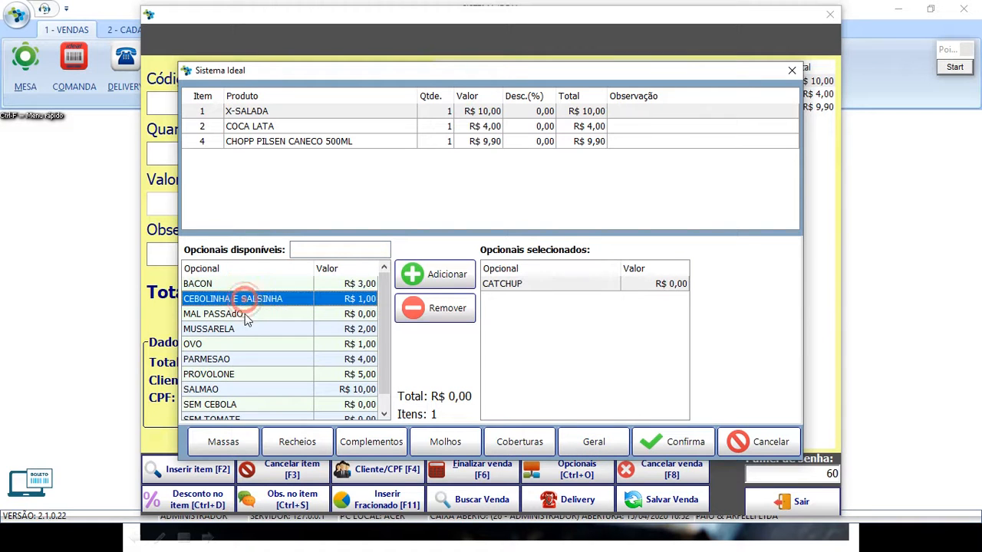
click(231, 329)
click(225, 358)
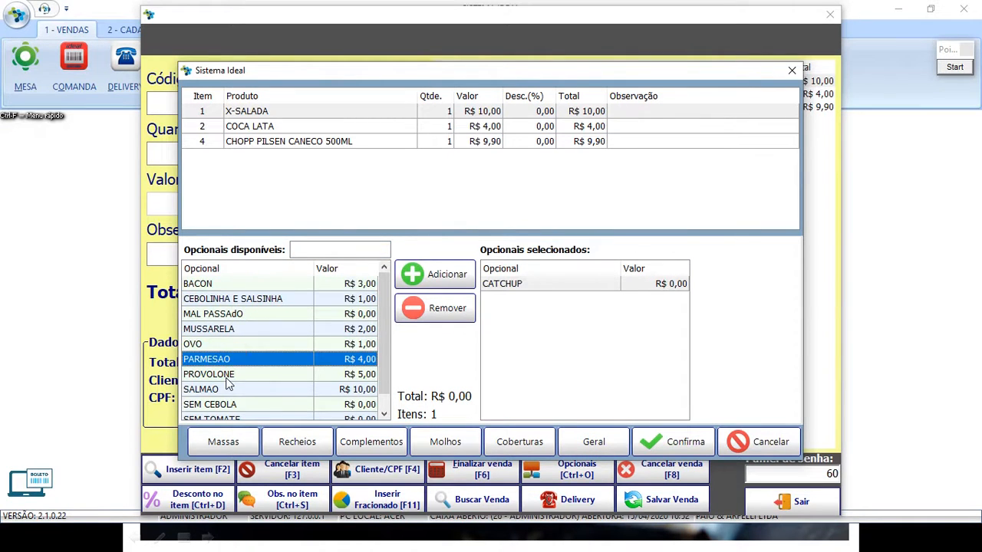
scroll(234, 380, down, 1)
scroll(245, 384, up, 1)
Add the Geral optional BACON to X-SALADA and check the entries among its selected optionals.
click(261, 112)
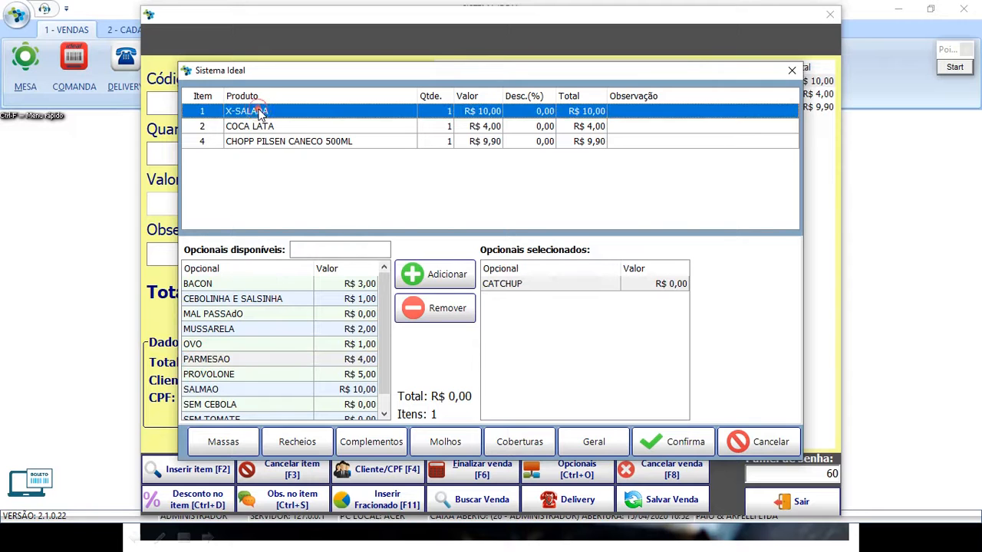
double_click(232, 286)
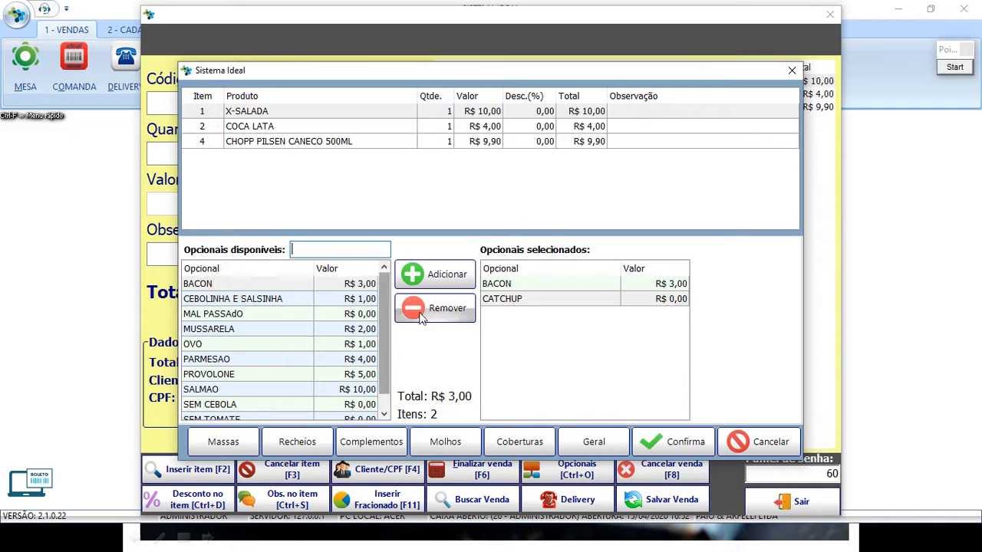
click(529, 287)
click(528, 299)
click(526, 284)
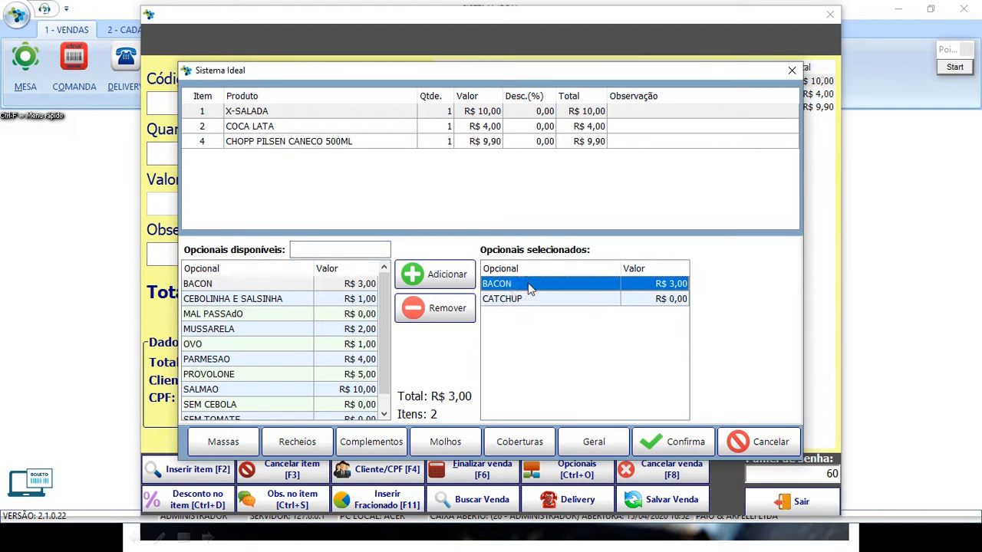
click(526, 299)
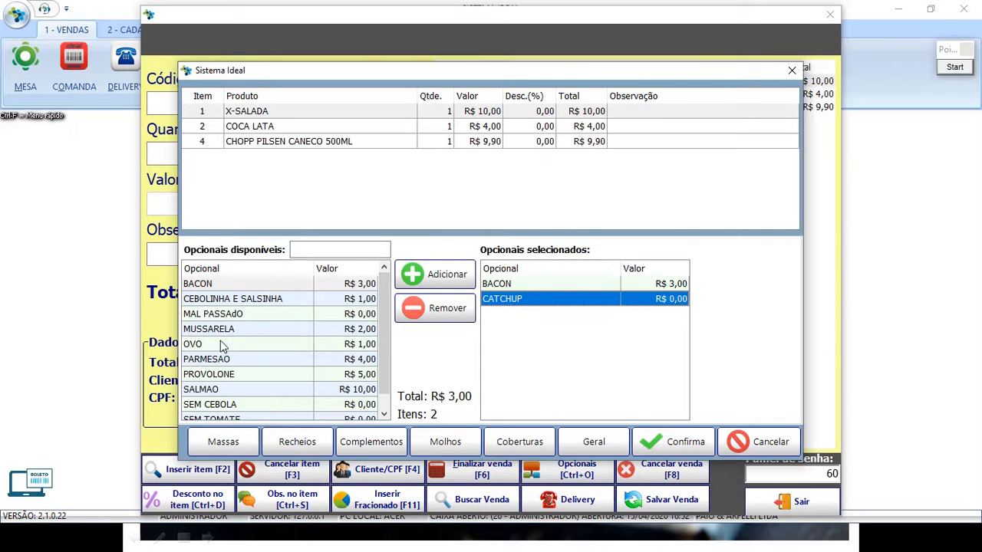
Add MUSSARELA to the selected optionals of X-SALADA and remove it again.
double_click(219, 329)
click(503, 304)
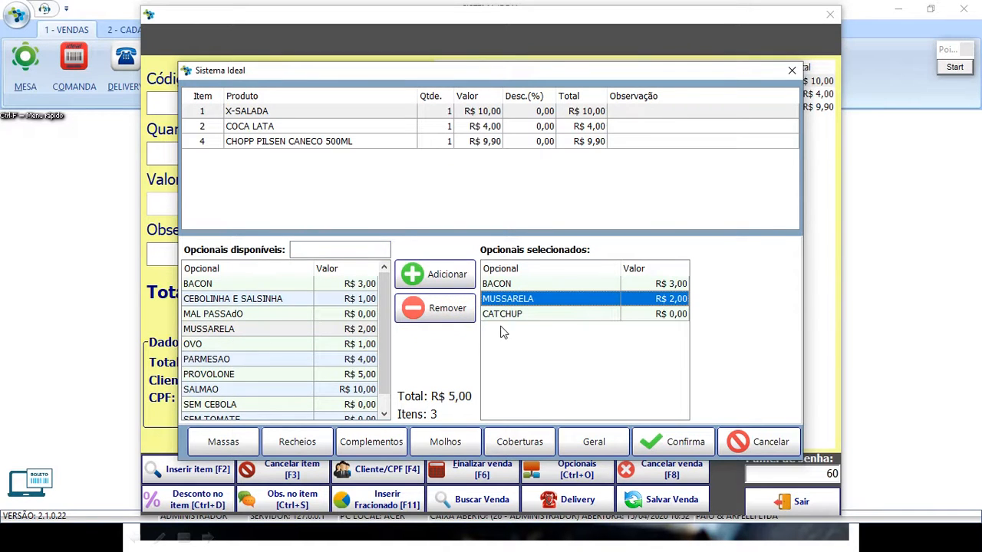
click(448, 310)
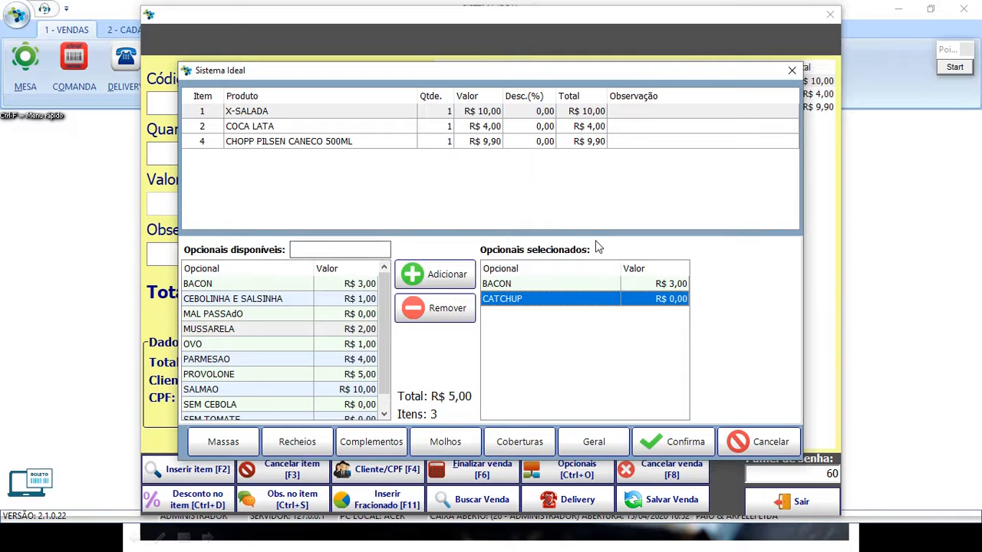
Confirm the selected optionals and review the BACON and CATCHUP lines under X-SALADA in the sale.
click(670, 443)
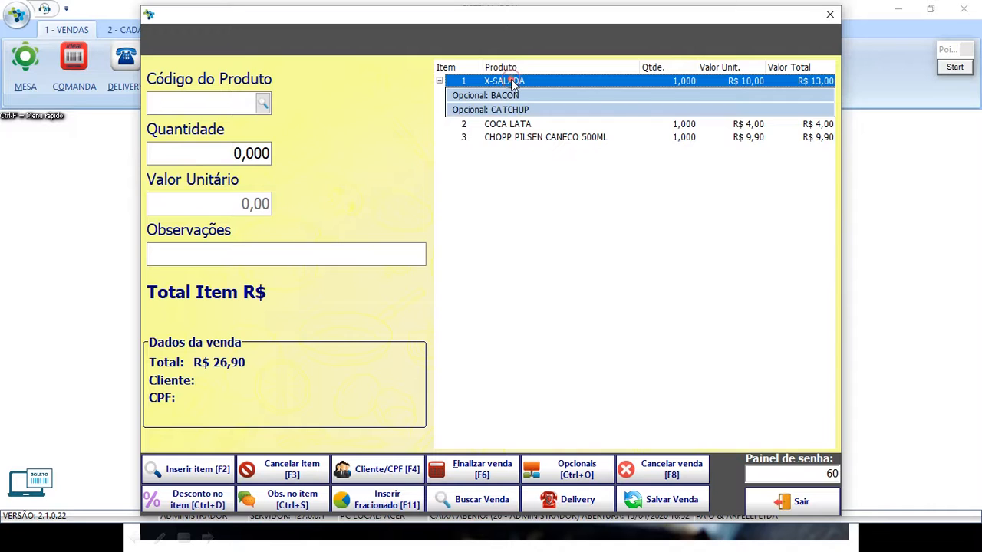
click(491, 98)
click(482, 112)
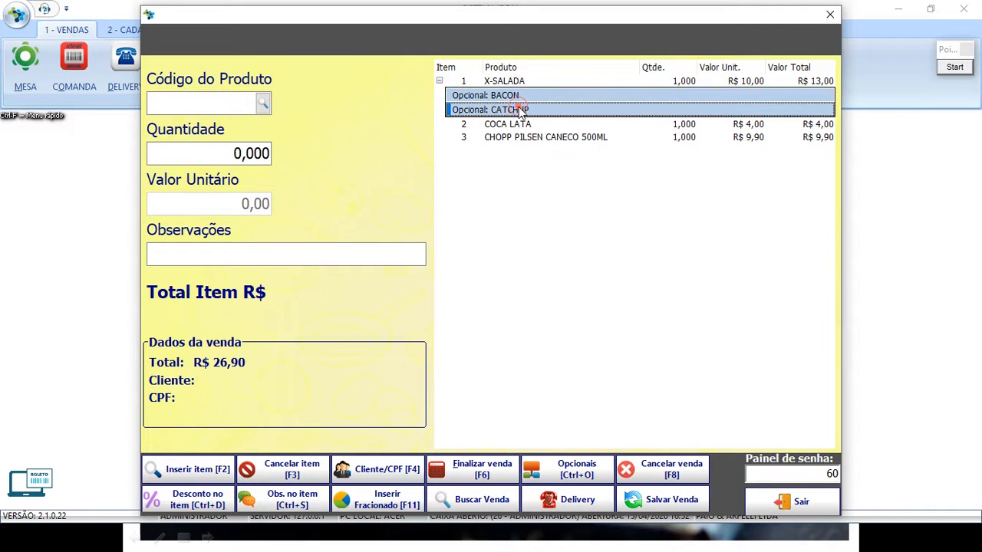
click(508, 97)
click(513, 110)
click(520, 83)
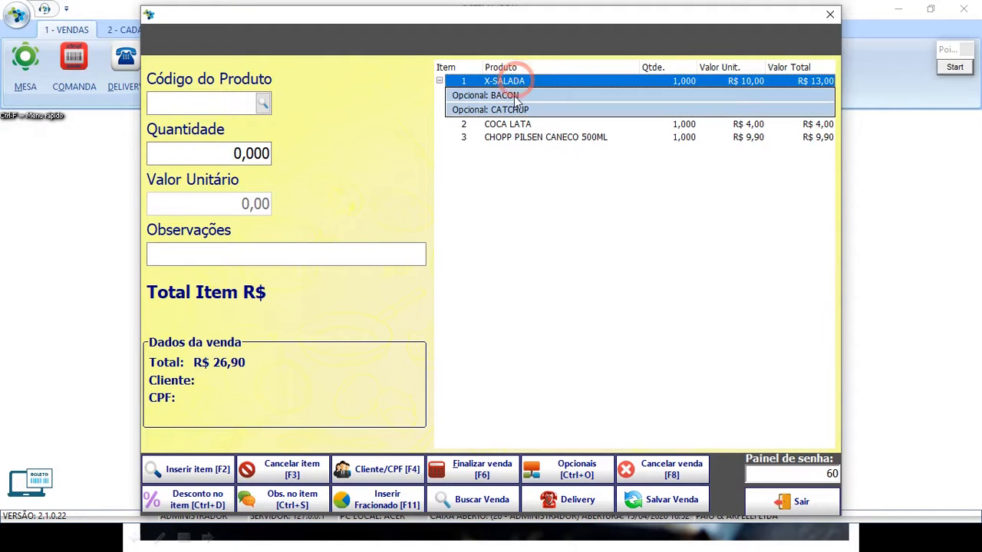
click(511, 96)
click(510, 109)
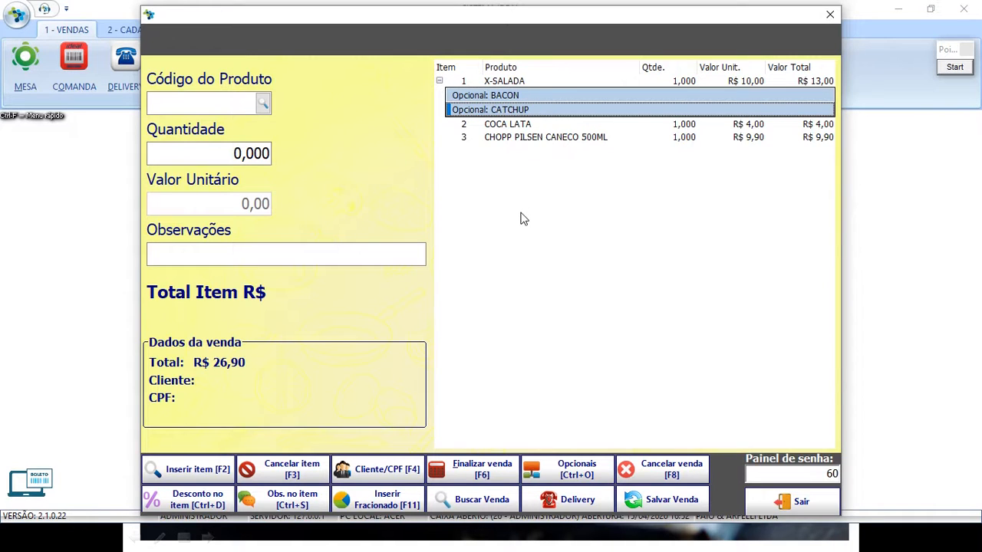
Temporarily outline the Cancelar venda function in red with Pointofix and end the annotation.
click(956, 68)
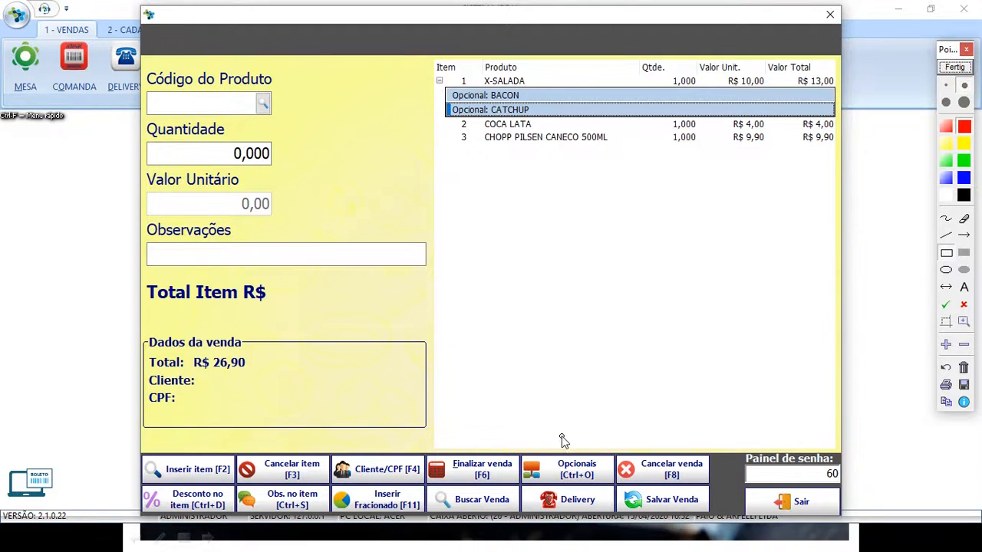
mouse_move(606, 445)
mouse_down()
mouse_move(652, 479)
mouse_move(696, 483)
mouse_move(723, 500)
mouse_move(718, 493)
mouse_up()
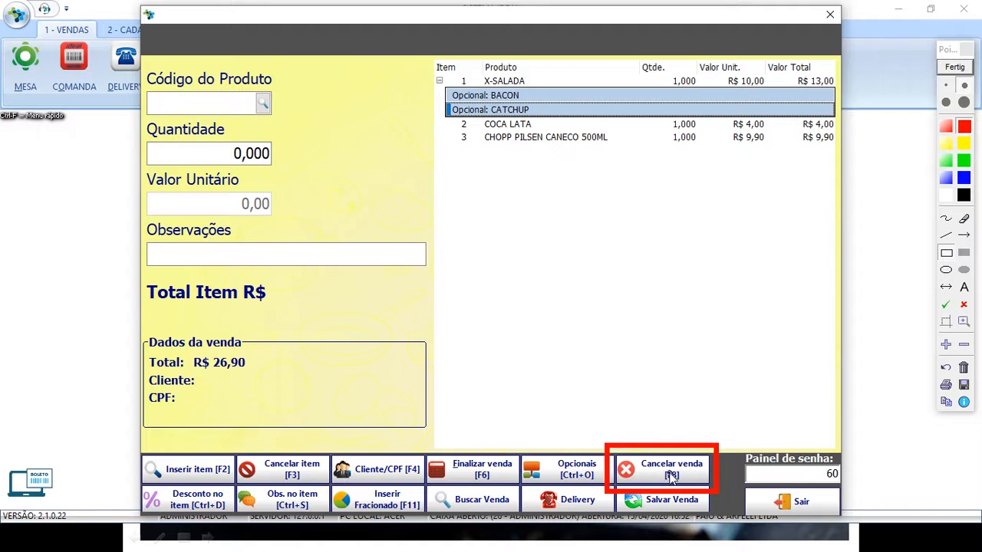
drag(656, 463, 686, 487)
click(959, 70)
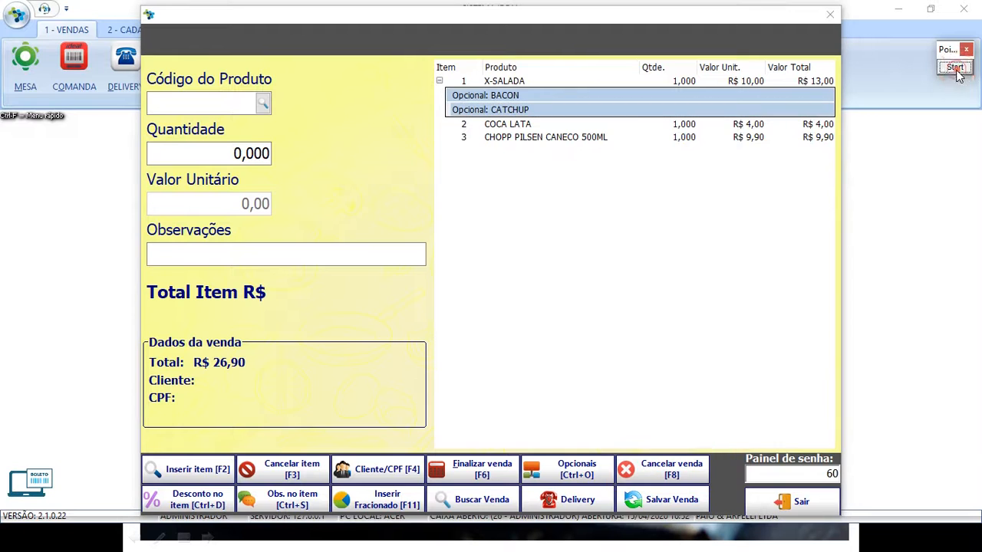
Start cancelling the whole sale with the justification "CLIENTE FOI EMBORA", and close the form without confirming it.
click(564, 84)
click(548, 123)
click(545, 136)
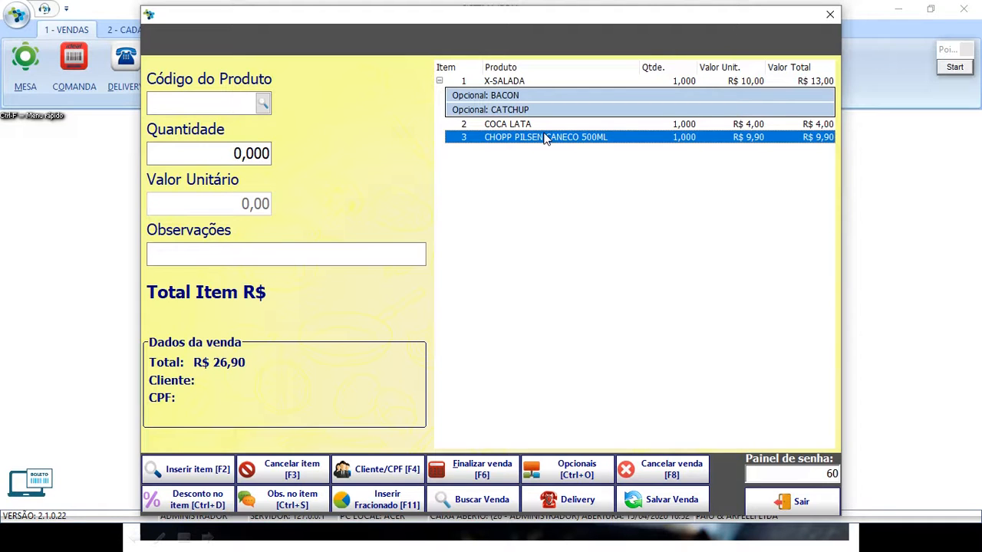
click(671, 471)
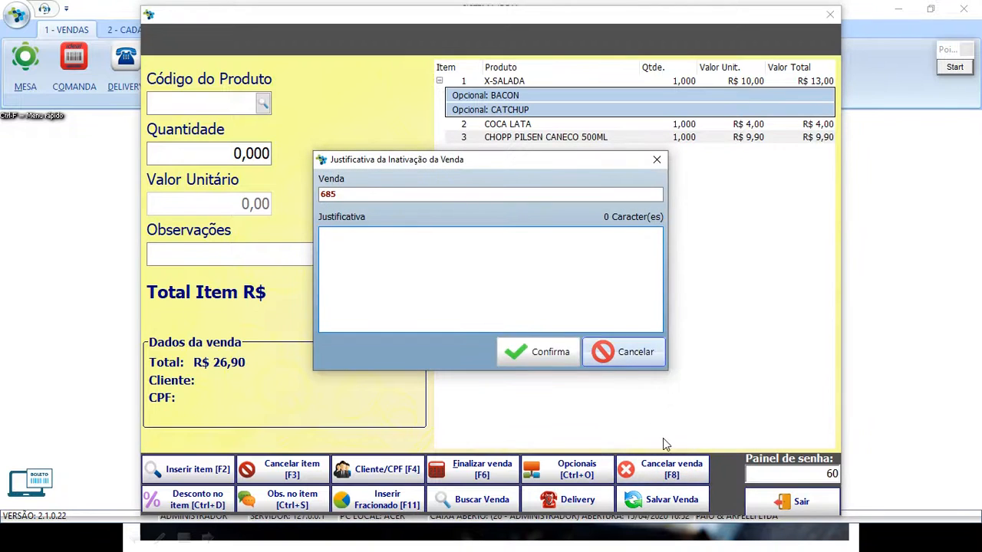
click(374, 246)
text(CLIENE)
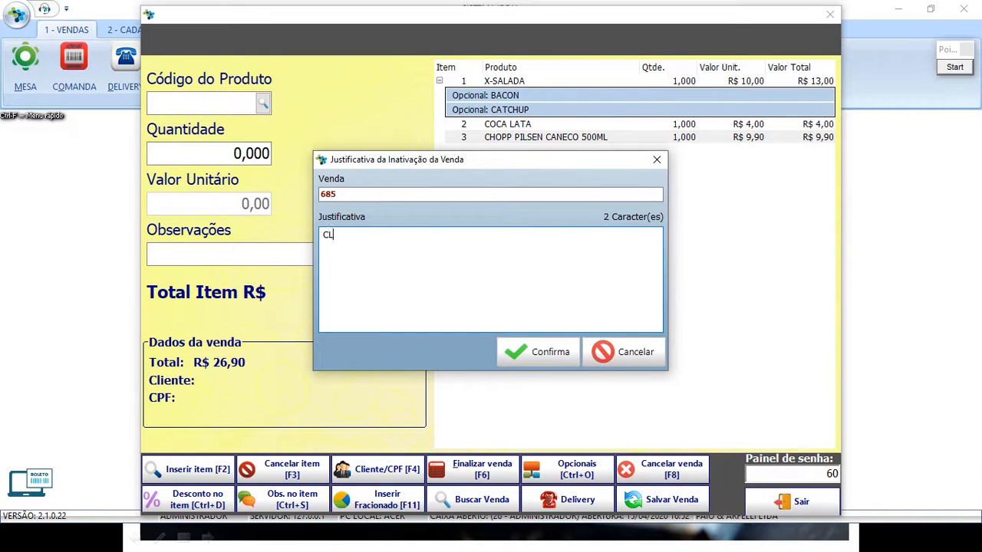
text(TE FOI EMBORA)
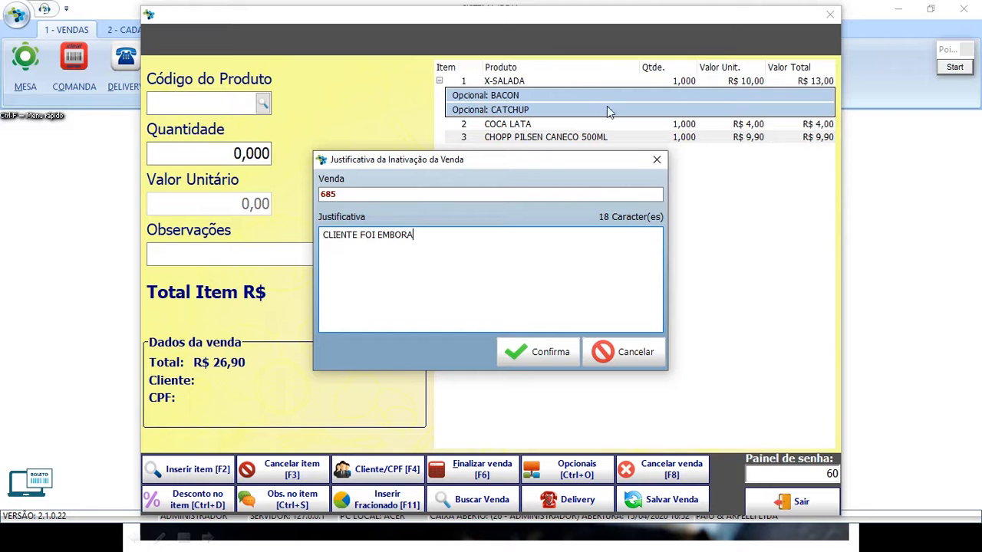
click(658, 161)
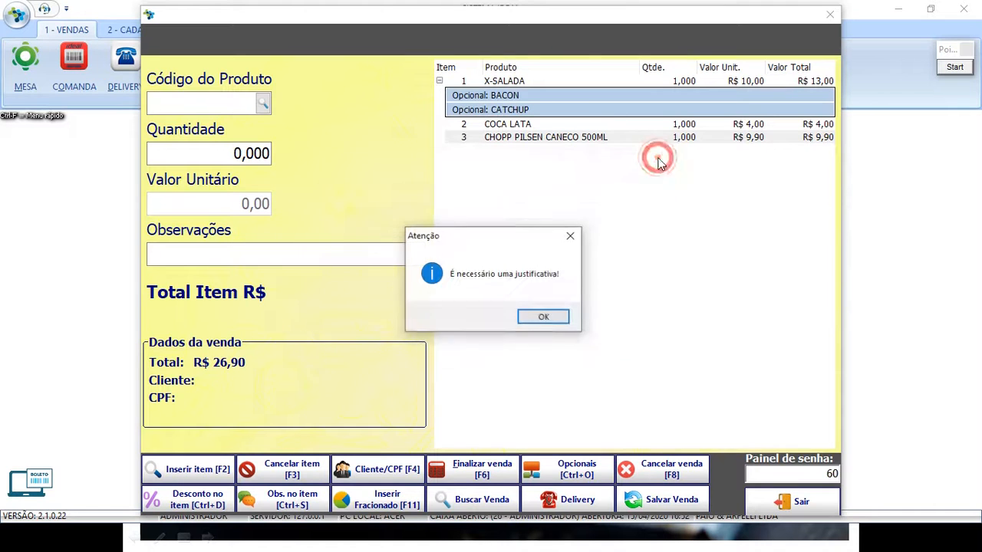
click(545, 317)
Temporarily outline the Desconto no item function in red with Pointofix and end the annotation.
click(176, 94)
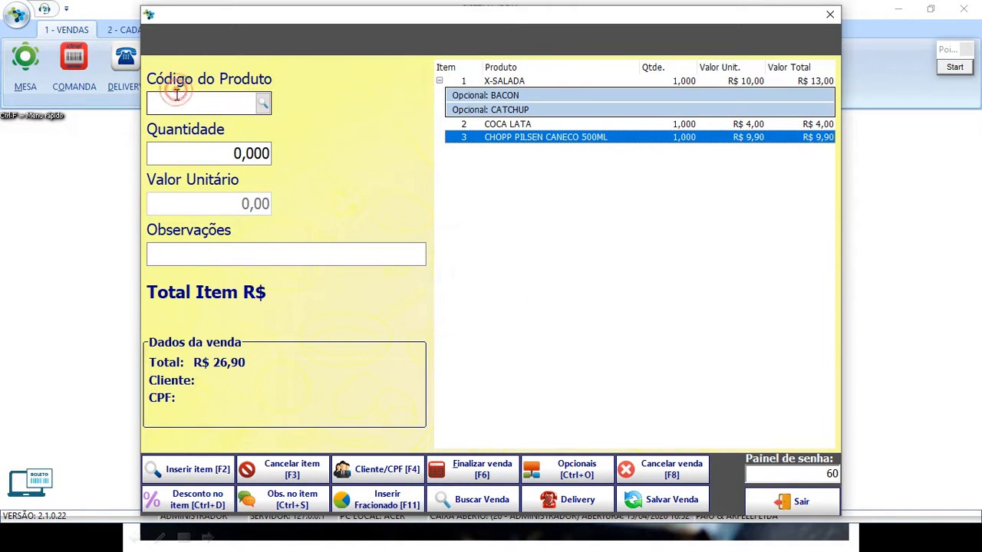
click(953, 67)
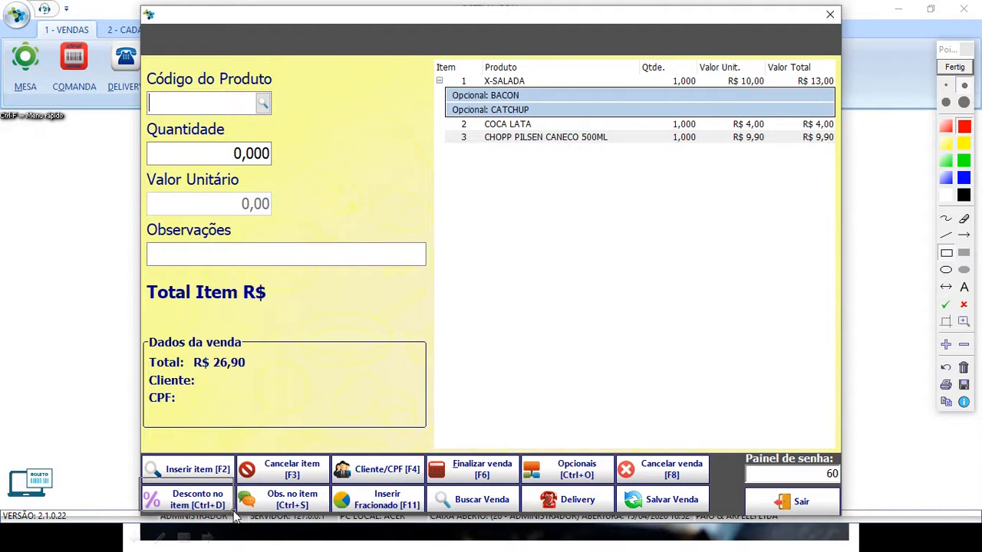
drag(138, 477, 235, 513)
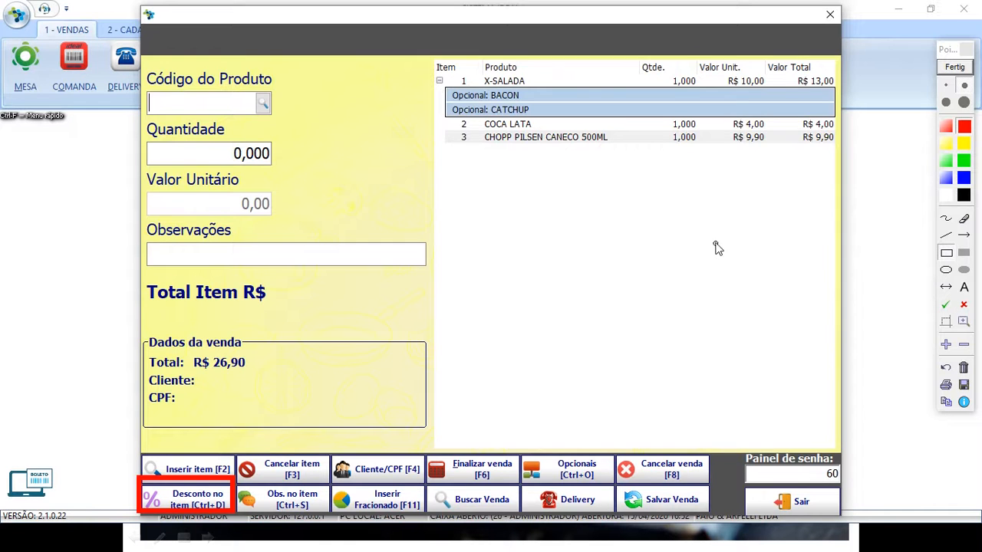
click(963, 69)
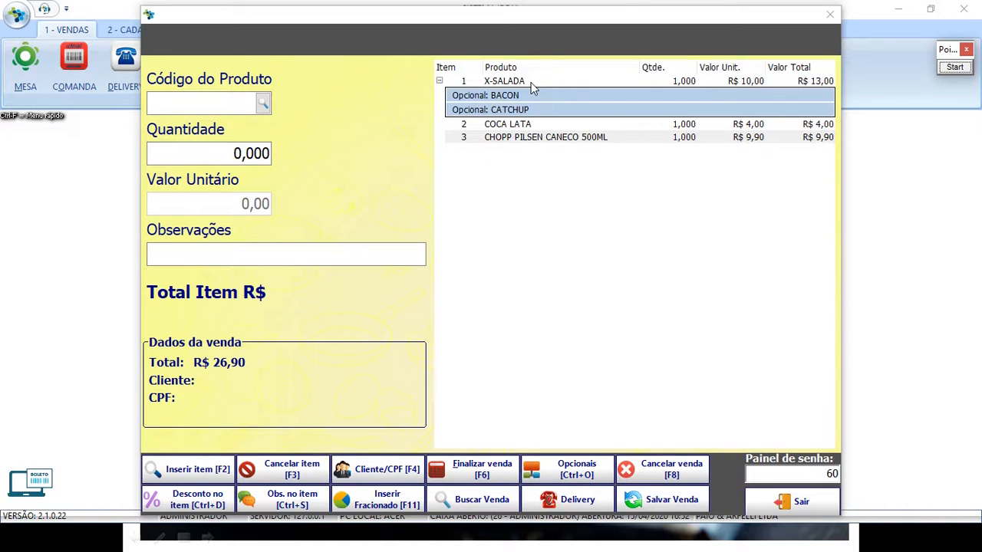
Try to apply an item discount to COCA LATA, temporarily outlining the alert in red before dismissing it.
click(514, 125)
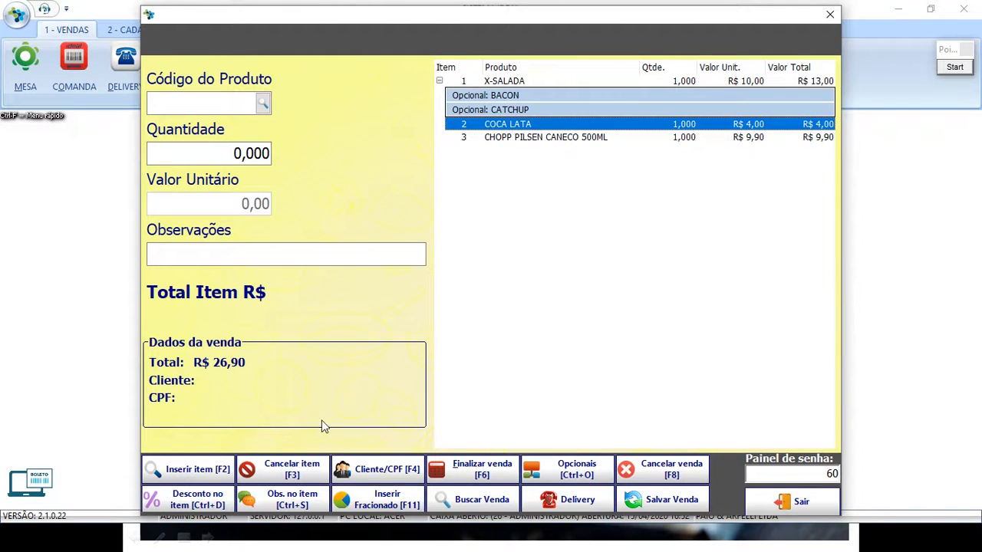
click(213, 504)
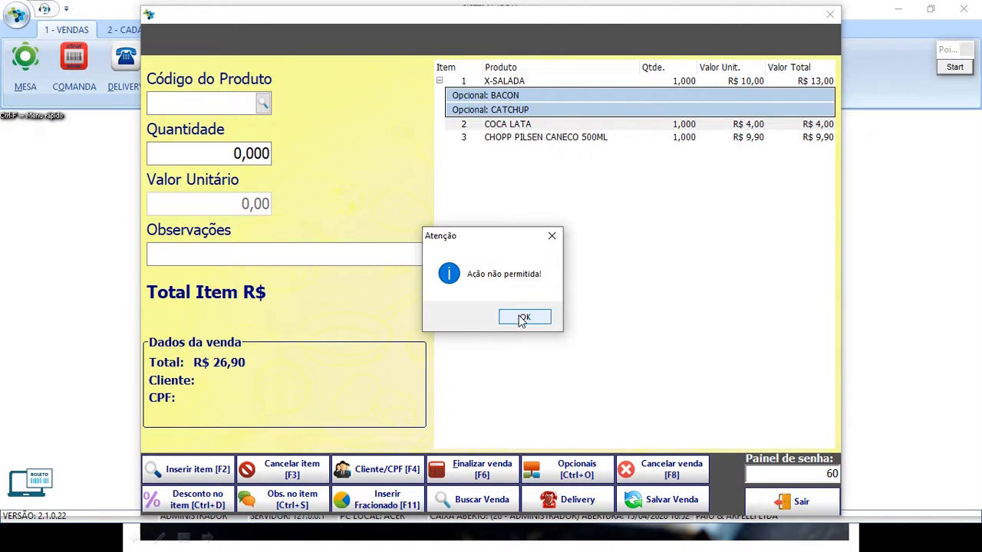
click(955, 68)
drag(400, 207, 604, 353)
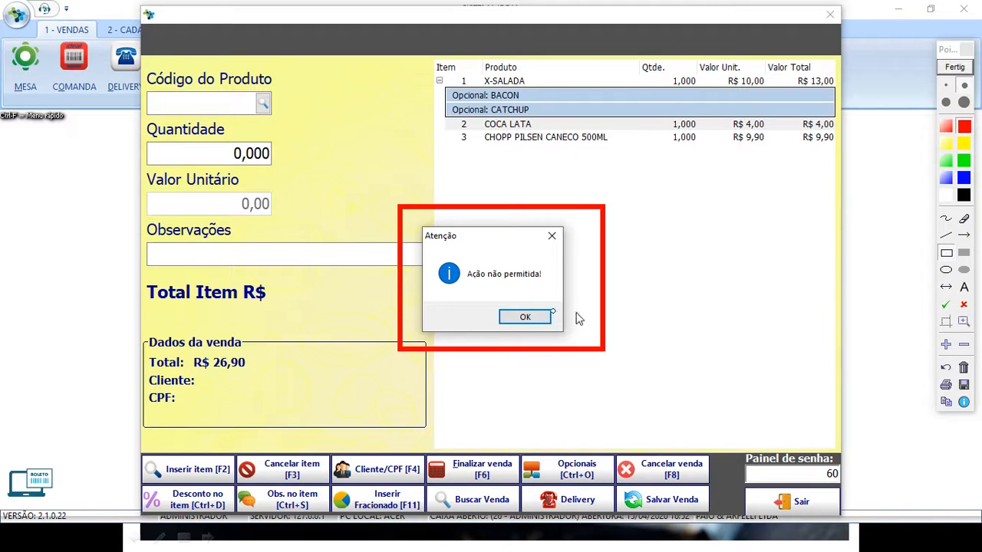
click(955, 66)
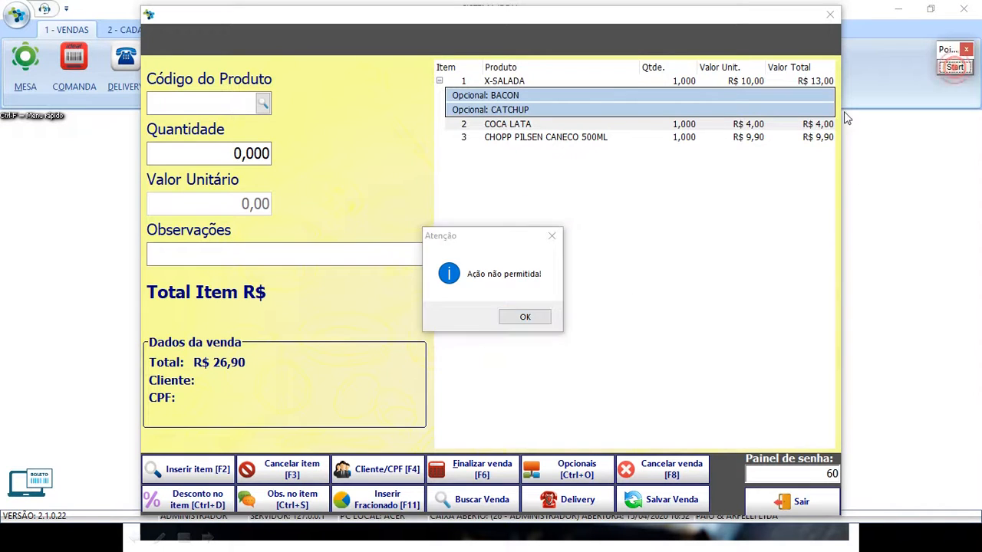
click(539, 323)
Temporarily outline the Obs. no item function in red with Pointofix and end the annotation.
click(955, 67)
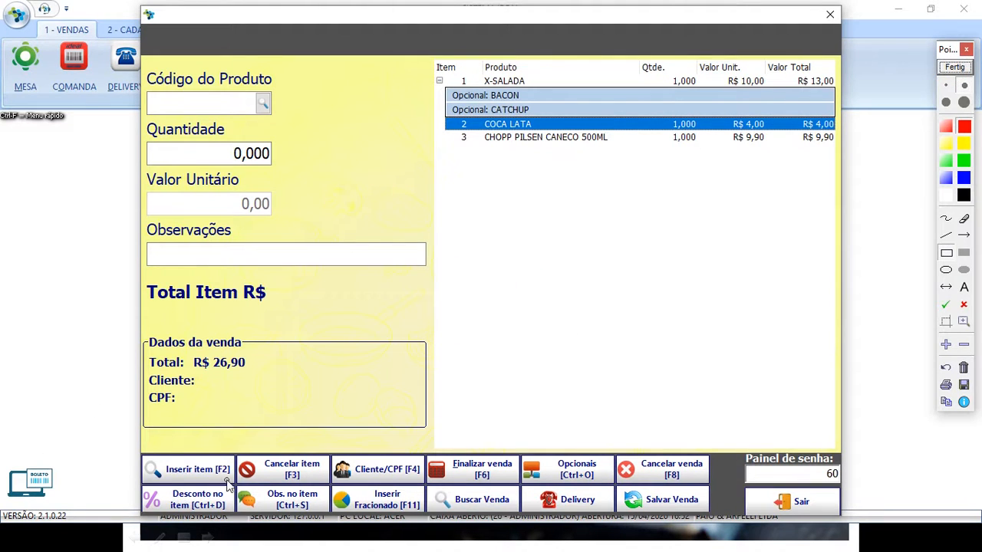
drag(231, 479, 329, 520)
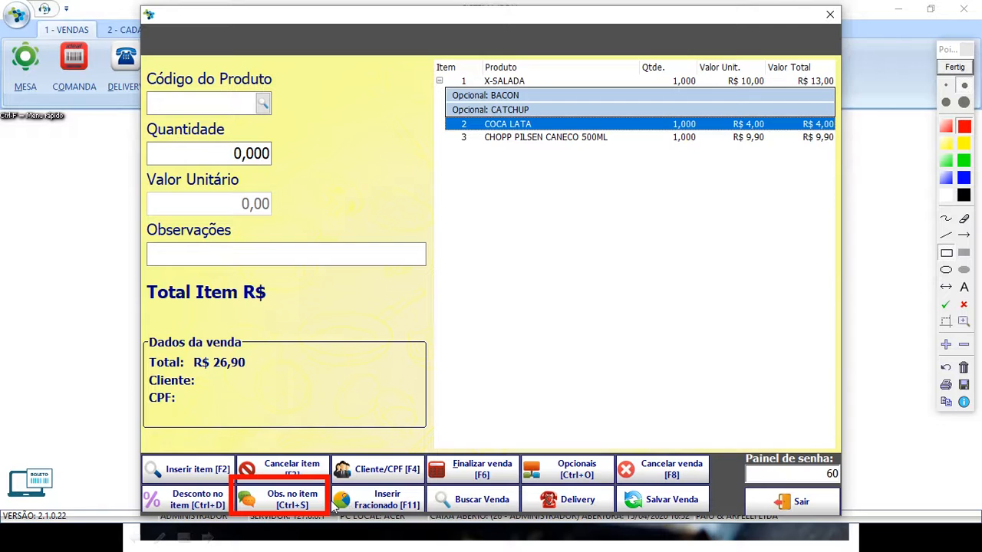
click(953, 67)
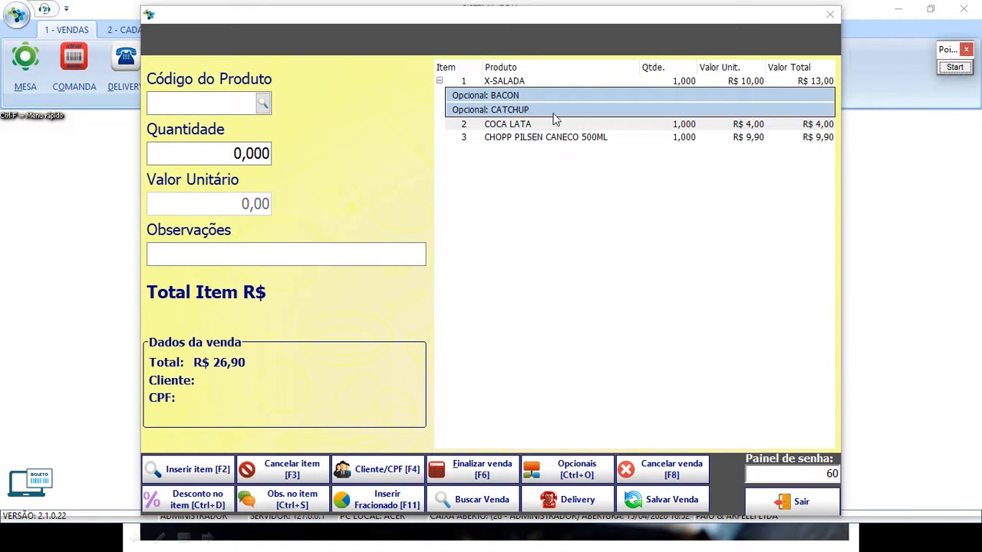
Open the item observations form and select X-SALADA after stepping through the listed products.
click(516, 81)
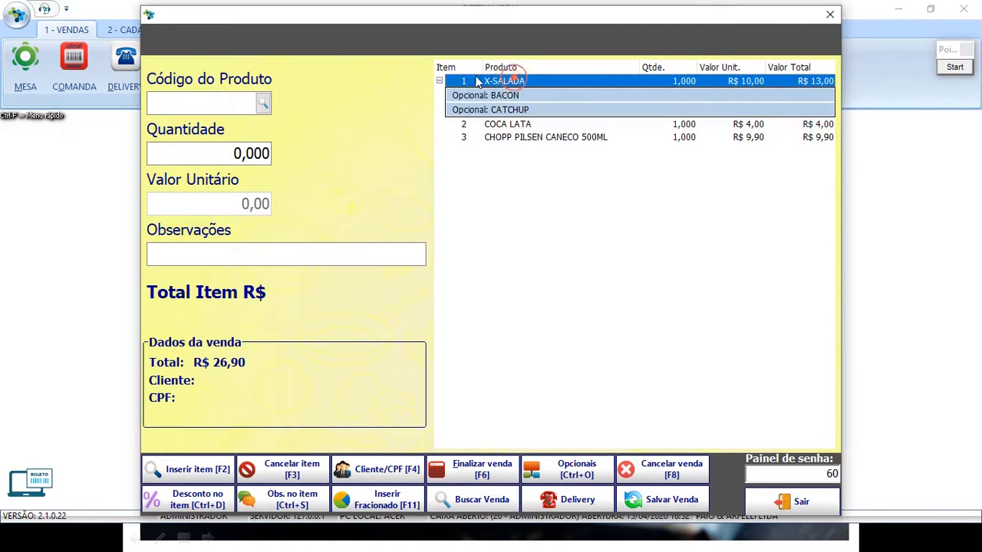
click(519, 95)
click(524, 111)
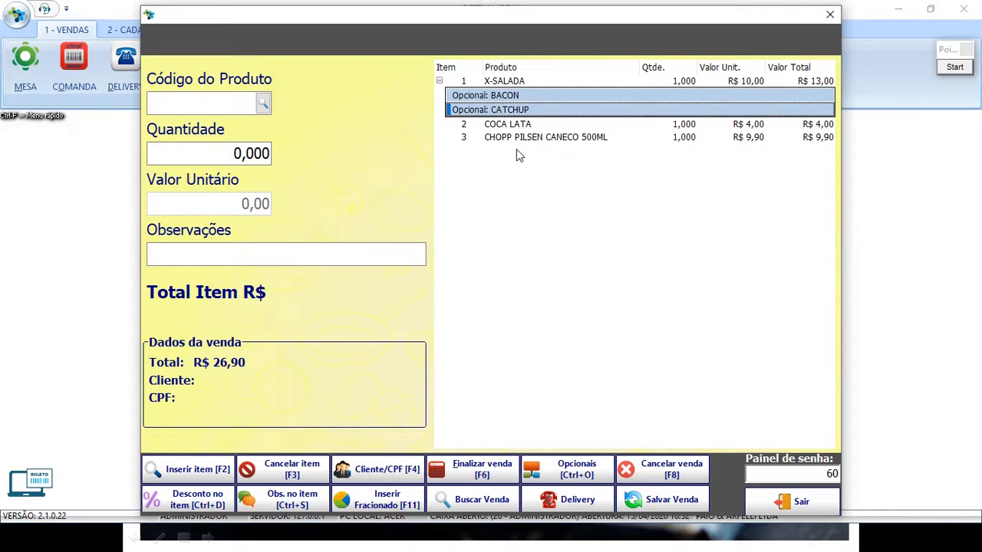
click(293, 500)
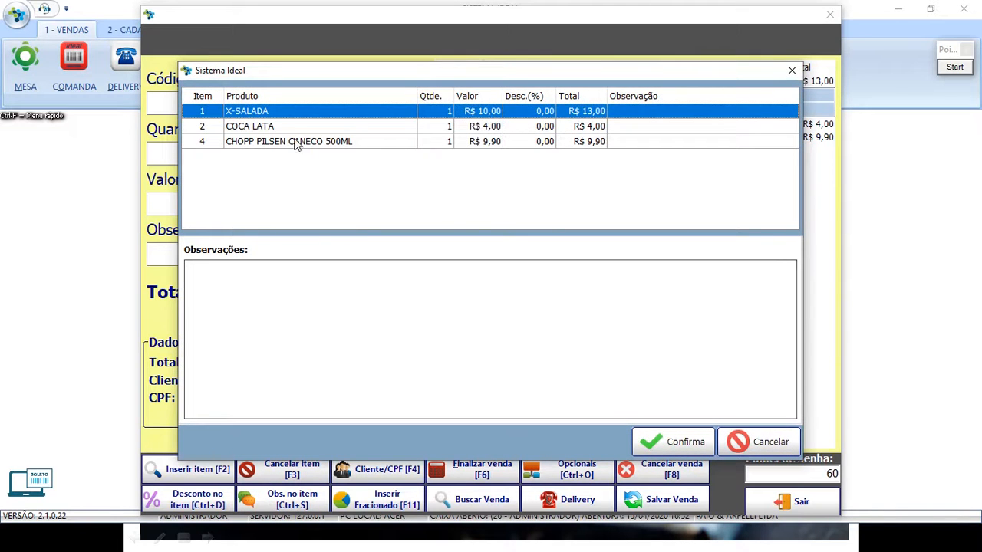
click(290, 128)
click(292, 143)
click(293, 127)
click(294, 112)
click(296, 127)
click(292, 143)
click(299, 128)
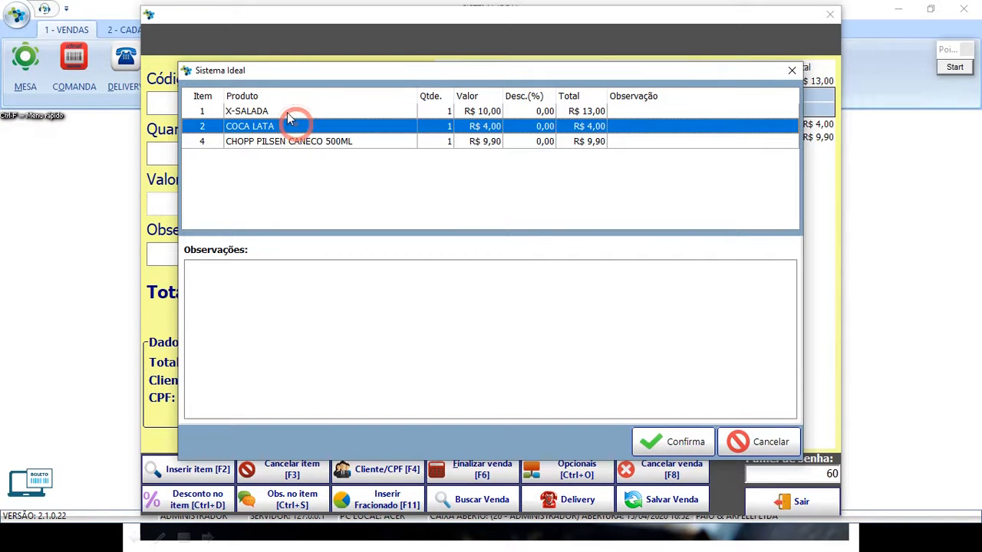
click(283, 112)
click(281, 111)
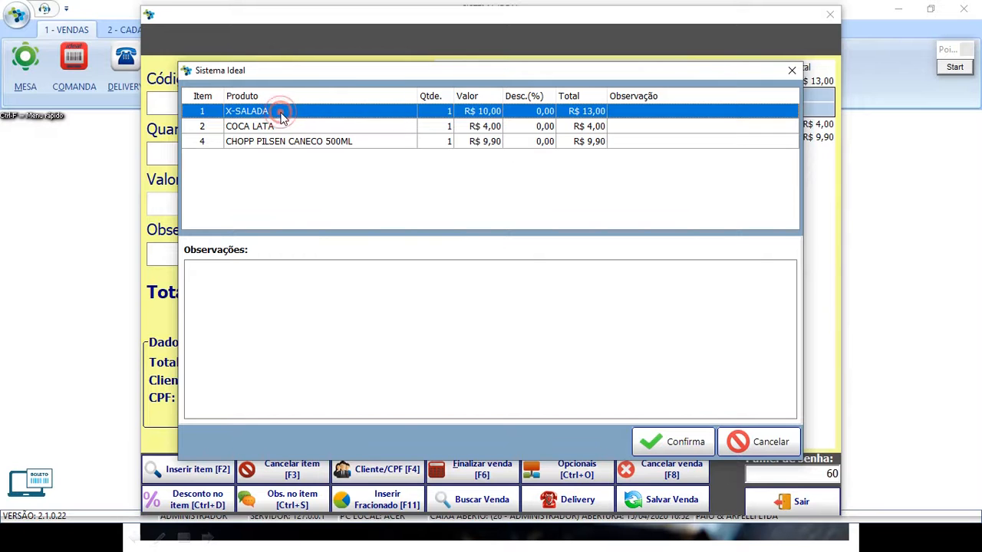
Add the observation "SEM CEBOLA" to X-SALADA, confirm it and review the item's observation and optional lines in the sale.
click(235, 311)
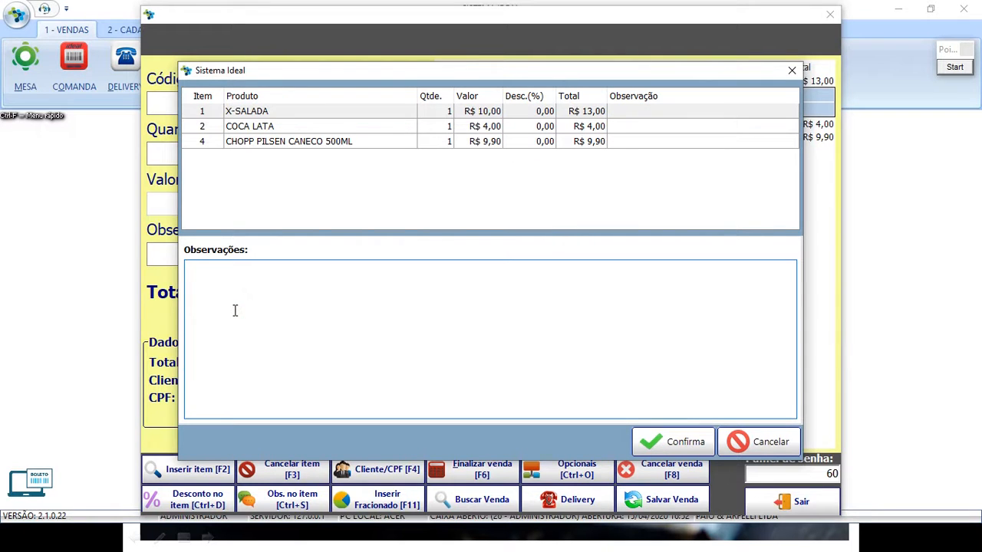
text(SEM CEBOLA)
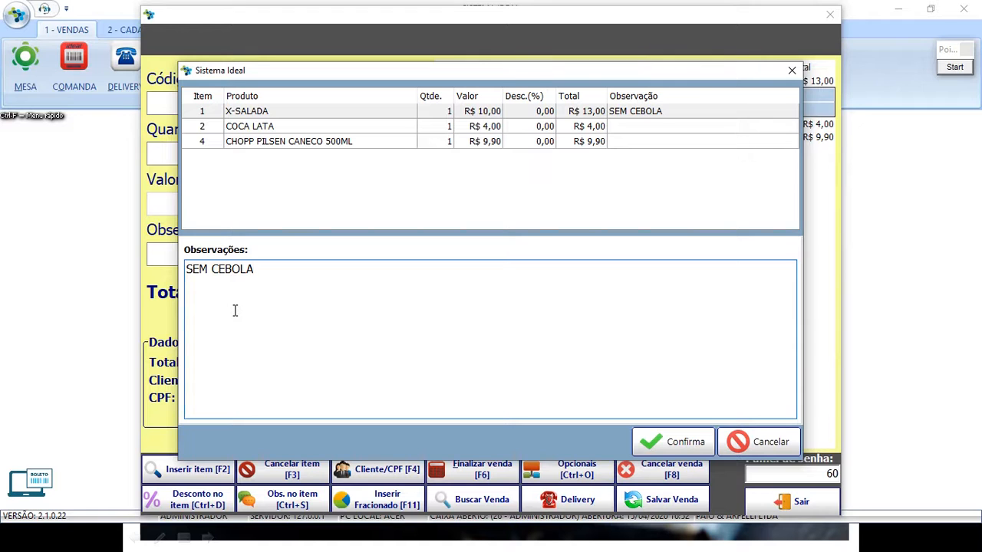
click(685, 443)
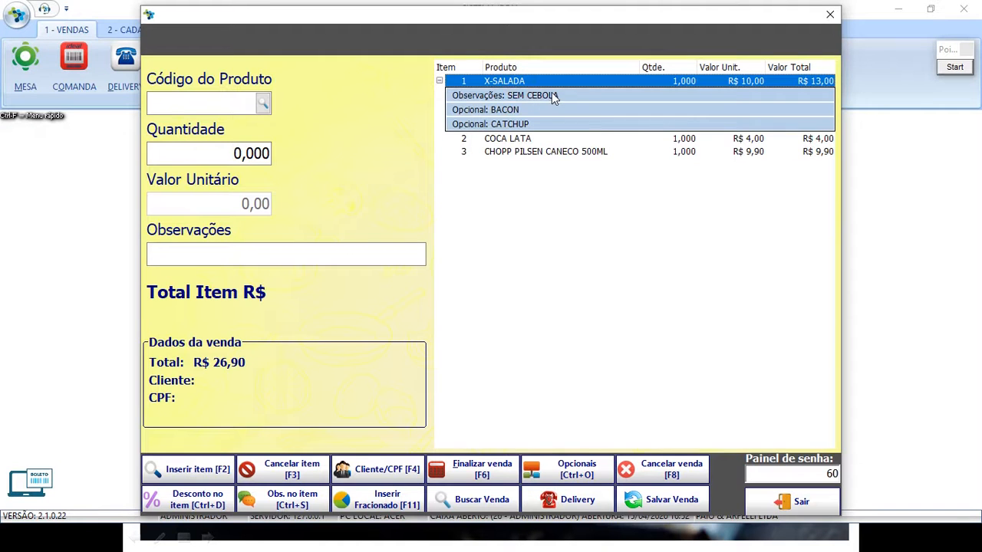
click(552, 93)
click(526, 109)
click(526, 124)
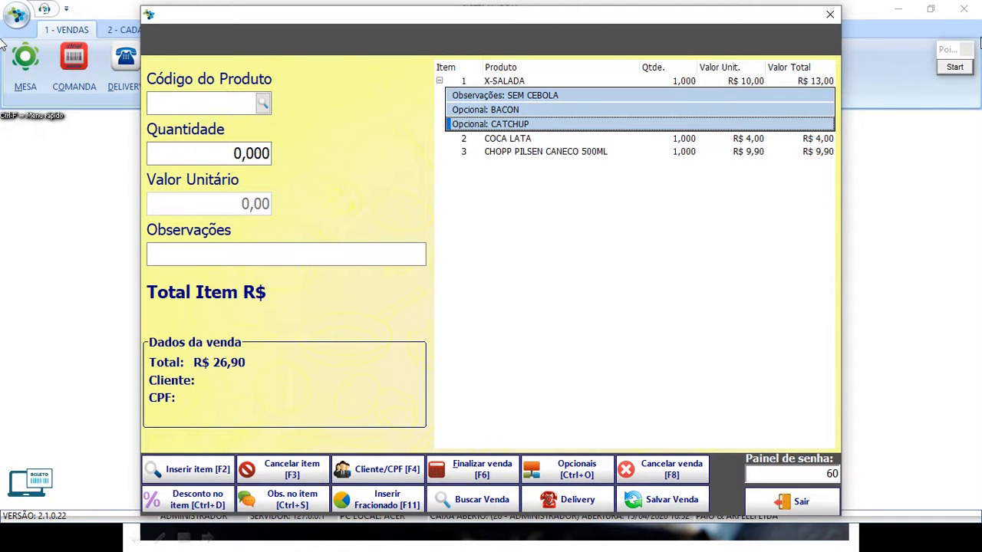
Temporarily outline the Inserir Fracionado function in red with Pointofix, end the annotation and return to the product code entry.
click(954, 67)
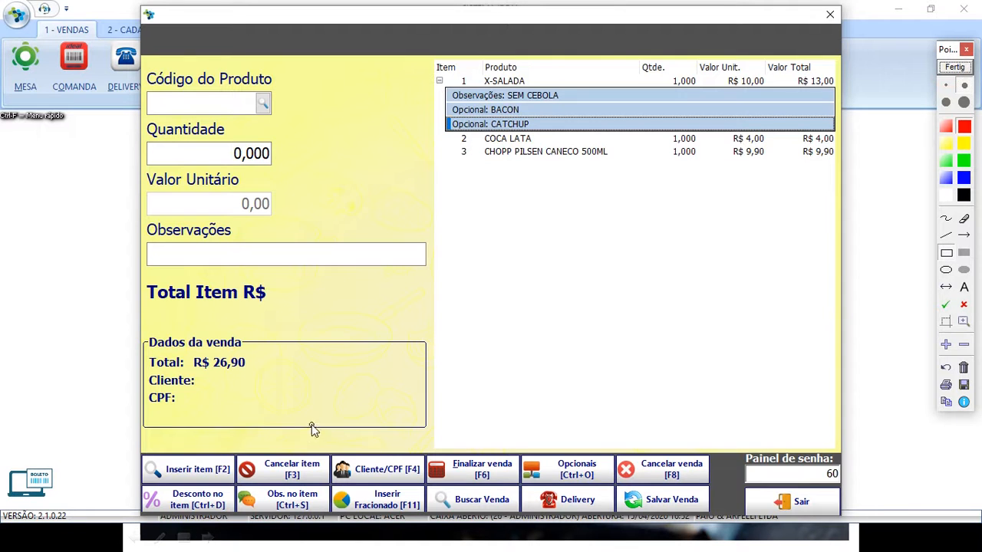
drag(321, 479, 429, 518)
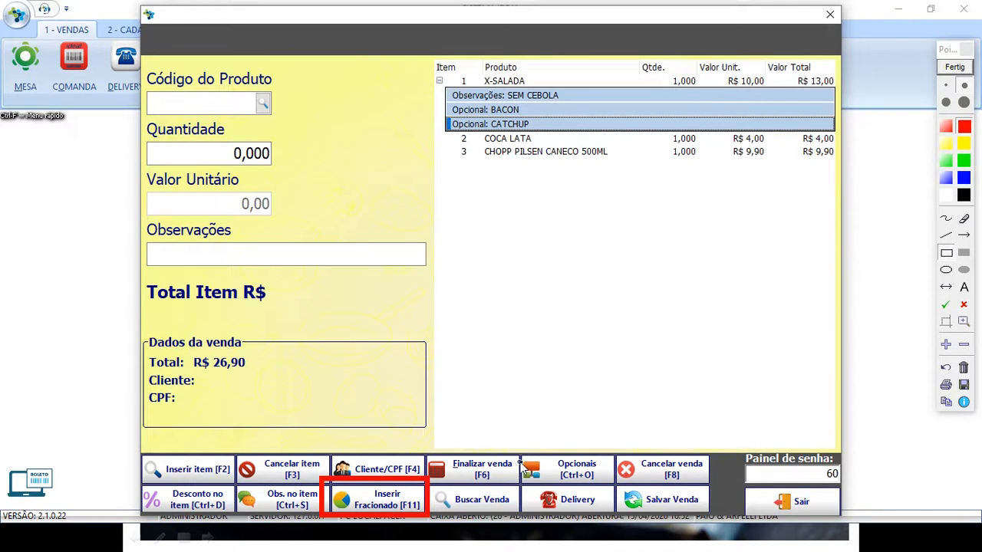
click(954, 66)
click(197, 107)
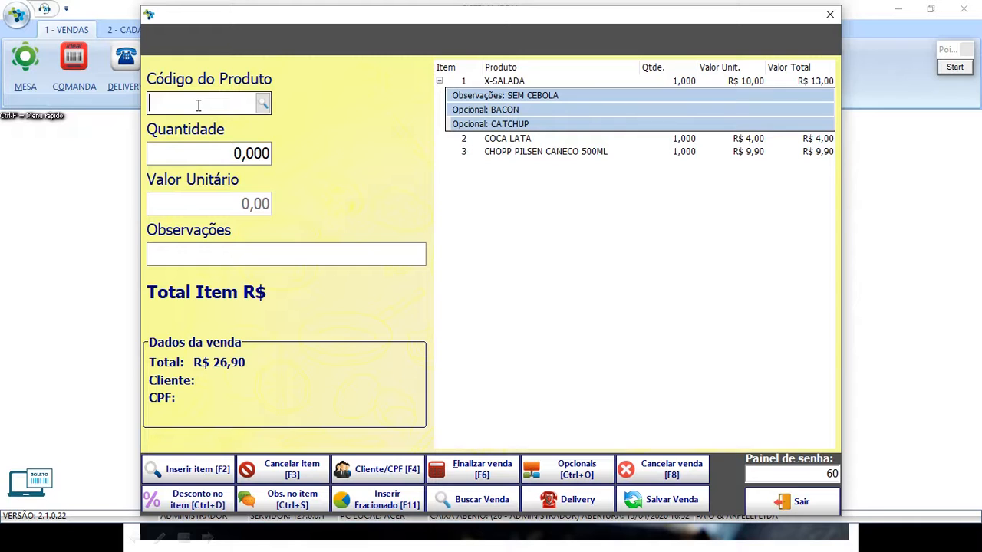
Start a fractional item with product code 501, PORÇÃO CALABRESA 500G, and check its product and quantity.
click(400, 496)
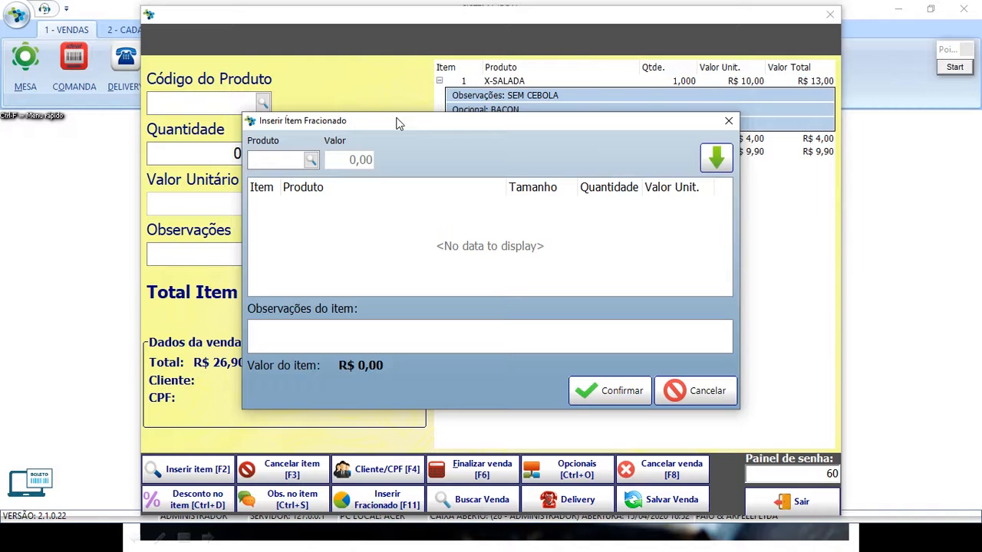
text(501)
key(Return)
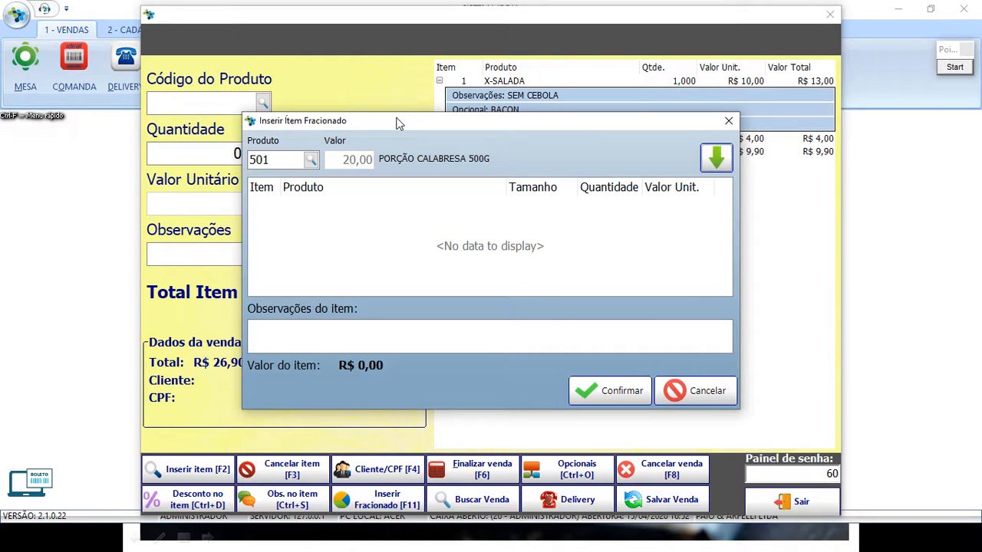
click(685, 156)
key(Return)
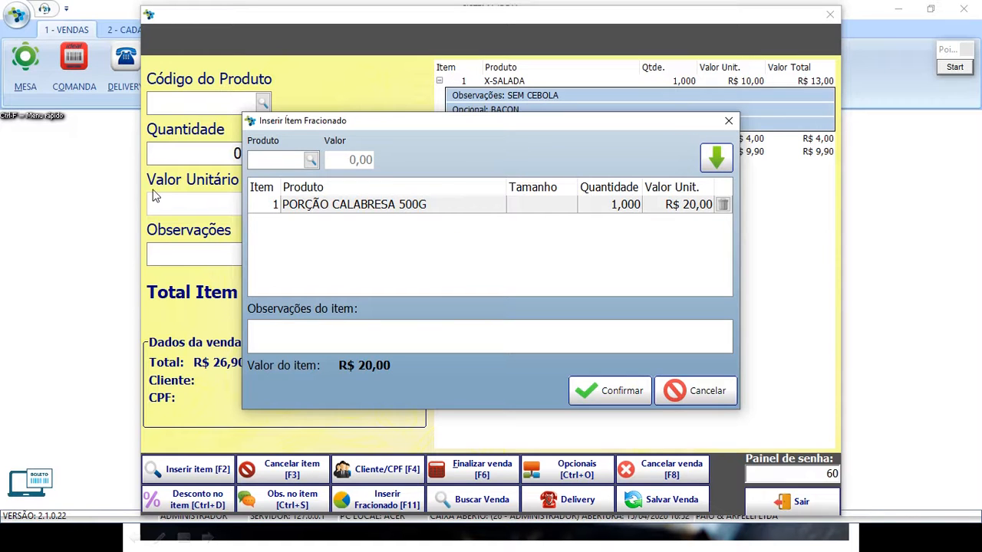
click(334, 207)
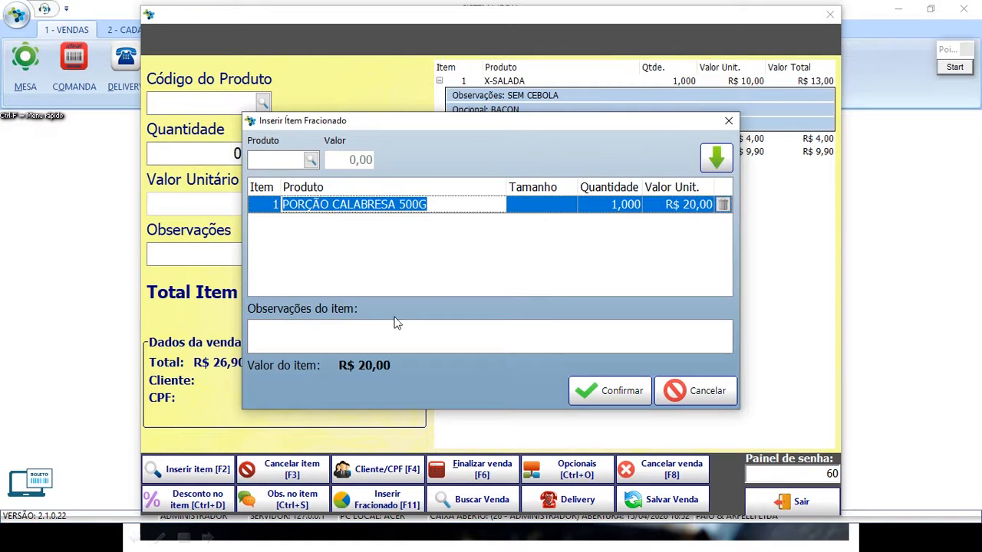
click(629, 205)
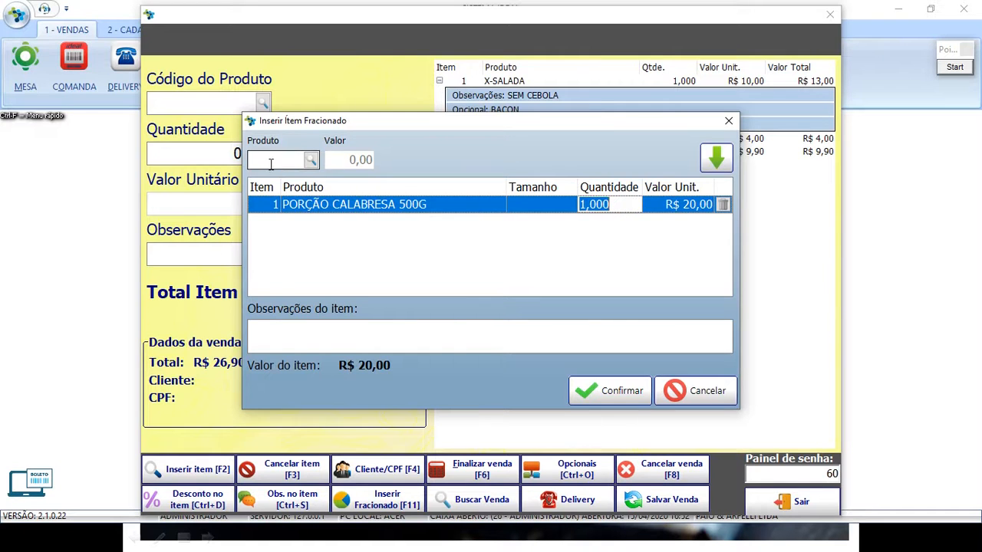
Search the products for "FRITA" and add PORÇÃO BATATA FRITA as the second part of the fractional item.
click(268, 160)
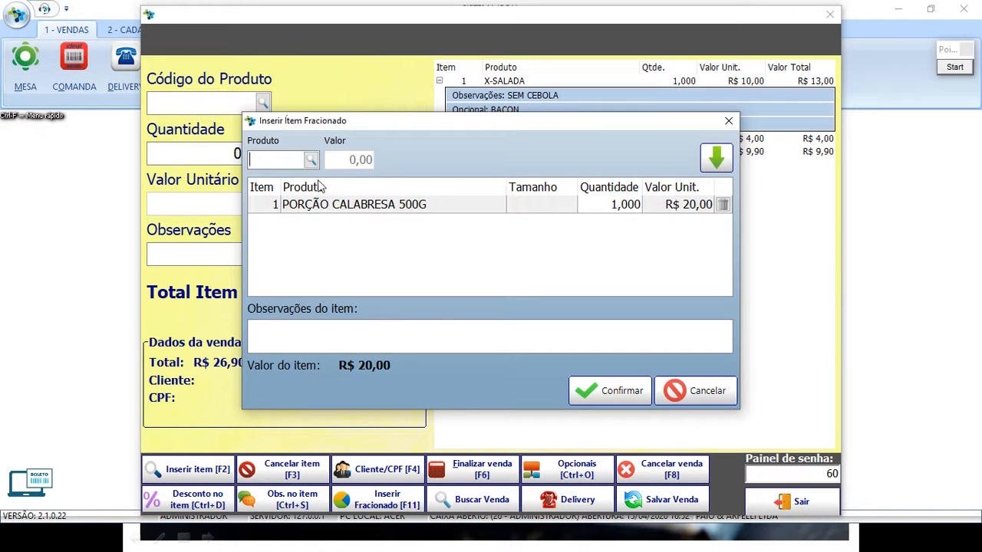
click(339, 205)
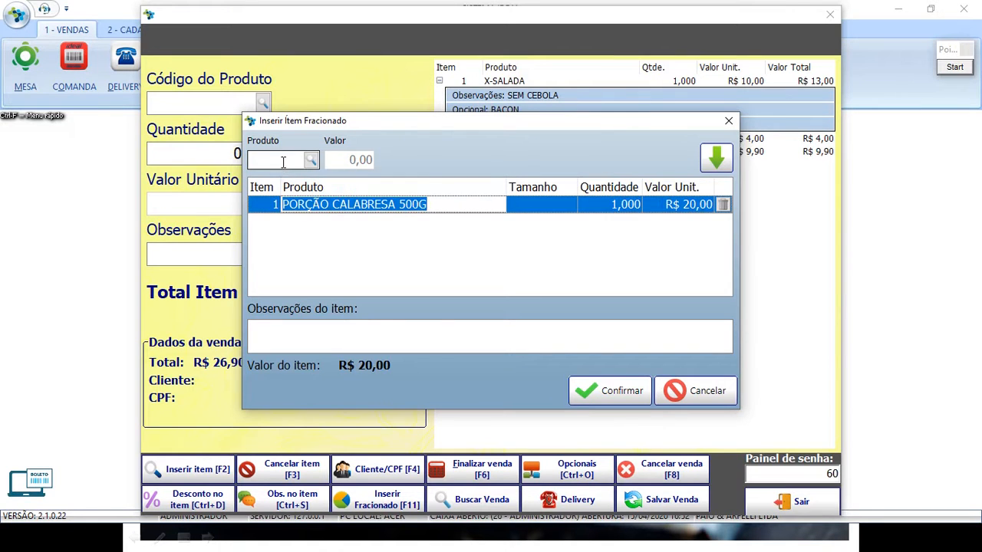
click(282, 160)
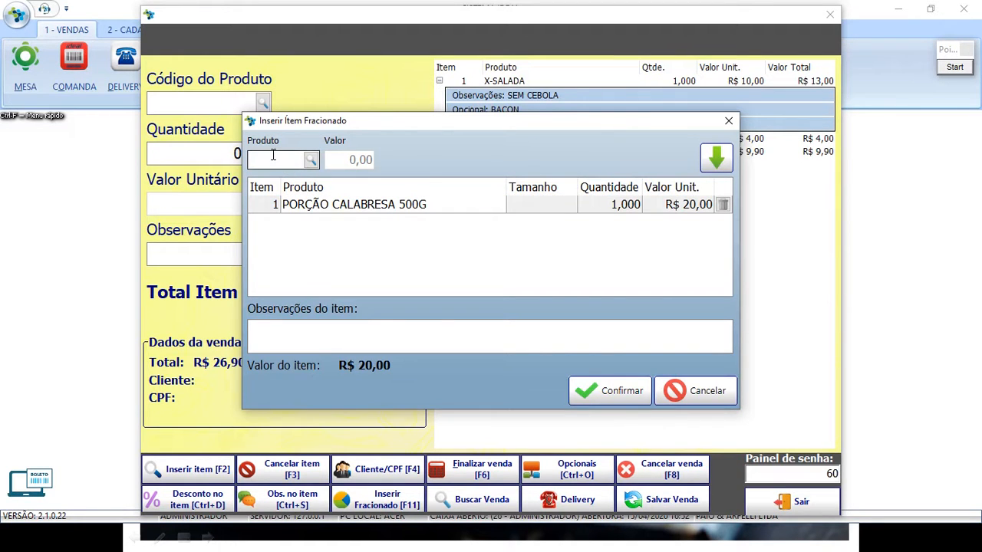
click(312, 162)
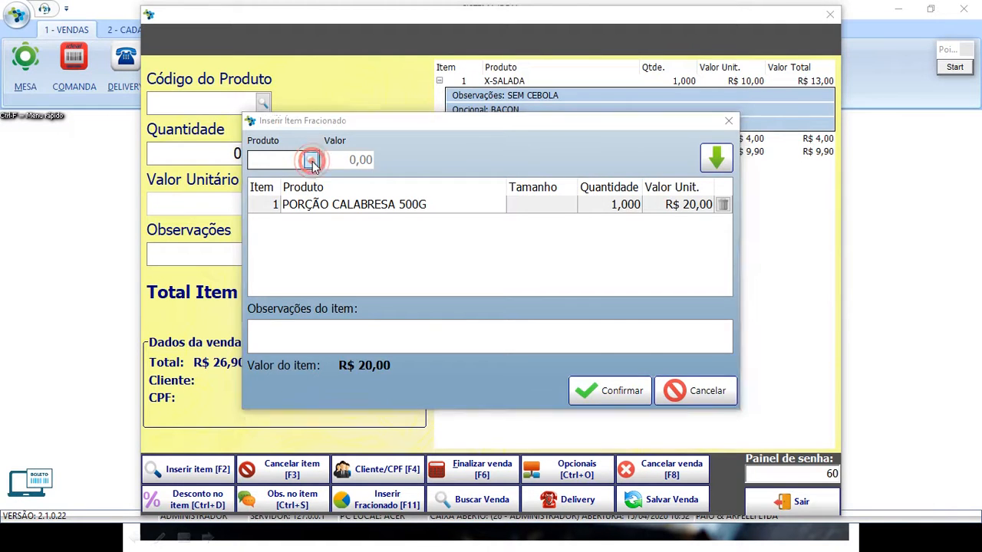
text(FRIT)
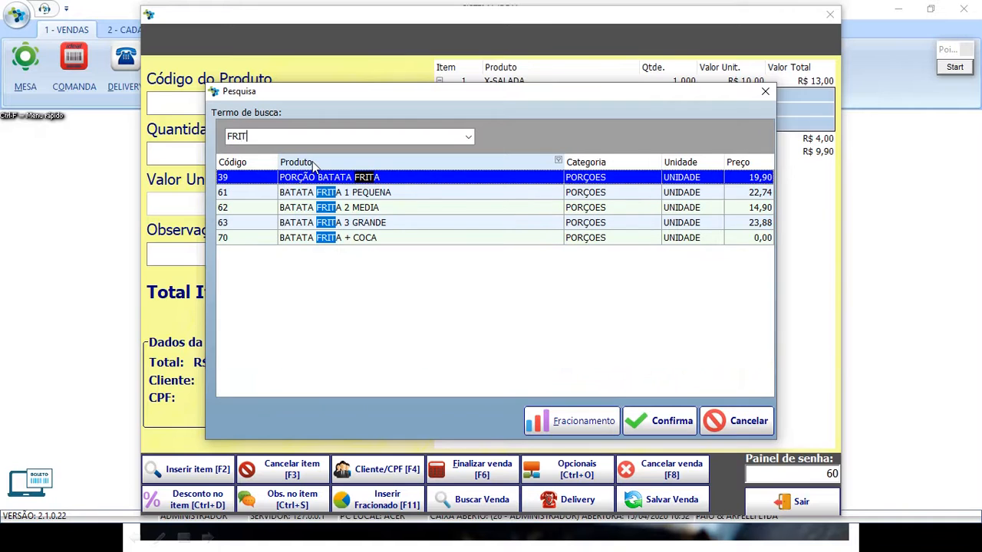
text(A)
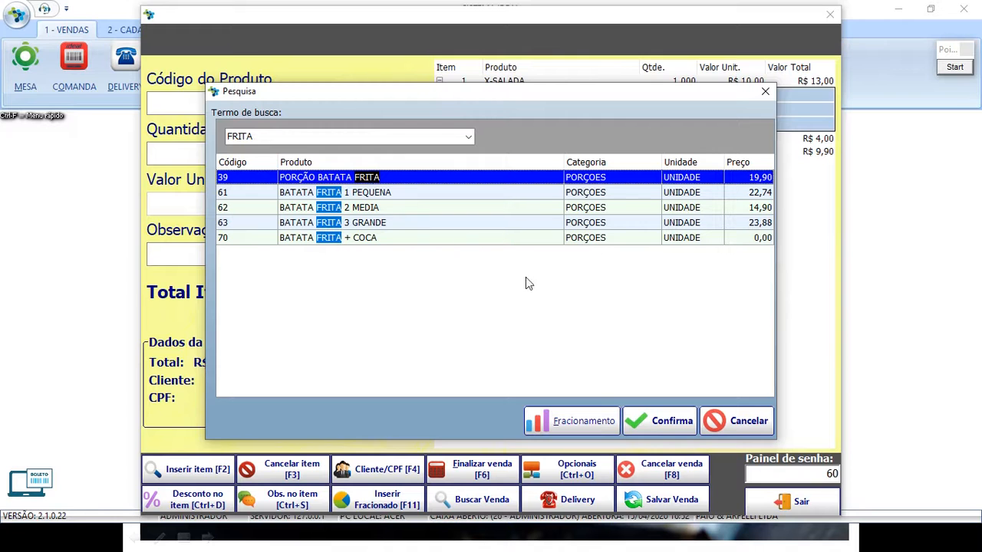
click(658, 419)
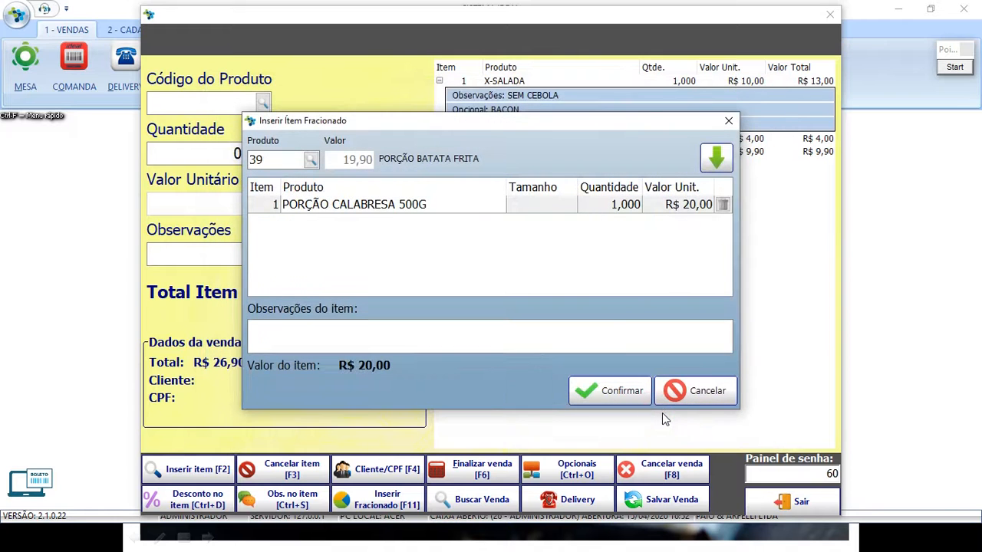
click(718, 161)
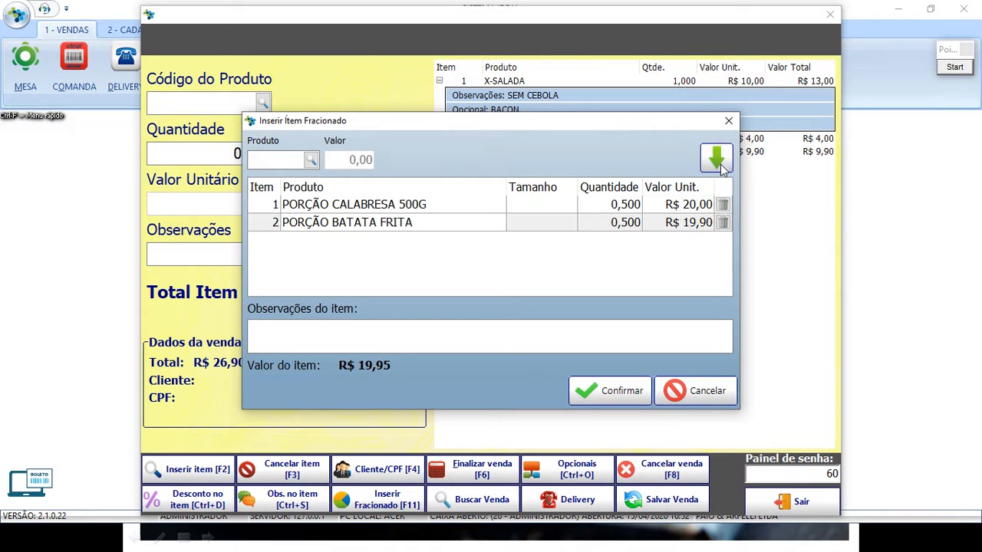
Examine the quantities and unit prices of PORÇÃO CALABRESA 500G and PORÇÃO BATATA FRITA and the item value of the fractional item.
click(314, 206)
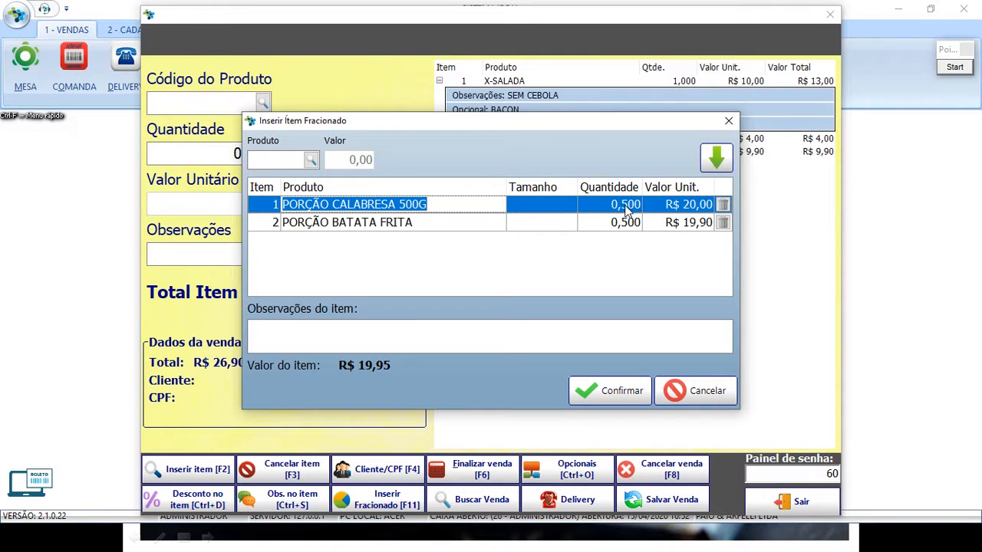
click(395, 224)
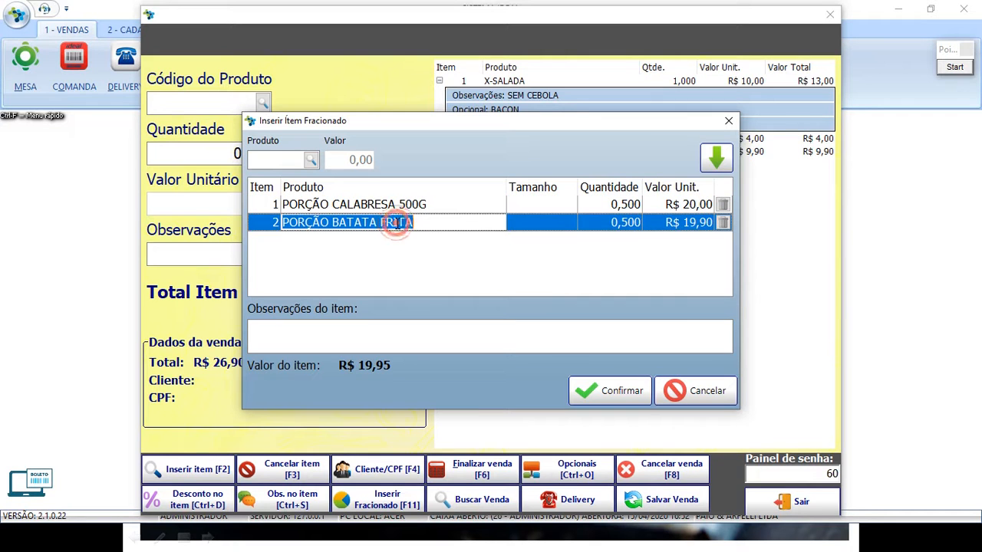
click(619, 221)
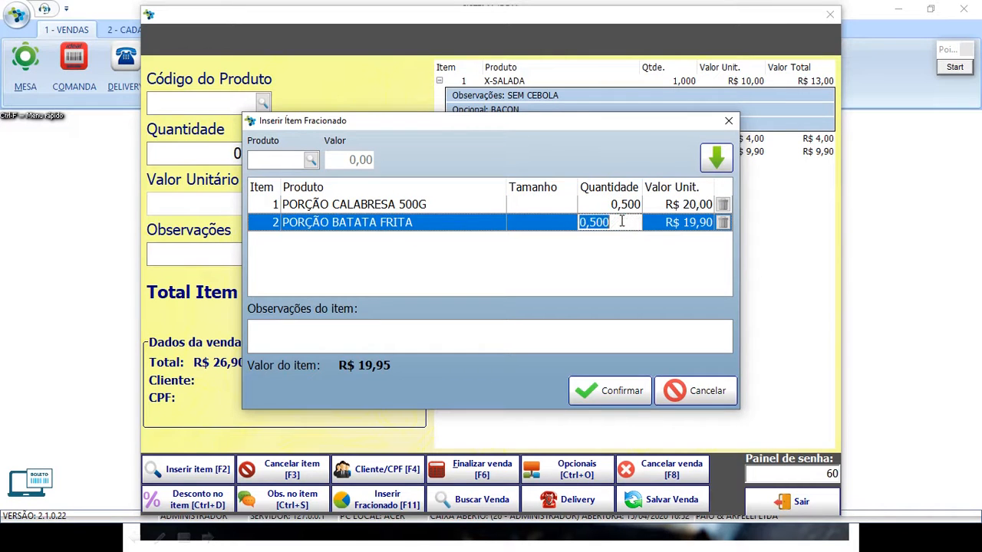
click(476, 205)
click(682, 205)
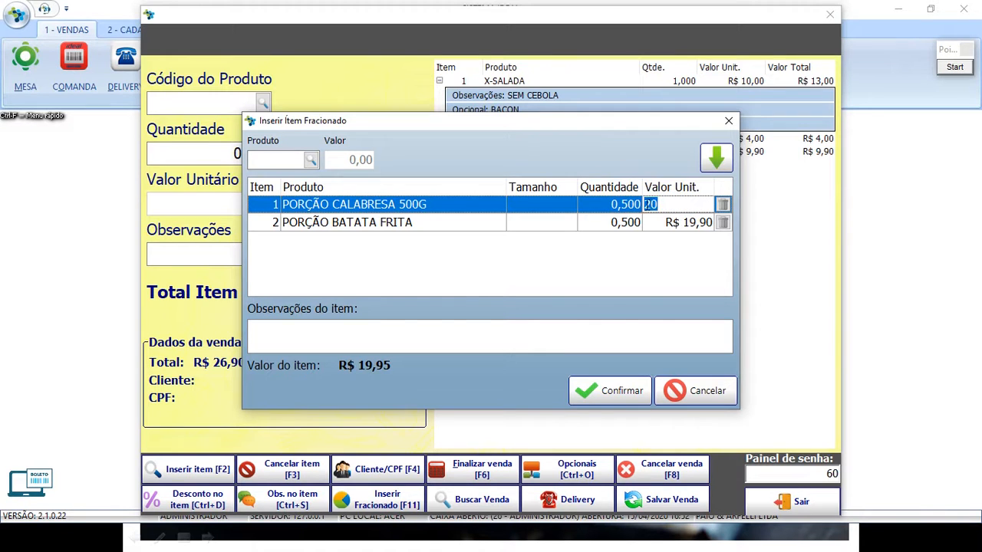
click(623, 206)
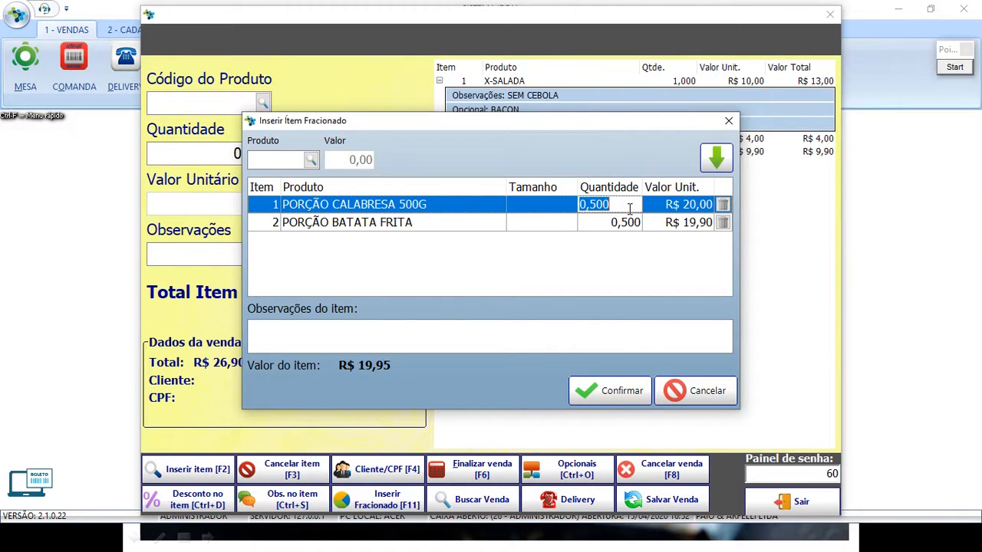
click(691, 225)
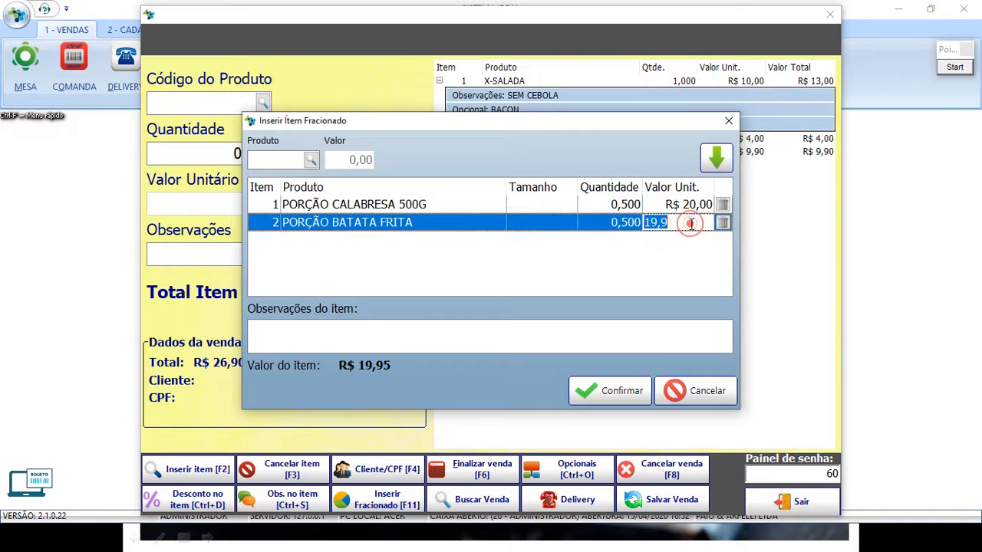
click(627, 223)
key(Up)
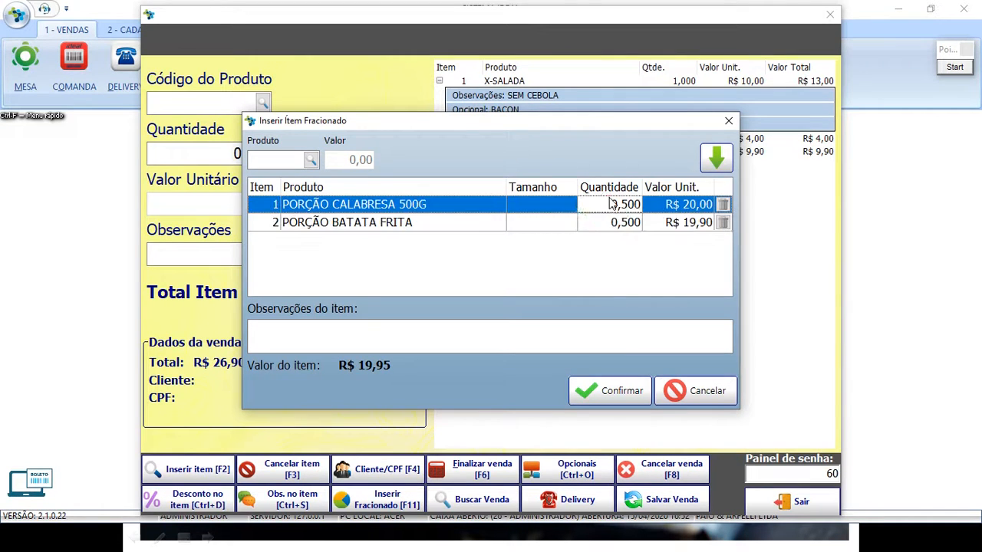
click(611, 223)
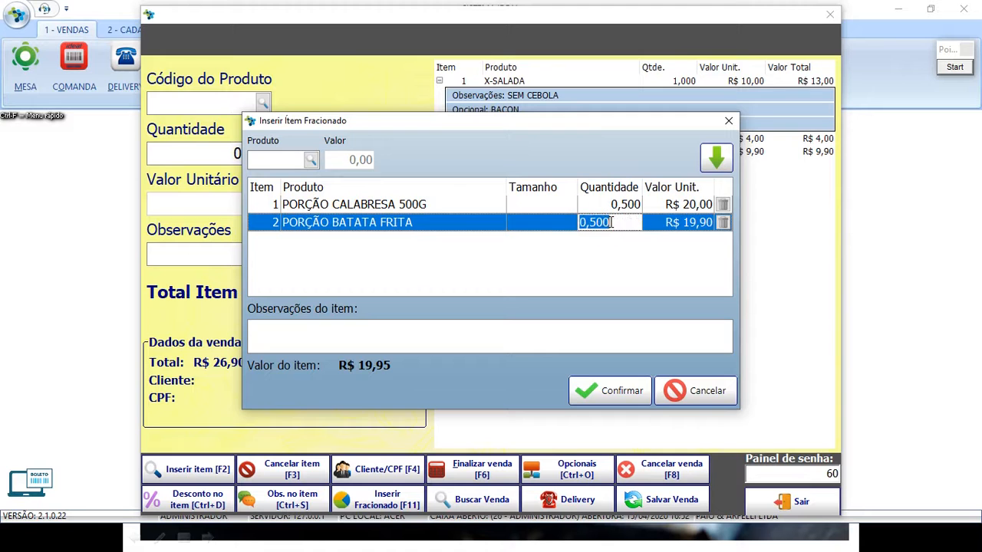
click(954, 66)
drag(232, 342, 409, 380)
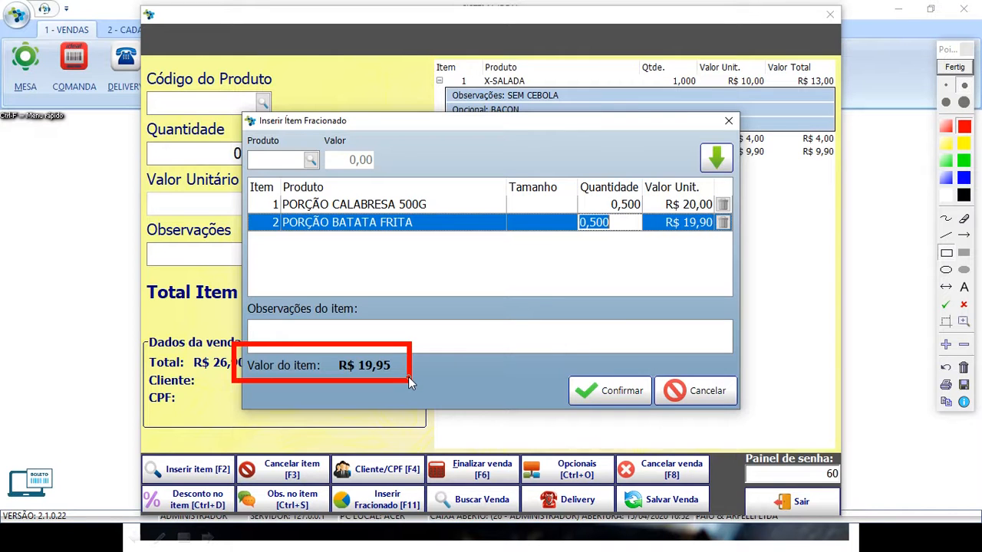
click(955, 67)
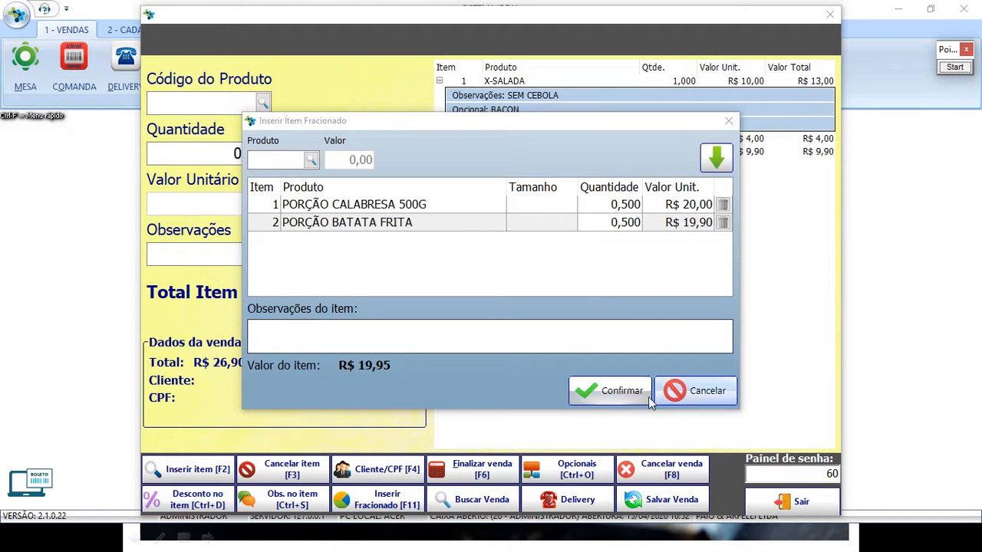
Confirm the fractional item and check its two half-portion lines in the sale list.
click(621, 393)
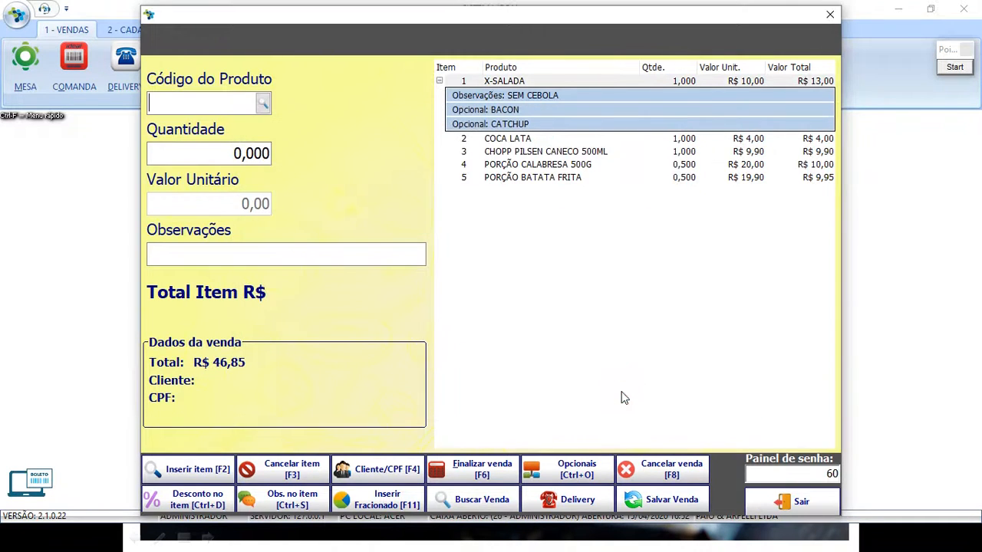
click(503, 167)
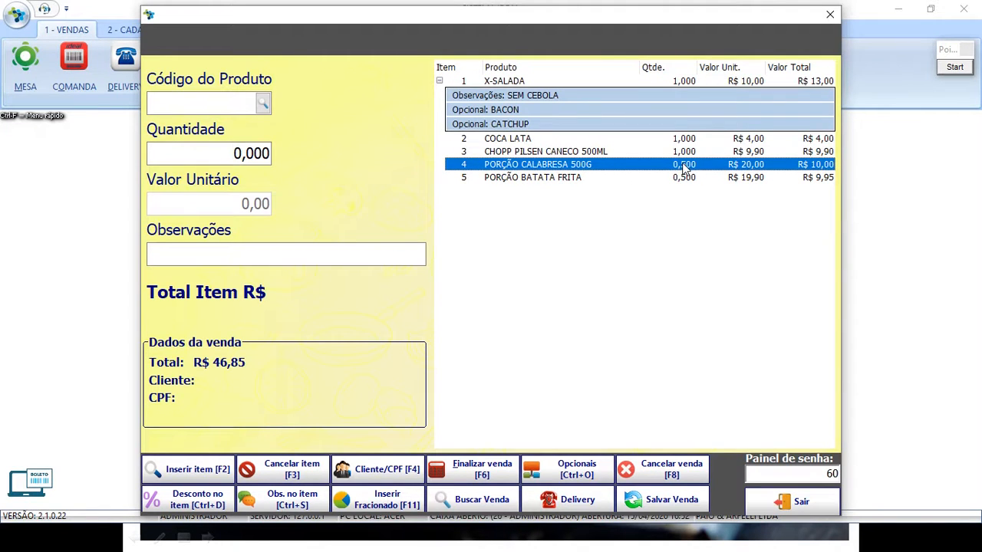
click(557, 178)
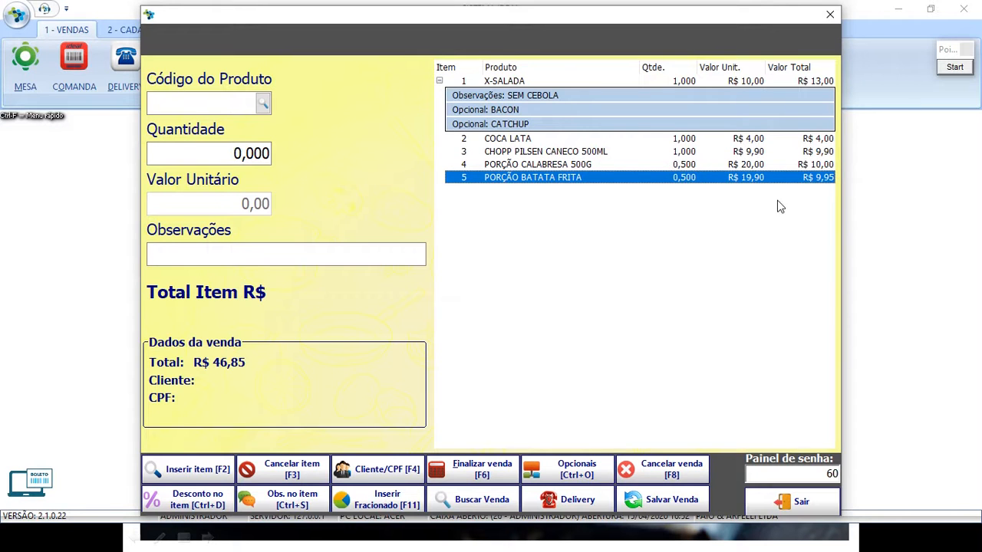
click(752, 166)
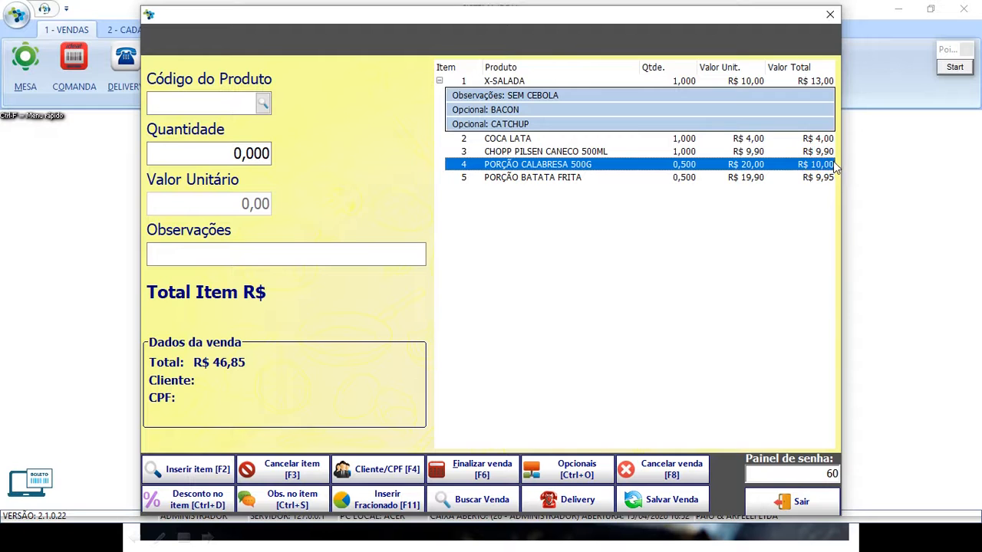
click(754, 179)
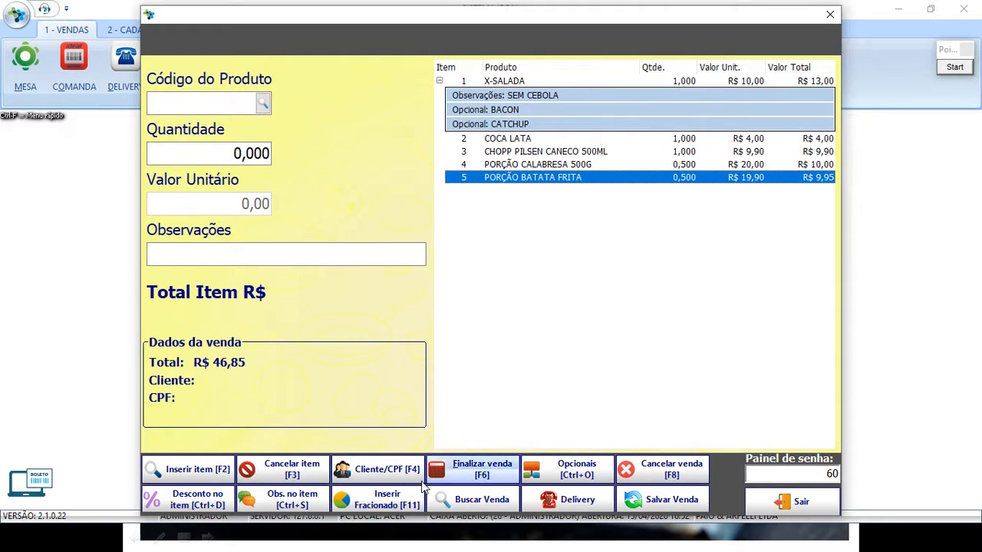
Start another fractional item, search the products for "PIZ" and choose PIZZA STROGONOFF DE CARNE.
click(387, 502)
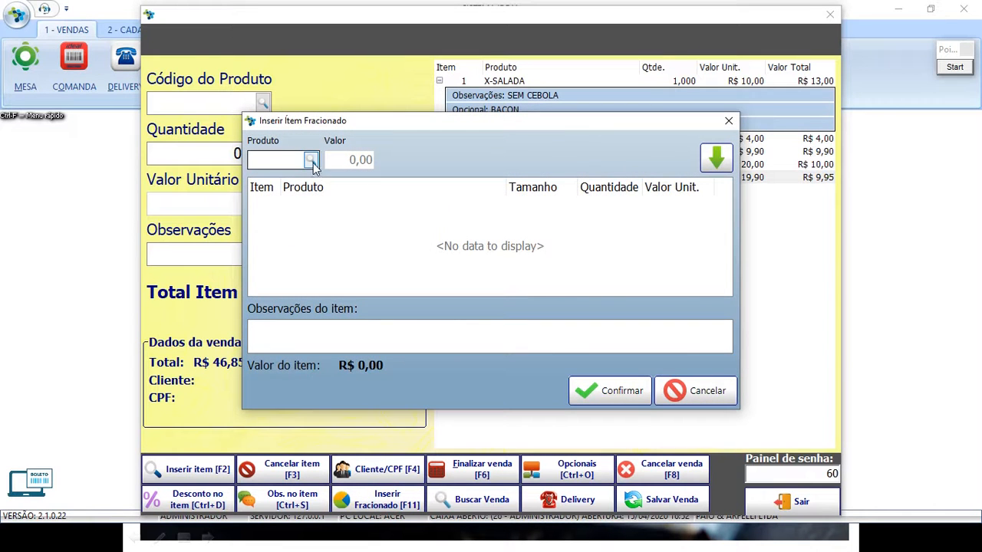
click(311, 159)
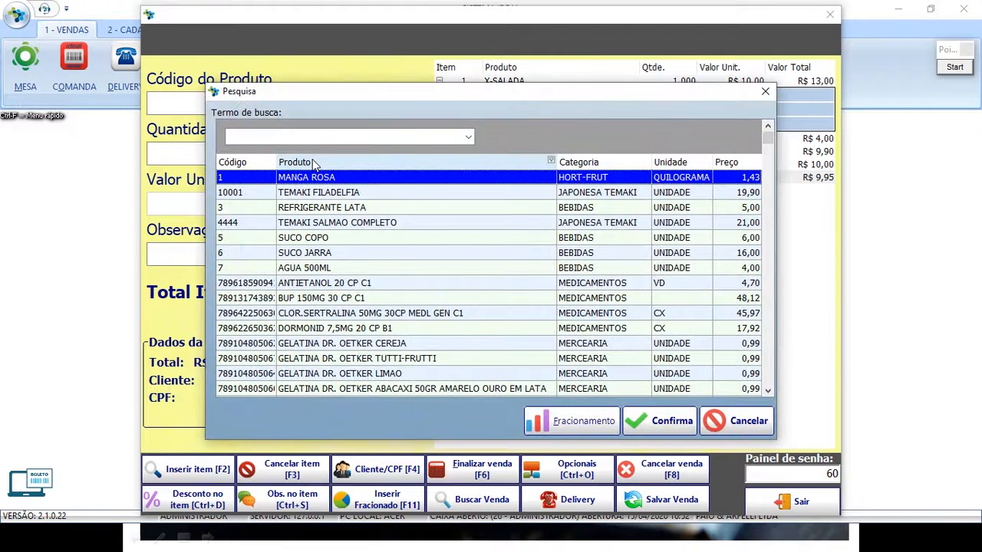
text(PIZ)
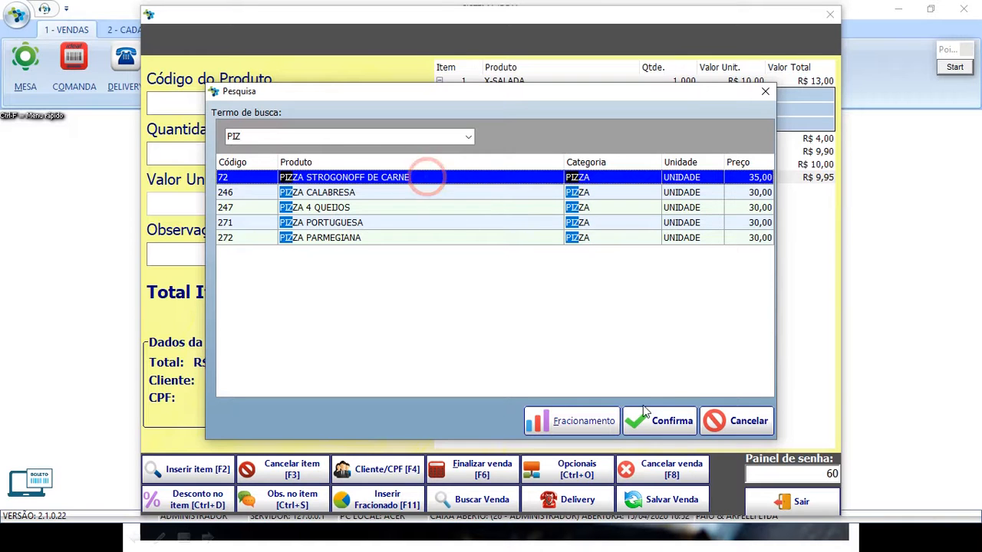
click(673, 421)
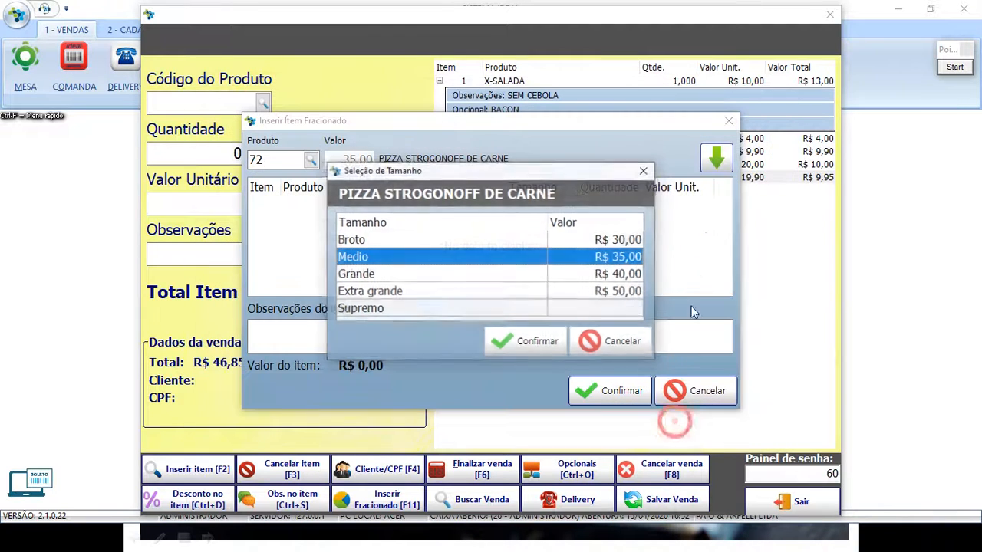
Choose the Medio size for PIZZA STROGONOFF DE CARNE and add it to the fractional item.
click(412, 274)
click(412, 293)
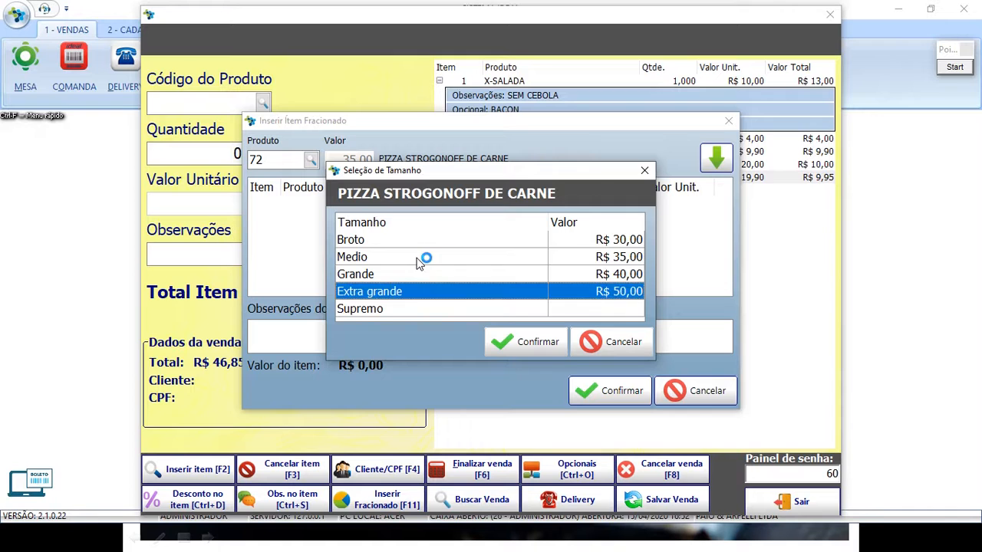
click(423, 257)
click(432, 237)
click(437, 258)
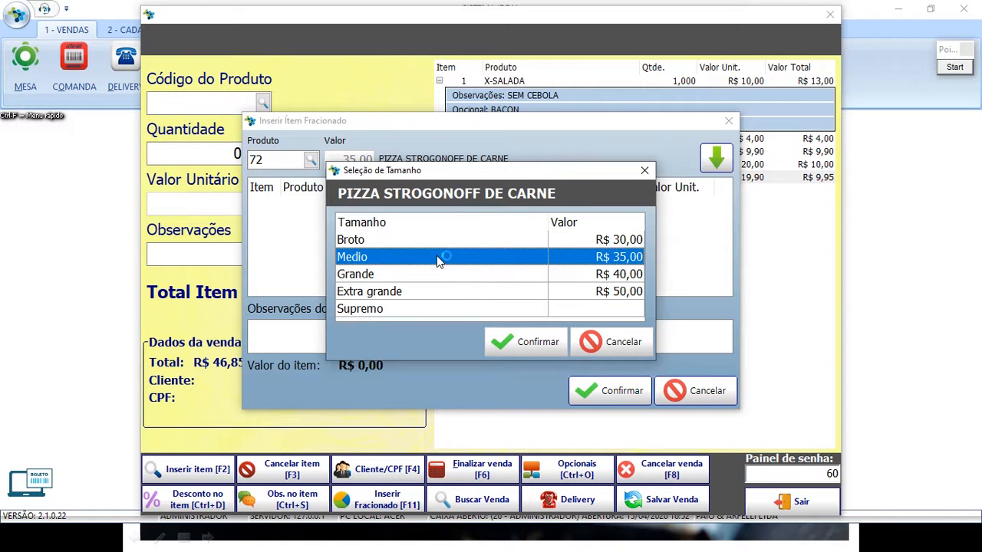
click(551, 344)
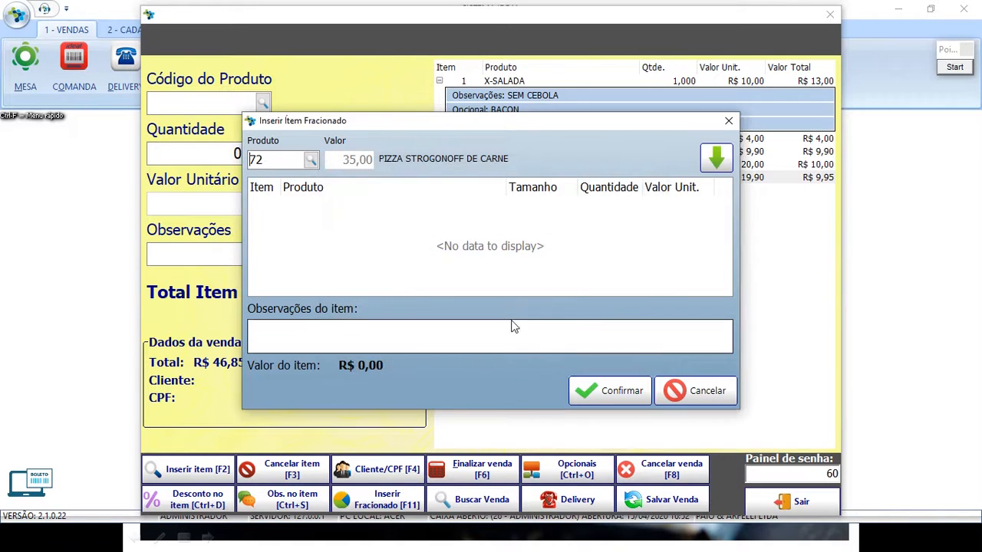
click(716, 158)
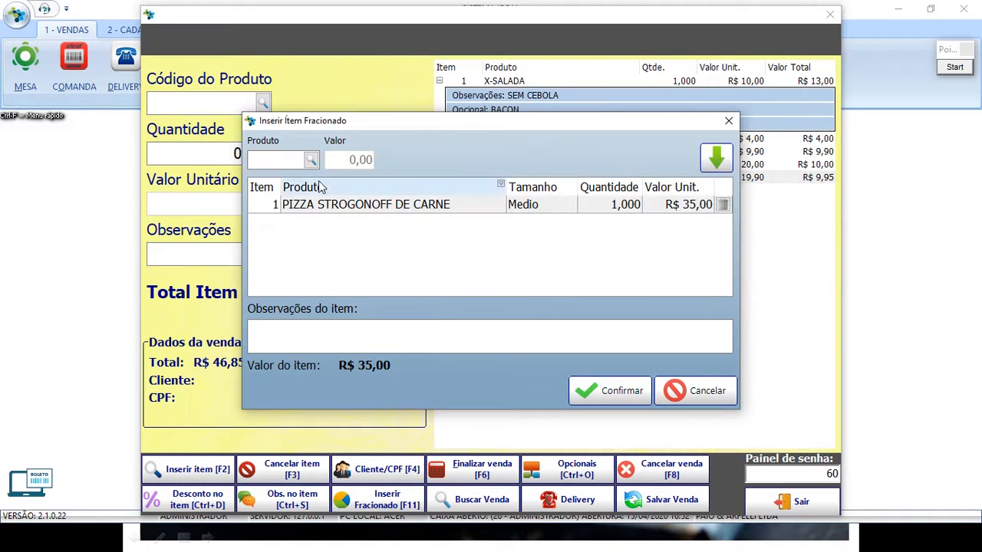
Search the products for "PIZ" and add PIZZA CALABRESA as the second flavor of the fractional item.
click(312, 163)
text(PIZ)
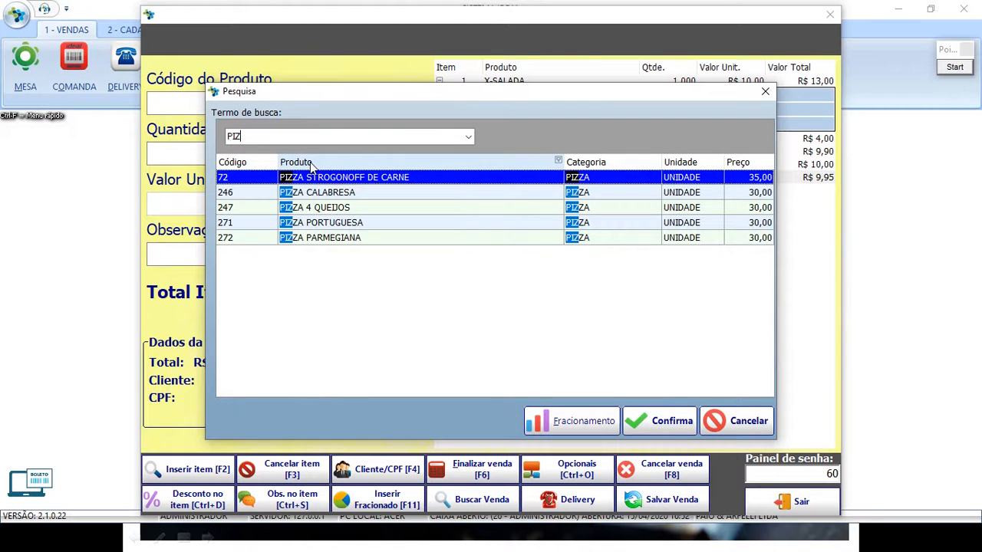
click(319, 192)
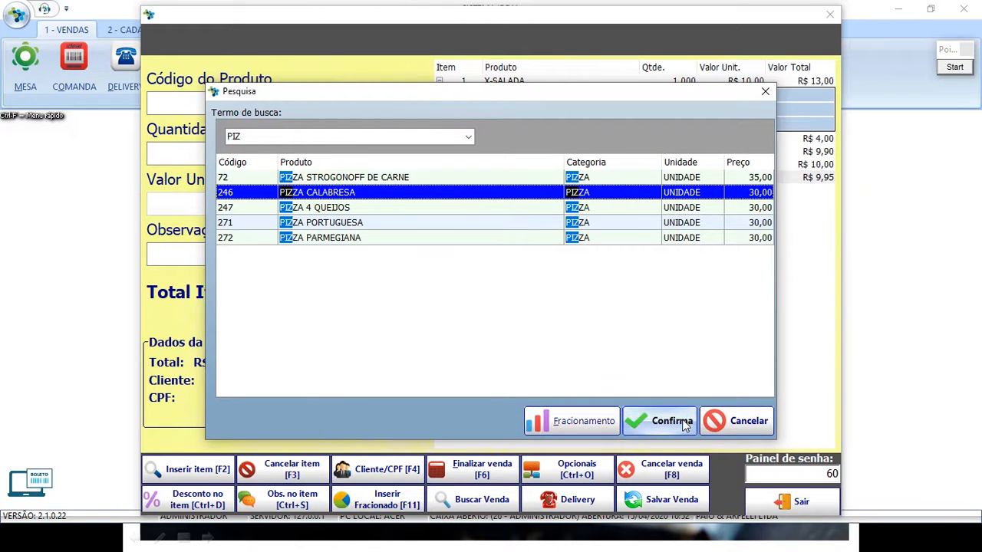
click(671, 421)
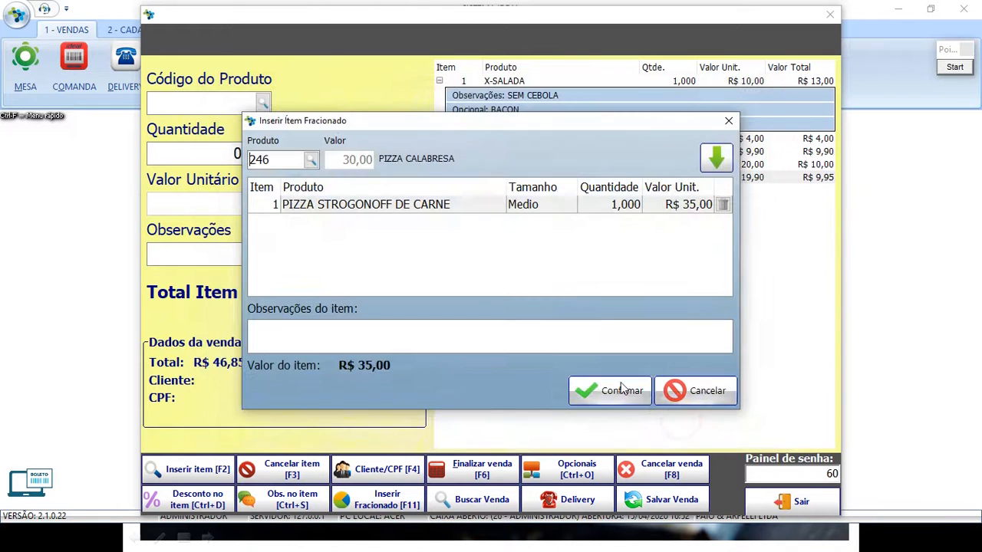
click(716, 157)
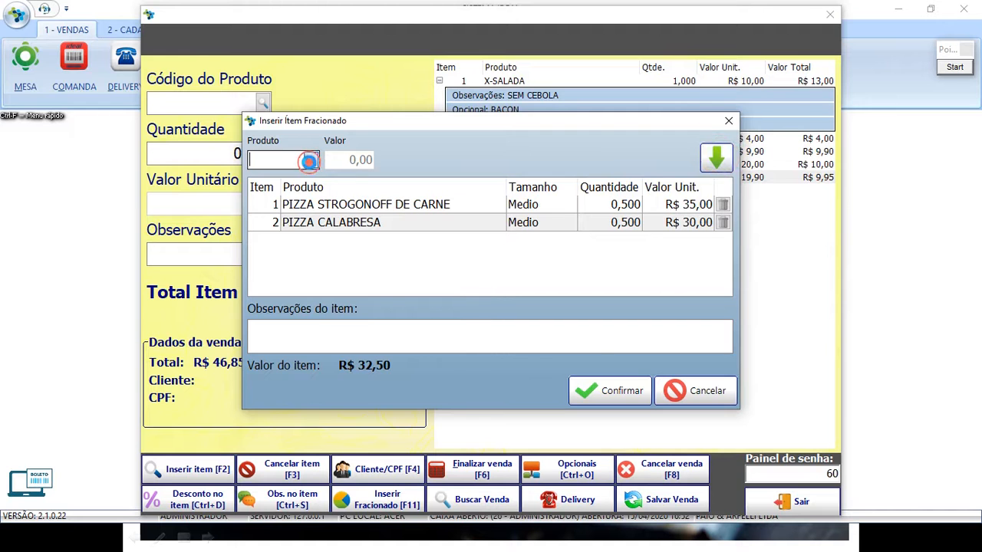
click(311, 159)
text(PI)
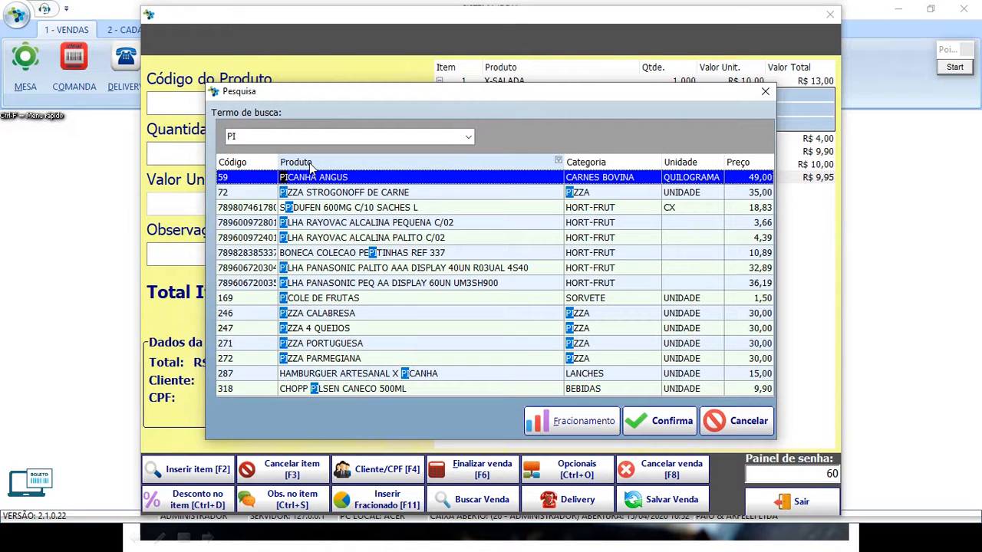
click(765, 91)
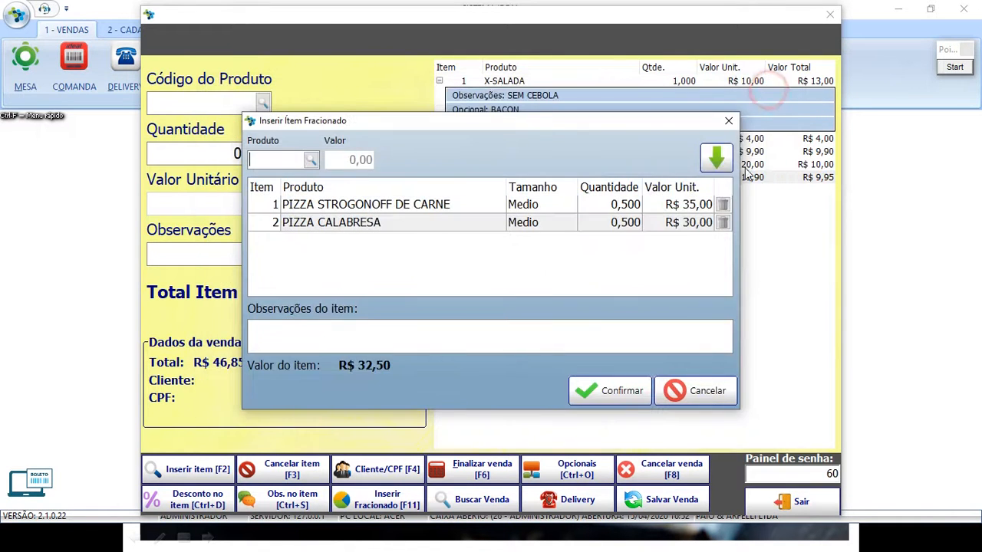
Check the quantities assigned to PIZZA STROGONOFF DE CARNE and PIZZA CALABRESA in the fractional item.
click(629, 206)
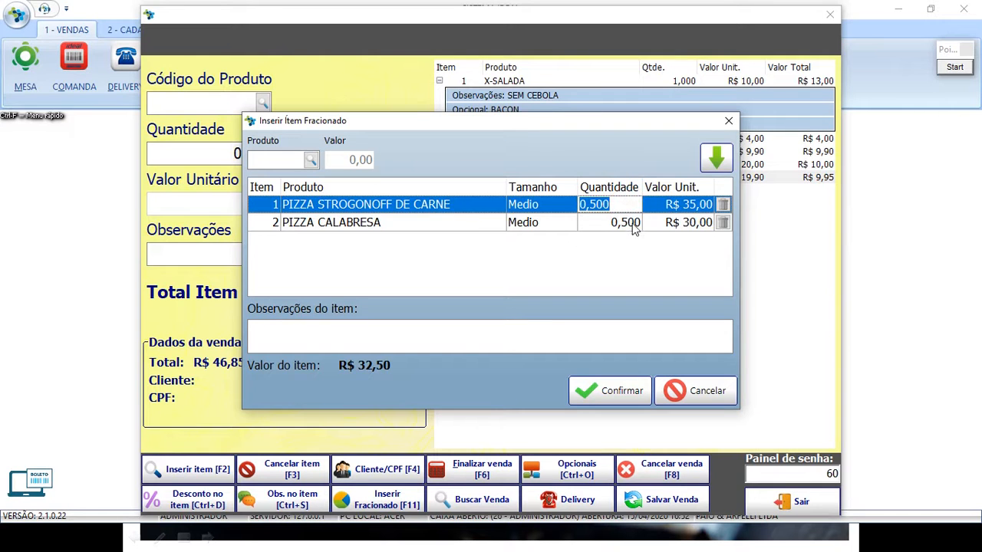
click(633, 223)
click(628, 205)
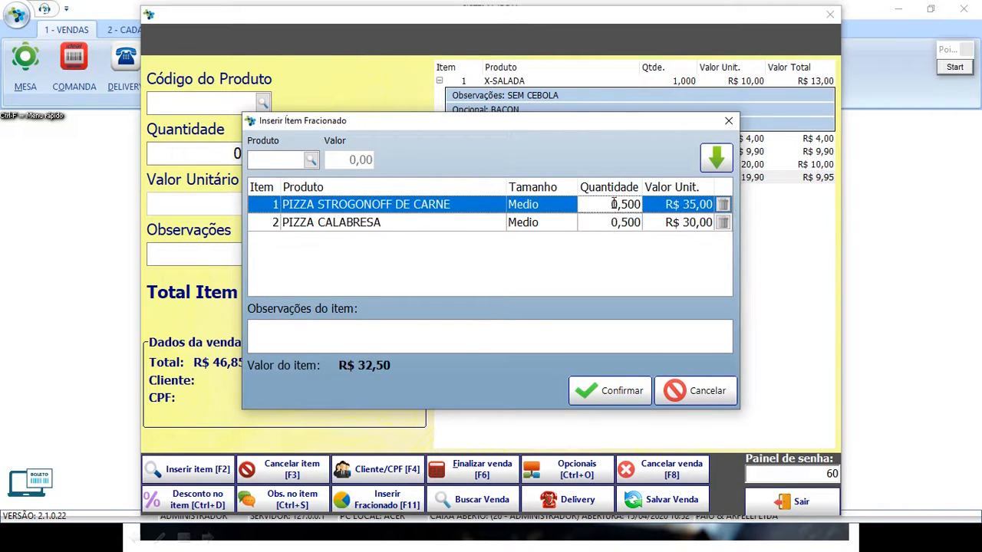
click(617, 223)
Search the products for "PIZ" and add PIZZA 4 QUEIJOS as the third flavor of the fractional item.
click(311, 160)
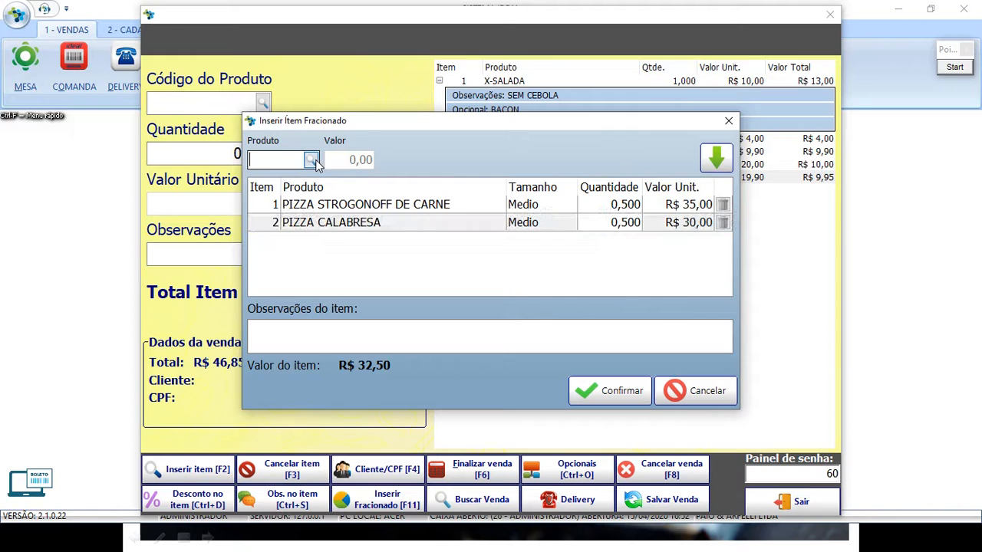
text(PIZ)
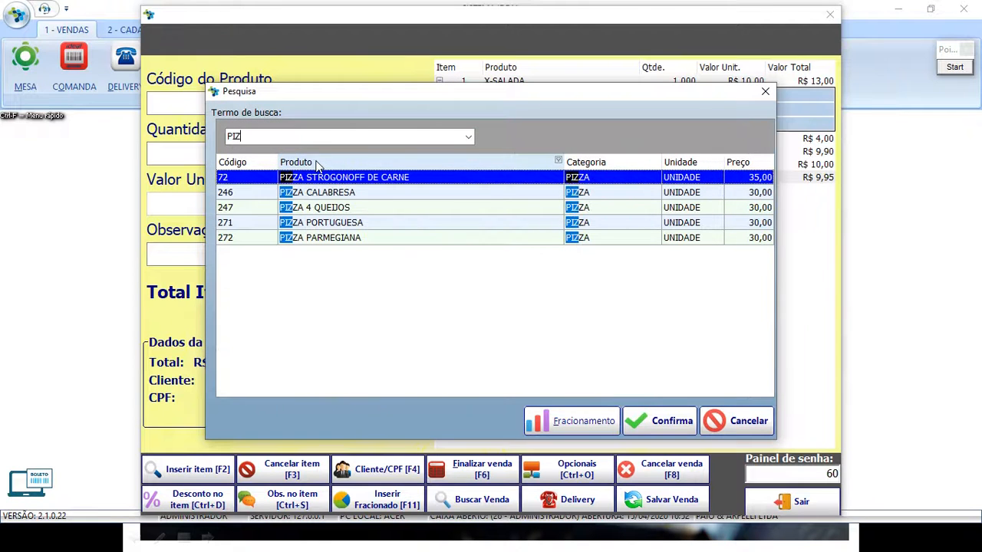
click(352, 208)
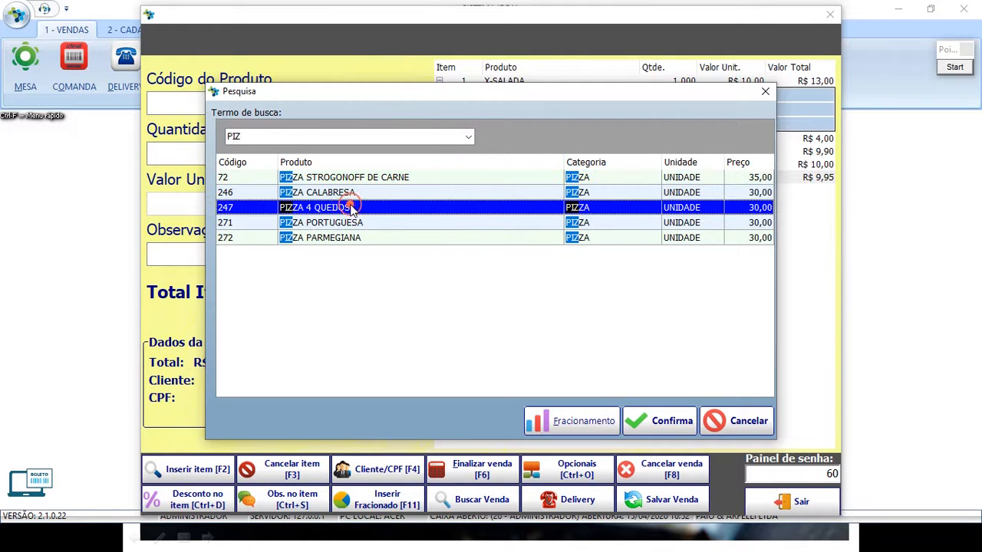
click(664, 421)
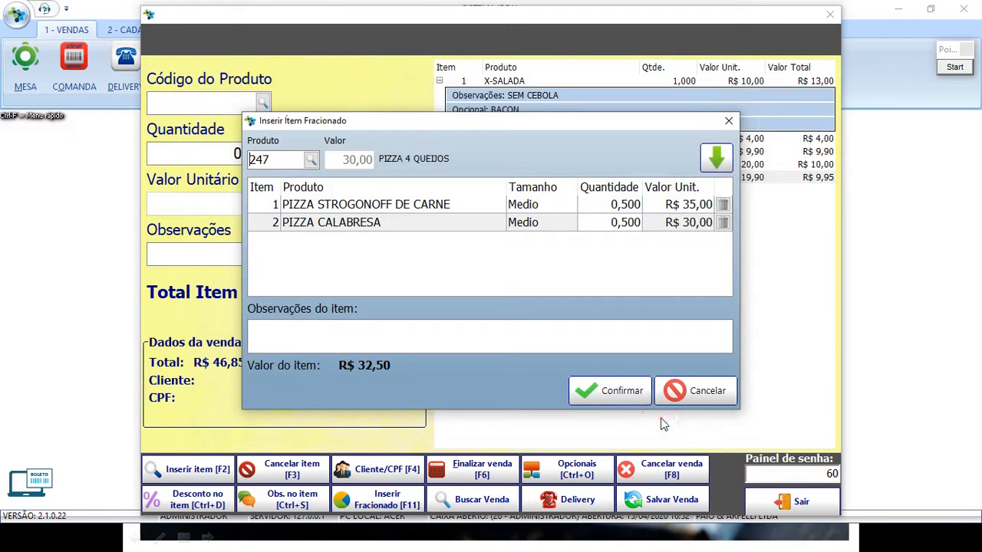
click(717, 158)
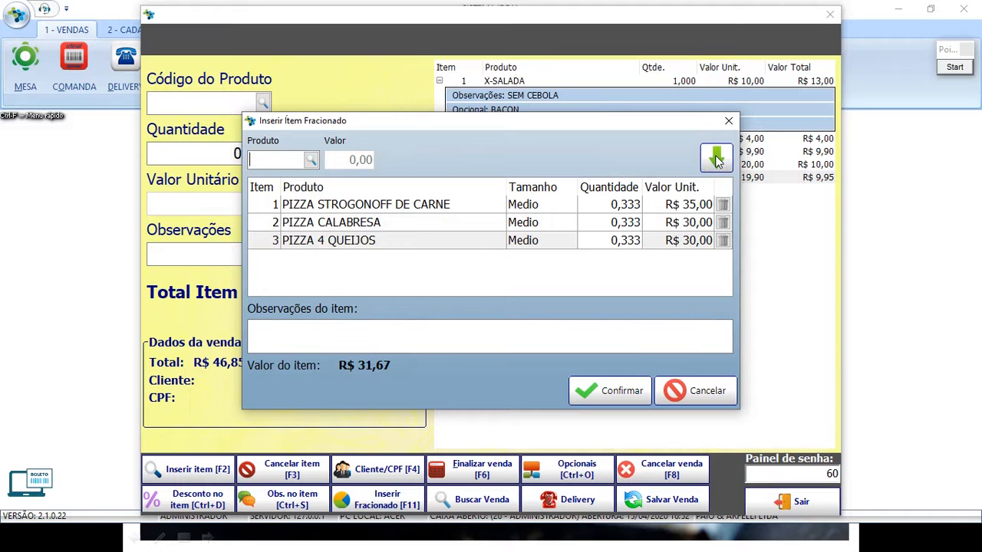
Check the quantities assigned to the three pizza flavors in the fractional item.
click(619, 188)
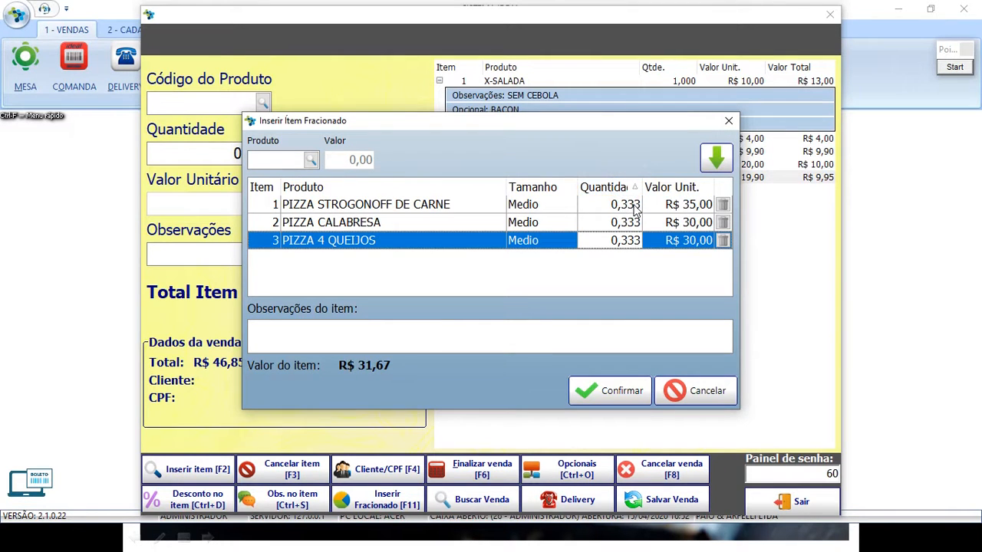
click(634, 204)
click(634, 224)
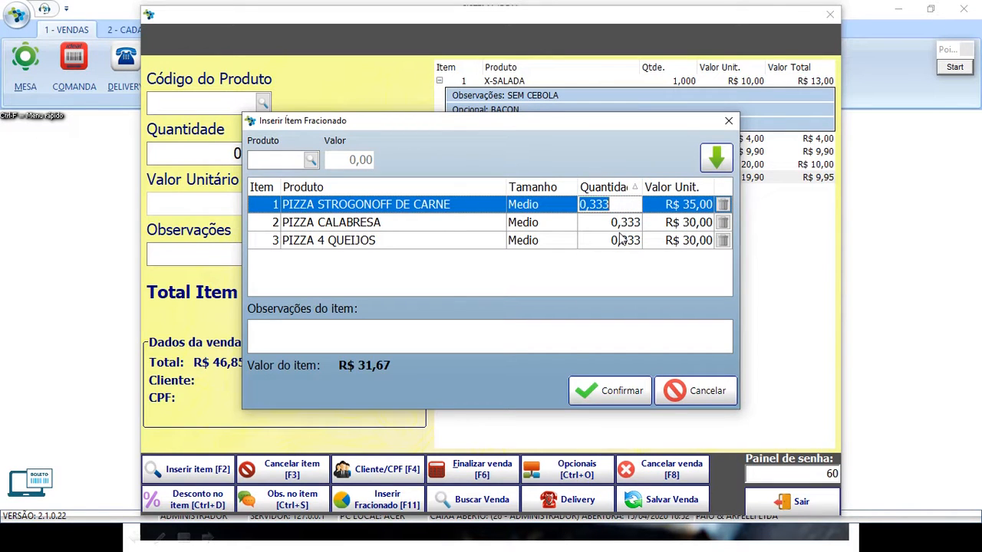
click(623, 223)
click(621, 239)
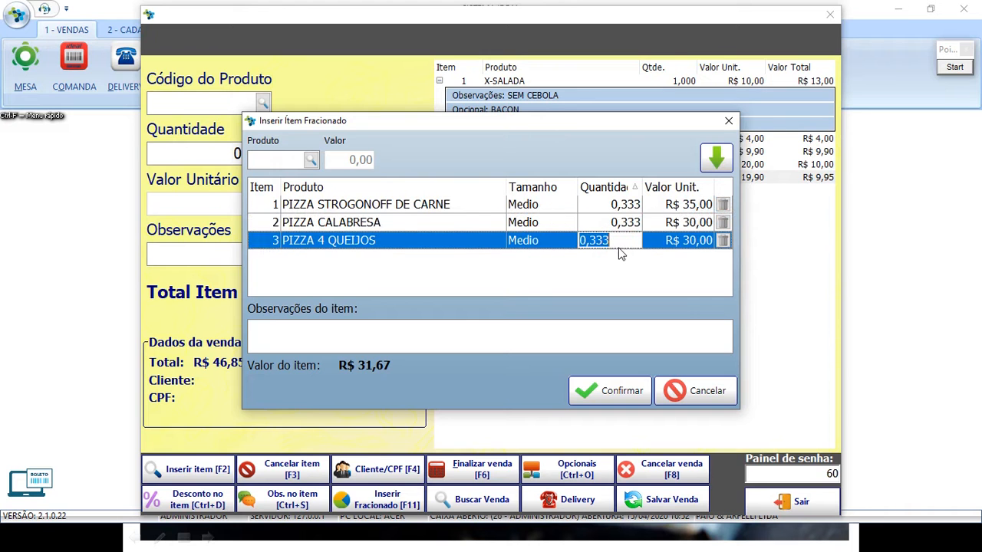
Search the products for "PIZ" and add PIZZA PORTUGUESA as the fourth flavor of the fractional item.
click(312, 161)
text(PIZ)
click(337, 224)
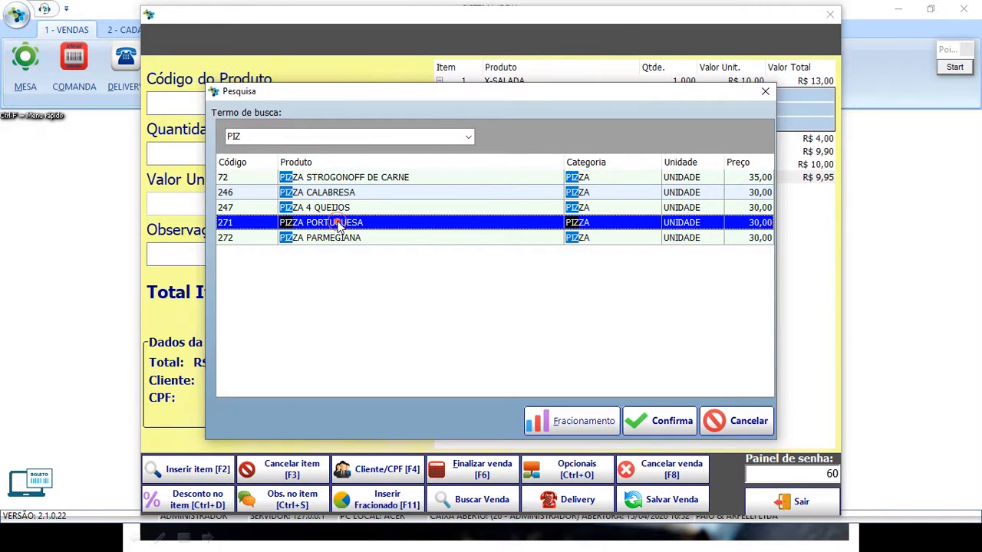
click(657, 420)
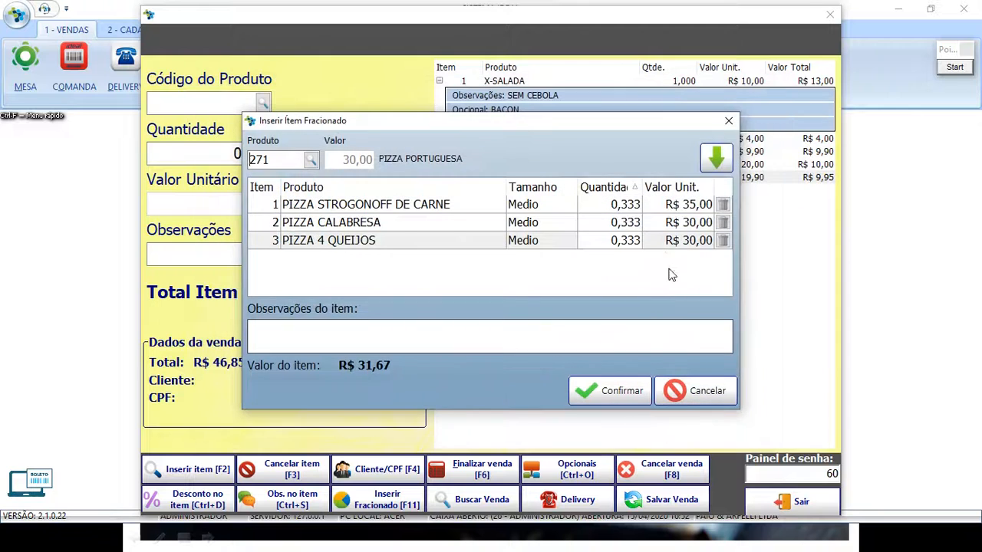
click(716, 157)
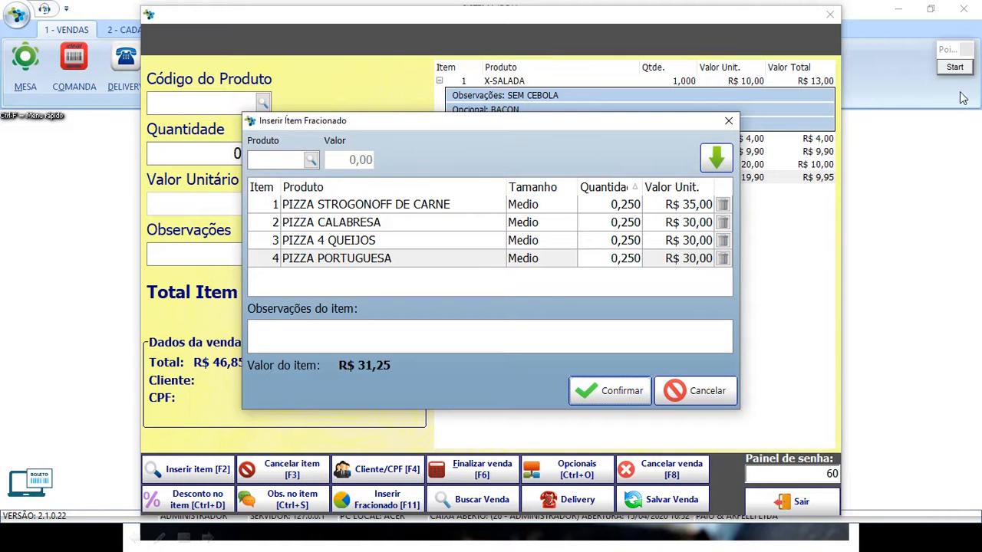
Outline the PIZZA STROGONOFF DE CARNE quantity and unit price and the item value in red, and clear the marks.
click(955, 67)
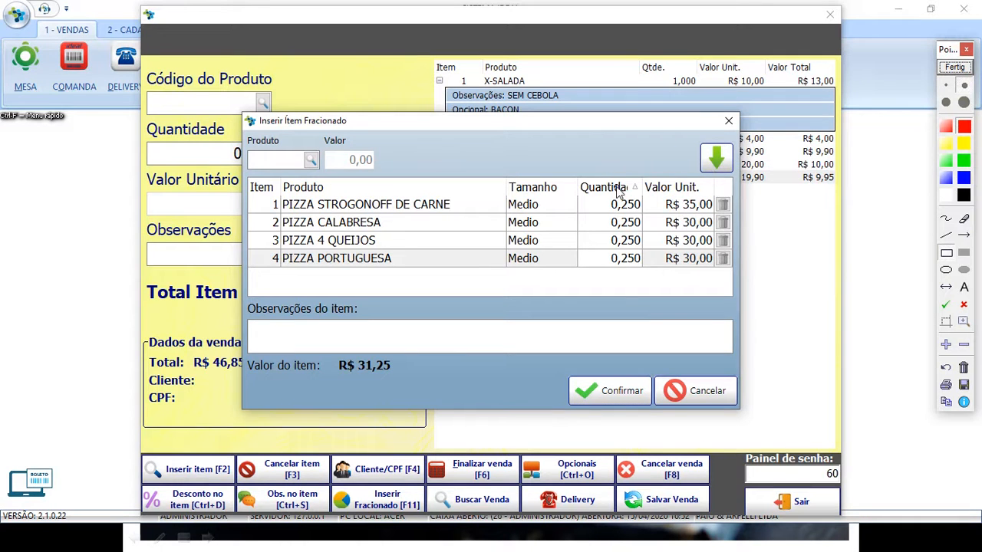
drag(586, 181, 718, 217)
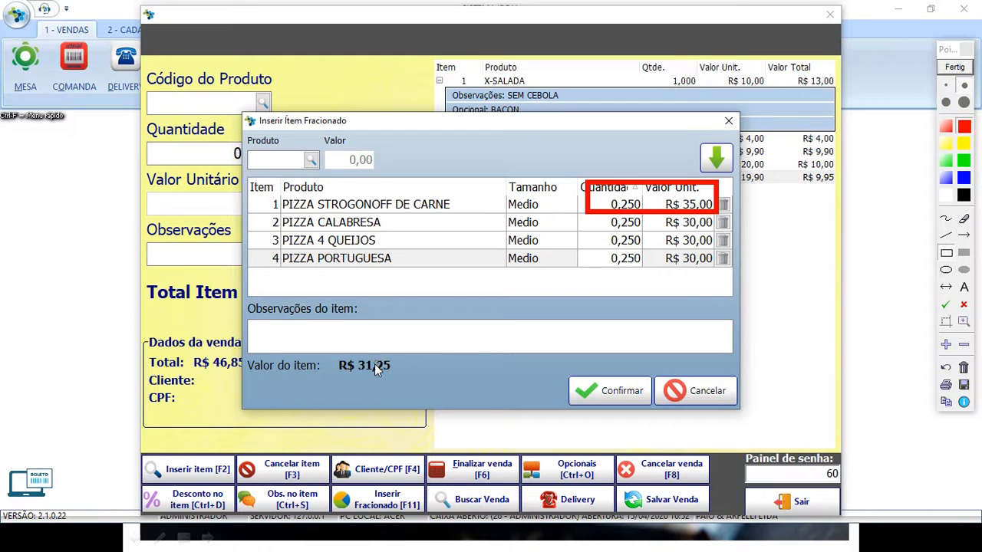
drag(320, 346, 418, 381)
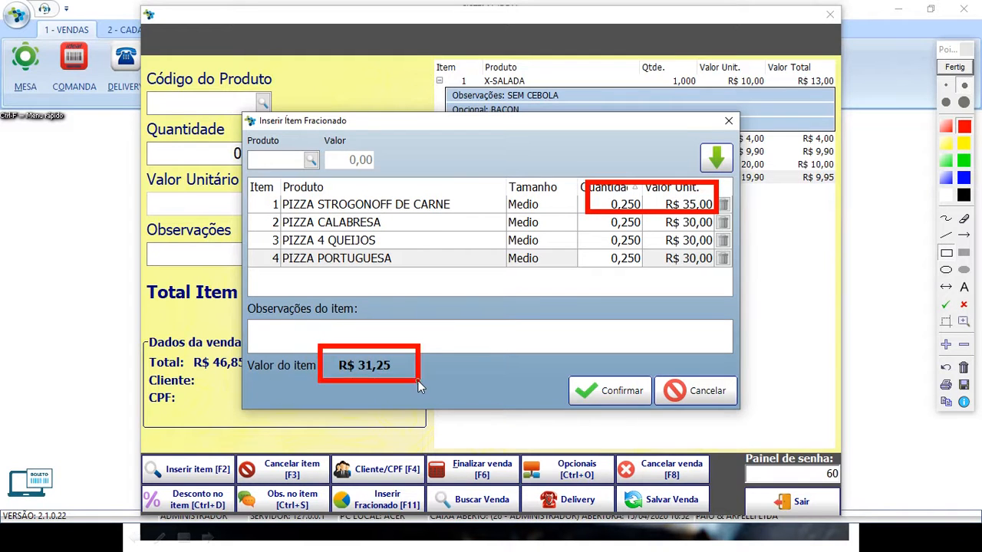
click(946, 367)
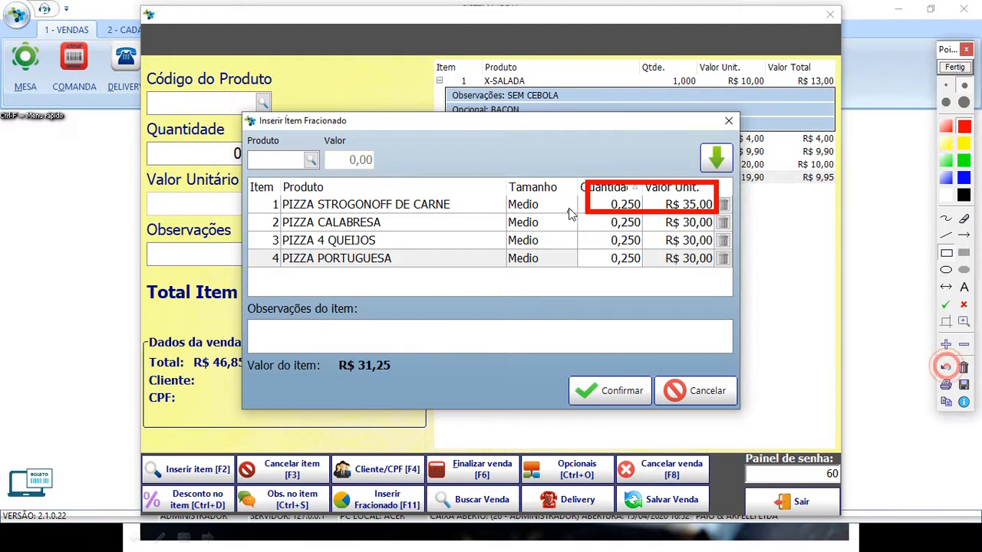
click(964, 367)
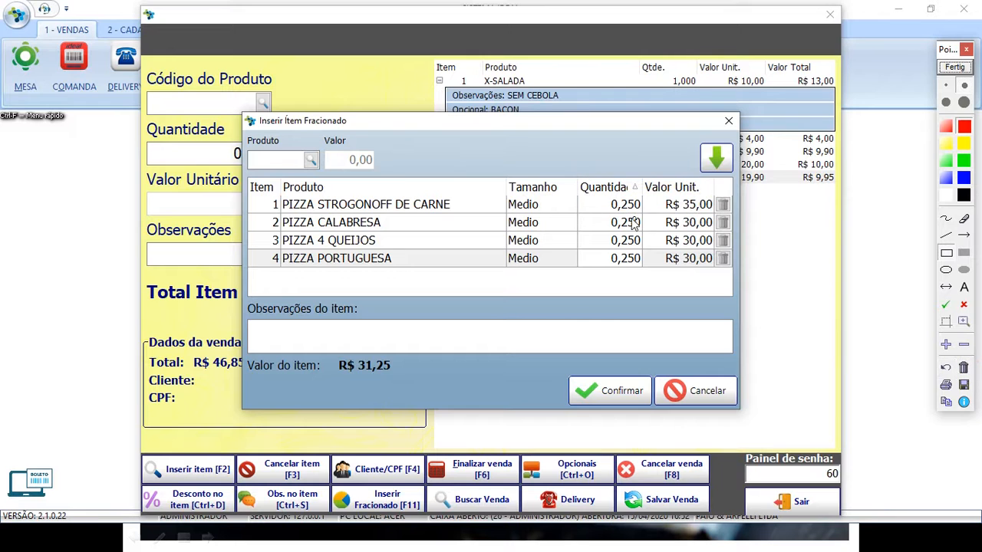
Outline the PIZZA CALABRESA quantity and unit price and the item value in red, and clear the marks.
mouse_move(599, 211)
mouse_down()
mouse_move(668, 234)
mouse_move(726, 237)
mouse_up()
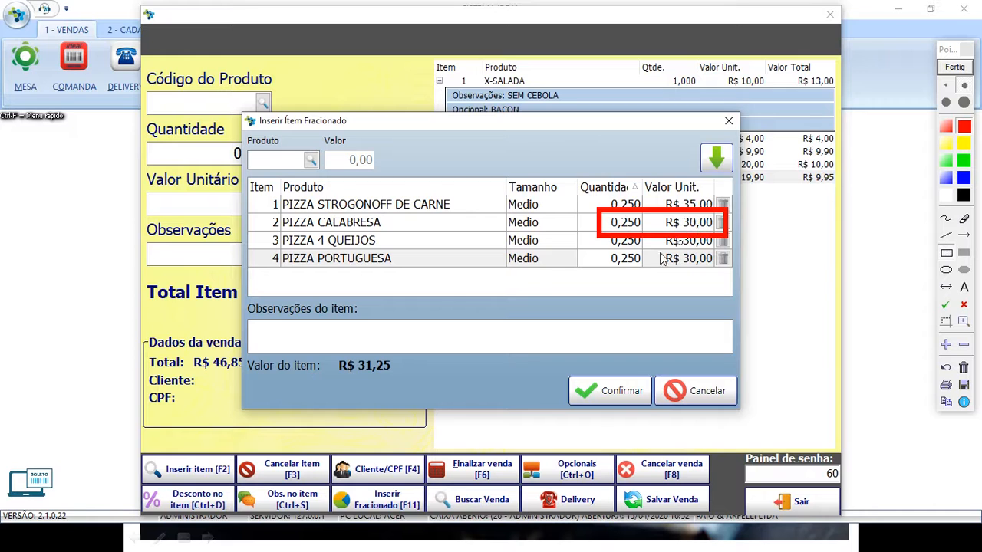
mouse_move(237, 334)
mouse_down()
mouse_move(352, 384)
mouse_move(416, 378)
mouse_up()
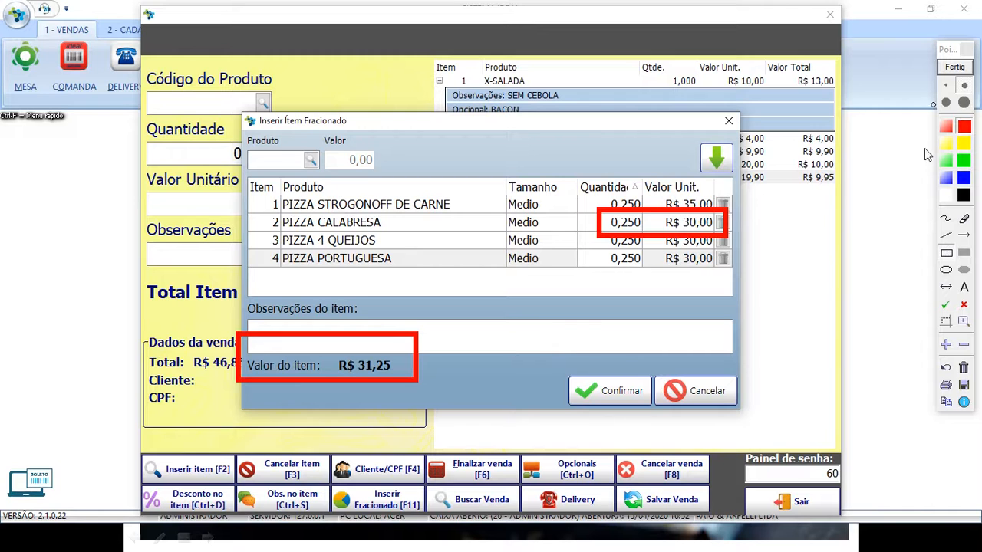
click(963, 367)
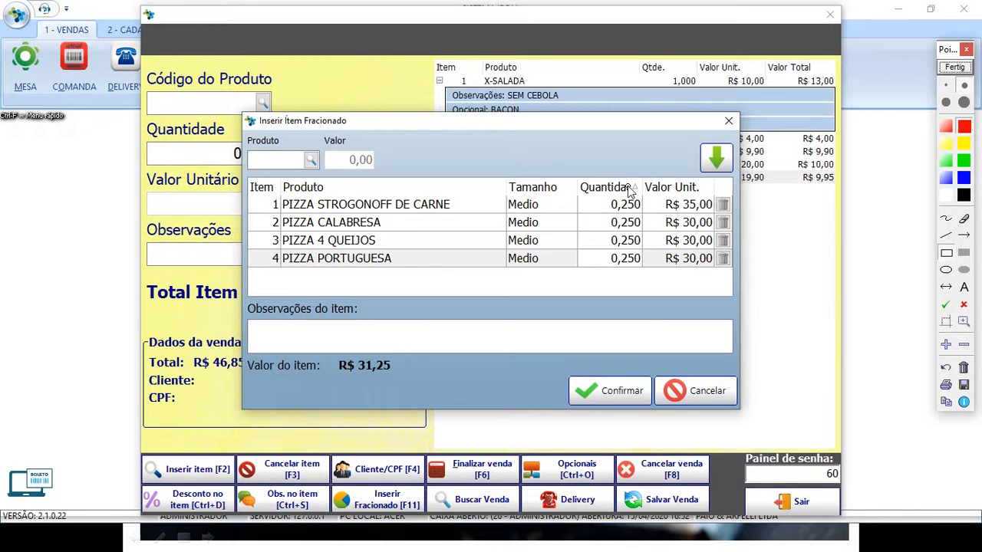
Outline the flavors' unit prices and the quantity column in red, and close the screen annotation.
drag(642, 187, 724, 236)
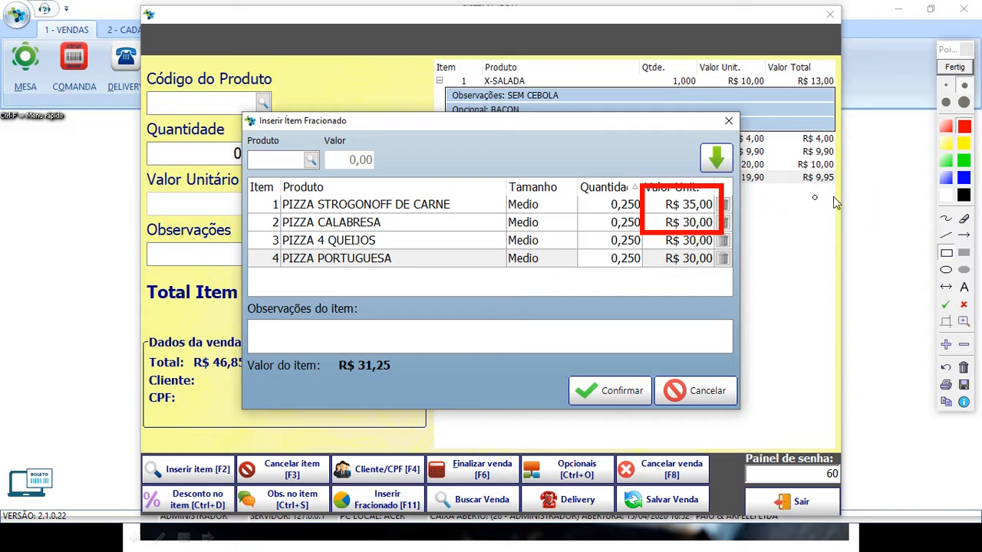
click(964, 367)
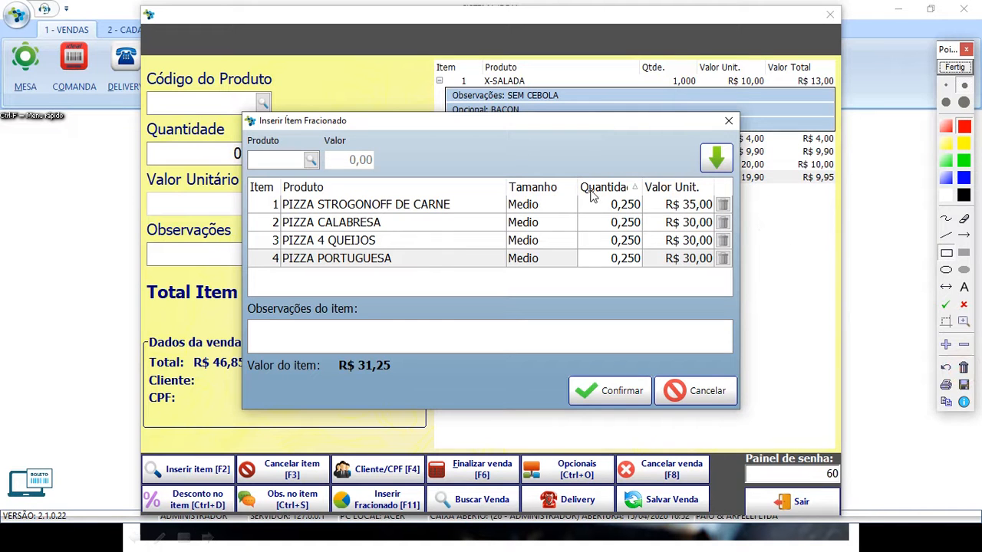
mouse_move(579, 182)
mouse_down()
mouse_move(632, 220)
mouse_move(657, 265)
mouse_move(649, 284)
mouse_up()
mouse_move(653, 182)
mouse_down()
mouse_move(675, 223)
mouse_move(729, 229)
mouse_move(725, 213)
mouse_up()
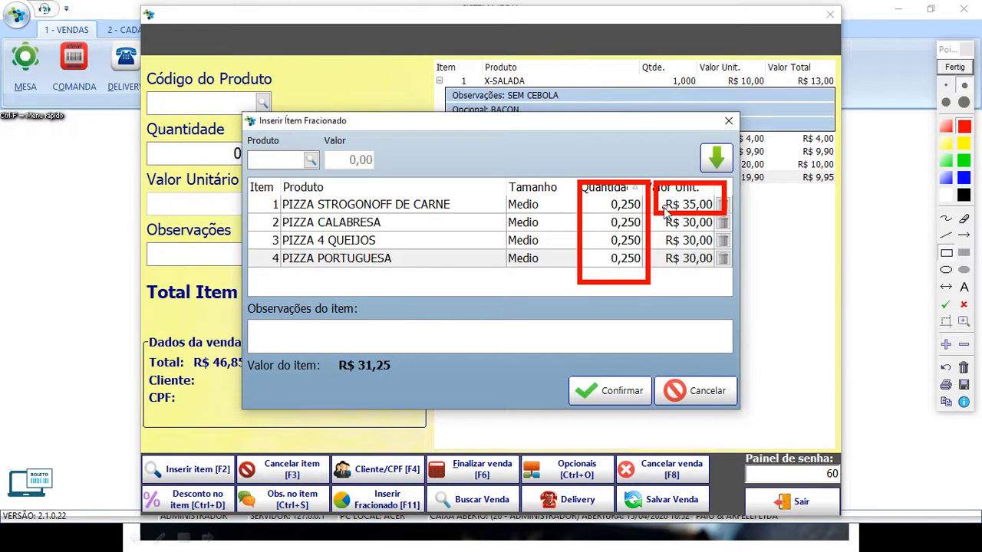
drag(654, 216, 719, 282)
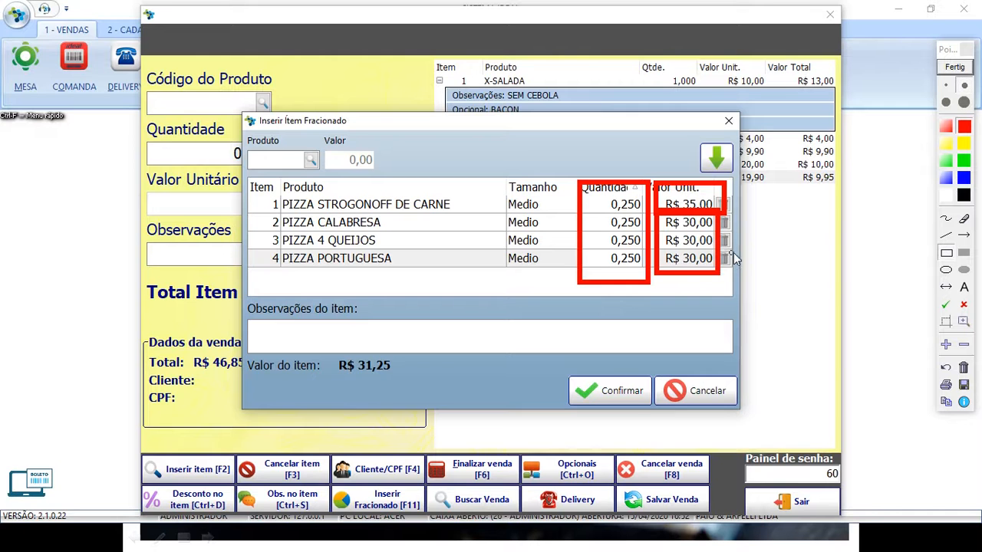
click(953, 68)
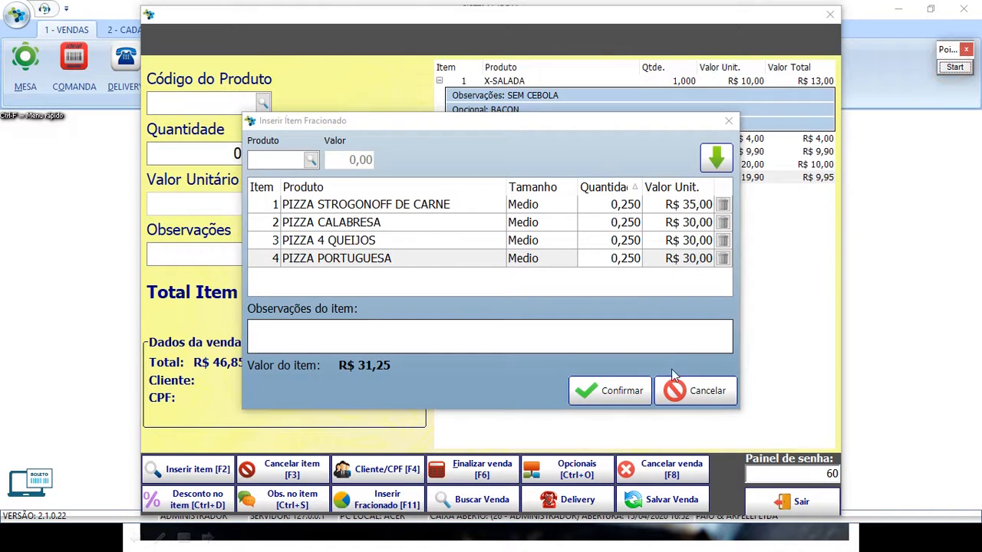
Confirm the four-flavor Medio pizza into the order and review its flavor lines in the item list.
click(618, 390)
click(572, 191)
click(574, 204)
click(574, 216)
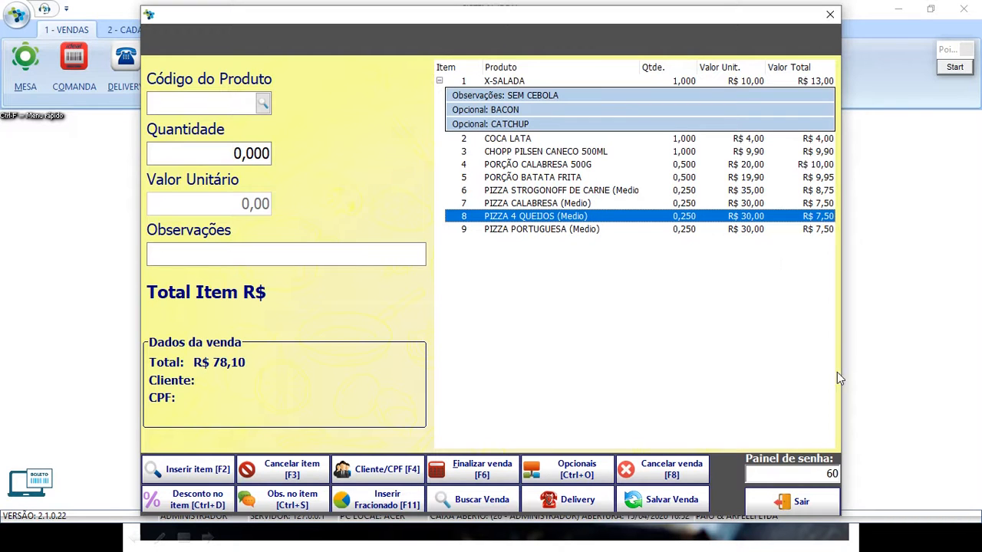
Outline the Salvar Venda option with a red rectangle and close the screen annotation.
click(954, 69)
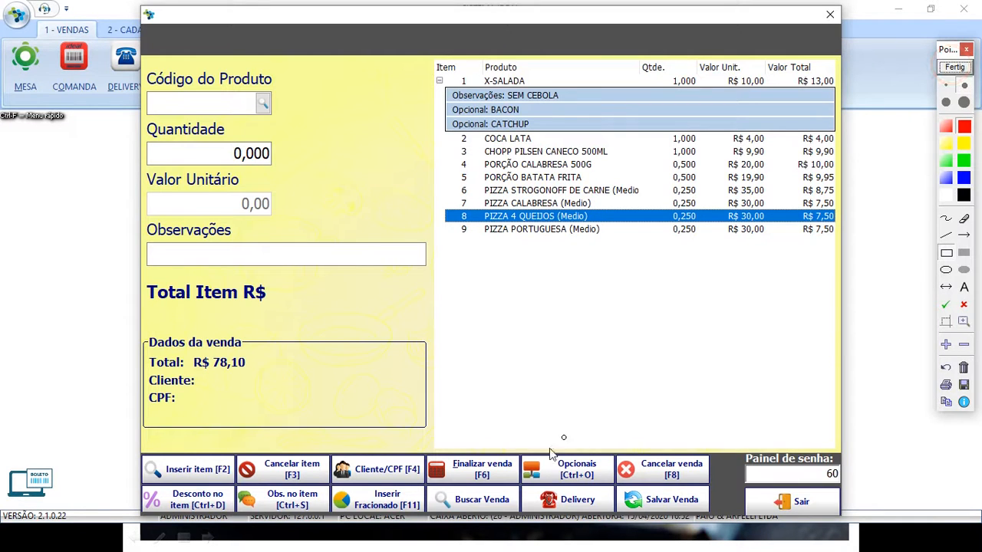
drag(608, 476, 716, 522)
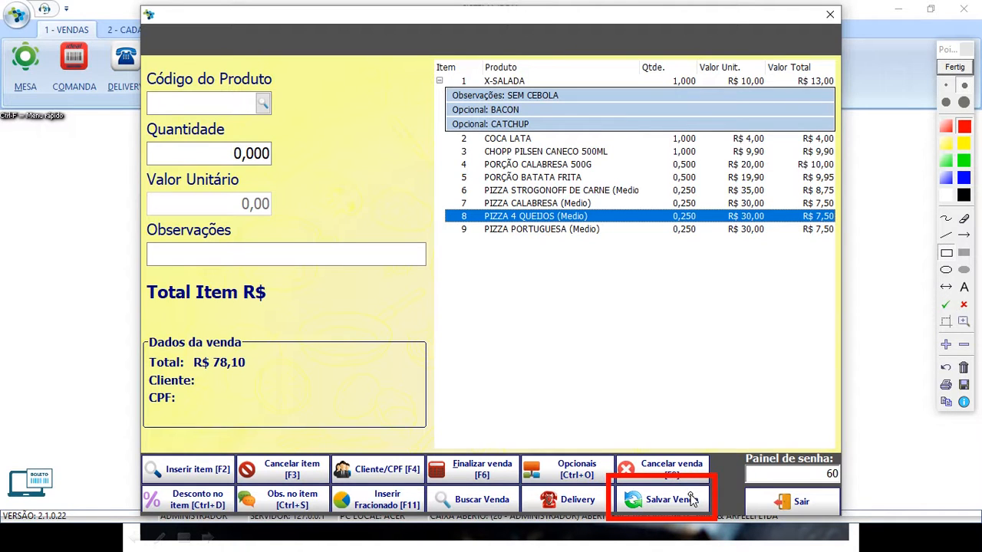
click(956, 69)
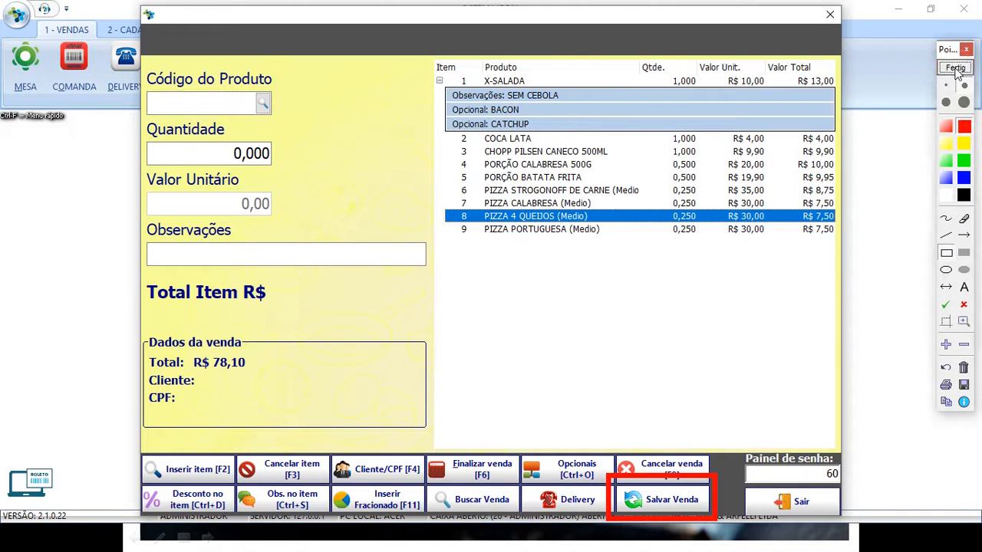
Review the COCA LATA, PORÇÃO CALABRESA 500G and PORÇÃO BATATA FRITA lines in the order.
click(503, 142)
click(504, 163)
click(510, 177)
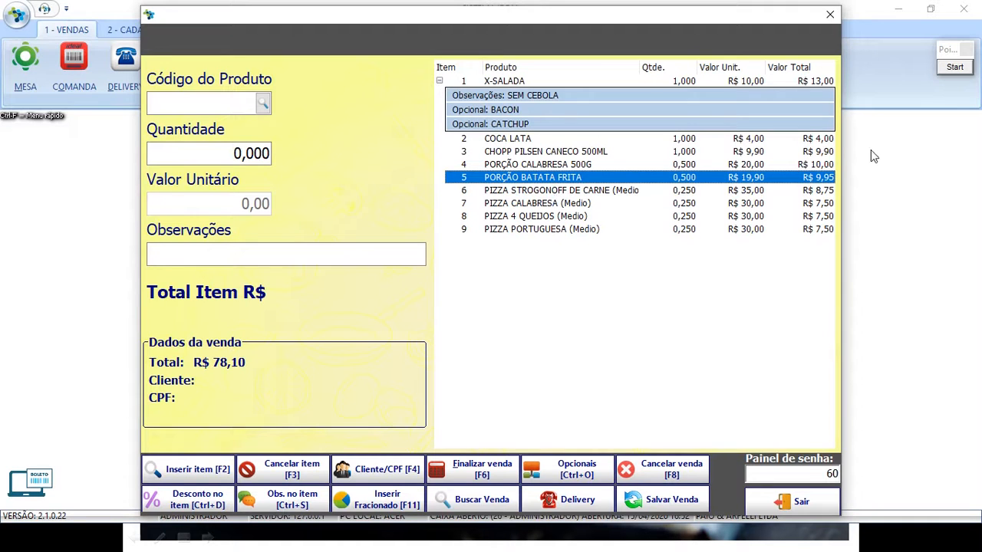
Outline the order's item list and the Salvar Venda option with red rectangles, and close the screen annotation.
click(955, 69)
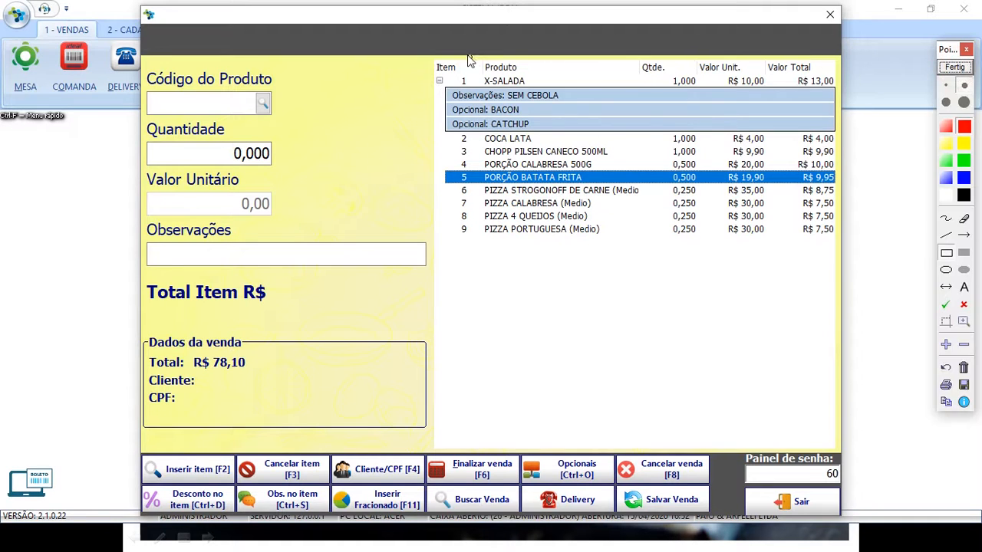
mouse_move(424, 49)
mouse_down()
mouse_move(656, 199)
mouse_move(875, 284)
mouse_up()
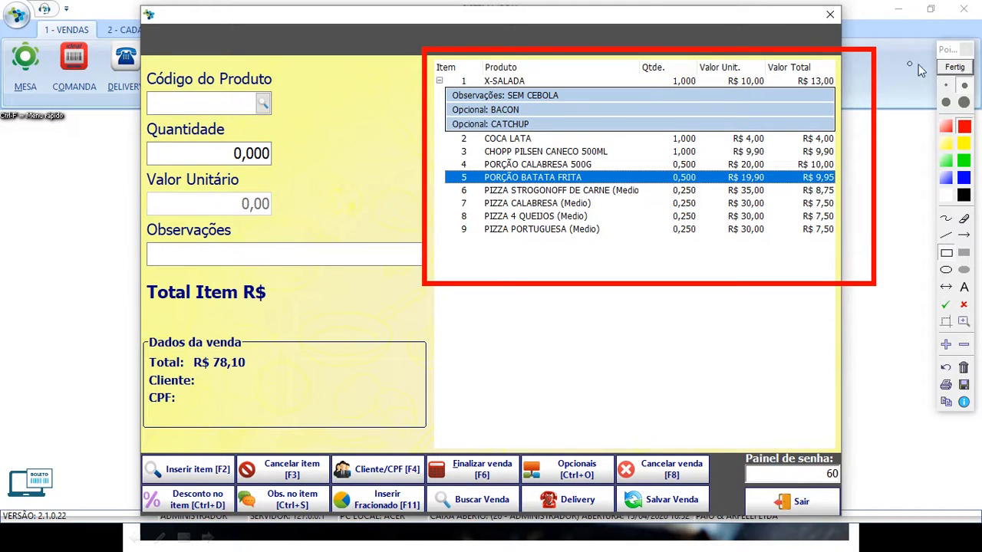
click(965, 368)
mouse_move(611, 474)
mouse_down()
mouse_move(726, 529)
mouse_move(715, 518)
mouse_up()
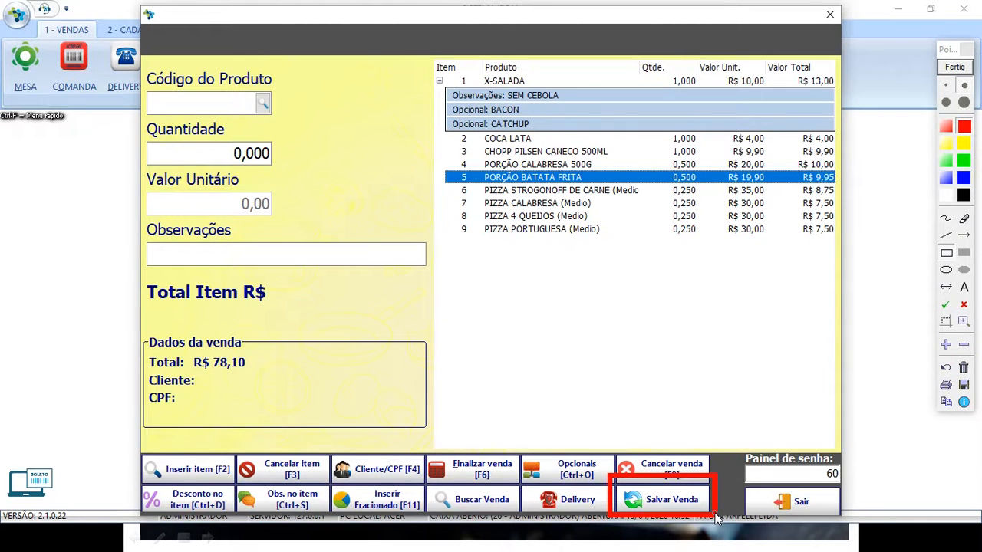
mouse_move(424, 46)
mouse_down()
mouse_move(460, 99)
mouse_move(772, 270)
mouse_move(867, 278)
mouse_up()
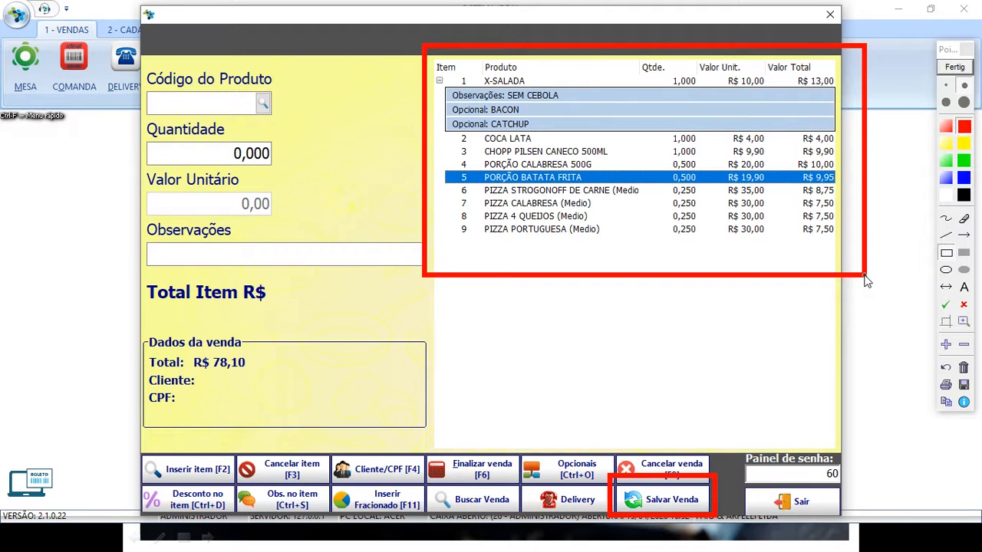
click(954, 67)
Save the current sale and confirm placing it on hold.
click(665, 499)
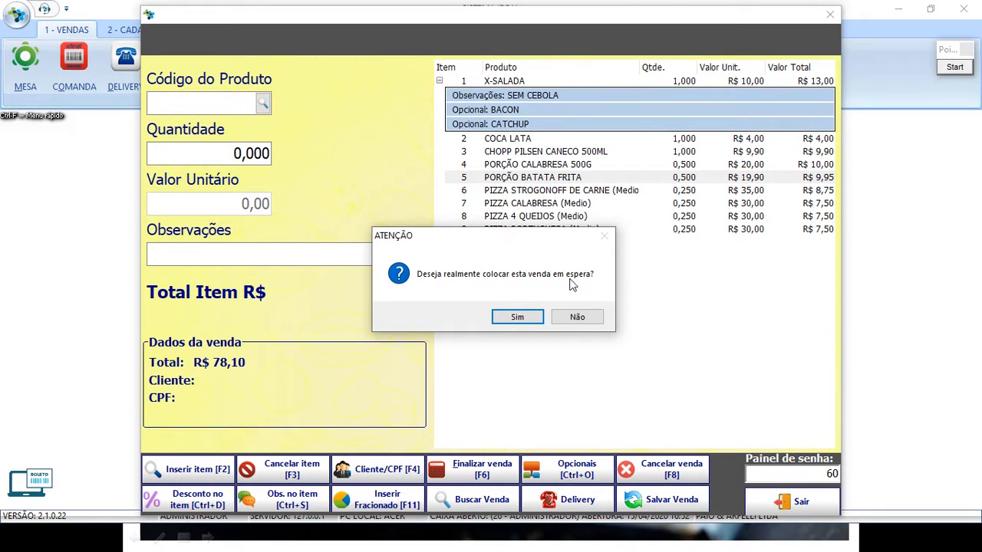
click(526, 316)
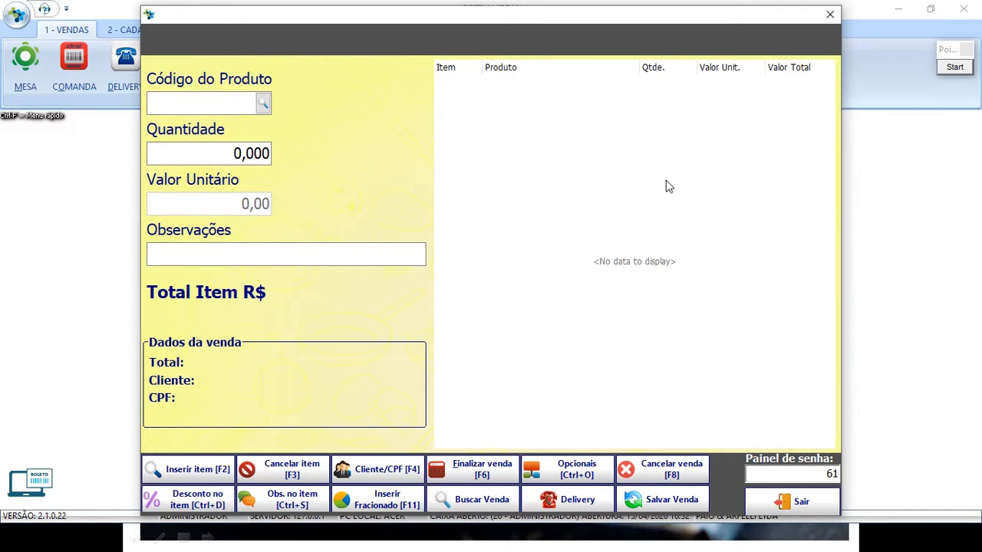
Outline the Buscar Venda and Salvar Venda options with red rectangles, and close the screen annotation.
click(193, 98)
click(955, 66)
drag(418, 477, 518, 518)
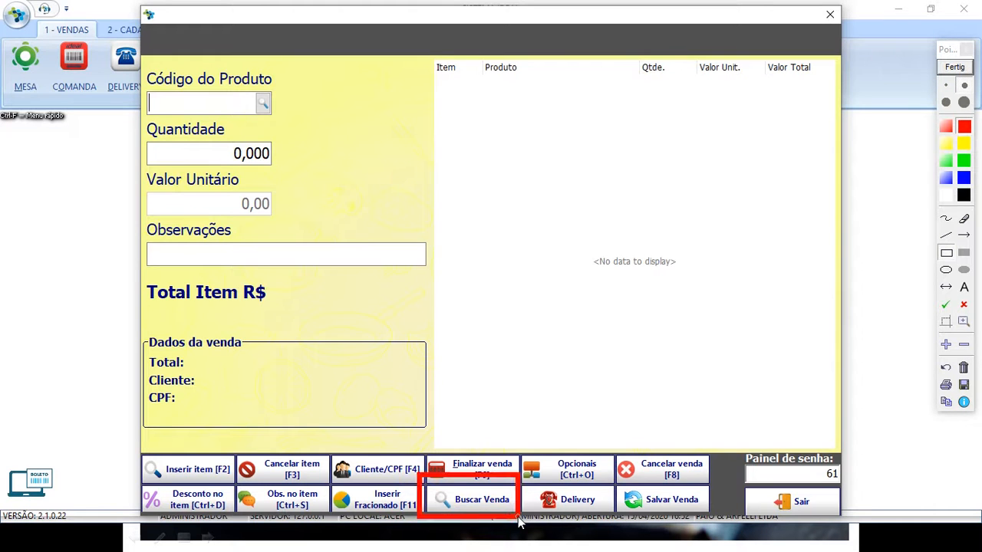
click(945, 370)
drag(606, 481, 719, 517)
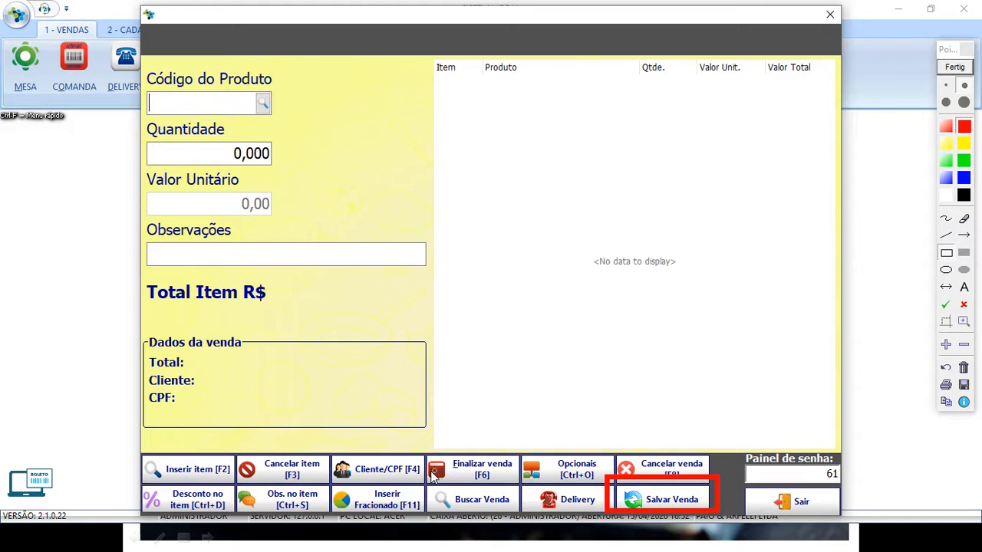
drag(423, 475, 533, 520)
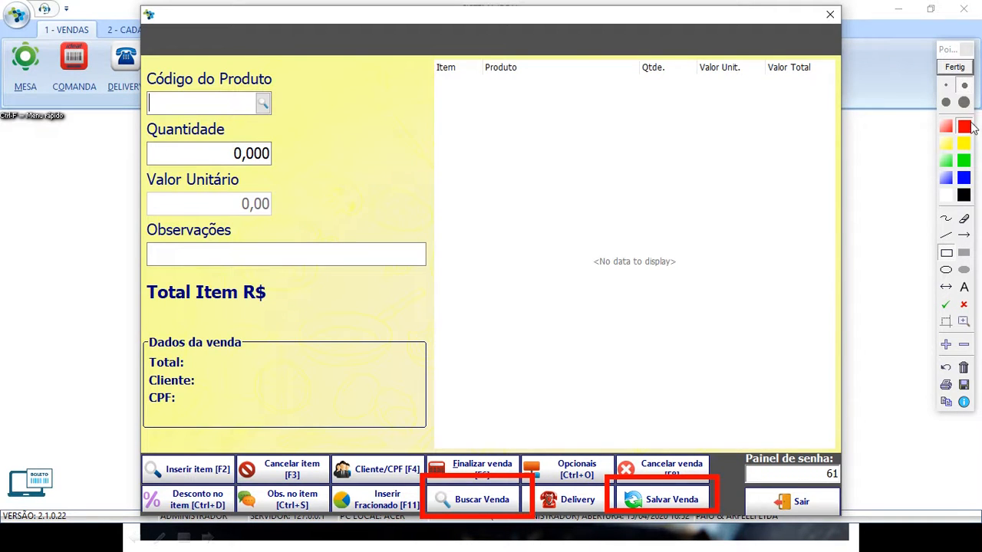
click(955, 68)
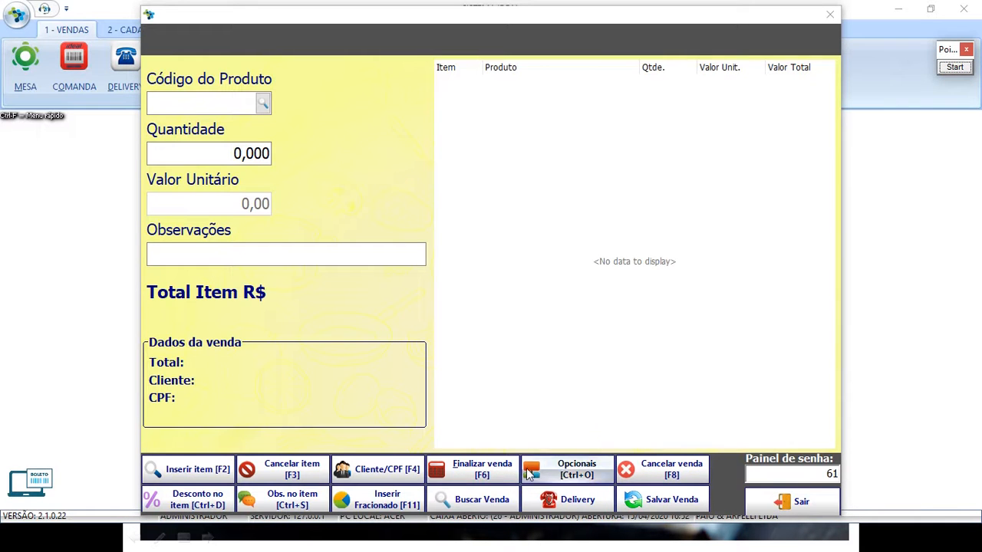
Search the held counter sales, select the R$ 78,10 sale and confirm returning to it.
click(482, 500)
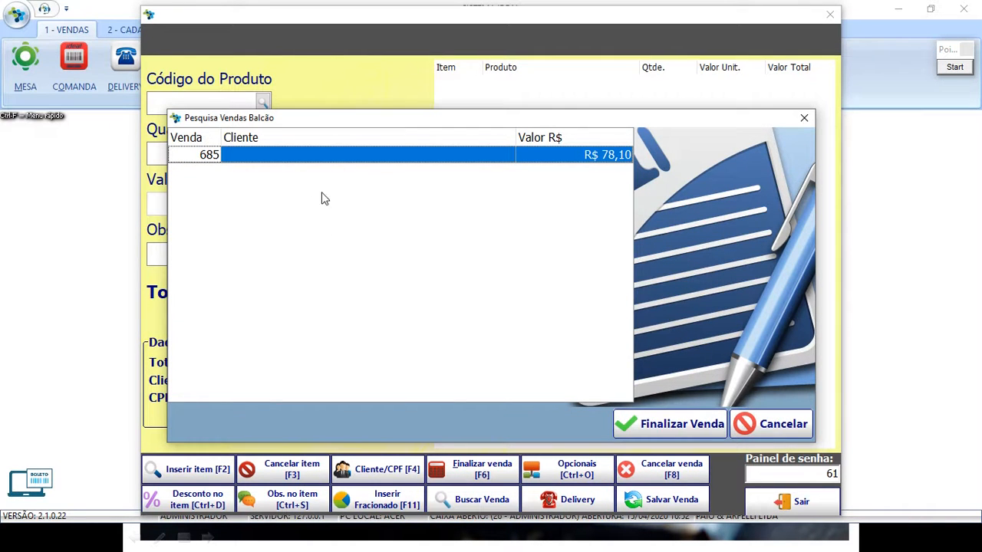
click(614, 154)
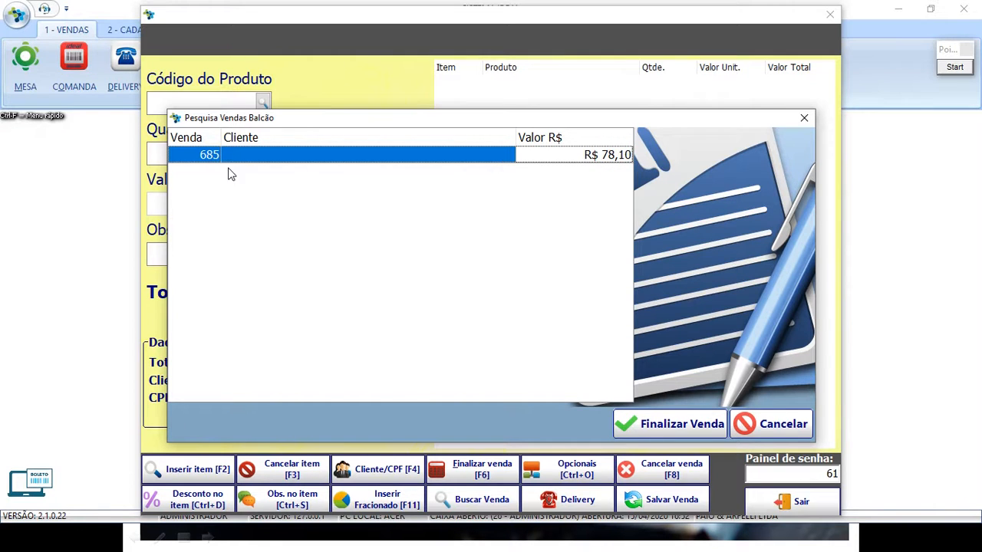
click(208, 157)
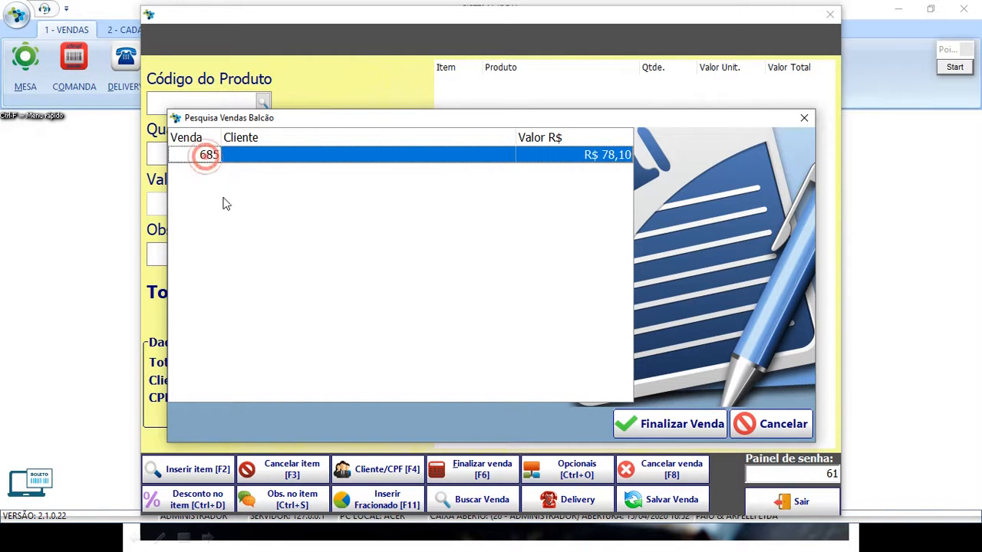
click(273, 157)
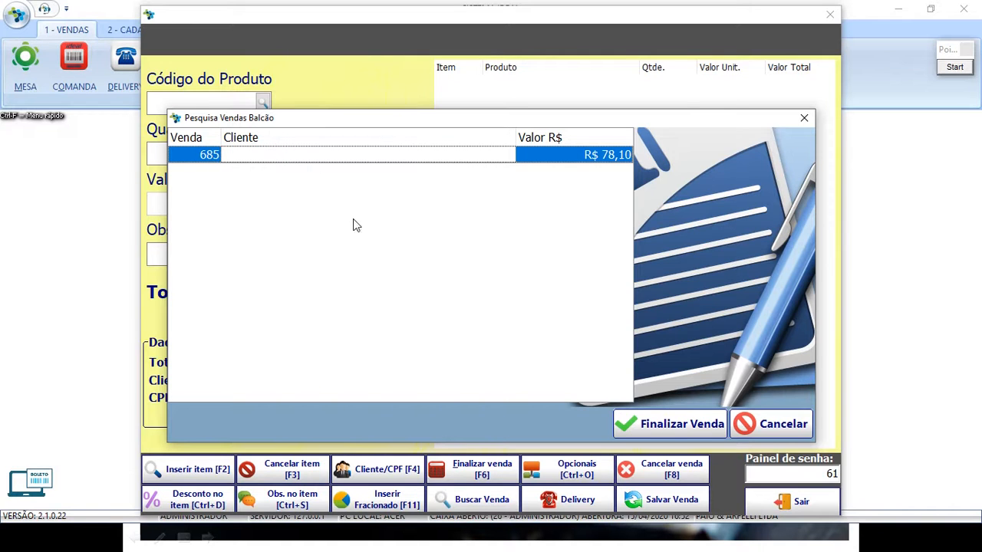
click(667, 423)
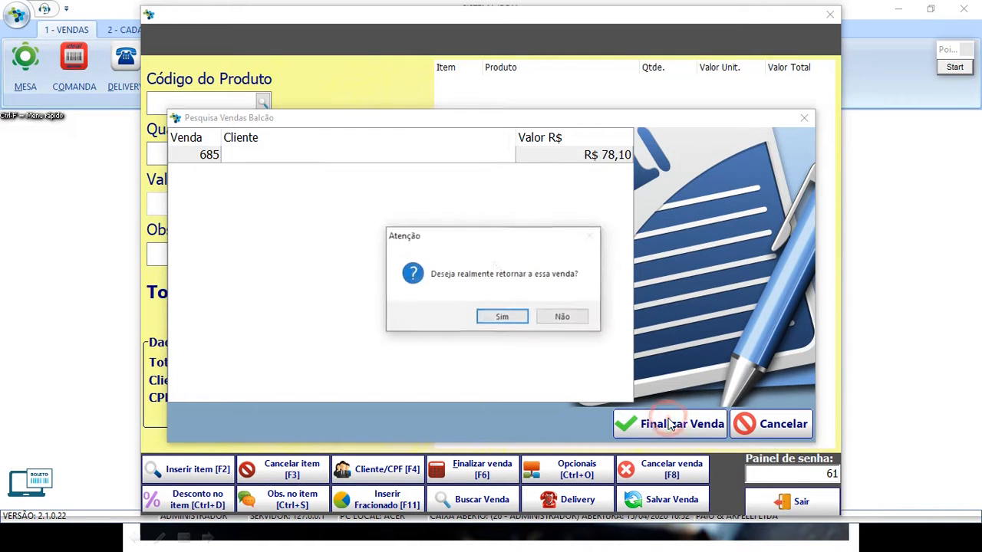
click(504, 317)
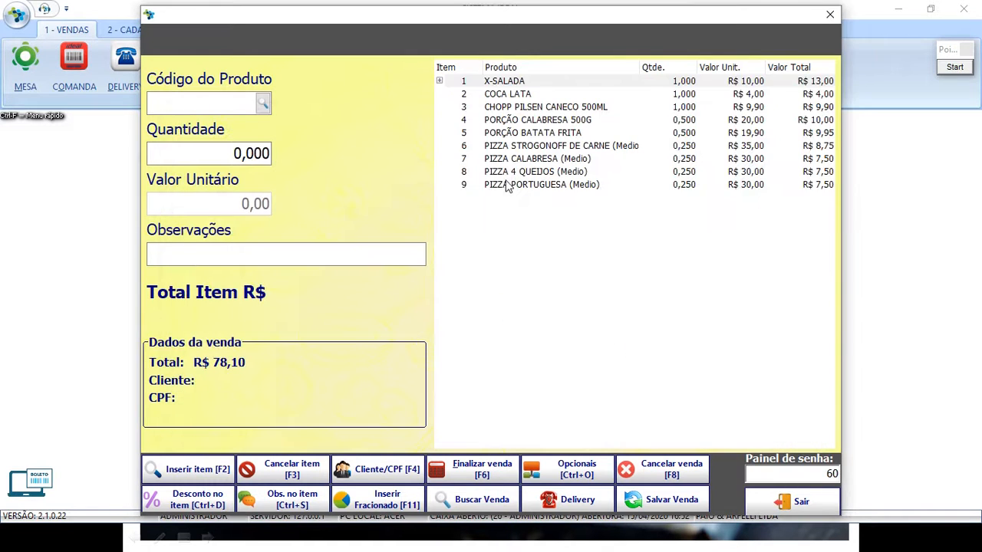
Review the restored order's item lines and the observation and optional extras attached to X-SALADA.
click(520, 95)
click(516, 108)
click(515, 120)
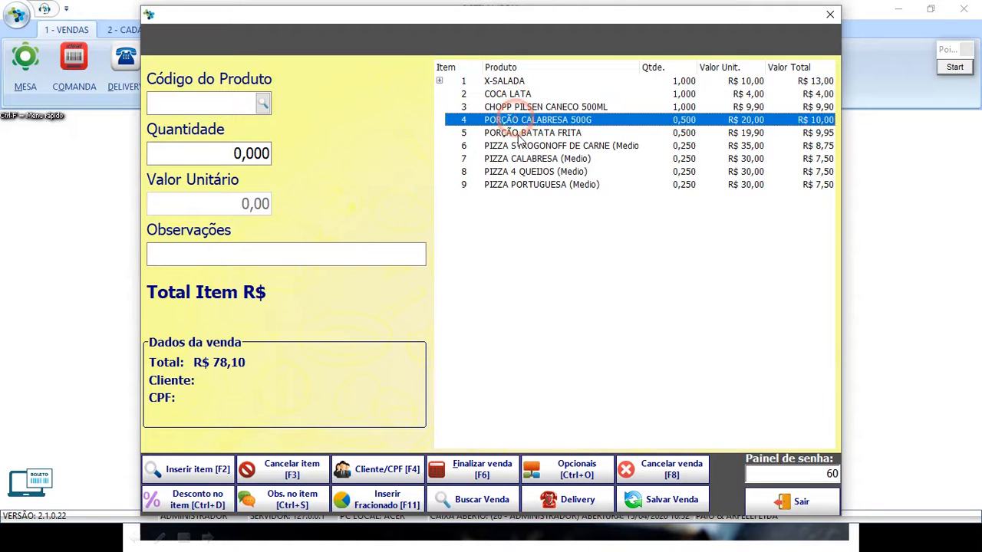
click(515, 133)
click(515, 145)
click(518, 159)
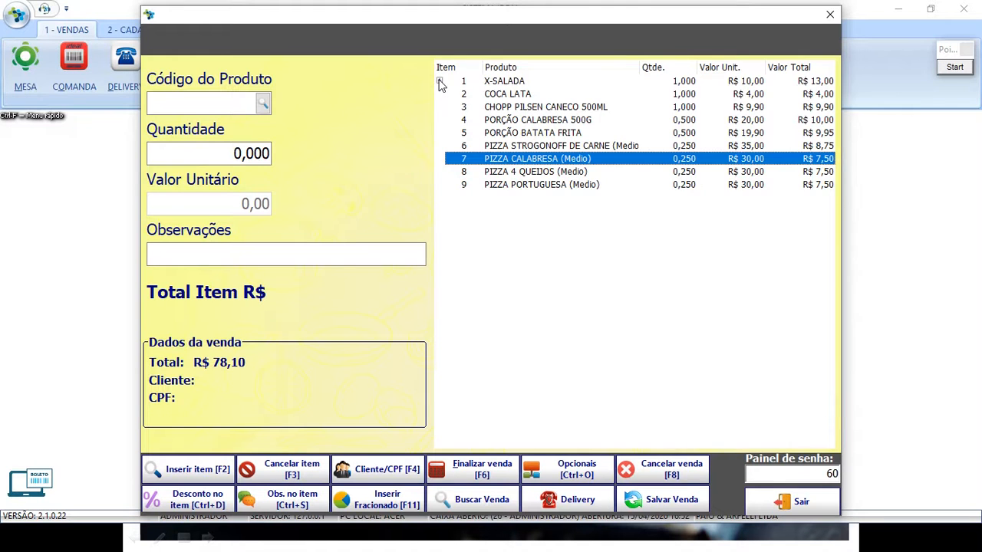
click(440, 82)
click(465, 97)
click(469, 110)
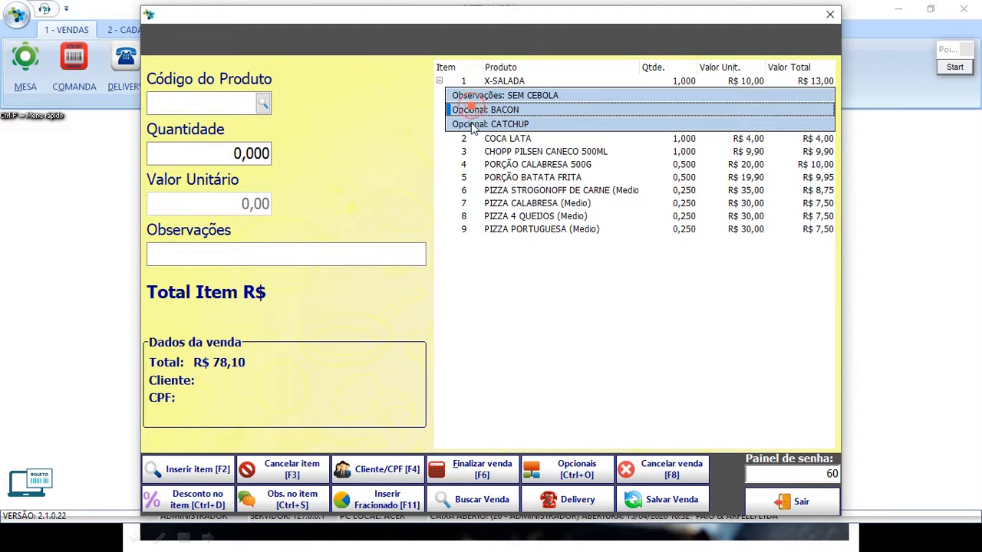
click(439, 81)
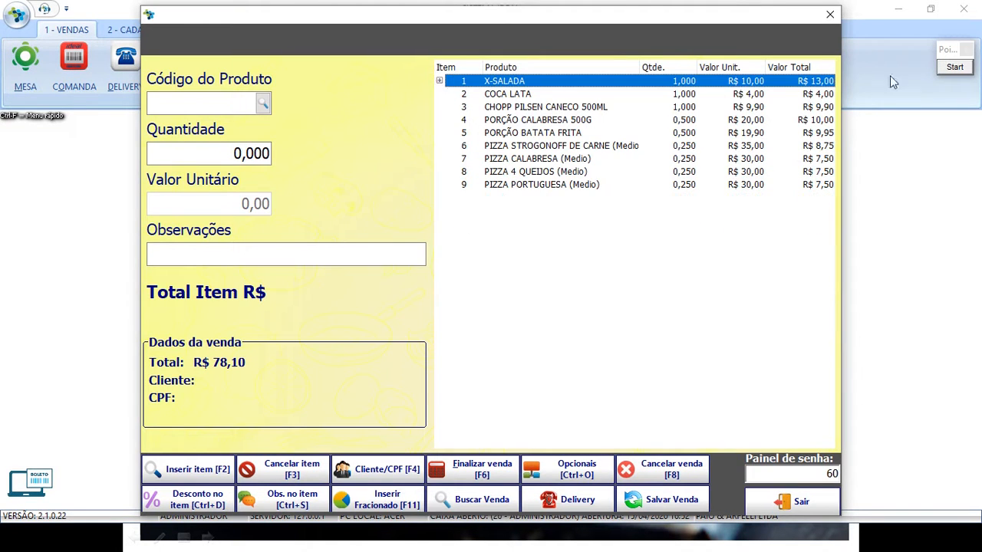
Outline the Delivery option with red rectangles and close the screen annotation.
click(954, 68)
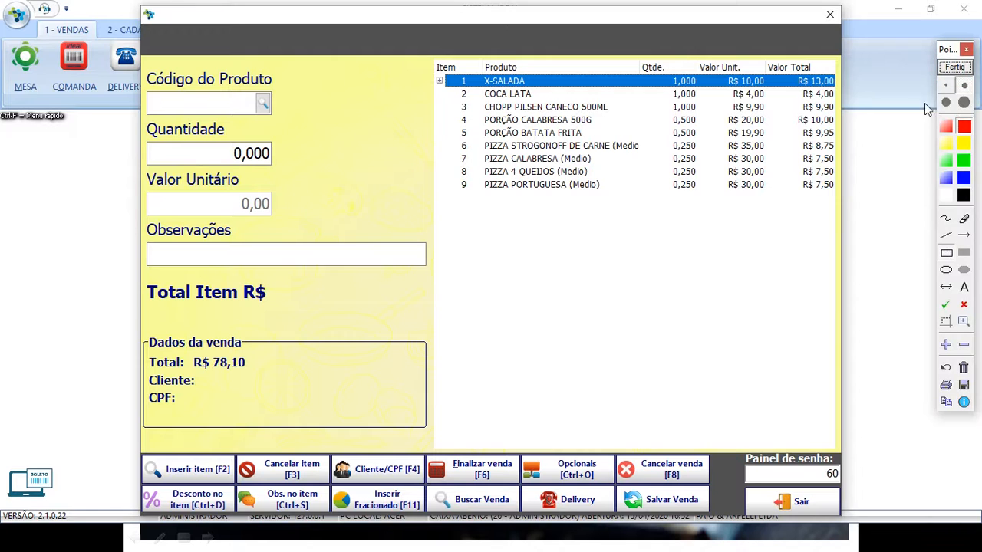
mouse_move(513, 473)
mouse_down()
mouse_move(541, 503)
mouse_move(618, 520)
mouse_up()
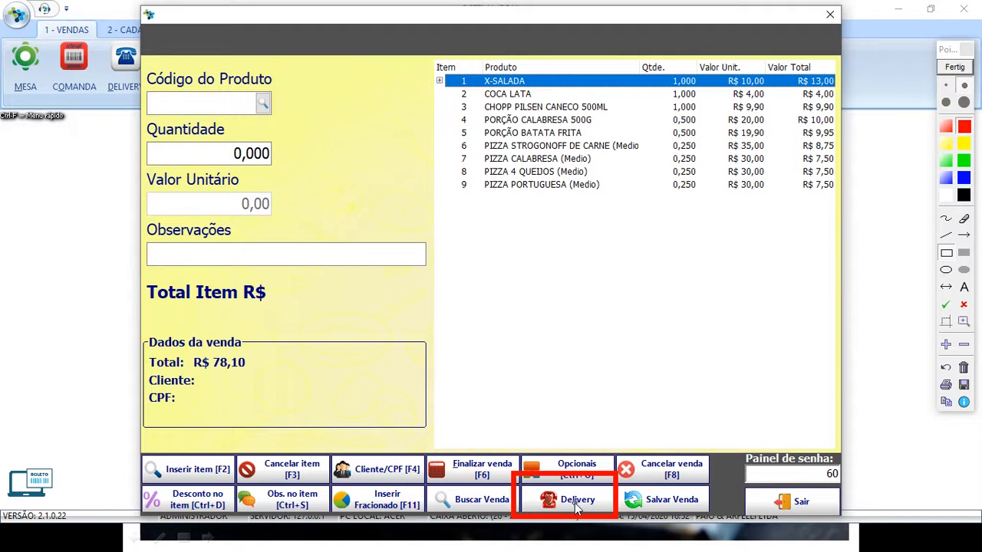
drag(532, 482, 611, 513)
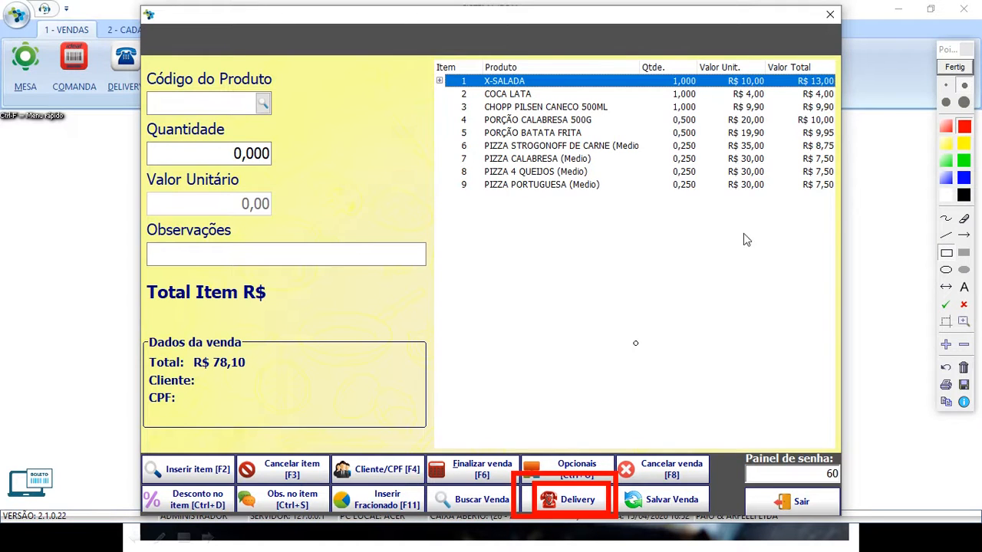
click(954, 66)
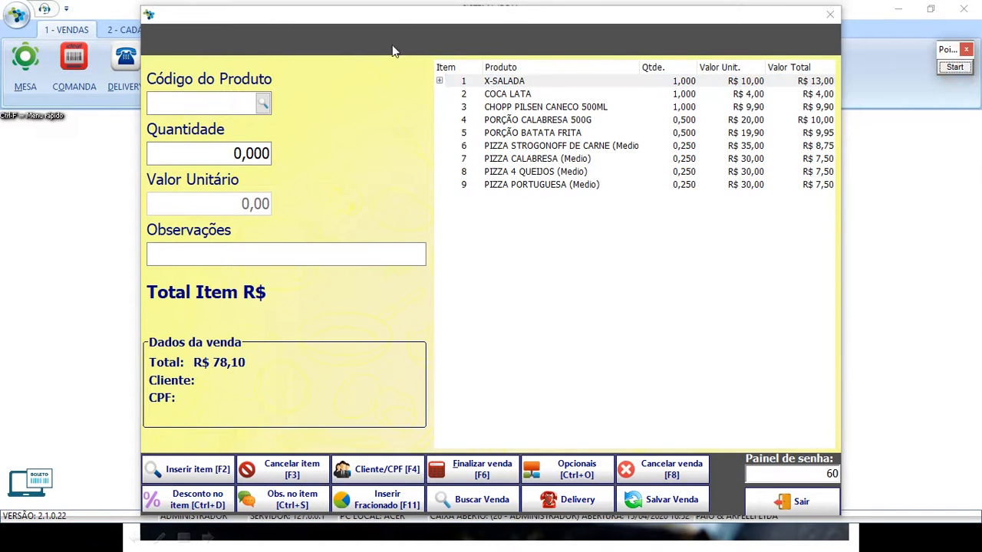
View the Delivery screen from the current sale, dismissing the caller ID message, and close it to return to the order.
click(559, 503)
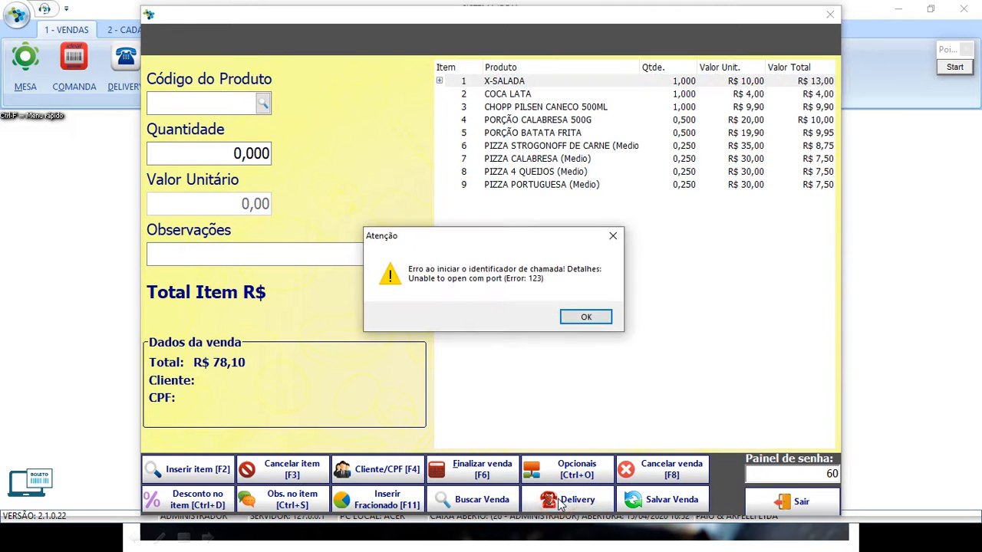
click(577, 321)
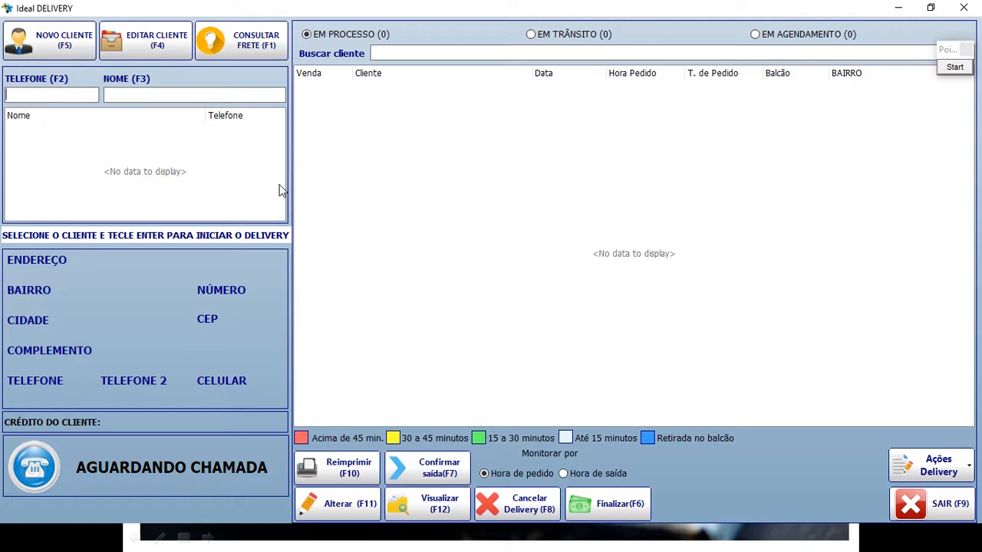
click(963, 7)
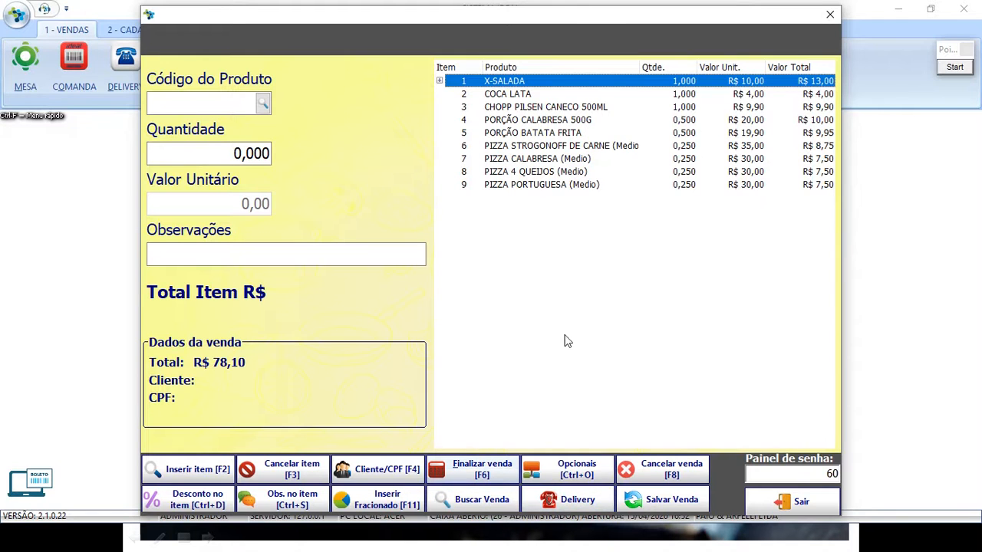
Outline the Finalizar venda option with a red rectangle and close the screen annotation.
click(955, 67)
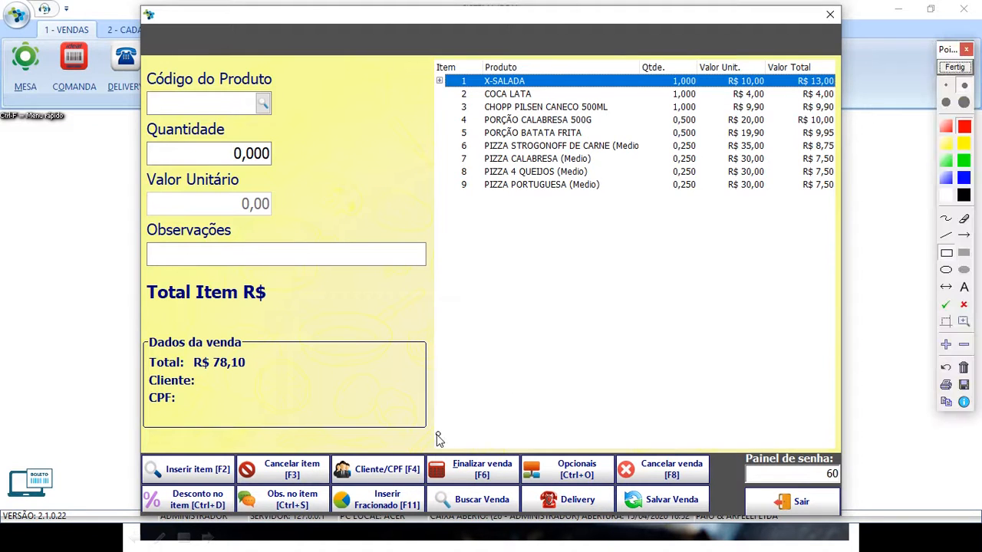
drag(419, 440, 522, 489)
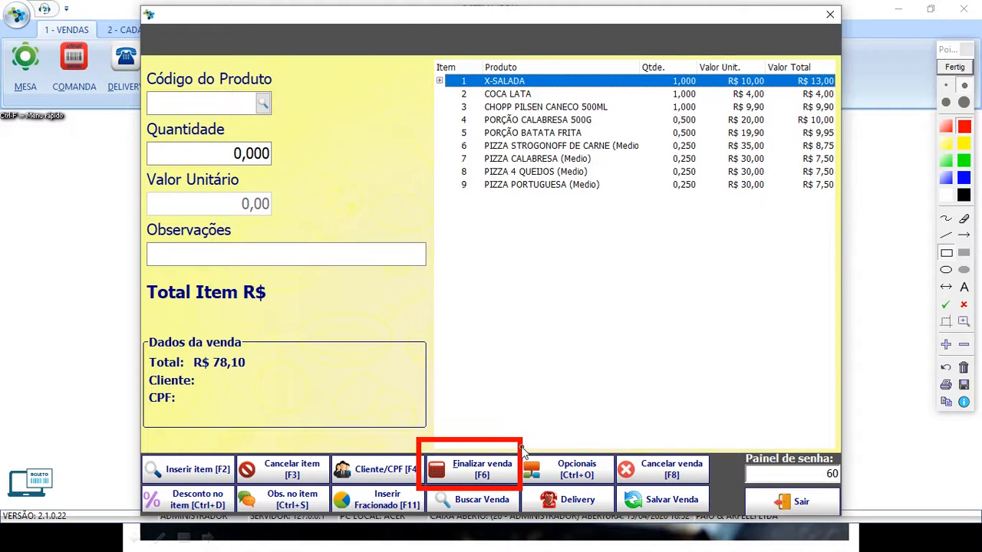
click(955, 67)
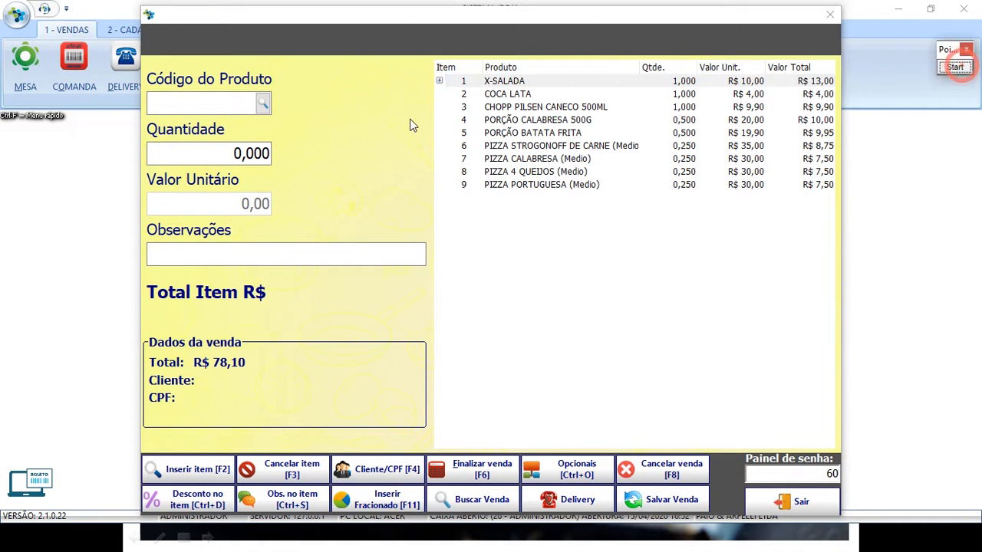
Outline the Painel de senha field with a red rectangle and close the screen annotation.
click(232, 102)
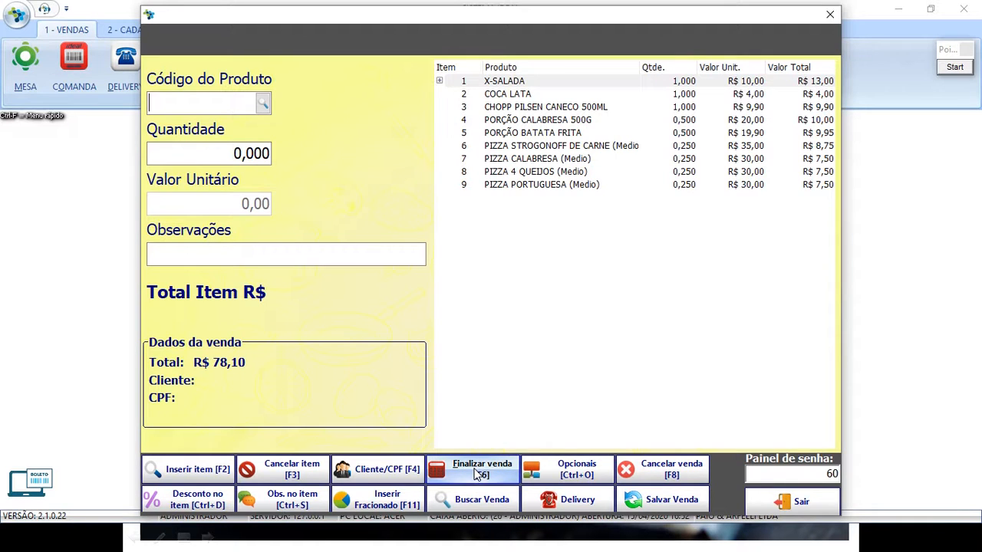
click(953, 67)
mouse_move(735, 442)
mouse_down()
mouse_move(840, 499)
mouse_move(851, 492)
mouse_up()
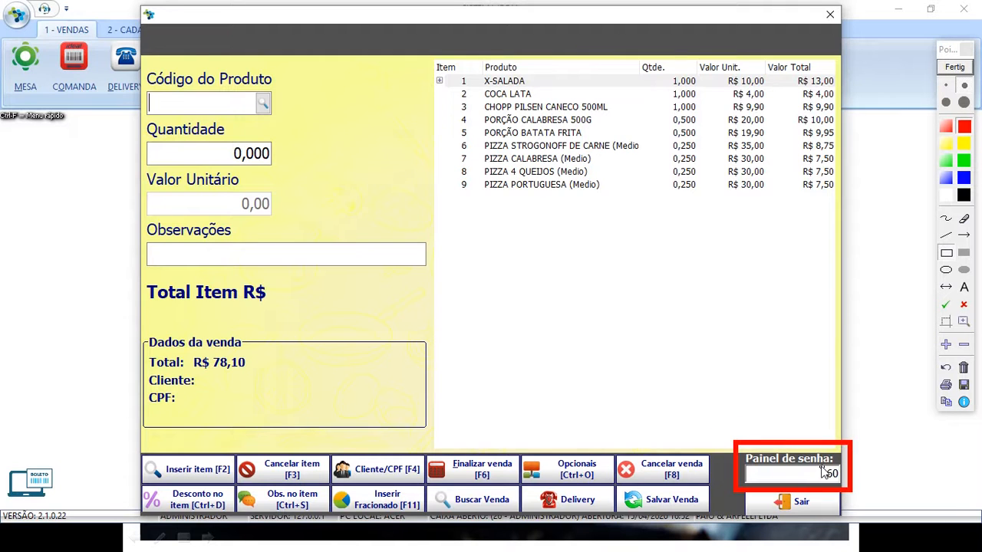
drag(843, 484, 844, 485)
click(951, 71)
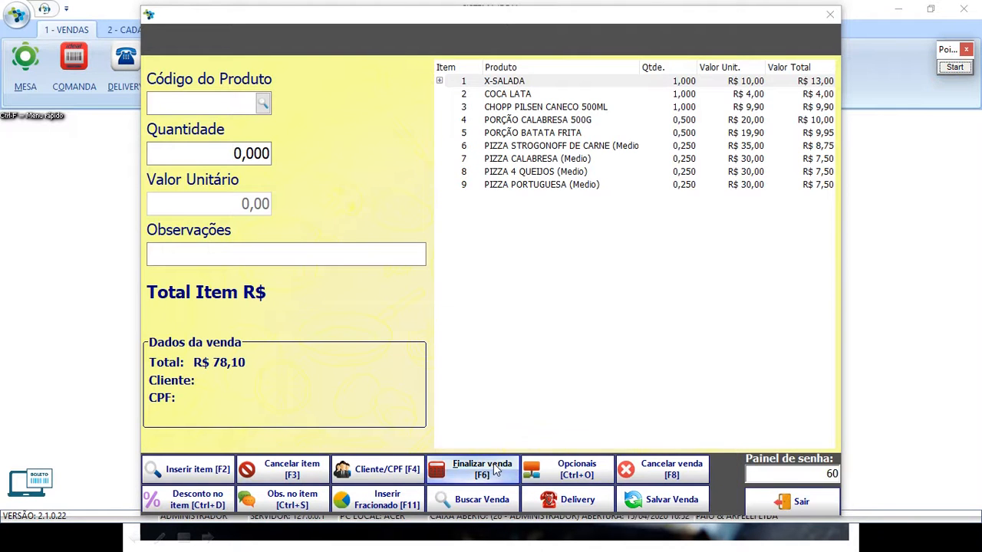
Start finalizing the sale and enter 50,00 in 2 DINHEIRO as the first form of payment.
click(495, 470)
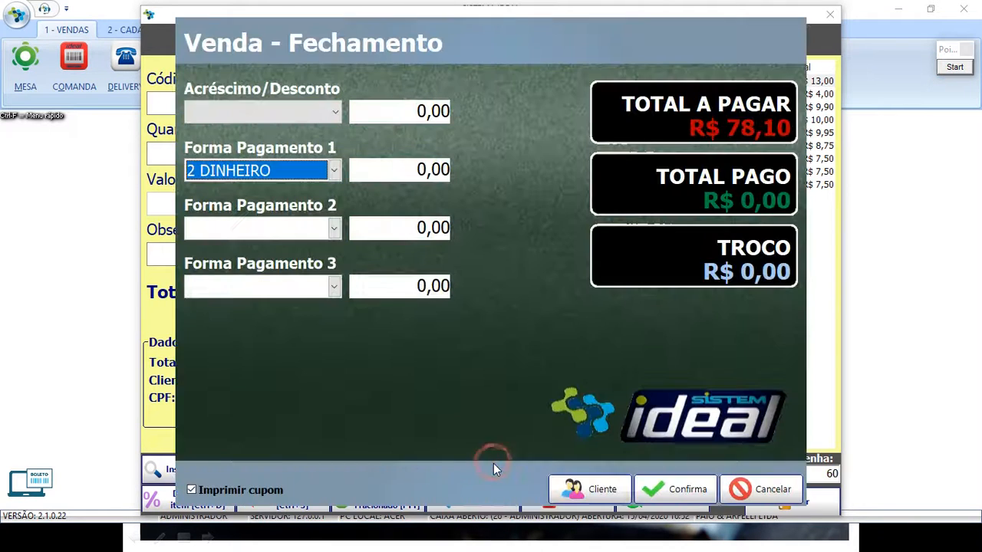
click(335, 170)
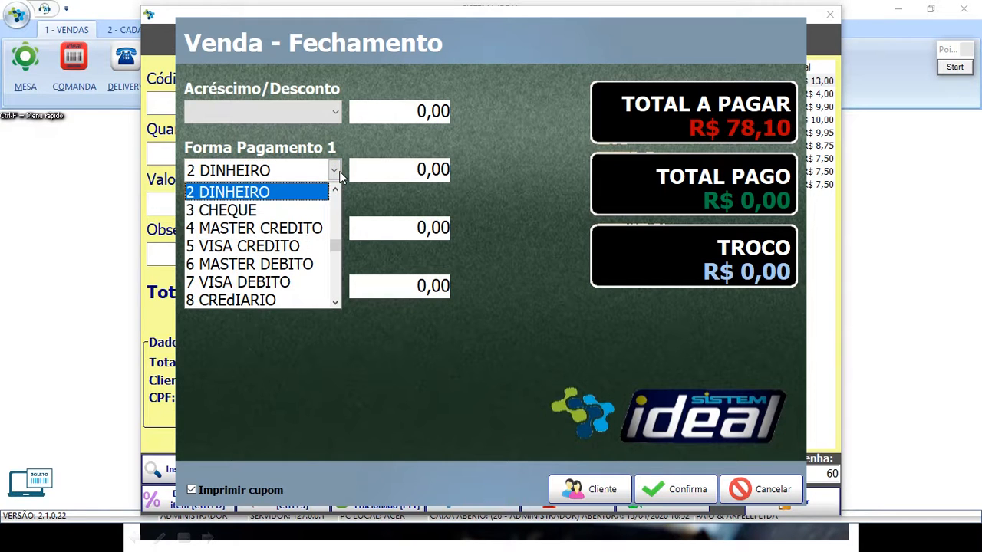
click(335, 171)
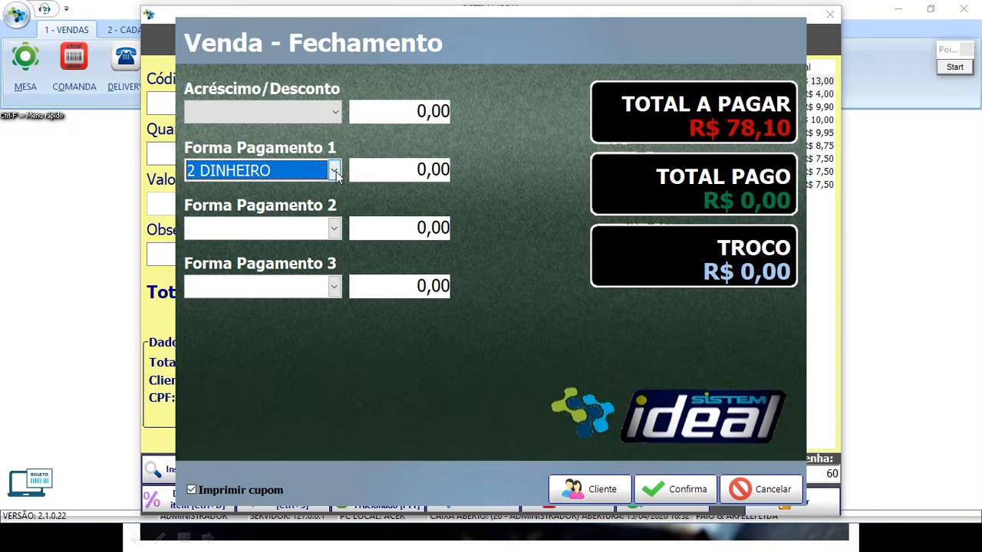
key(Tab)
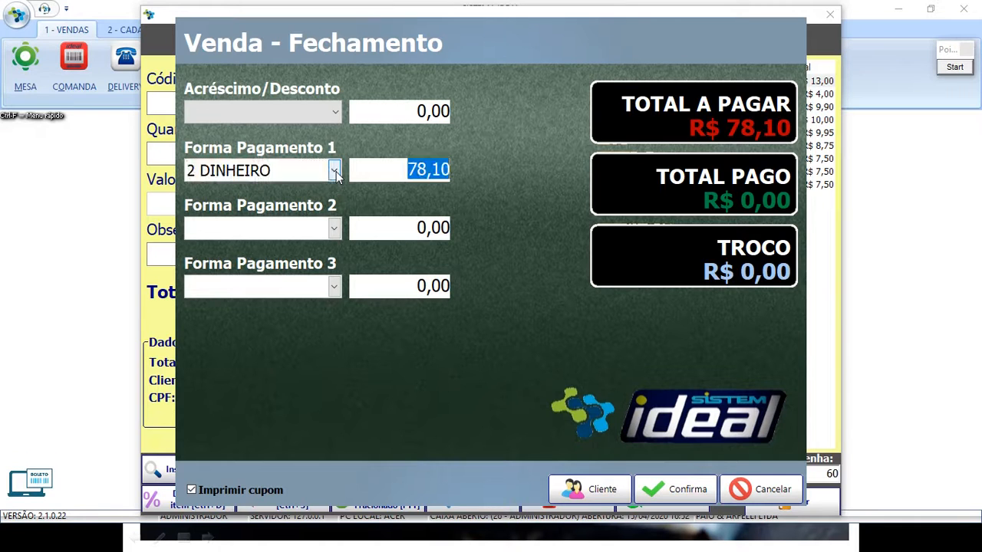
text(50)
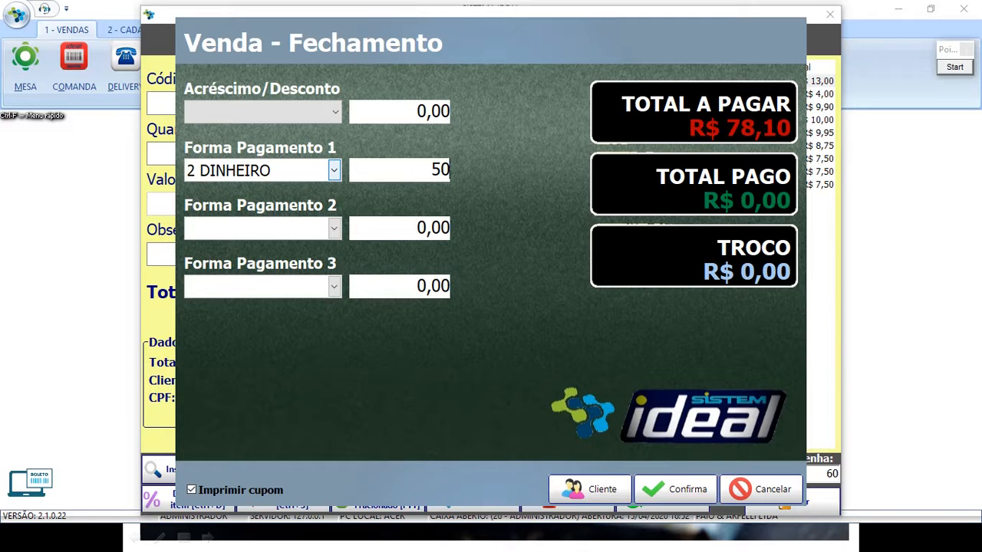
key(Tab)
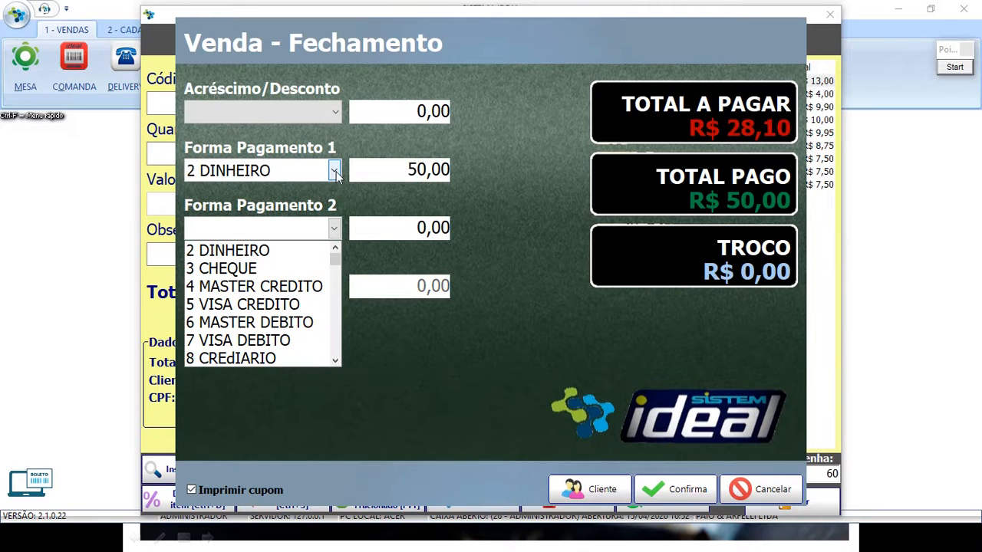
Choose 4 MASTER CREDITO as the second form of payment and fill in the remaining 28,10.
click(311, 211)
click(222, 287)
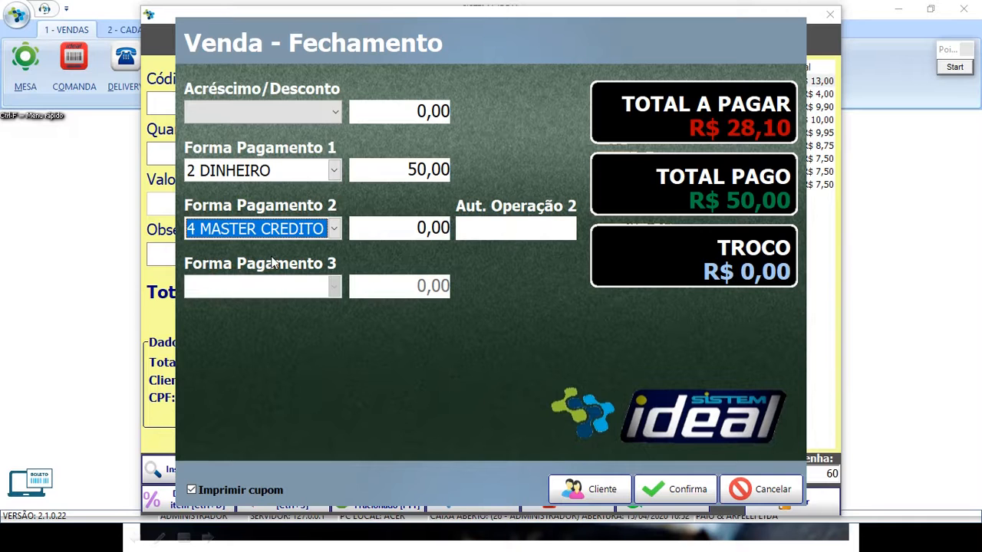
key(Tab)
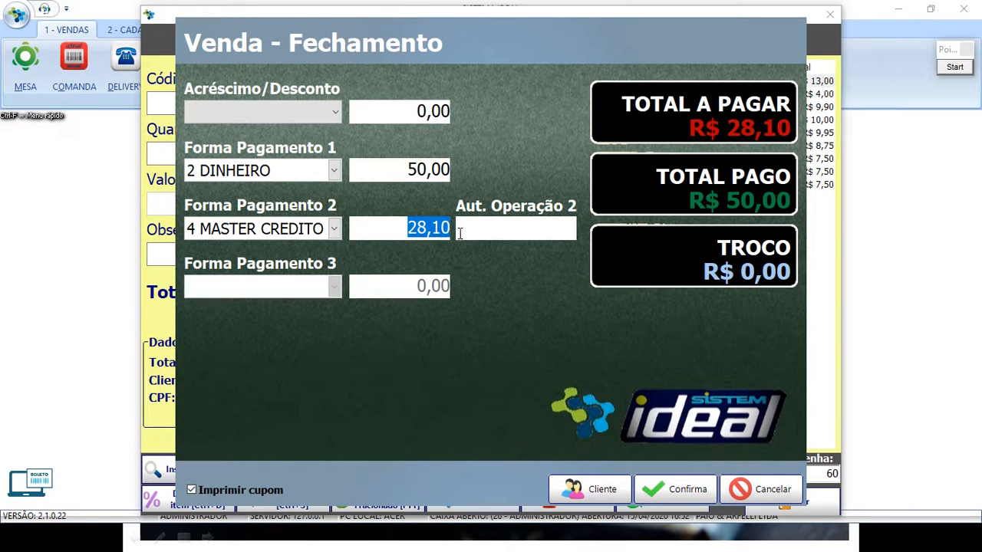
Enter 1 in Aut. Operação 2, confirm the split payment, and back out of the sale closing without choosing a fiscal option.
click(486, 227)
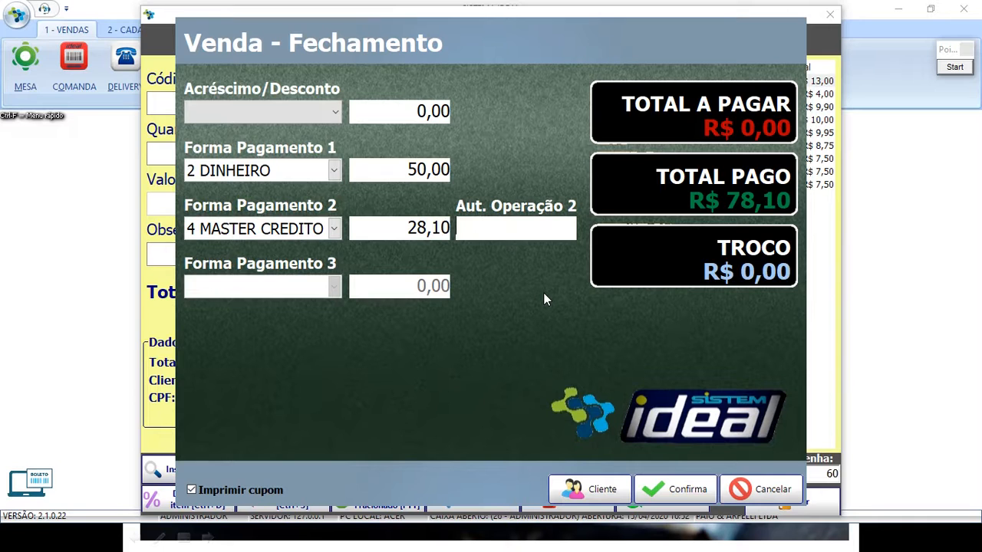
text(1)
key(Tab)
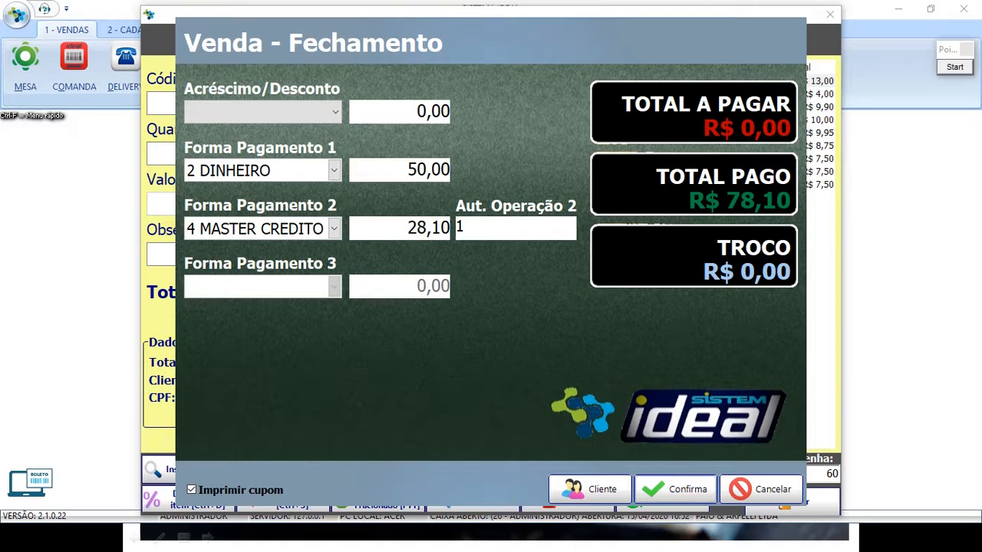
key(Return)
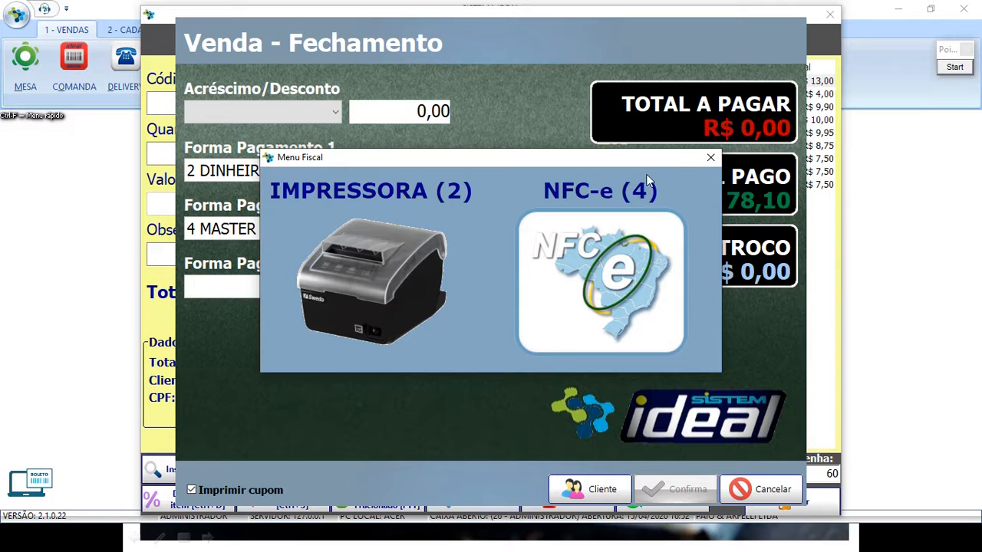
click(712, 160)
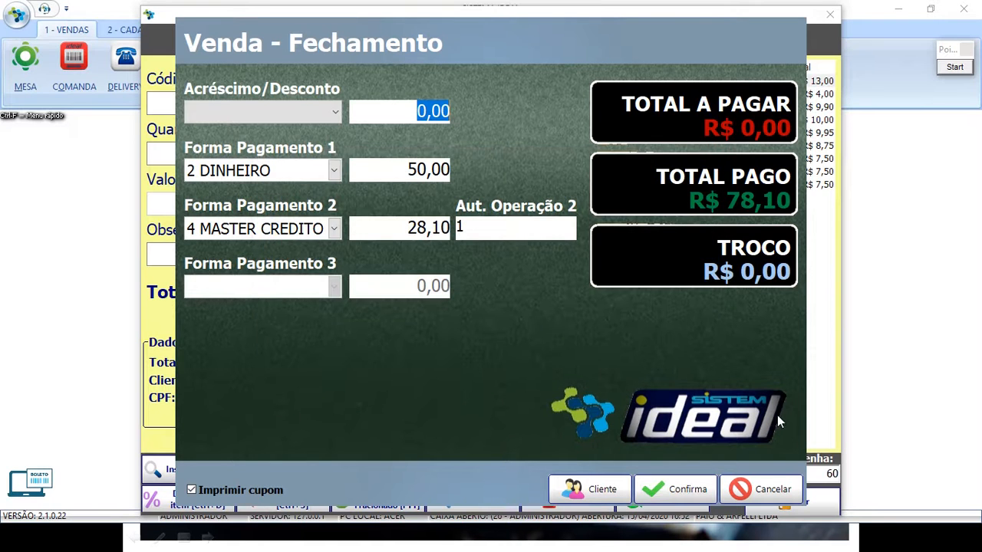
click(764, 493)
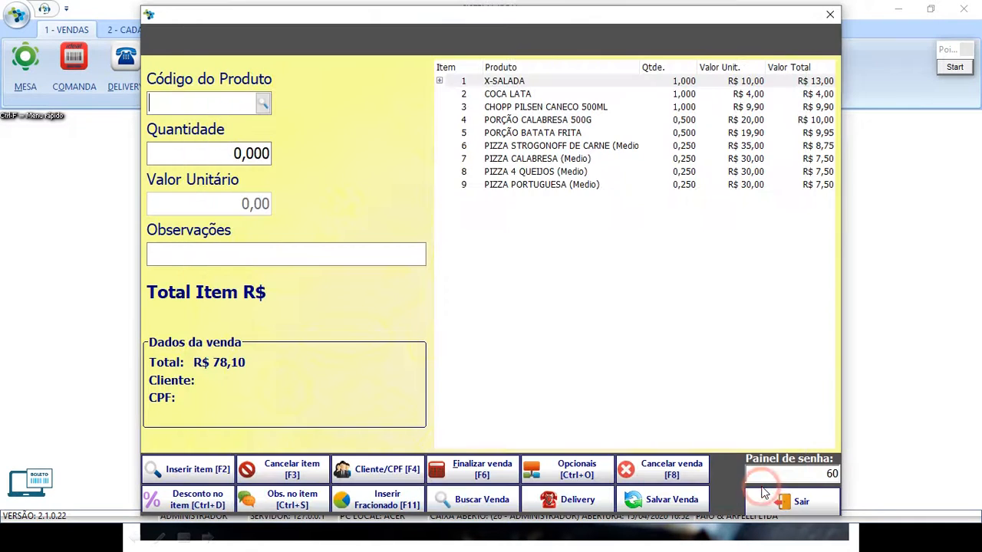
Finalize the sale with 7 VISA DEBITO for the full 78,10, and back out without choosing a fiscal option.
click(495, 475)
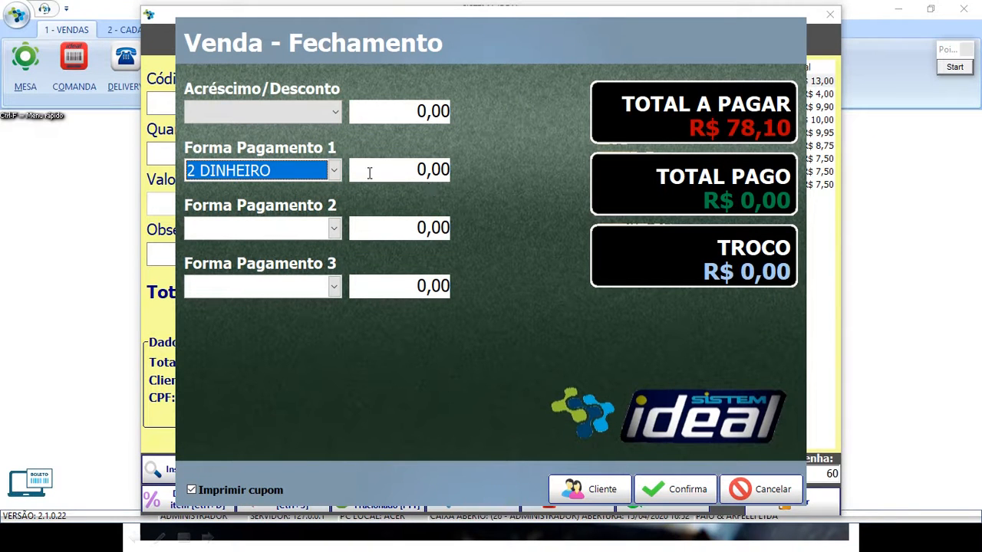
click(334, 172)
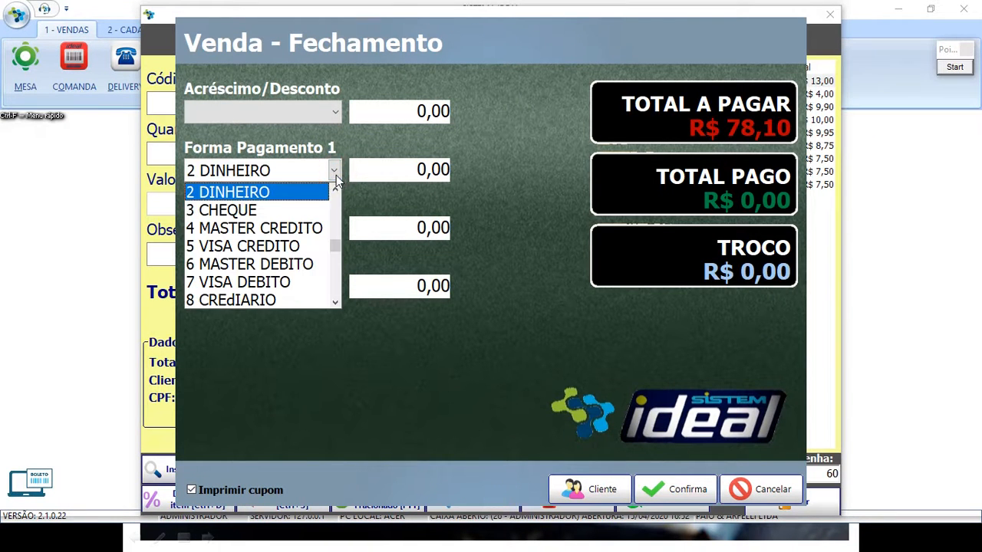
click(244, 282)
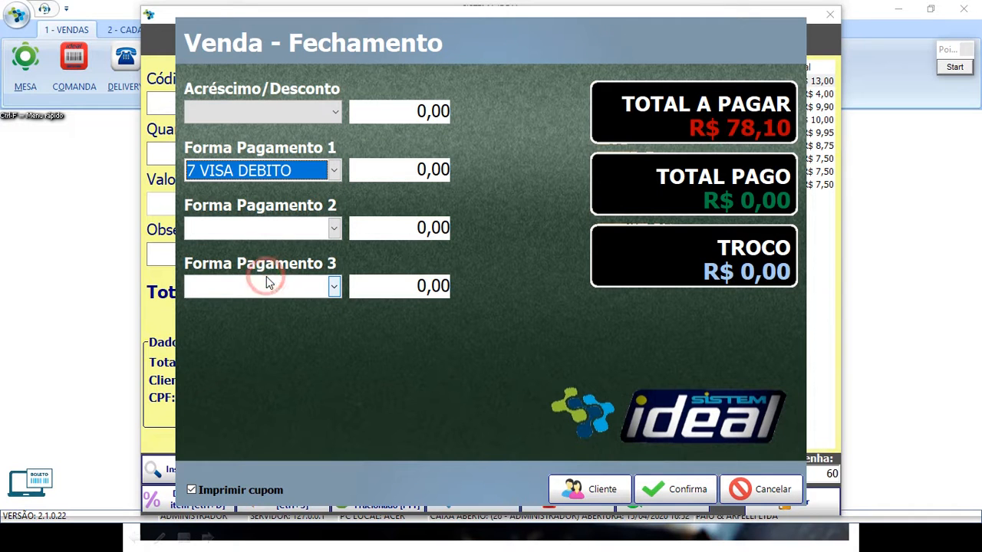
key(Tab)
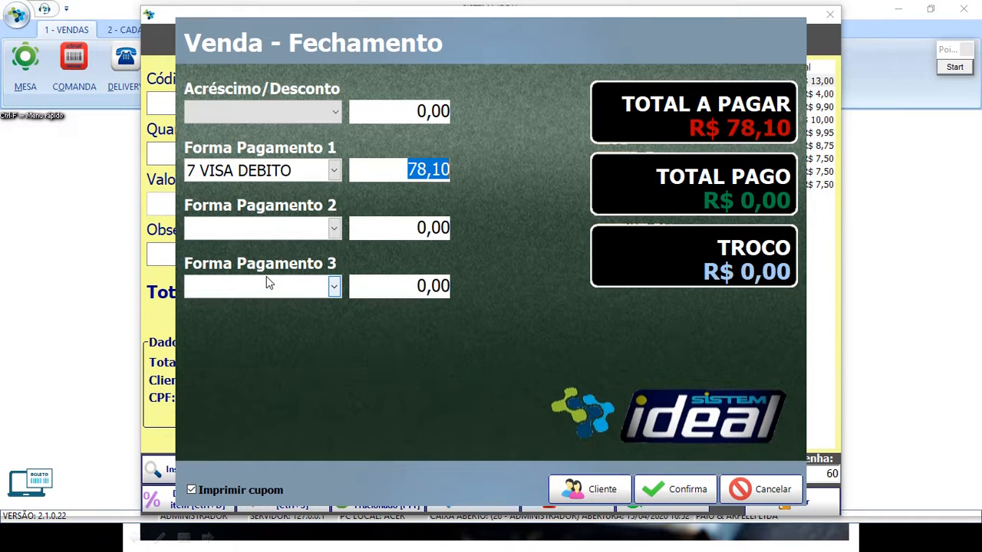
key(Return)
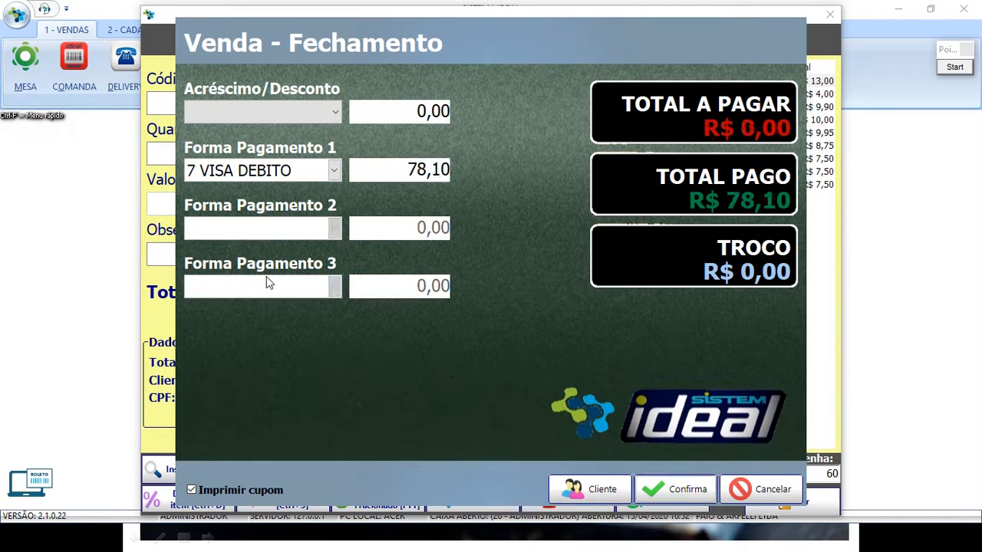
key(Return)
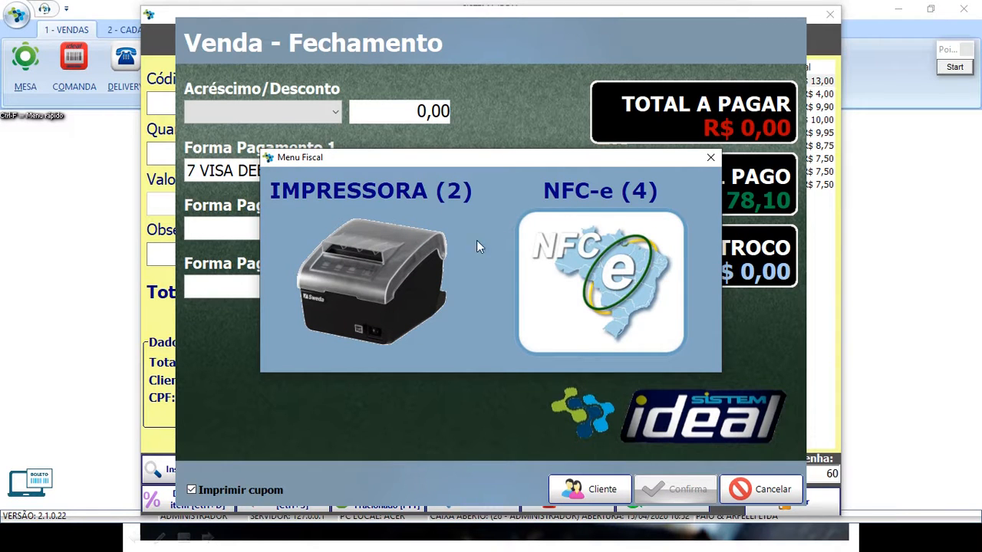
click(707, 160)
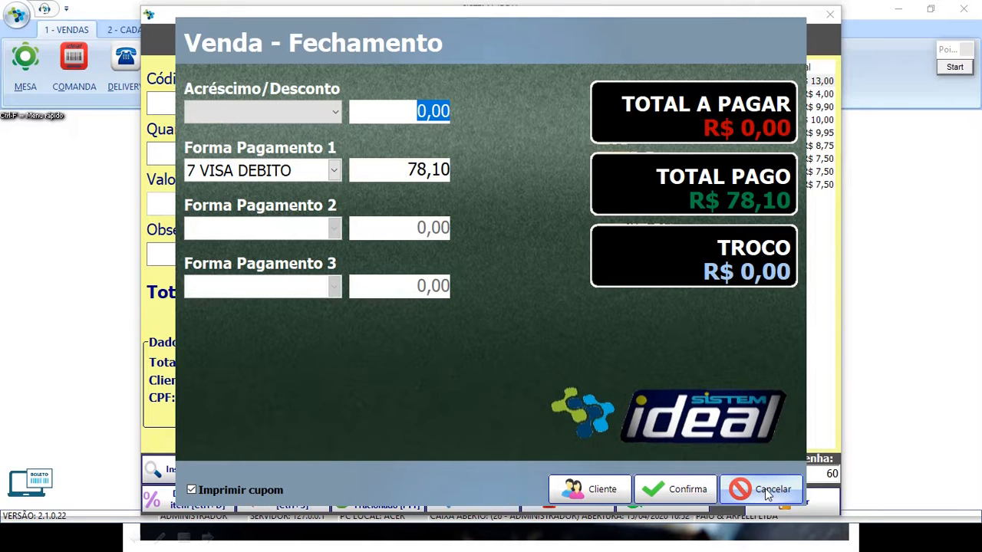
click(765, 490)
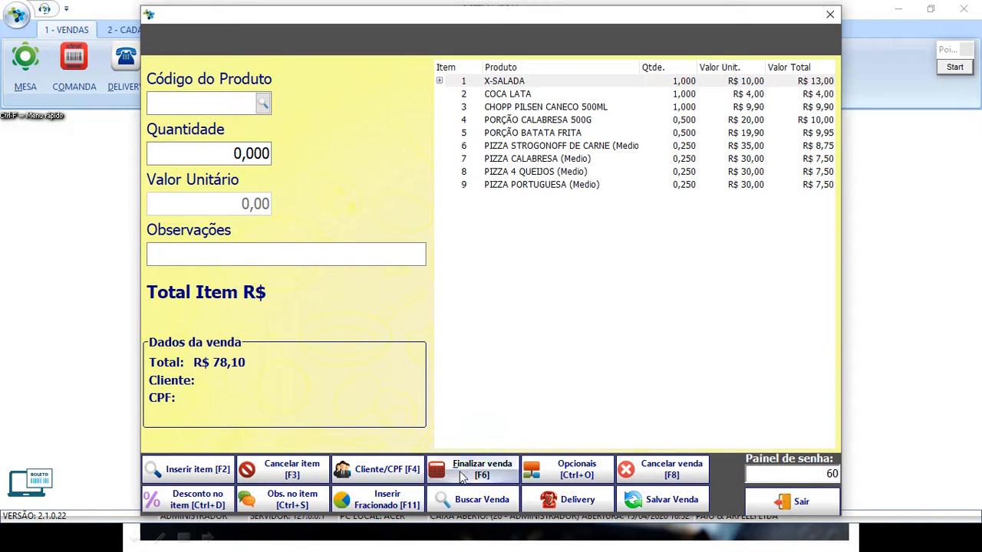
Reopen the sale closing and outline the Acréscimo/Desconto fields and the TOTAL A PAGAR box and amount with red rectangles, closing the annotation.
click(460, 474)
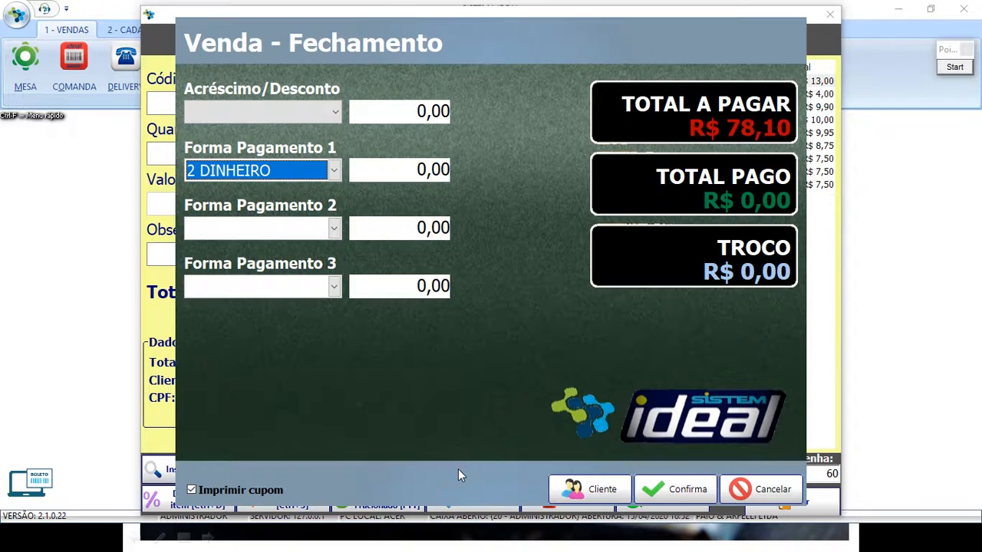
key(ctrl+shift+f)
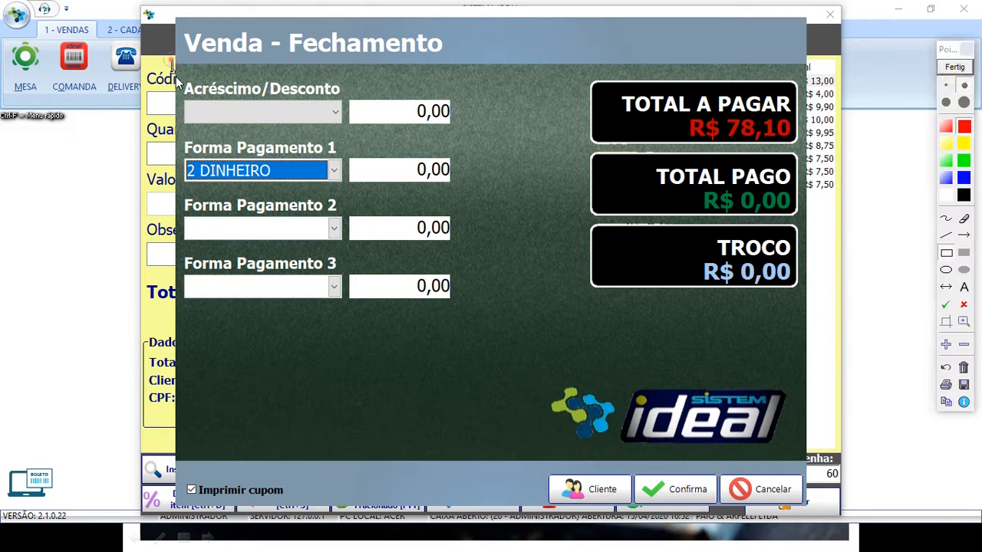
drag(171, 63, 473, 133)
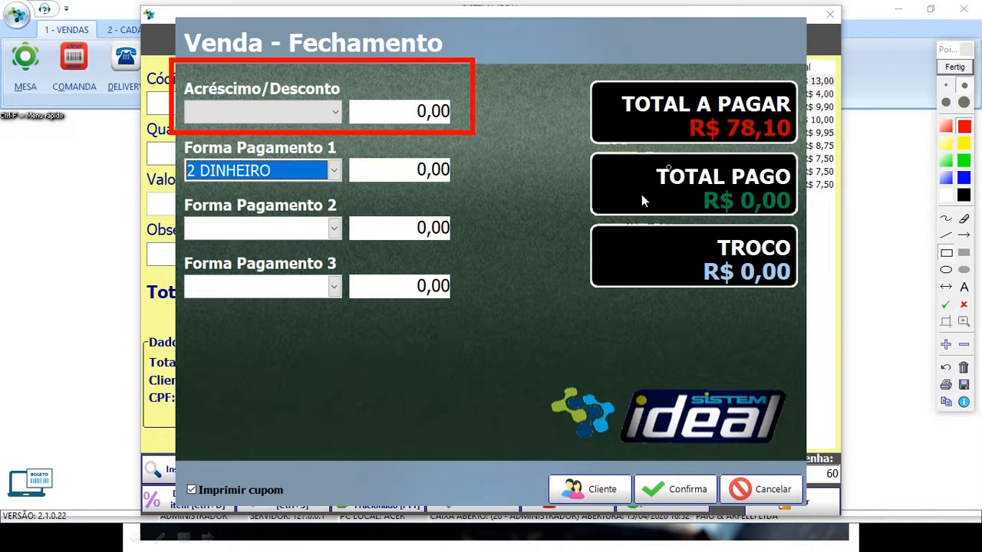
mouse_move(579, 67)
mouse_down()
mouse_move(685, 133)
mouse_move(818, 148)
mouse_up()
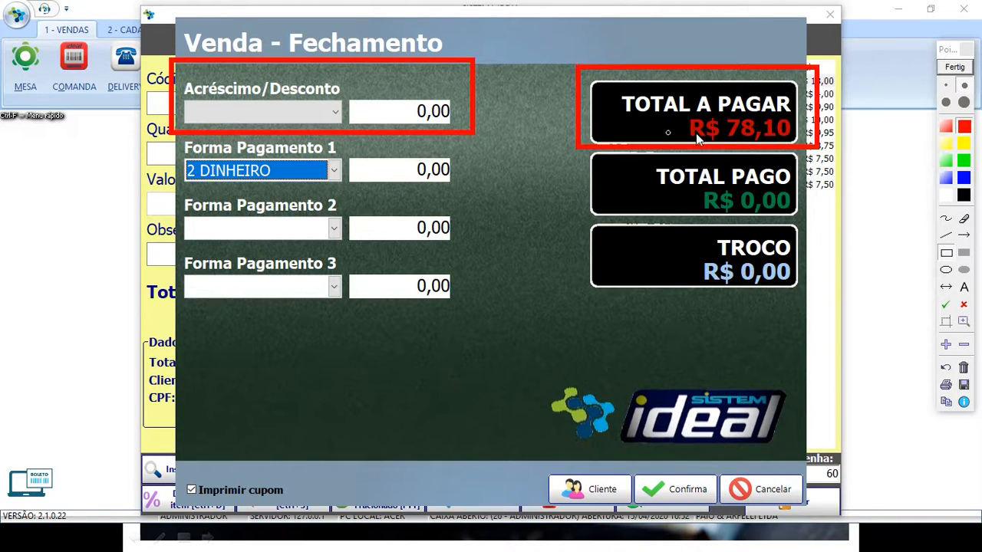
drag(688, 105, 812, 154)
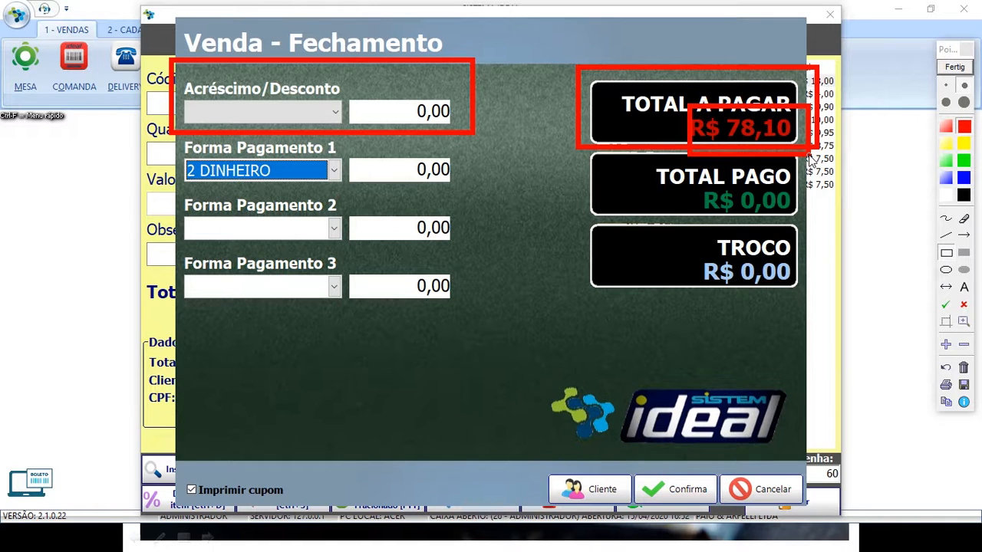
mouse_move(163, 71)
mouse_down()
mouse_move(271, 102)
mouse_move(384, 108)
mouse_up()
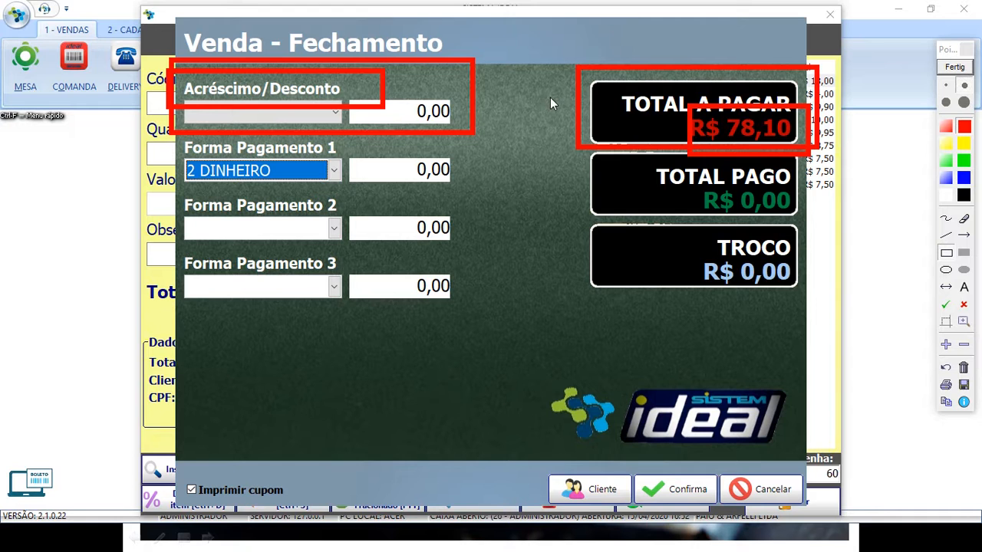
click(955, 68)
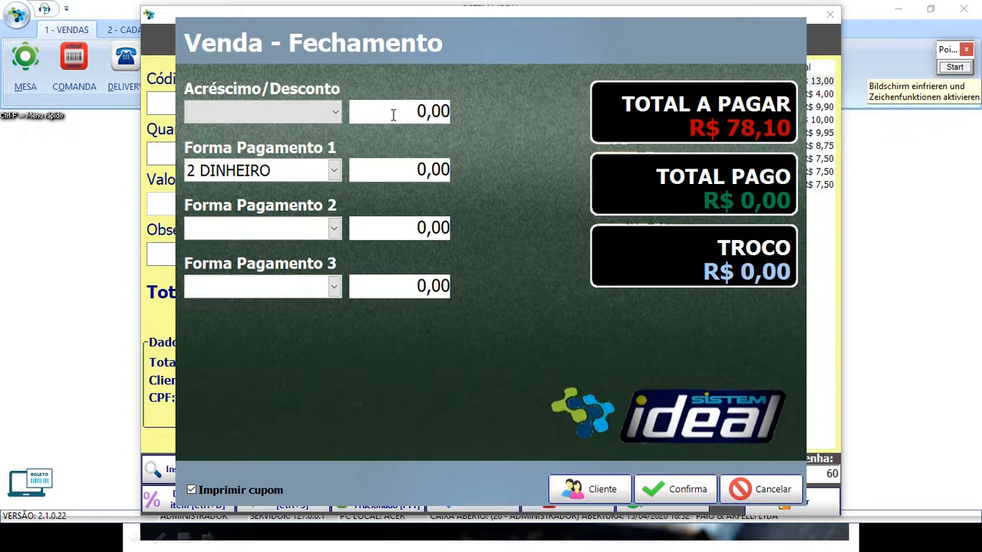
Apply a Desconto - R$ of 3,10 to the sale.
click(337, 114)
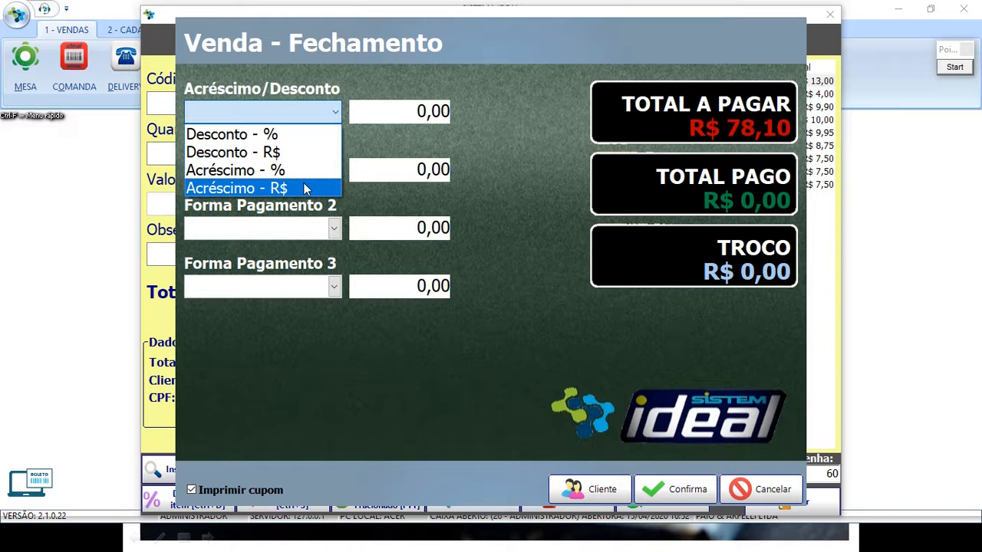
click(270, 153)
click(373, 111)
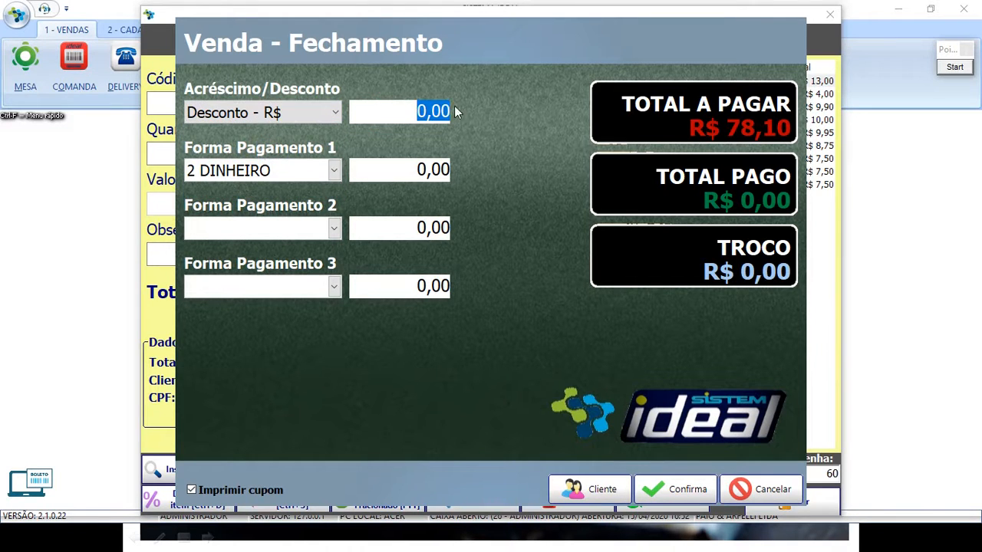
text(3,10)
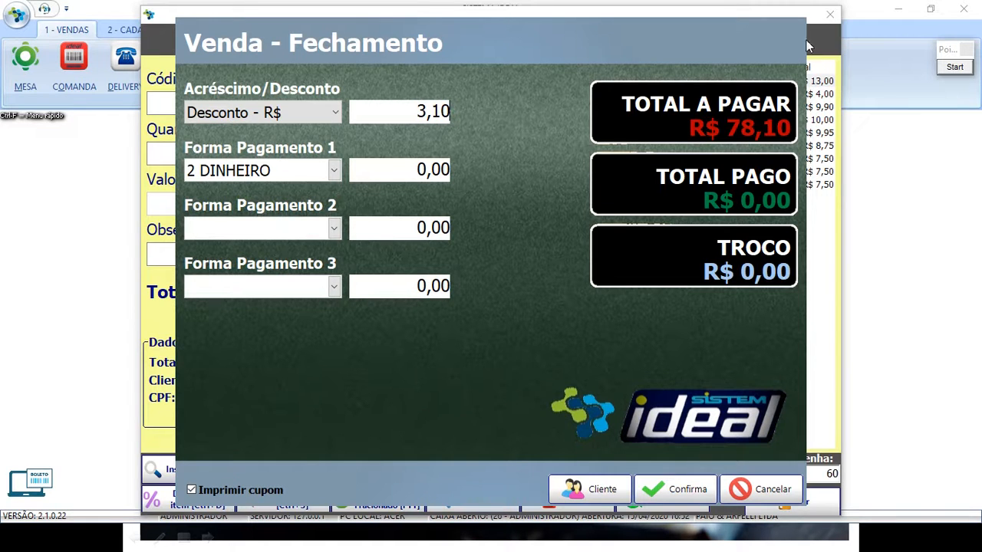
click(391, 108)
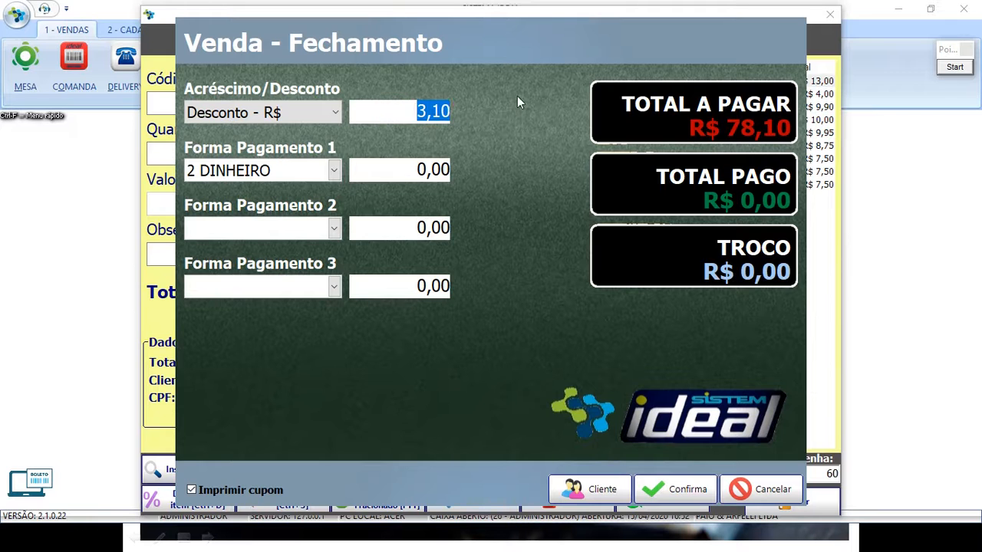
key(Tab)
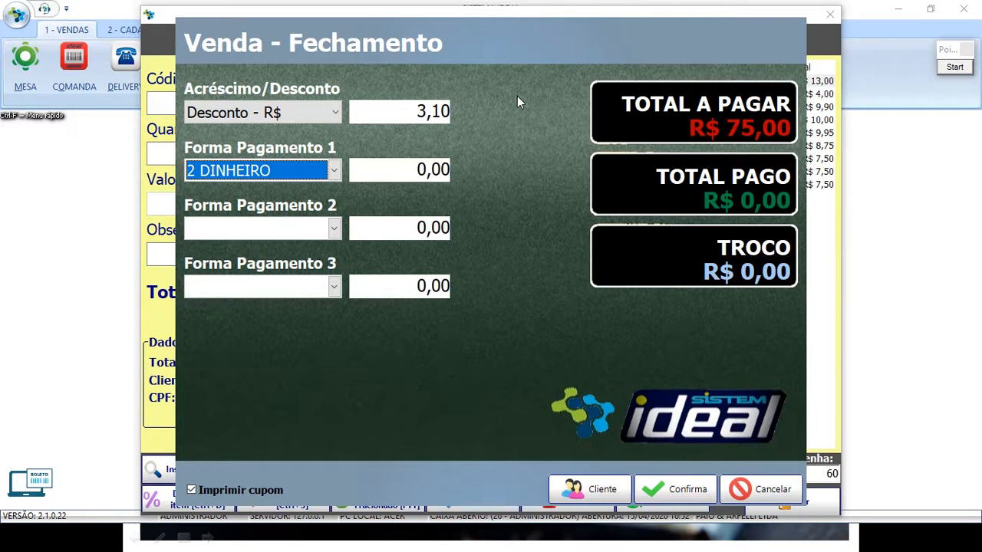
Outline the TOTAL A PAGAR box with a red rectangle, undo the extra rectangle around its amount, and close the annotation.
click(954, 67)
drag(818, 149, 571, 66)
drag(678, 105, 810, 149)
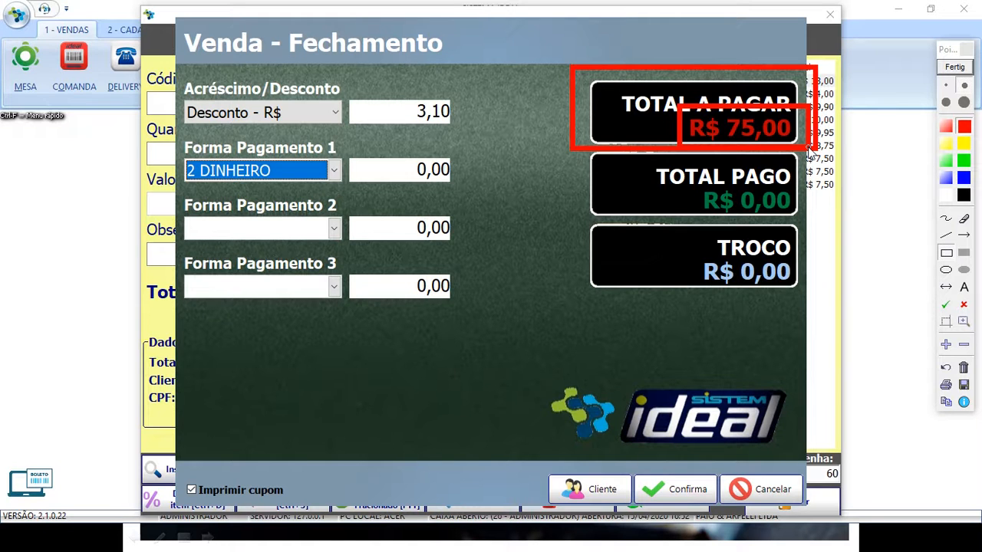
click(946, 368)
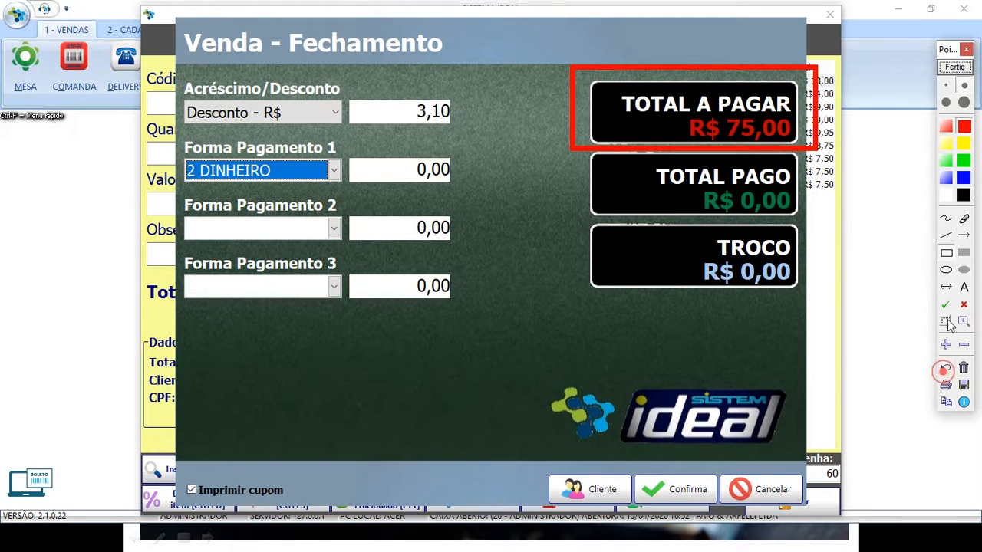
click(955, 67)
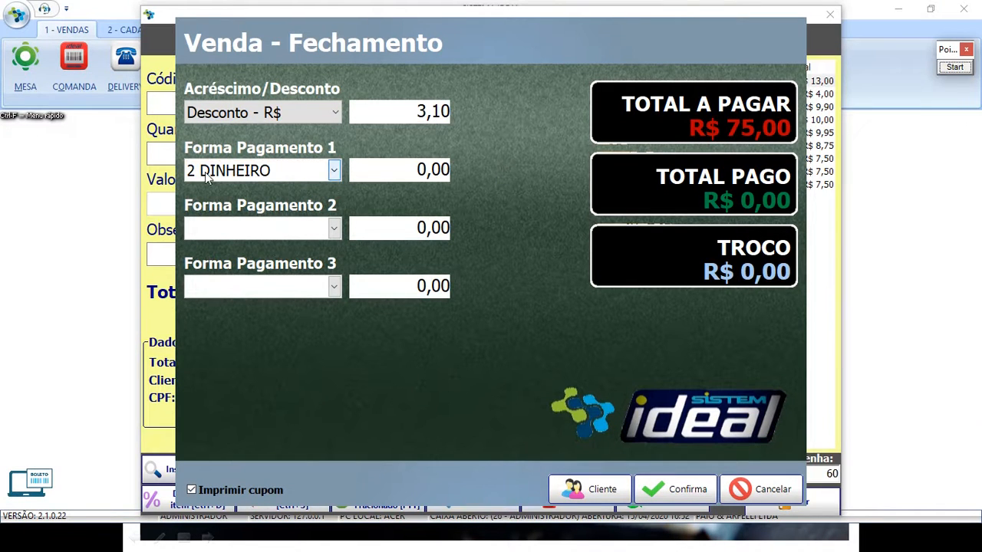
Try to confirm the discounted sale with 75,00 in 2 DINHEIRO as the first form of payment.
click(250, 177)
click(252, 189)
key(Return)
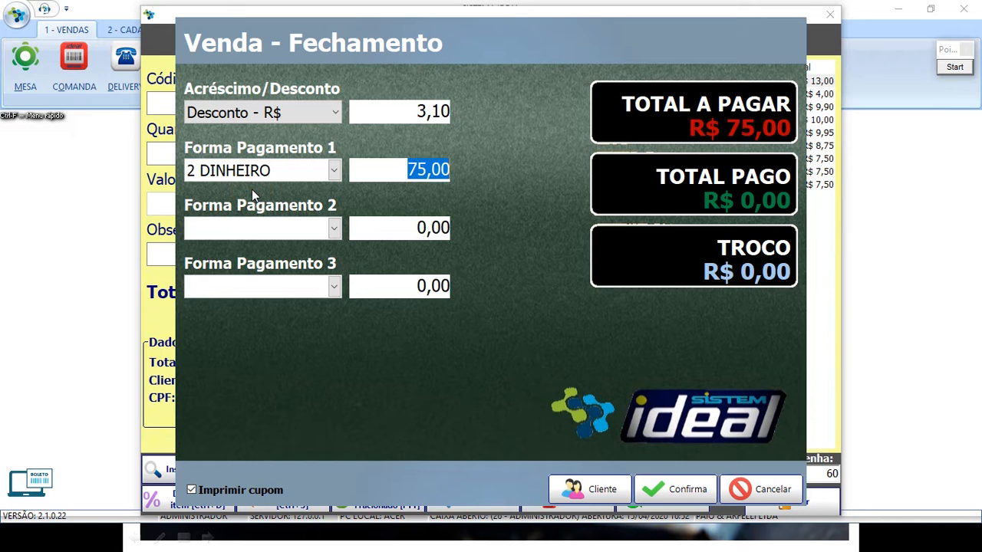
key(Return)
key(Return)
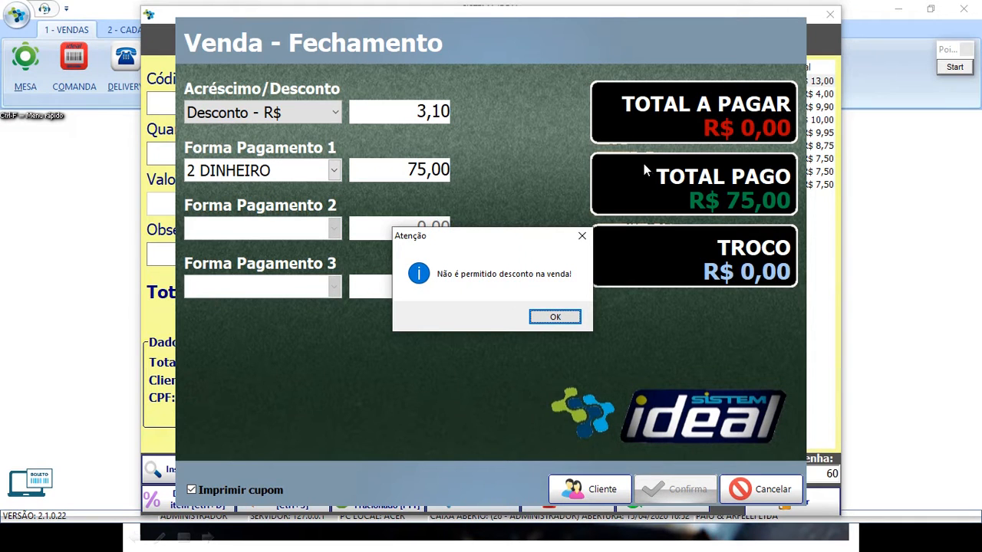
Outline the Atenção message with a red rectangle, close the screen annotation, and dismiss the message.
click(955, 68)
drag(407, 235, 598, 338)
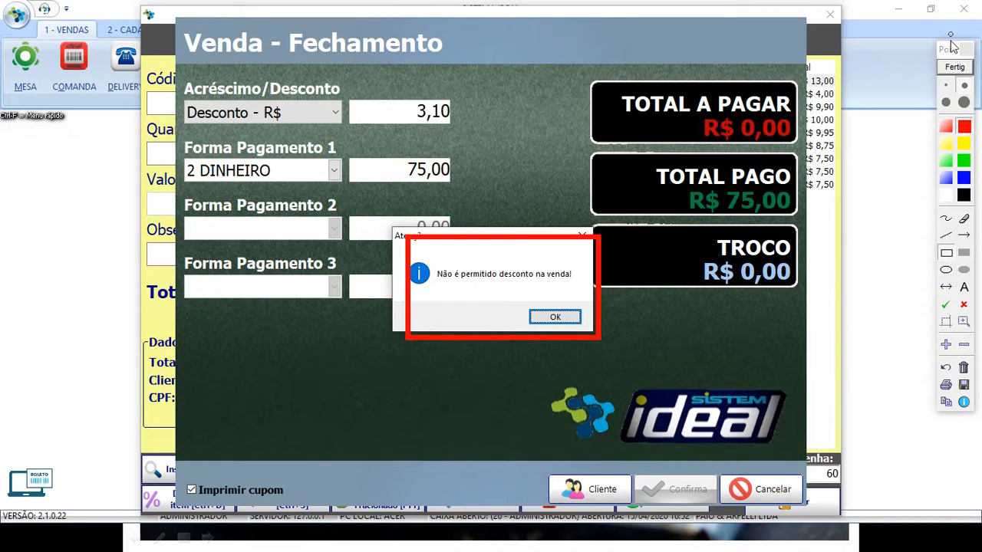
click(956, 68)
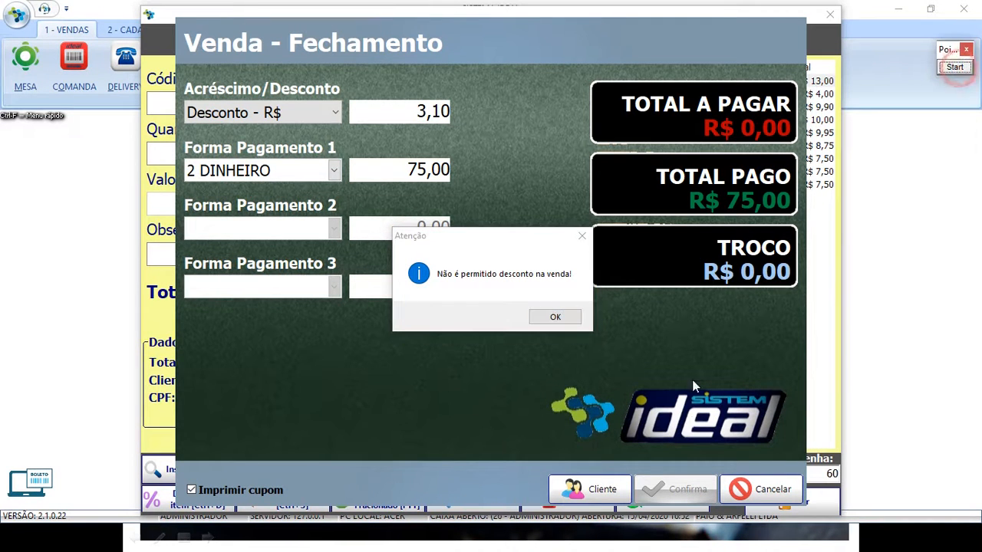
click(570, 316)
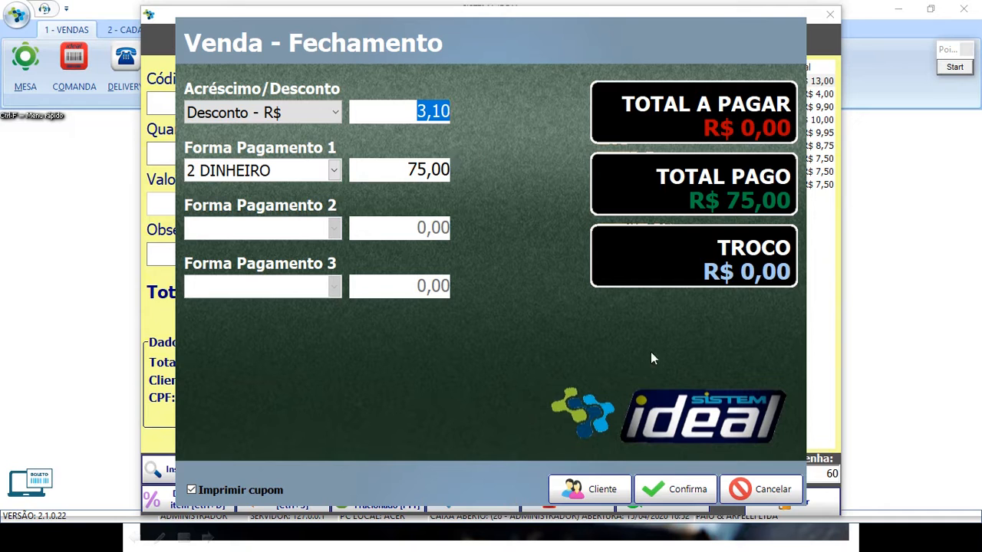
Finalize the sale with the discount set to 0,00 and 78,10 paid in 2 DINHEIRO, issuing it through IMPRESSORA (2).
text(0,00)
key(Tab)
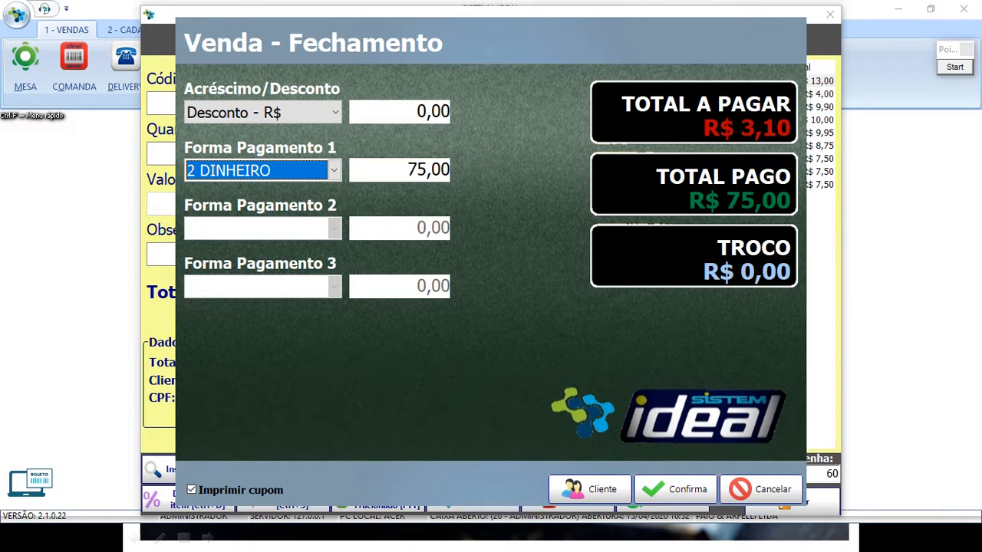
key(Tab)
text(78,1)
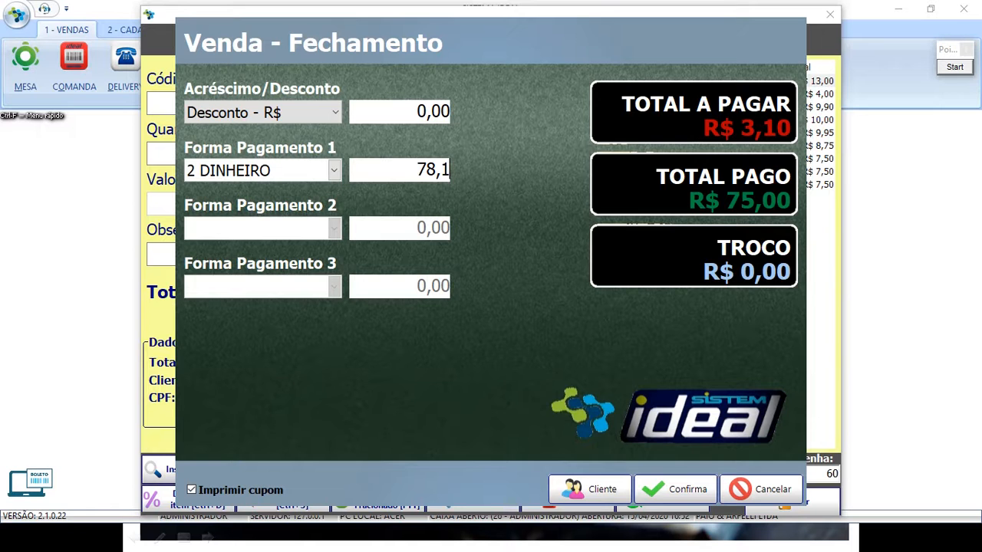
text(0)
key(Tab)
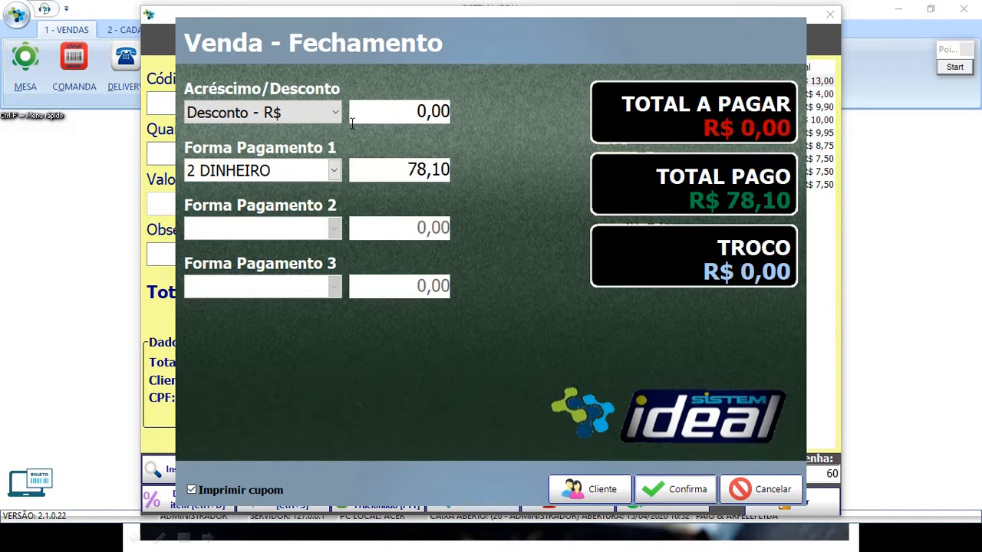
key(Return)
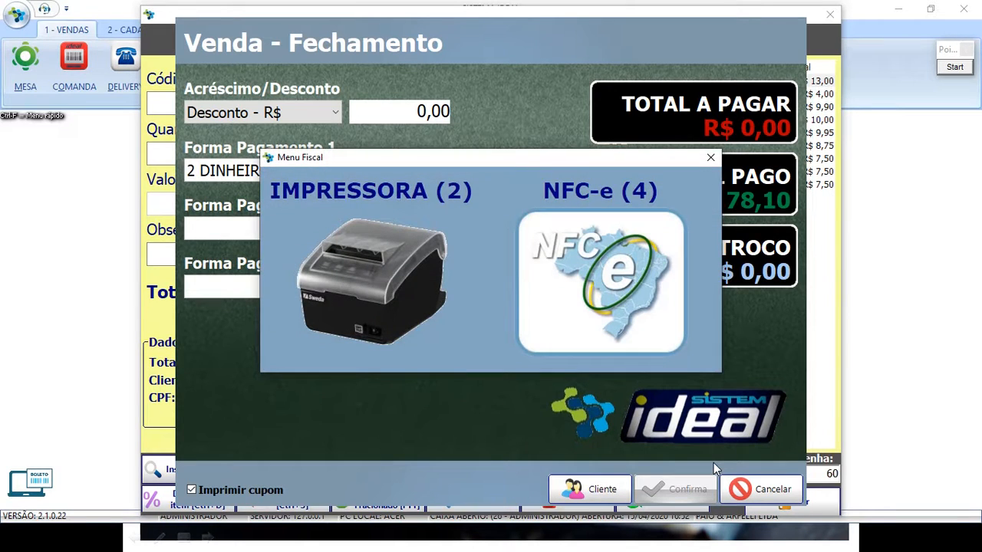
click(397, 282)
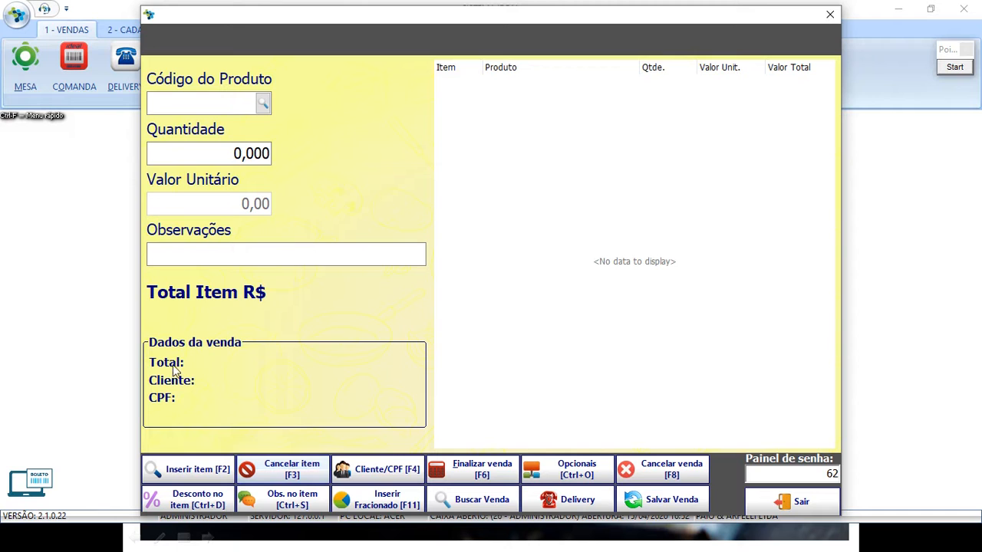
Outline the sale command buttons and the Painel de senha area with red rectangles, undoing the one over the product fields, and close the annotation.
click(954, 67)
mouse_move(114, 55)
mouse_down()
mouse_move(209, 109)
mouse_move(296, 258)
mouse_move(335, 434)
mouse_up()
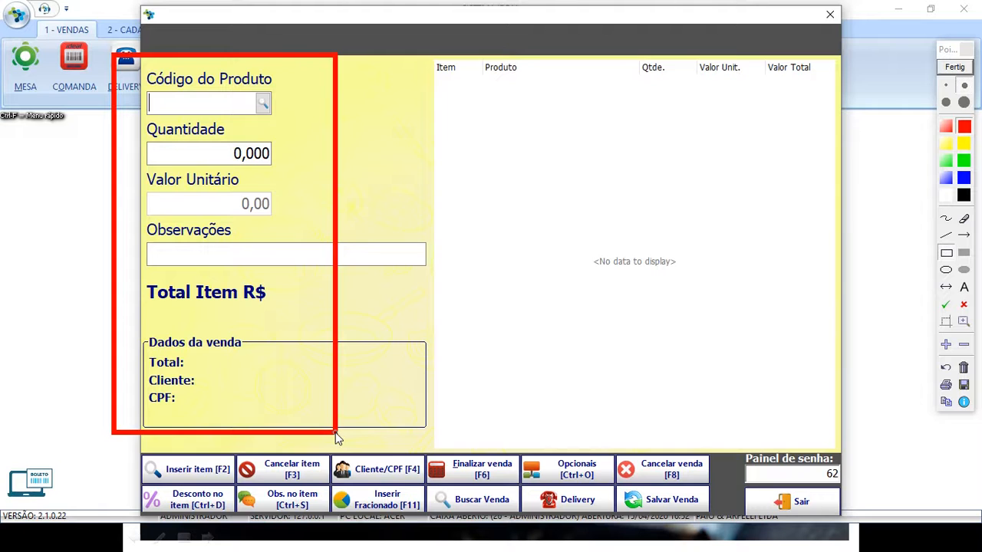
click(945, 367)
drag(134, 428, 721, 515)
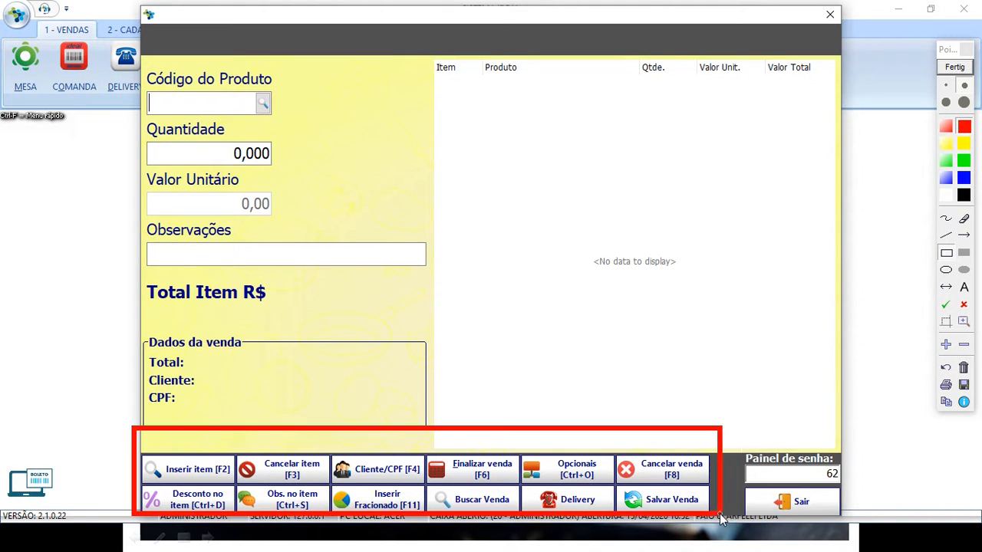
mouse_move(733, 430)
mouse_down()
mouse_move(856, 533)
mouse_move(852, 515)
mouse_up()
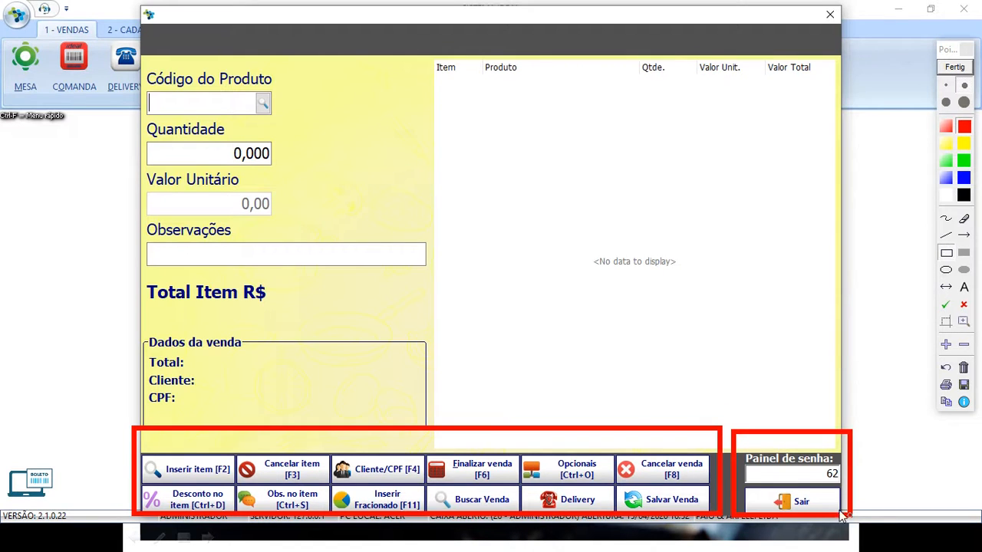
click(968, 71)
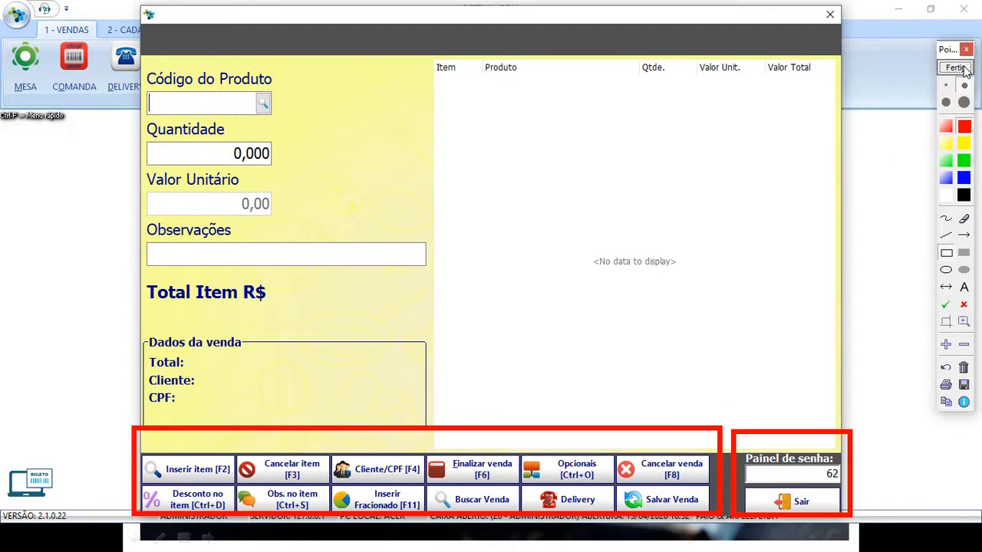
Close the counter sale window and outline 8 - CONFIGURAÇÃO DO SISTEMA with a red rectangle, closing the annotation after marking it.
click(829, 16)
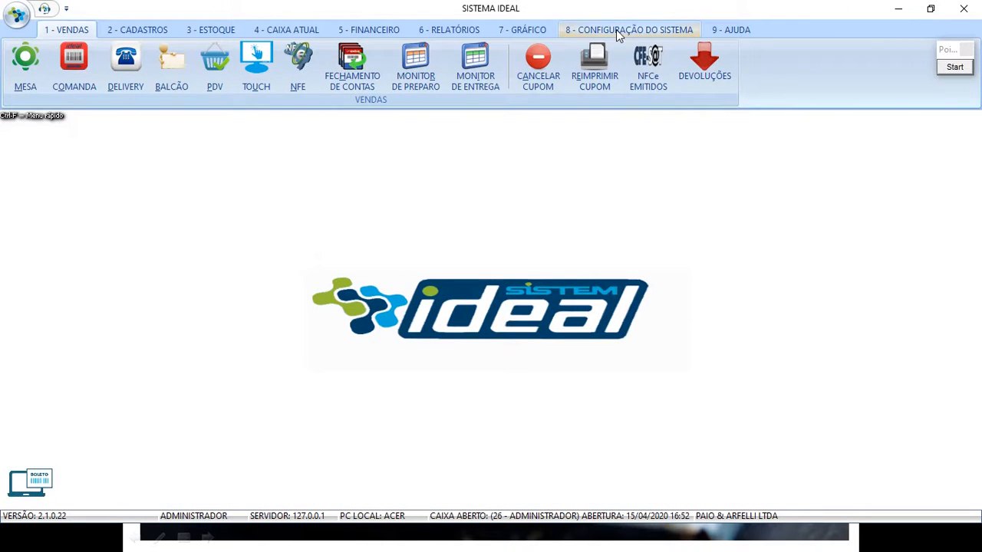
click(954, 69)
drag(563, 7, 709, 51)
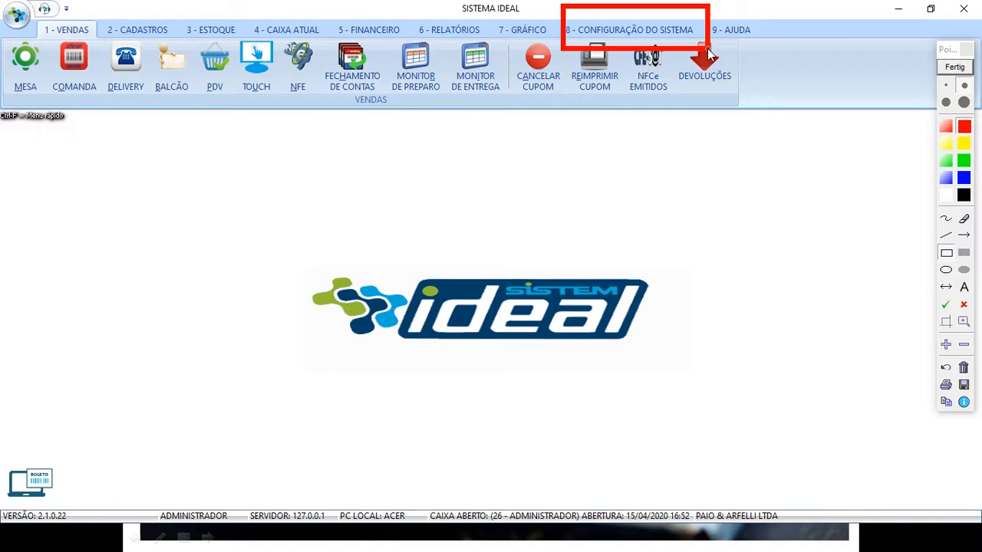
click(957, 68)
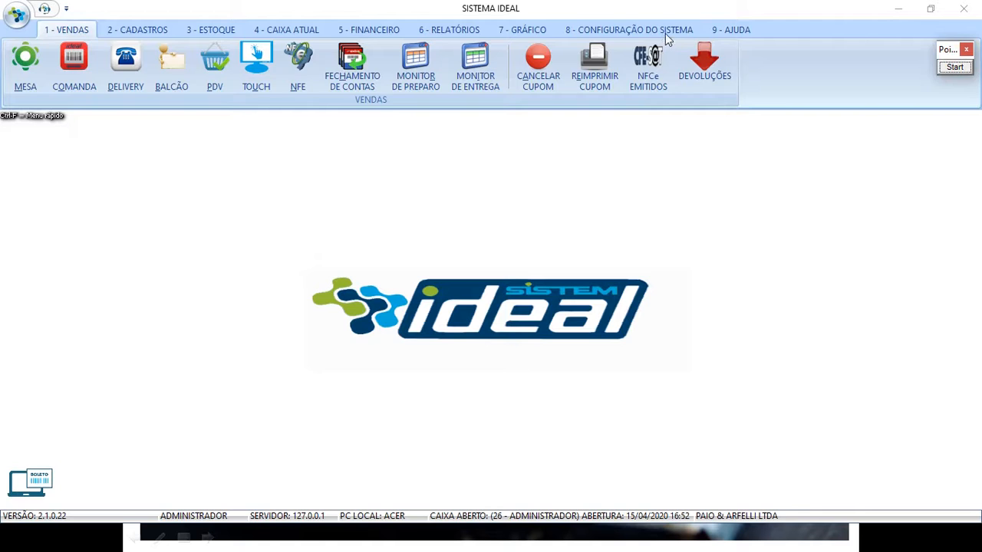
Show the CONFIGURAÇÃO DO SISTEMA commands and outline CONFIGURAÇÃO PRINCIPAL with a red rectangle, closing the annotation after marking it.
click(664, 31)
click(956, 68)
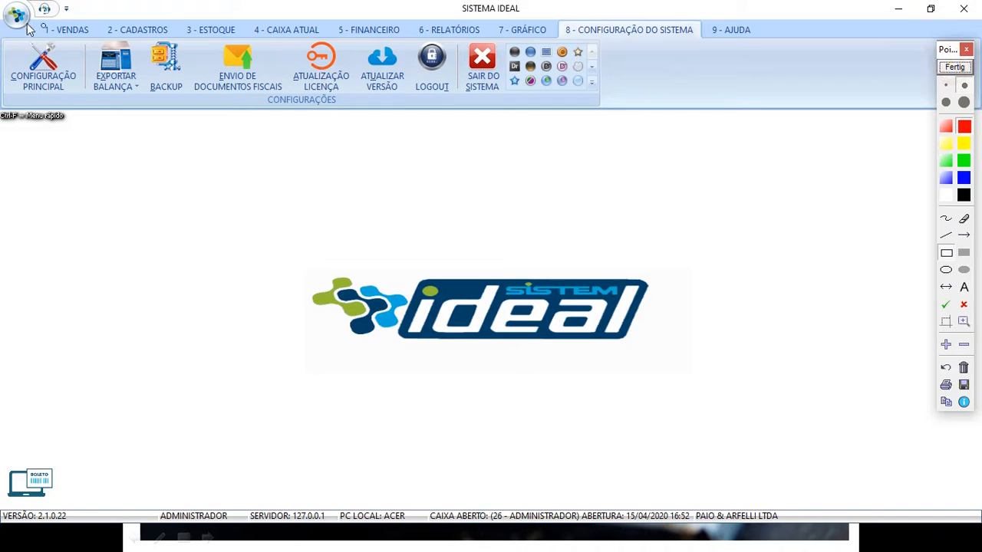
drag(4, 21, 82, 100)
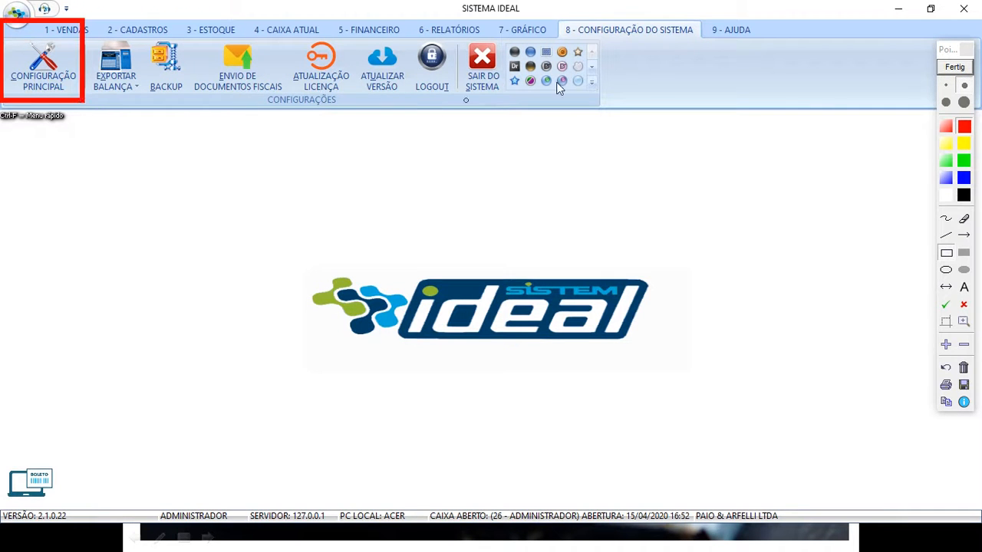
click(954, 67)
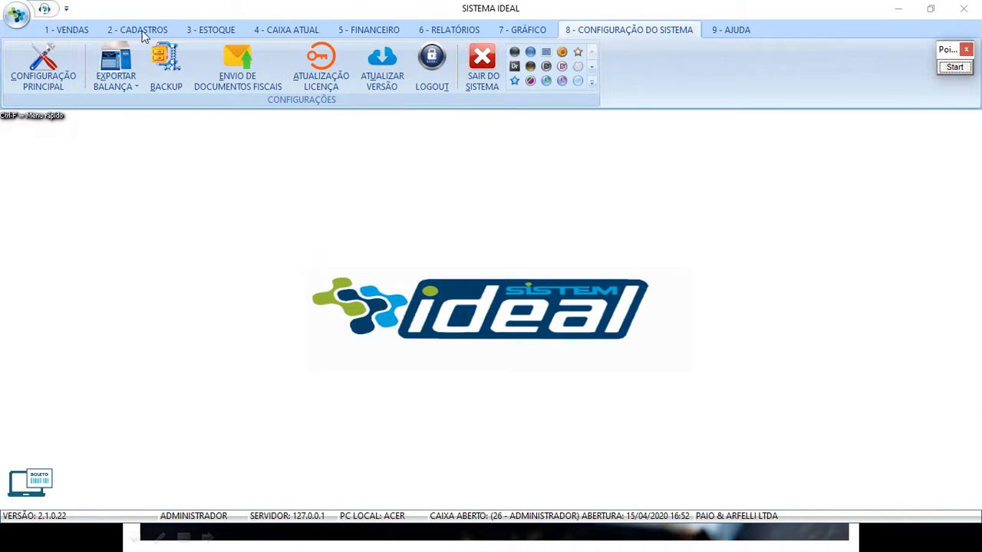
Open CONFIGURAÇÃO PRINCIPAL by signing in as user ADM with the account password in the Senha field.
click(44, 82)
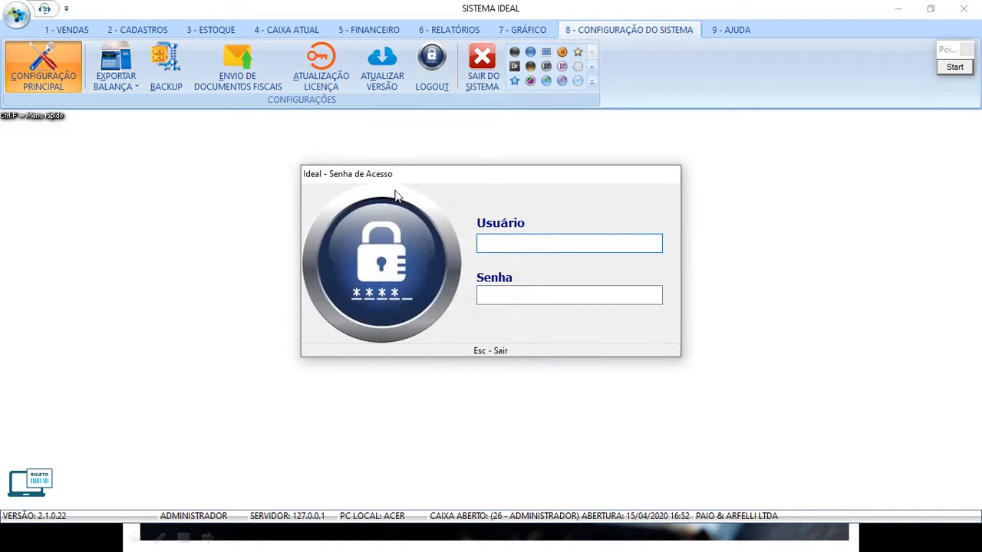
click(506, 241)
text(ADM)
key(Return)
text(1)
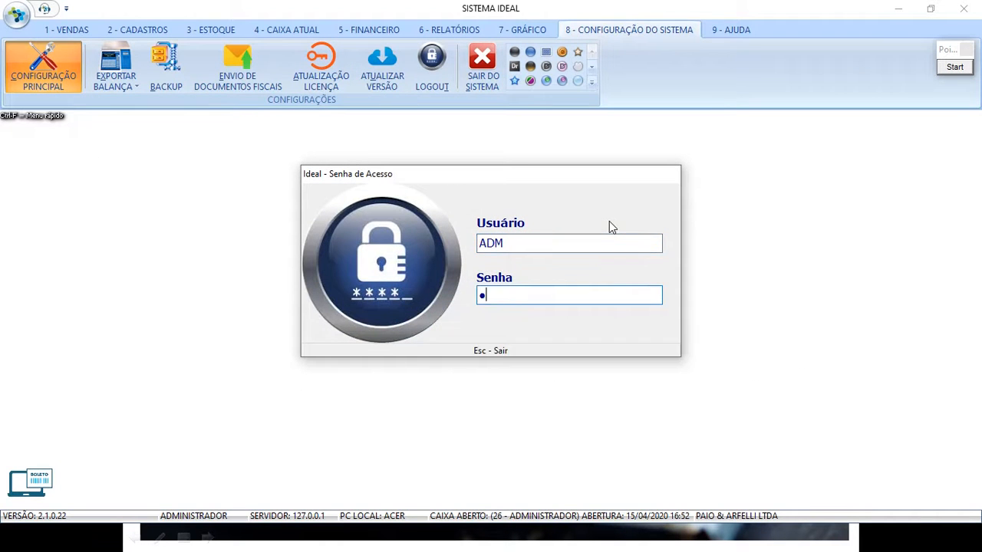
key(Return)
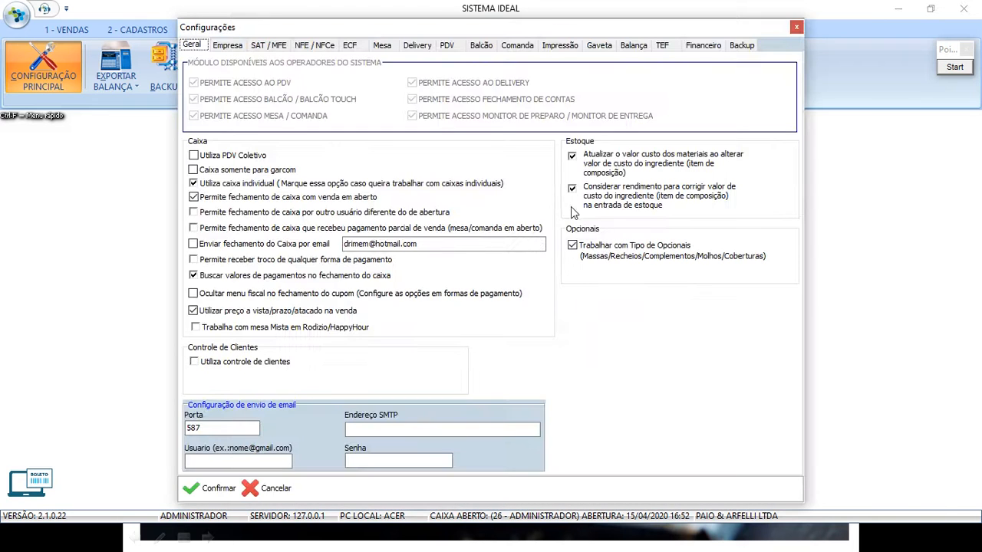
Outline the row of configuration categories, clear the drawings to outline only Balcão in red, and close the annotation.
click(954, 67)
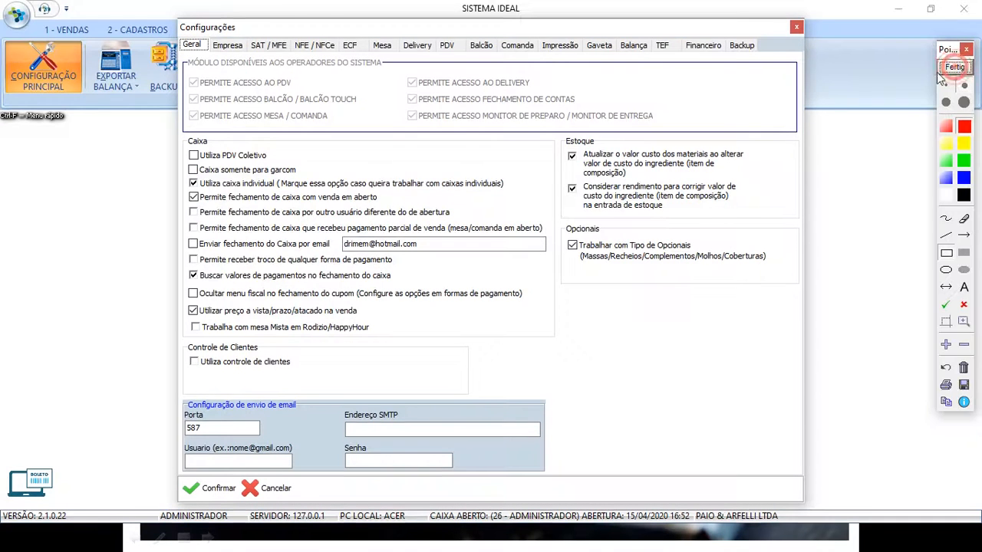
mouse_move(177, 26)
mouse_down()
mouse_move(407, 65)
mouse_move(801, 60)
mouse_up()
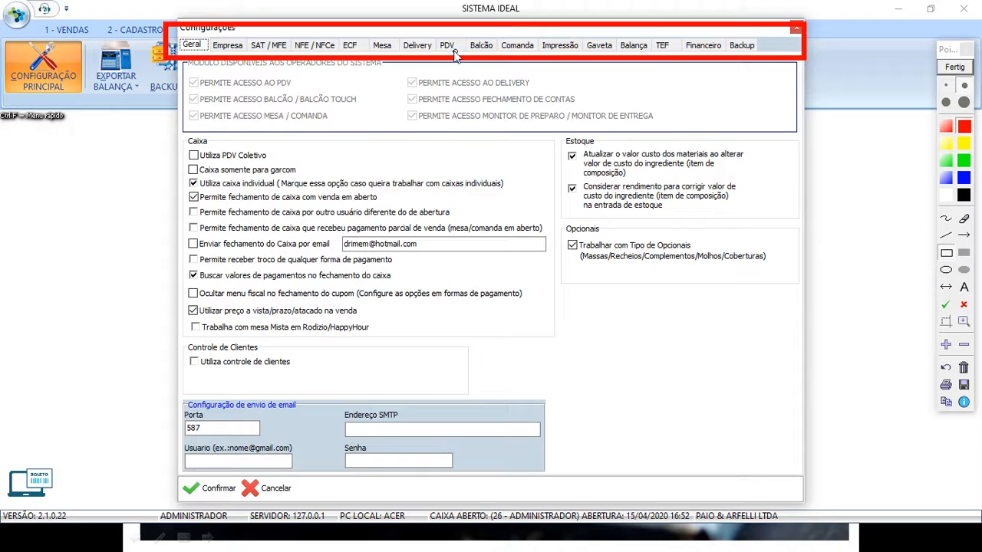
drag(457, 29, 499, 59)
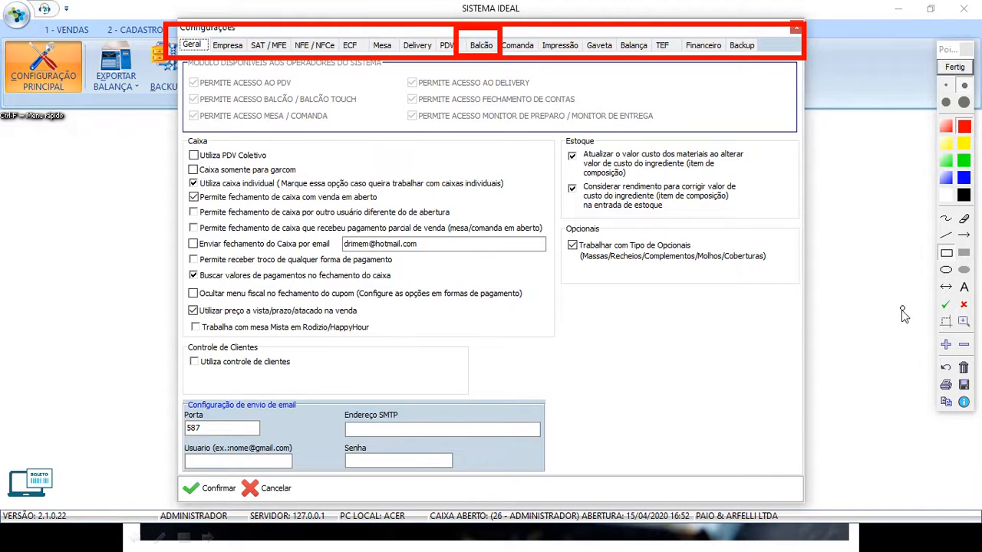
click(964, 368)
drag(461, 26, 499, 62)
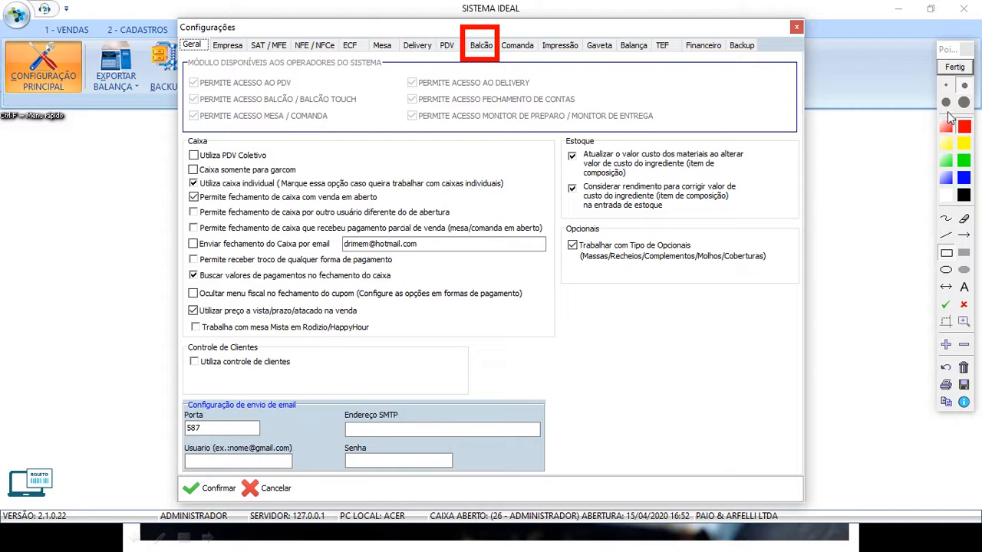
click(954, 67)
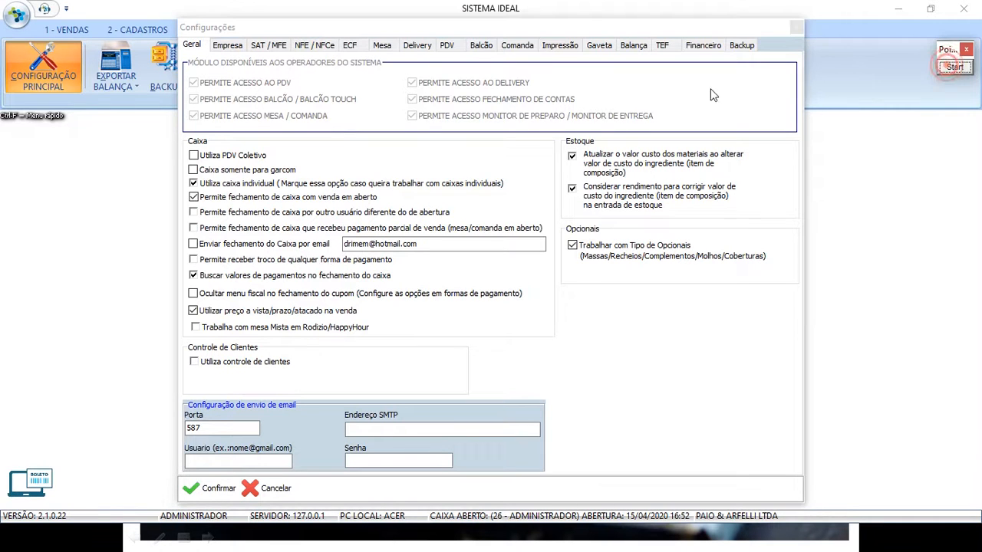
Display the Balcão settings, outline the whole option list with a red rectangle, and undo that rectangle.
click(481, 45)
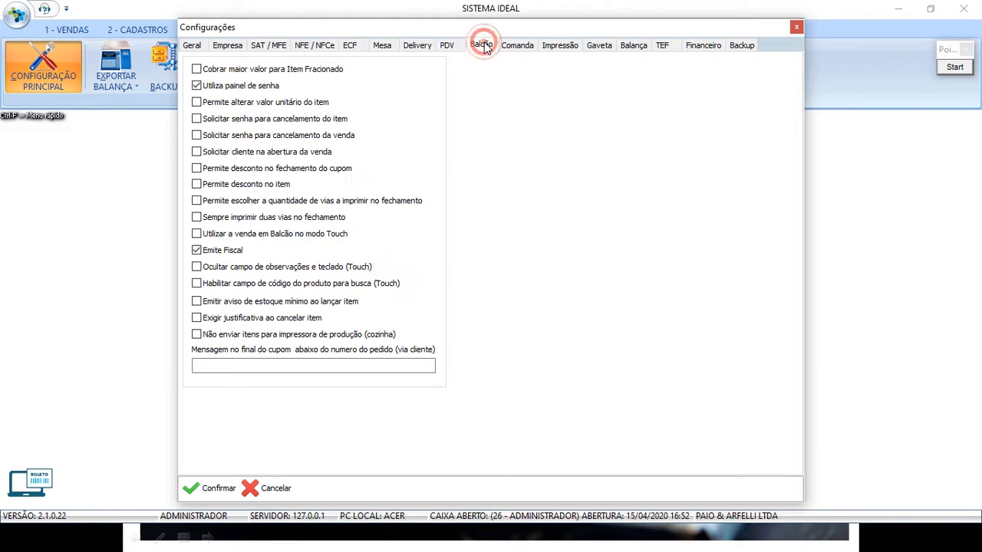
click(955, 68)
mouse_move(170, 49)
mouse_down()
mouse_move(361, 187)
mouse_move(461, 389)
mouse_up()
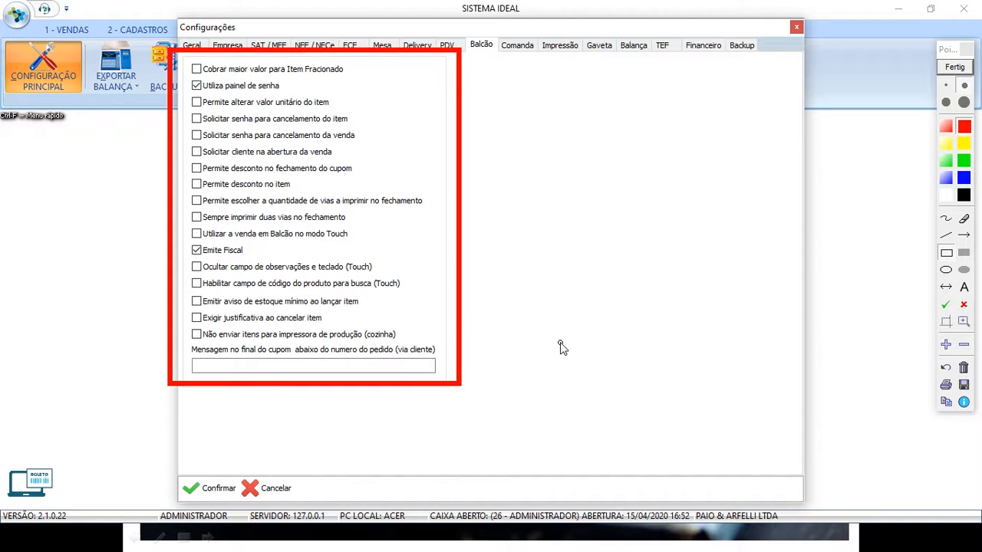
click(945, 368)
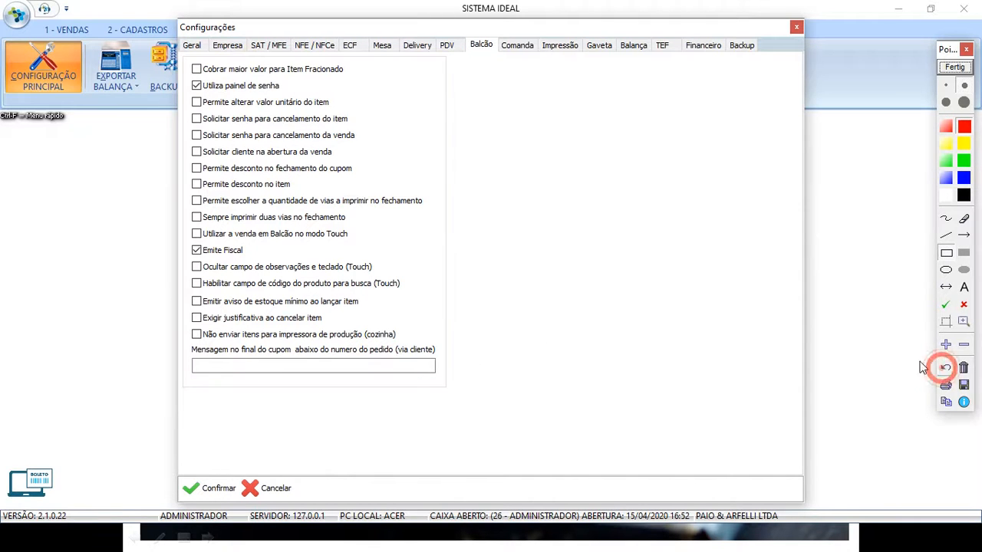
Outline the Cobrar maior valor para Item Fracionado option and its check box in red, and erase both rectangles.
click(185, 56)
drag(235, 75, 350, 79)
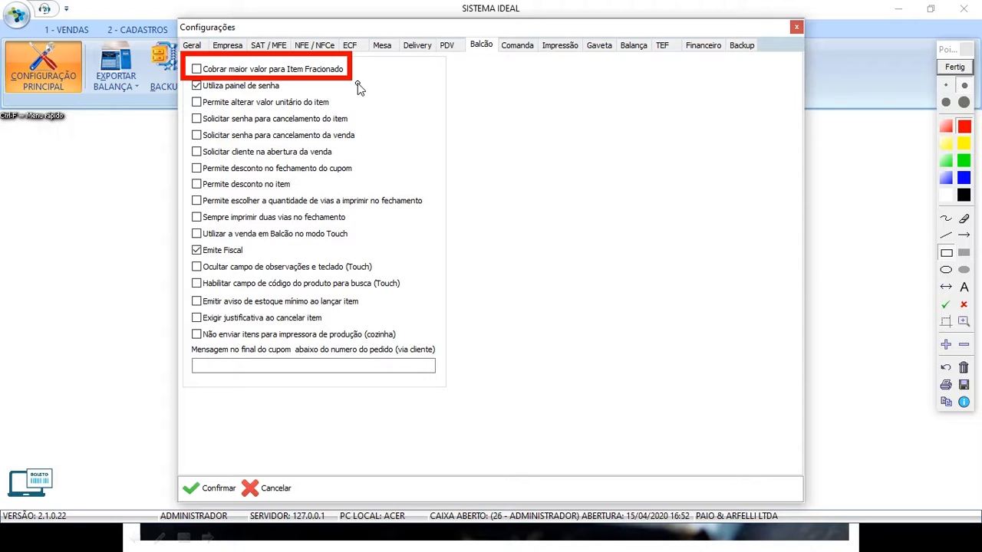
drag(184, 55, 211, 75)
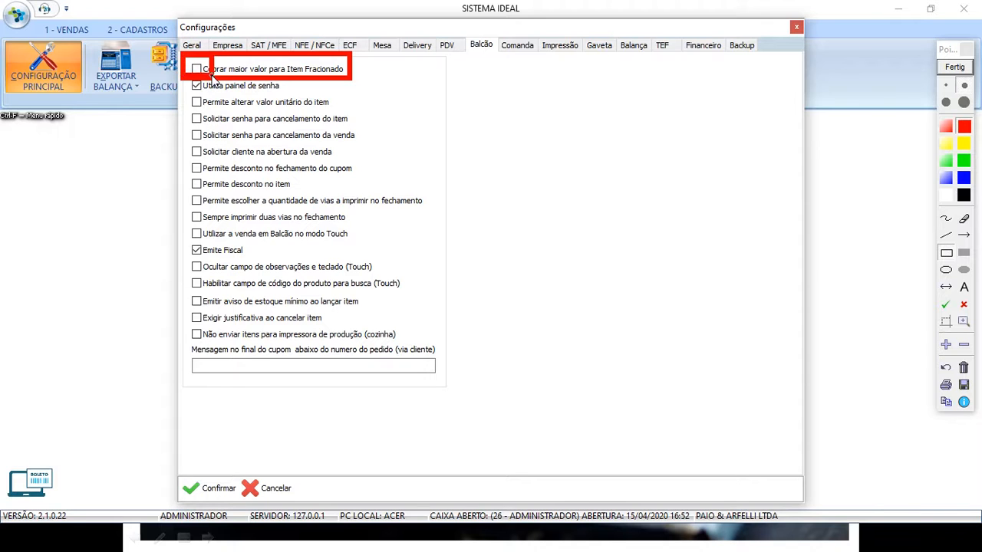
click(946, 368)
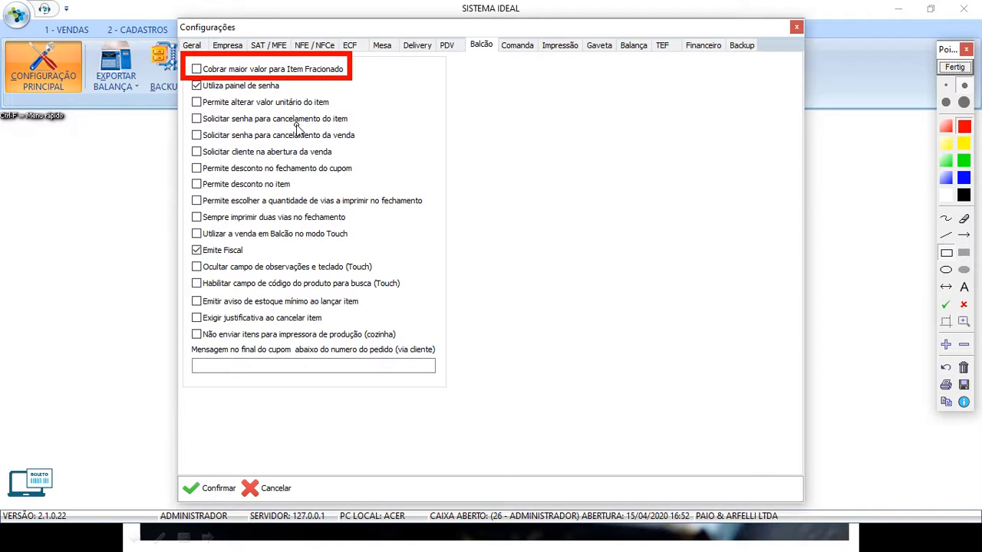
click(965, 369)
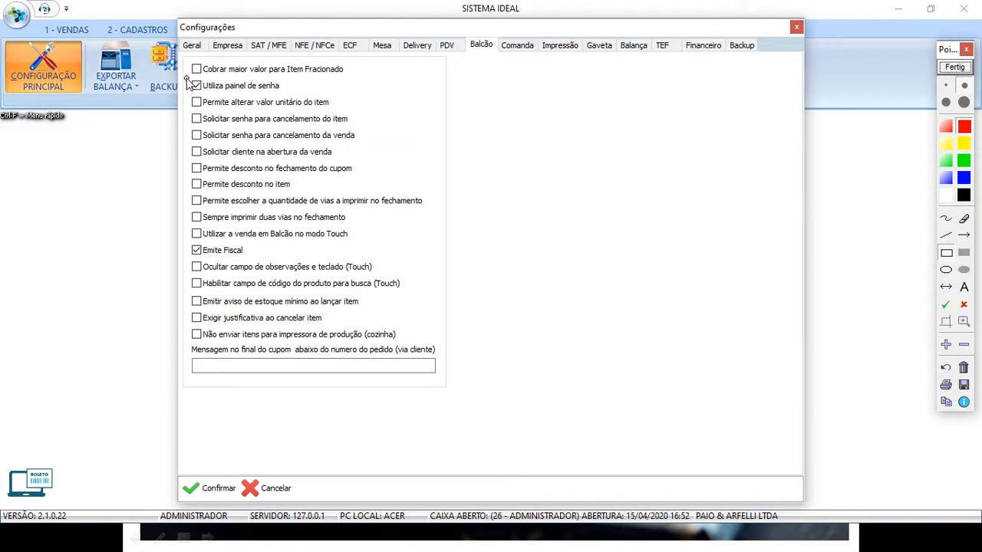
Outline the Utiliza painel de senha option and the Balcão heading in red, and clear the drawings.
drag(187, 80, 290, 95)
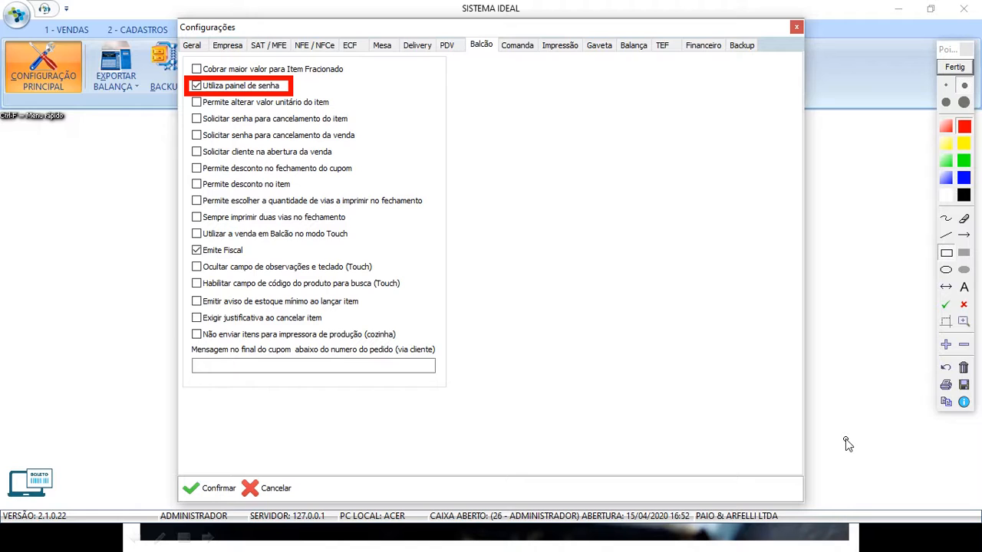
drag(458, 29, 503, 59)
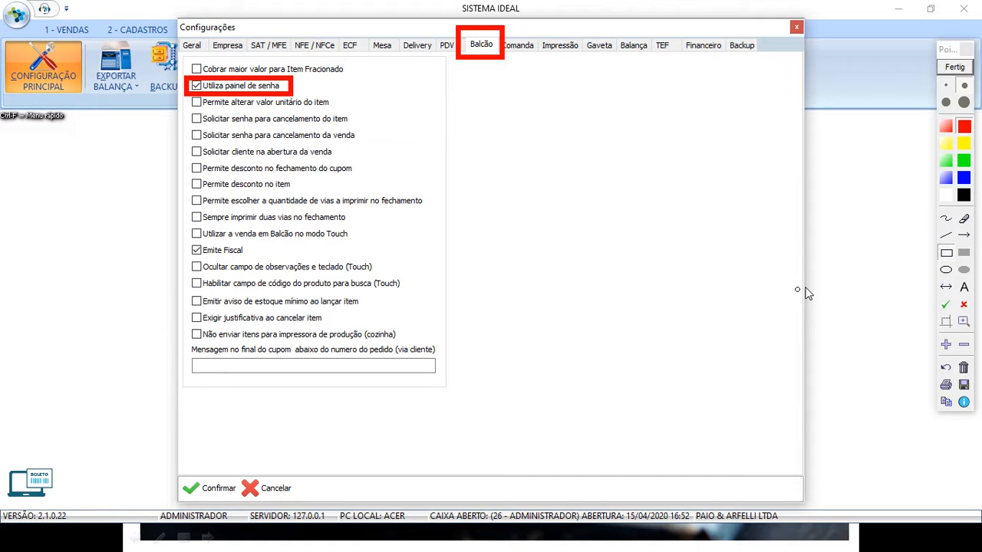
click(964, 369)
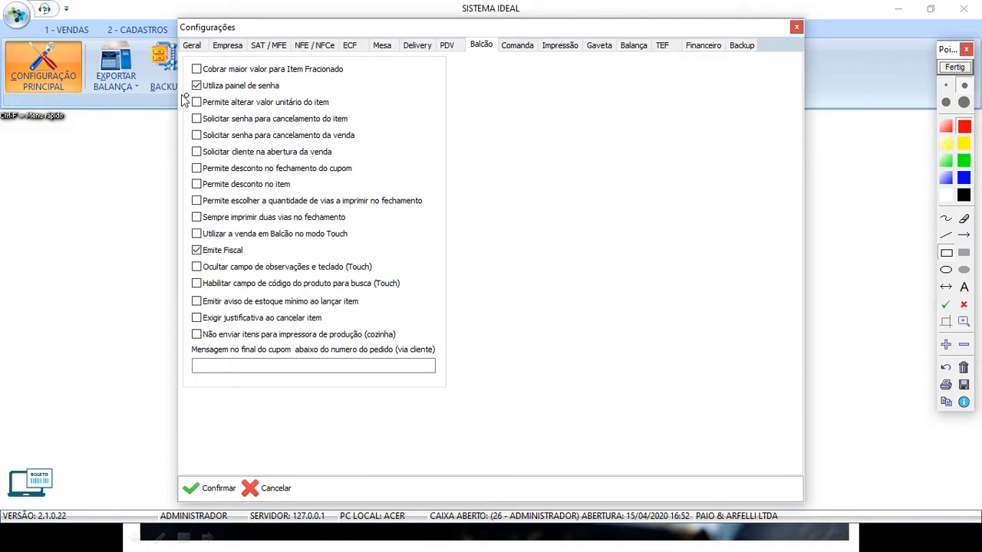
Outline the Permite alterar valor unitário do item option and the Balcão heading in red, and undo both rectangles.
drag(206, 105, 339, 112)
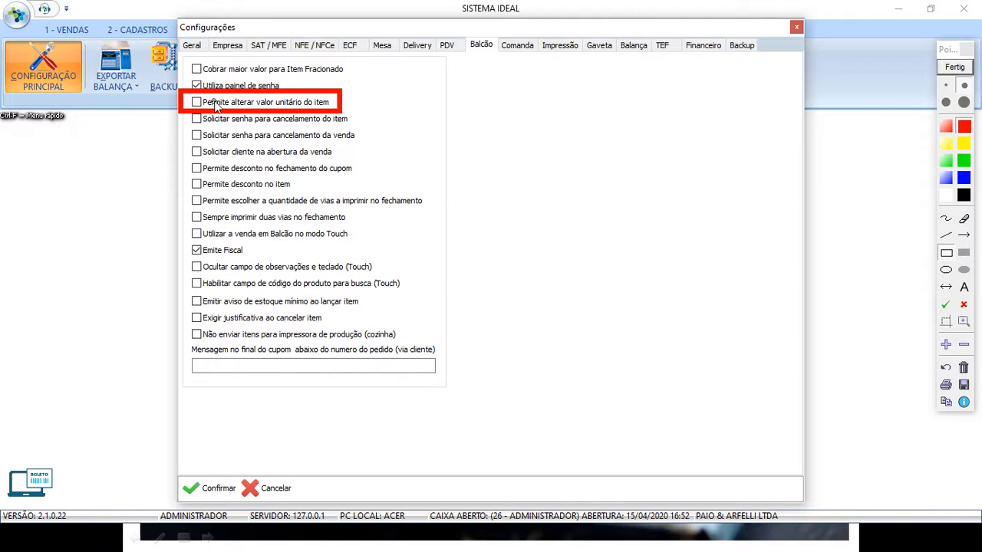
drag(456, 25, 504, 58)
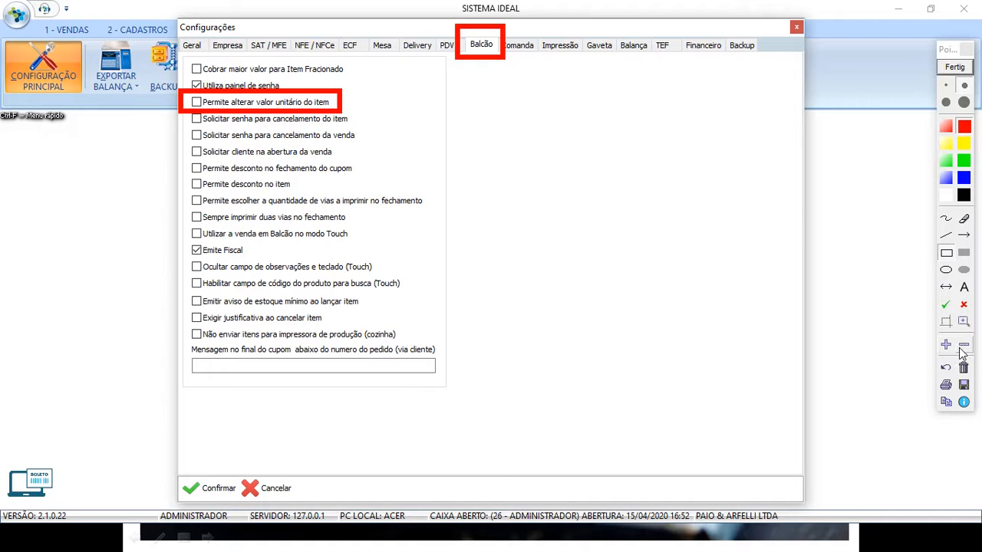
click(946, 367)
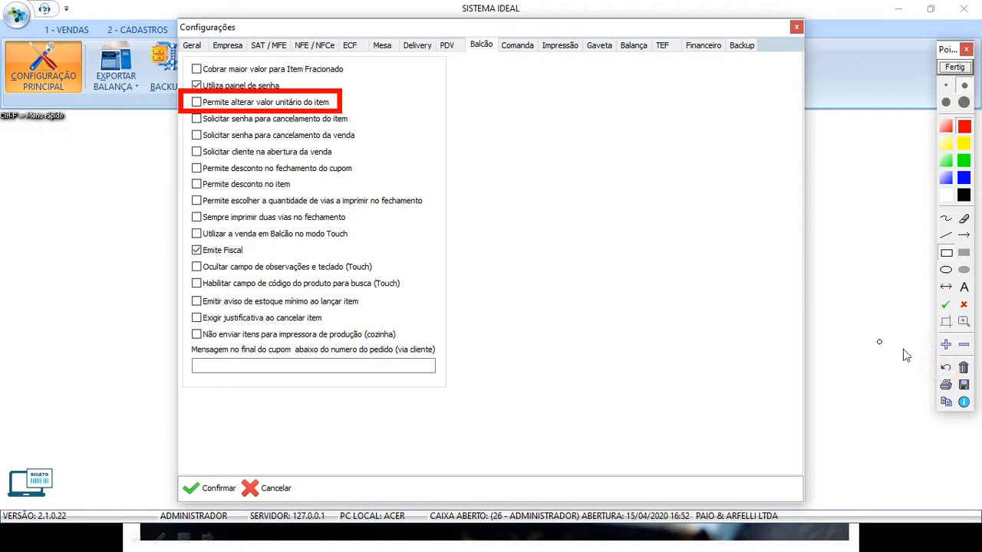
click(945, 366)
Outline the Solicitar senha options for cancelamento do item and cancelamento da venda in red, clearing the drawings after each one.
mouse_move(183, 109)
mouse_down()
mouse_move(261, 127)
mouse_move(352, 129)
mouse_up()
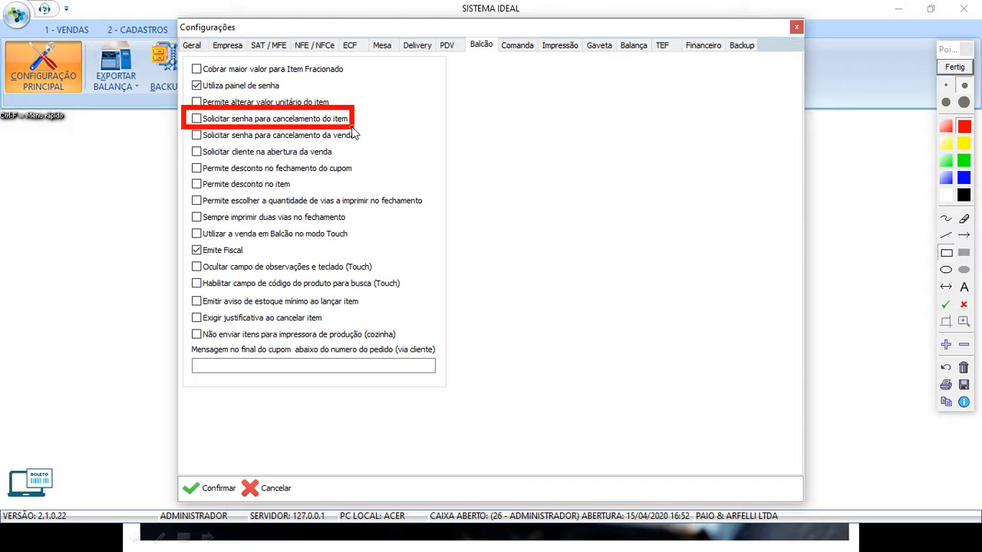
click(964, 368)
mouse_move(185, 127)
mouse_down()
mouse_move(278, 148)
mouse_move(365, 150)
mouse_up()
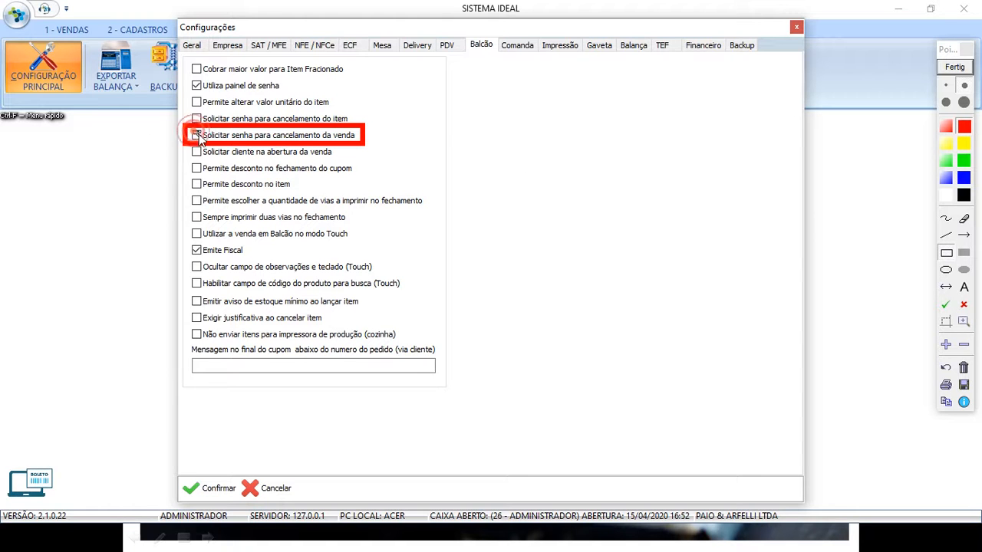
drag(194, 131, 198, 139)
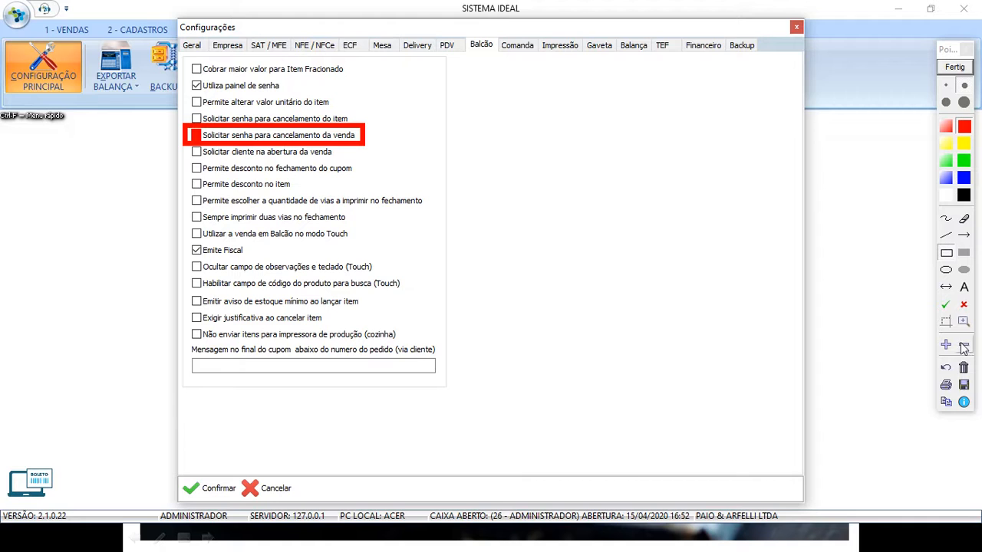
click(965, 369)
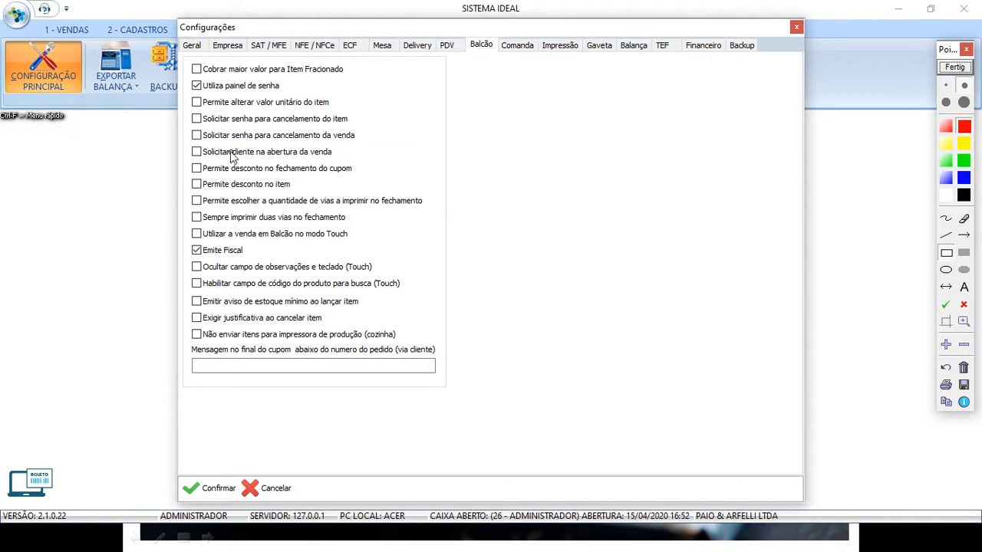
Outline the Solicitar cliente na abertura da venda option in red, mark its check box, and clear the drawings.
drag(186, 143, 339, 161)
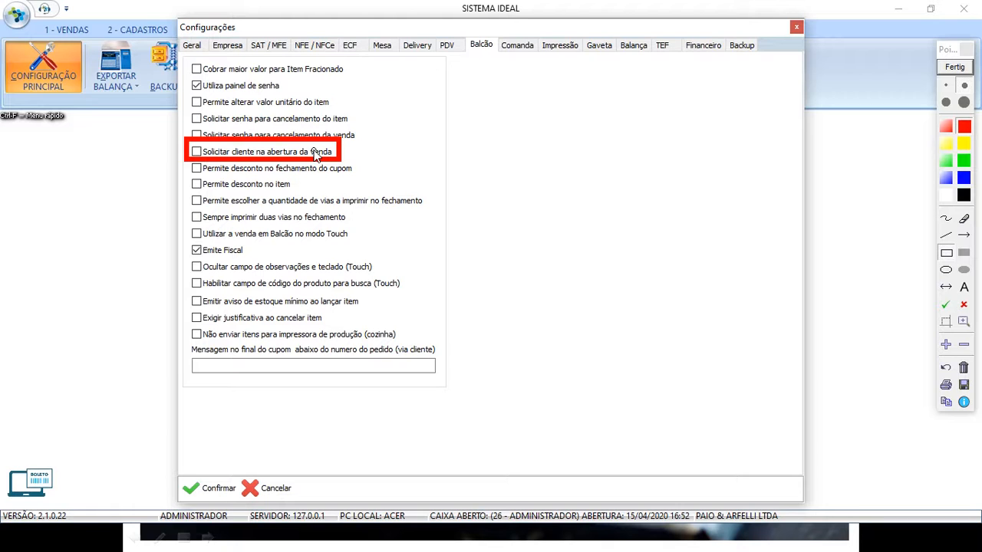
click(196, 152)
click(964, 369)
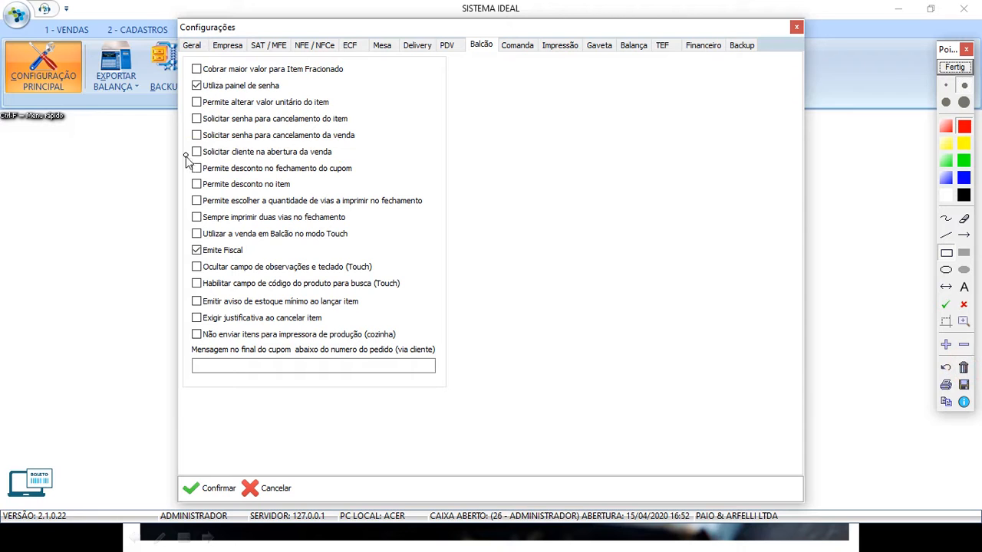
Outline the Permite desconto no fechamento do cupom and Permite desconto no item options in red, and clear the drawings.
drag(188, 159, 363, 178)
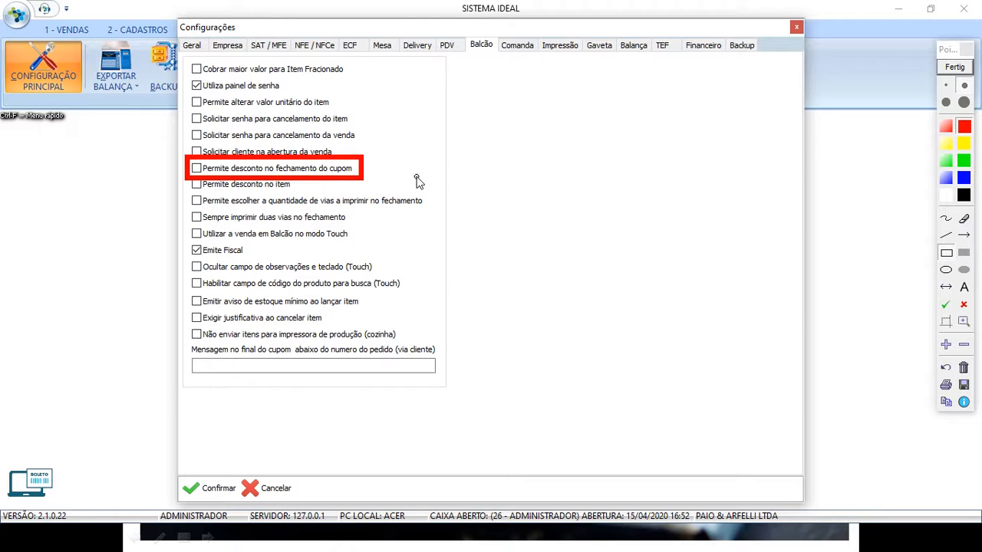
click(964, 366)
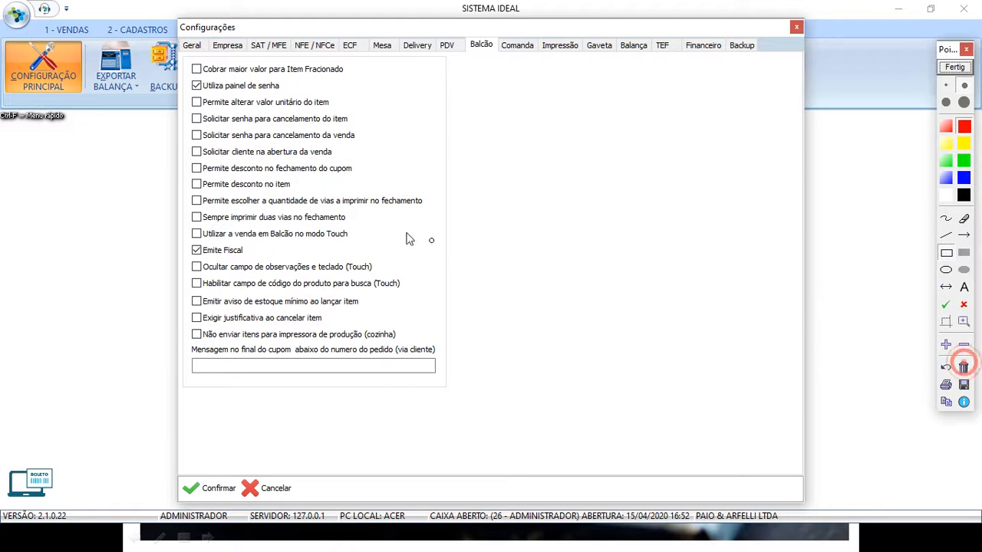
drag(189, 176, 298, 195)
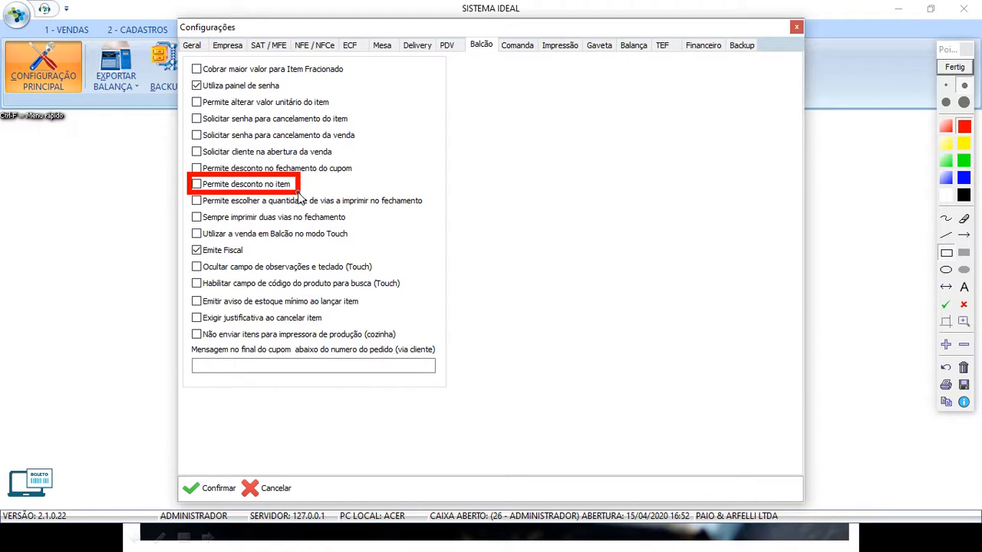
click(197, 186)
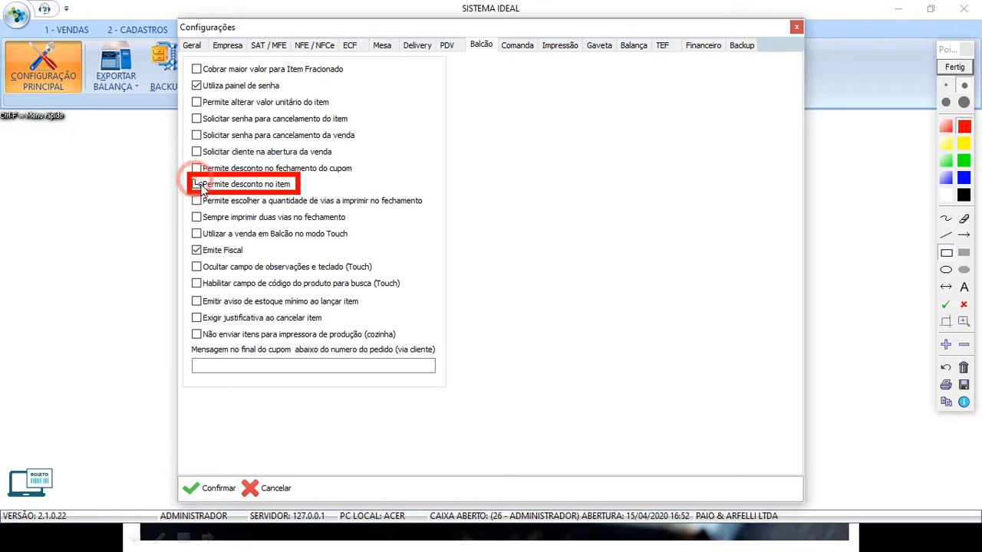
click(200, 174)
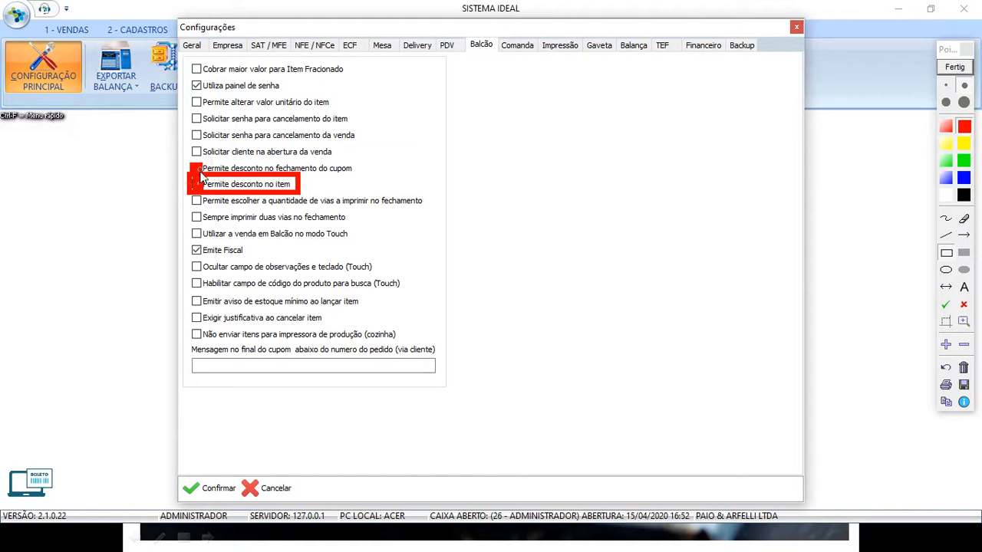
drag(190, 161, 357, 179)
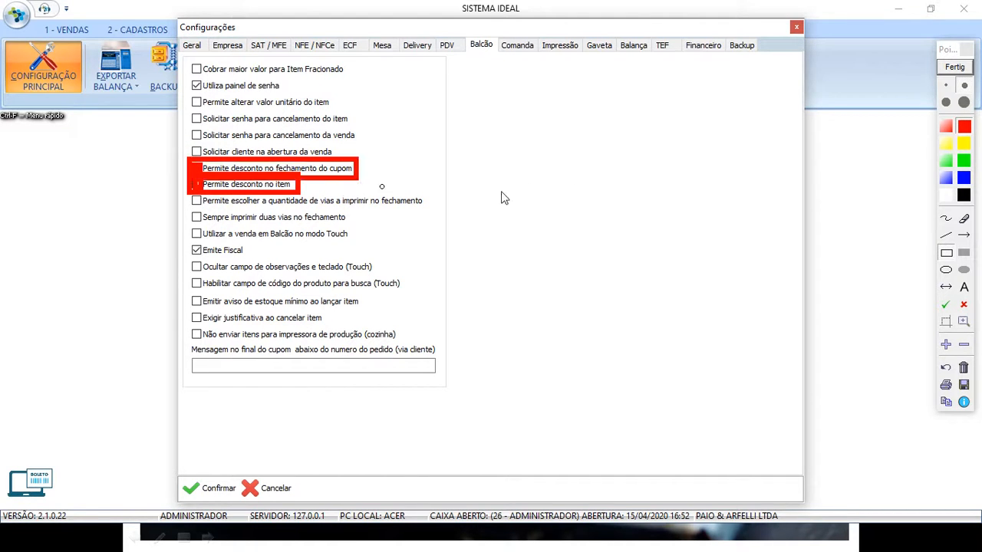
click(965, 366)
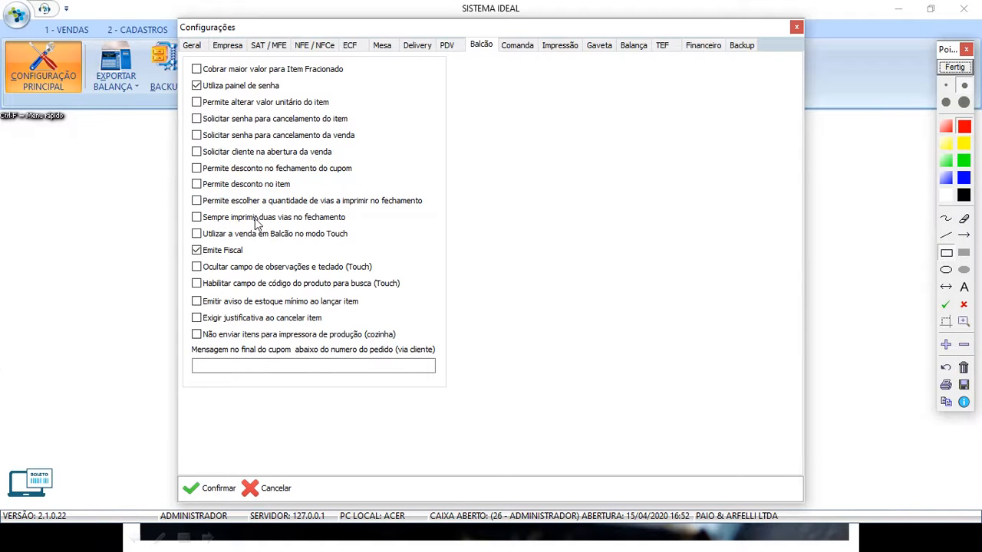
Outline the Permite escolher a quantidade de vias a imprimir no fechamento option in red, and clear the drawings.
mouse_move(182, 192)
mouse_down()
mouse_move(263, 212)
mouse_move(443, 217)
mouse_up()
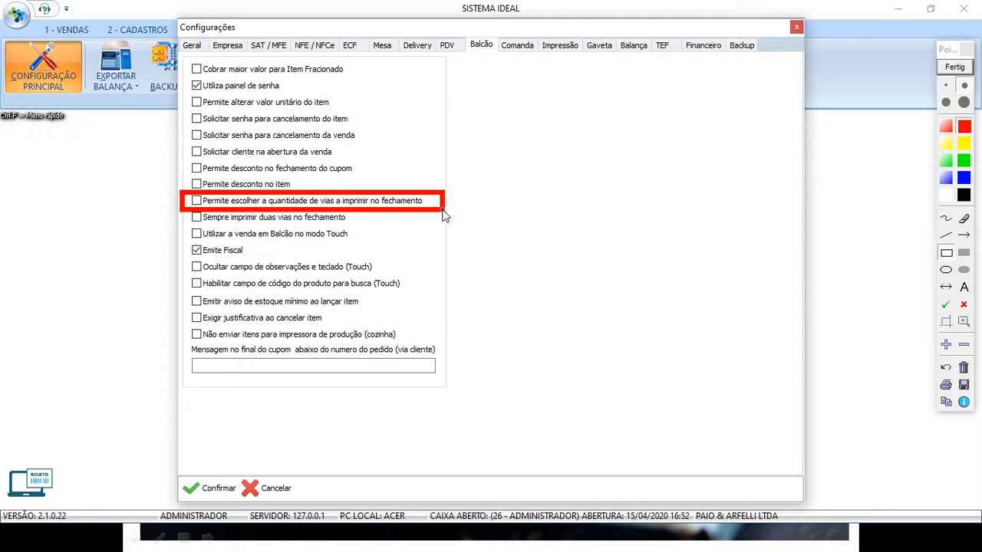
click(199, 203)
click(963, 367)
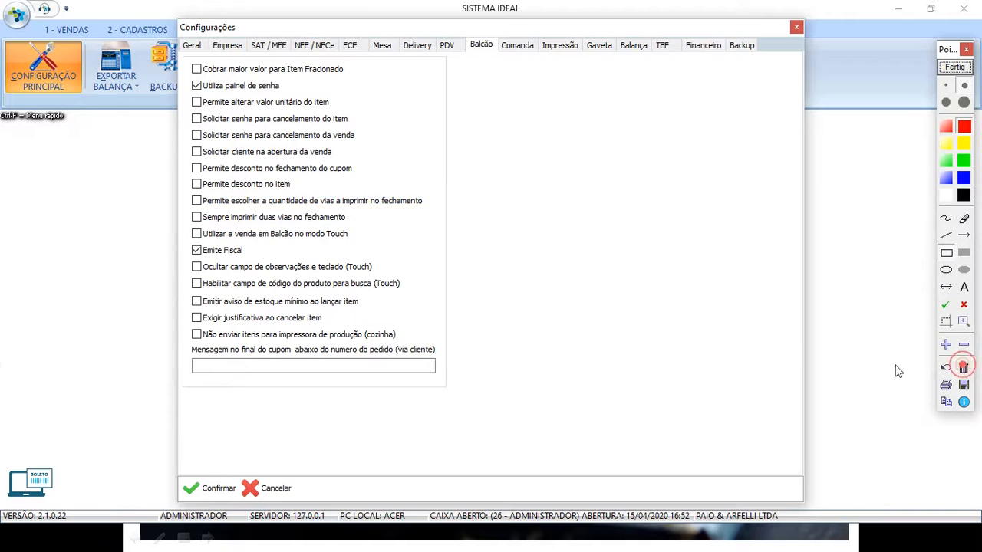
Outline the Sempre imprimir duas vias no fechamento option in red, mark its check box, and clear the drawings.
click(196, 214)
drag(278, 220, 359, 232)
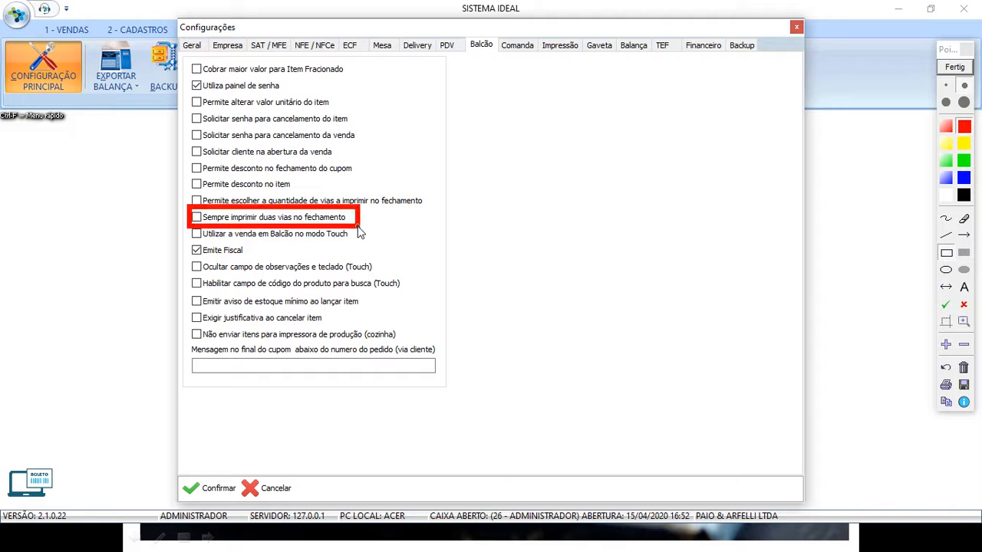
click(196, 217)
click(196, 218)
click(965, 369)
Outline the Utilizar a venda em Balcão no modo Touch option and the Emite Fiscal option in red, clearing each rectangle.
mouse_move(184, 220)
mouse_down()
mouse_move(286, 252)
mouse_move(362, 246)
mouse_up()
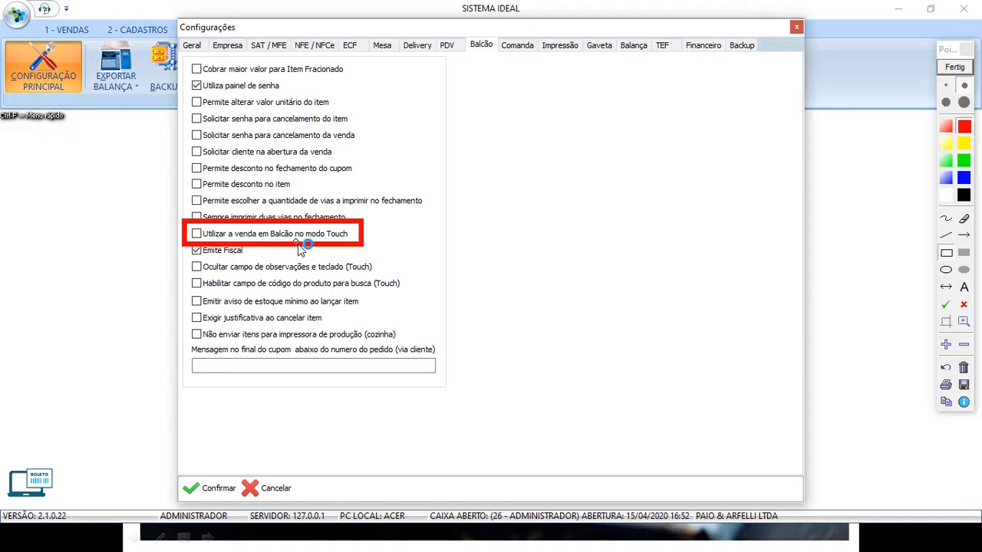
click(965, 369)
drag(184, 238, 256, 263)
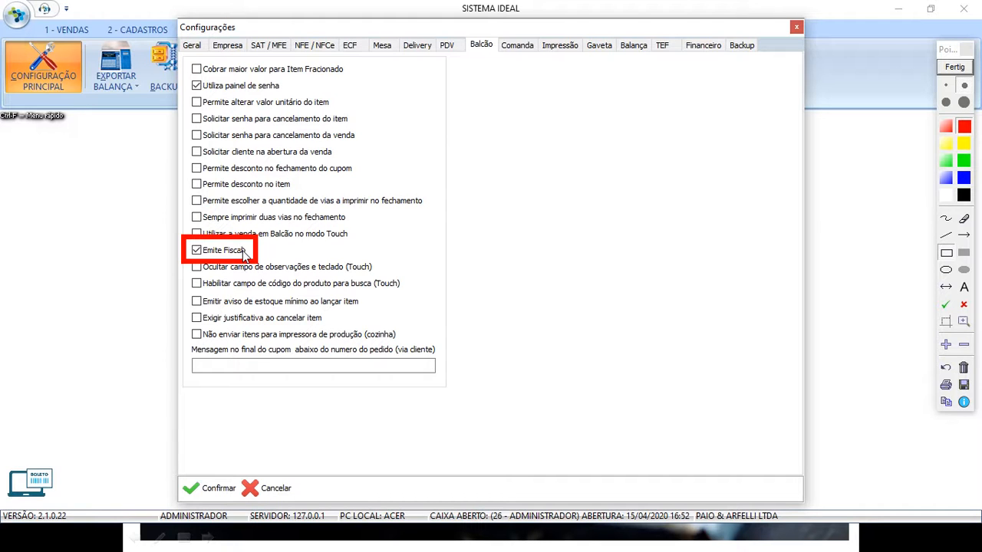
click(963, 369)
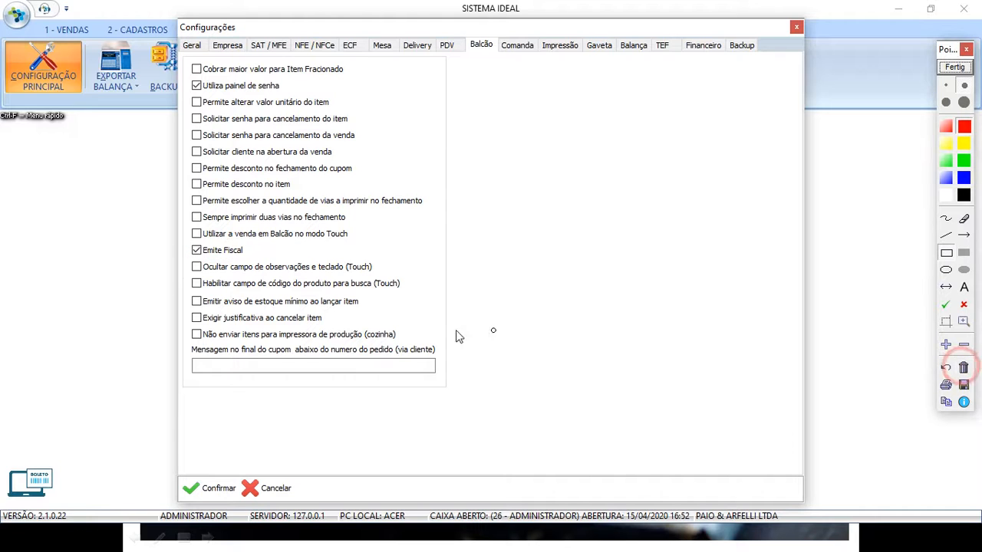
Outline the Ocultar campo de observações e teclado and Habilitar campo de código do produto para busca options in red, clearing each rectangle.
click(182, 255)
drag(237, 273, 382, 282)
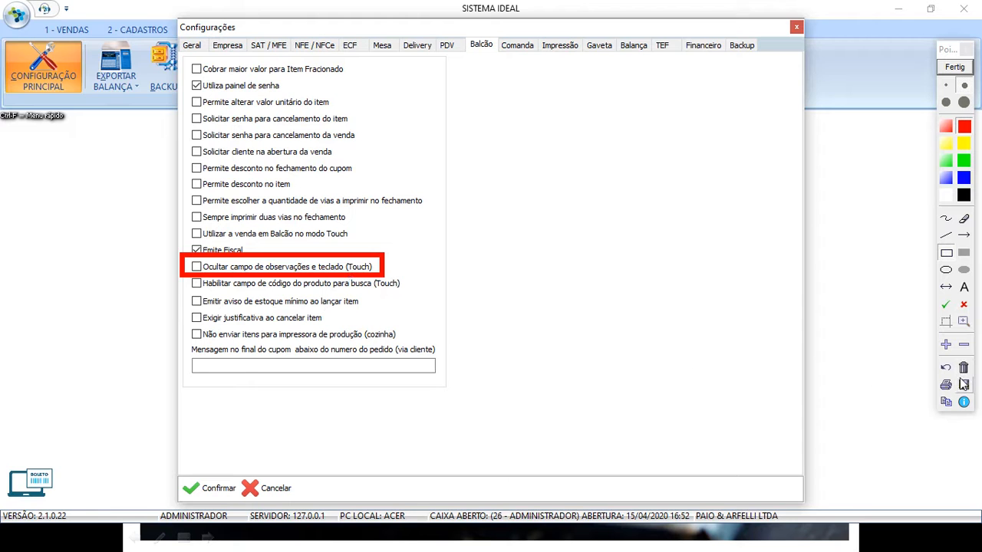
click(963, 368)
mouse_move(177, 273)
mouse_down()
mouse_move(305, 299)
mouse_move(416, 297)
mouse_up()
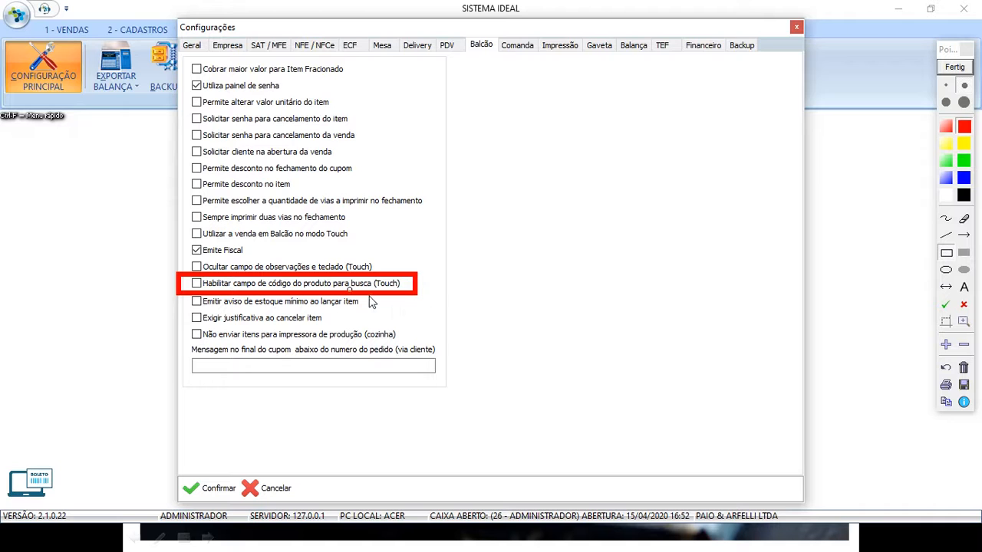
click(963, 367)
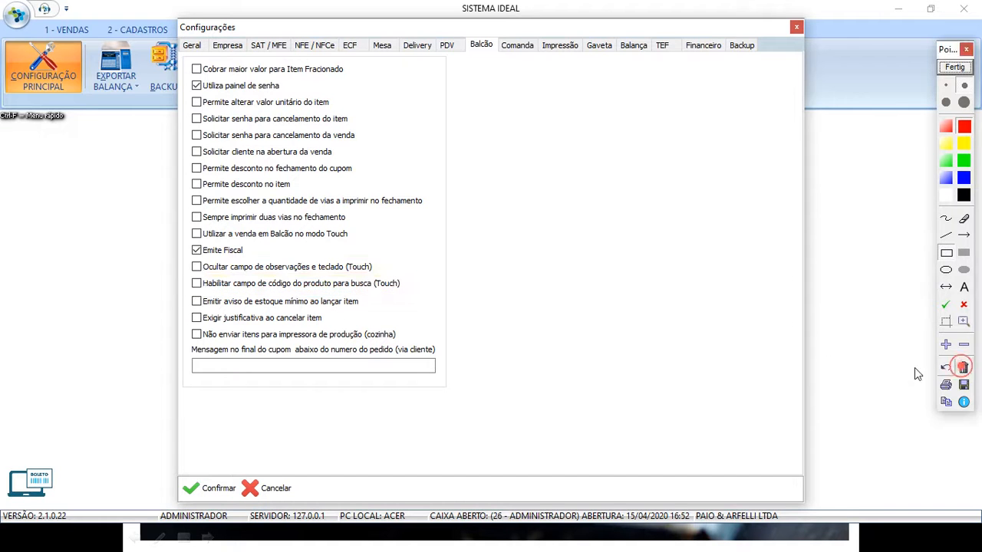
Outline the Emitir aviso de estoque mínimo ao lançar item and Exigir justificativa ao cancelar item options in red, clearing the drawings after each.
mouse_move(186, 293)
mouse_down()
mouse_move(314, 320)
mouse_move(368, 308)
mouse_move(372, 317)
mouse_up()
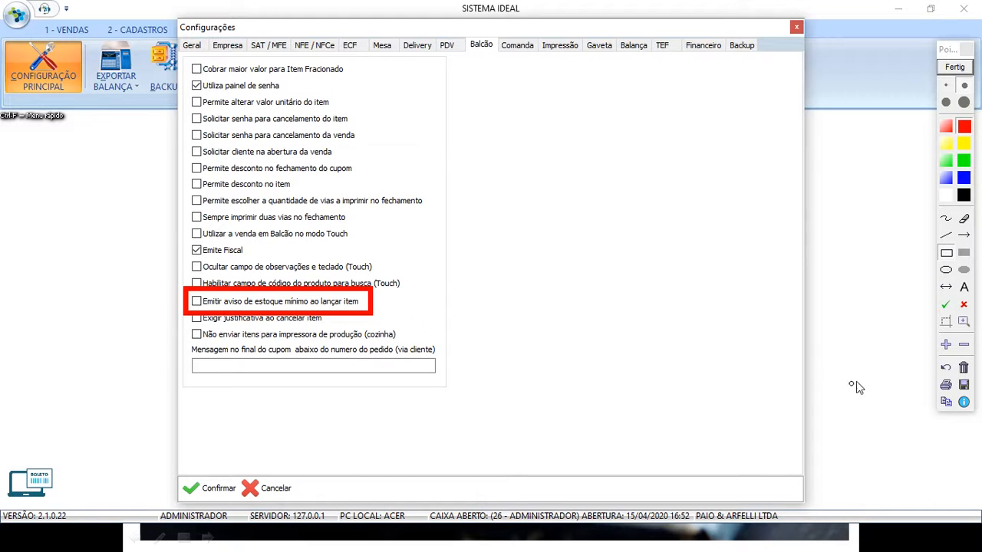
click(964, 368)
click(183, 308)
mouse_move(218, 322)
mouse_down()
mouse_move(351, 337)
mouse_move(340, 332)
mouse_up()
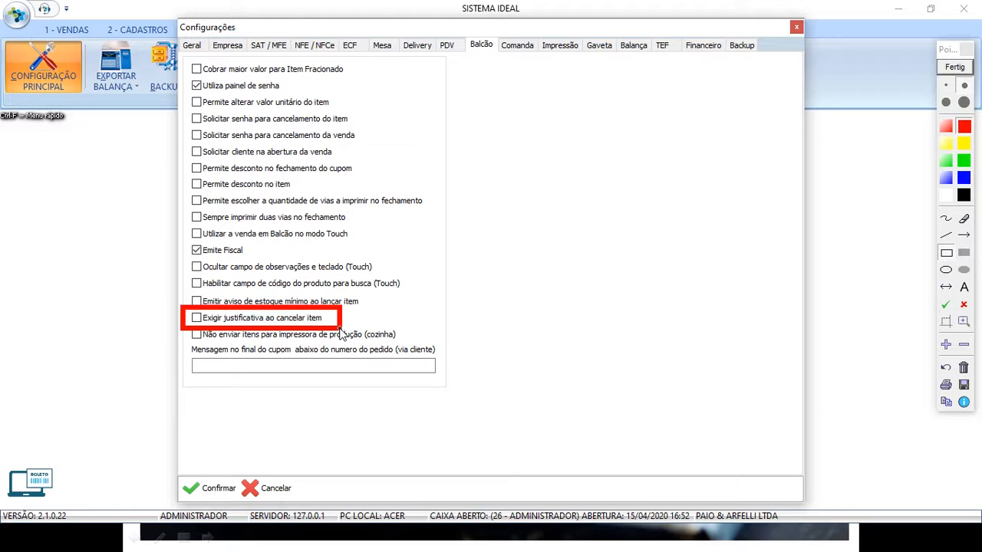
click(196, 319)
drag(198, 318, 199, 320)
click(964, 368)
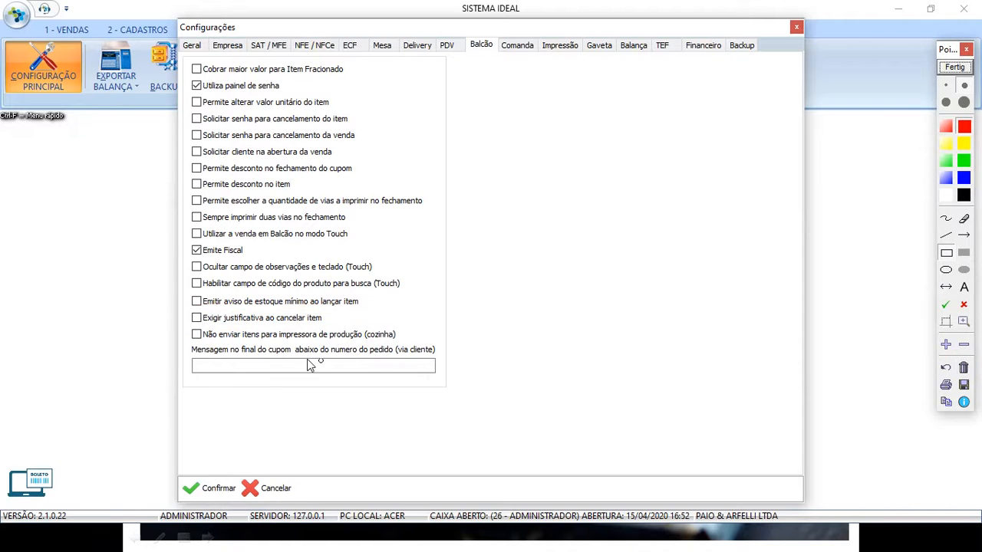
Outline the Não enviar itens para impressora de produção (cozinha) option and the Mensagem no final do cupom field in red, clearing each drawing.
mouse_move(186, 325)
mouse_down()
mouse_move(294, 351)
mouse_move(430, 347)
mouse_move(407, 347)
mouse_up()
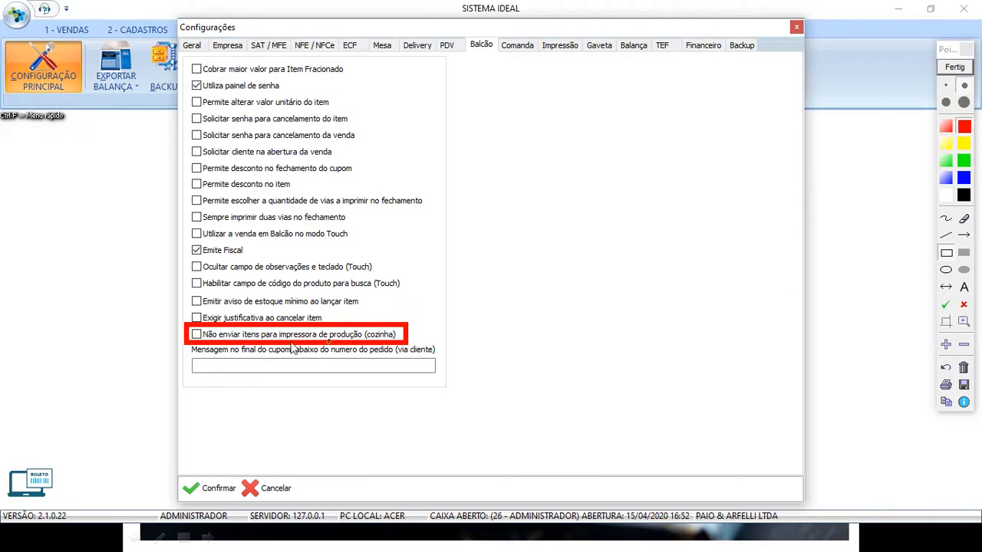
click(196, 335)
click(964, 369)
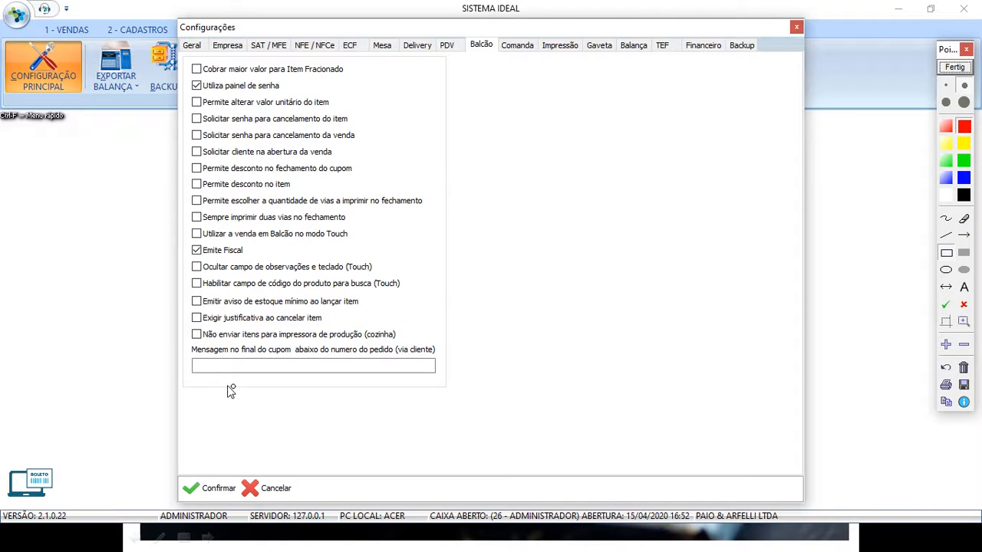
mouse_move(184, 342)
mouse_down()
mouse_move(234, 363)
mouse_move(449, 379)
mouse_up()
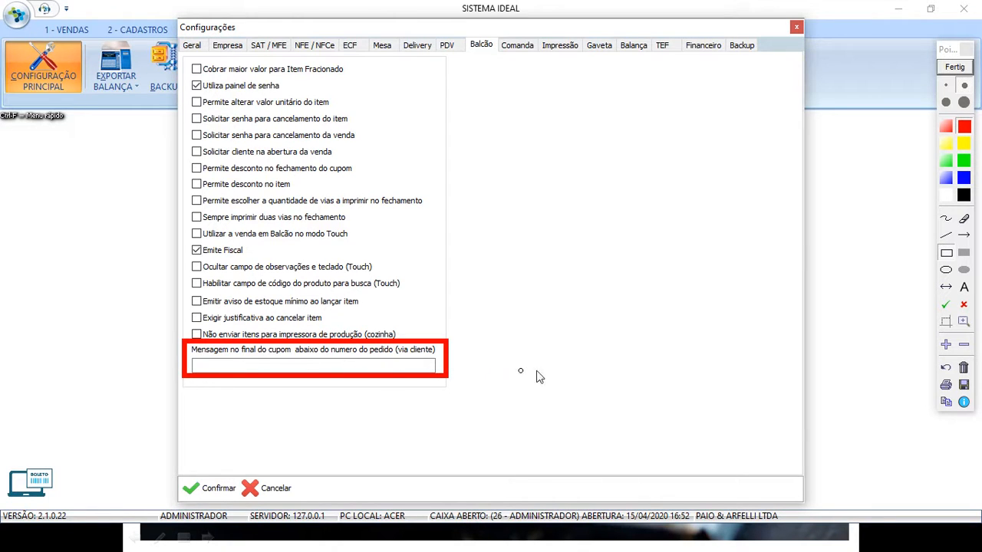
click(965, 369)
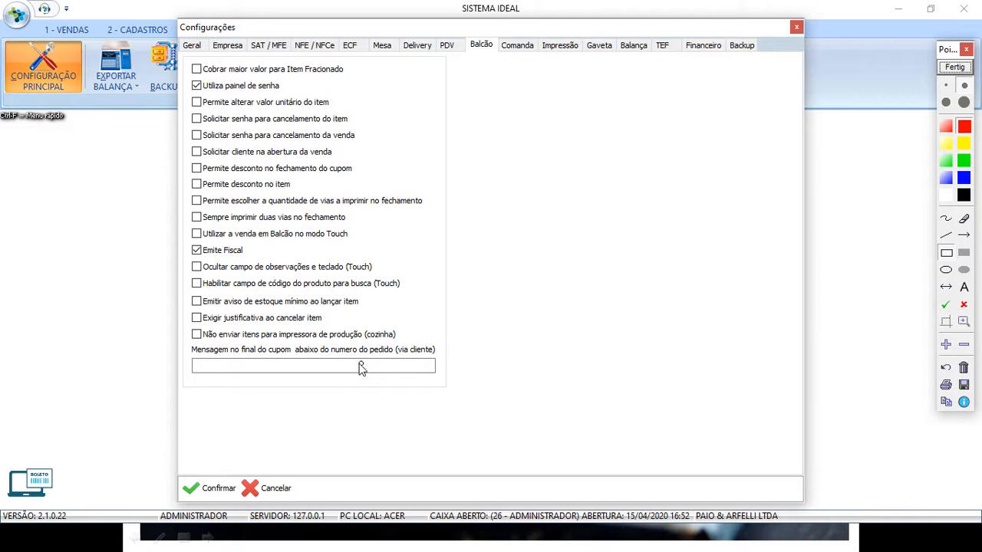
Close the annotation and set the message at the end of the coupon, below the order number, to VOLTE SEMPRE.
click(252, 365)
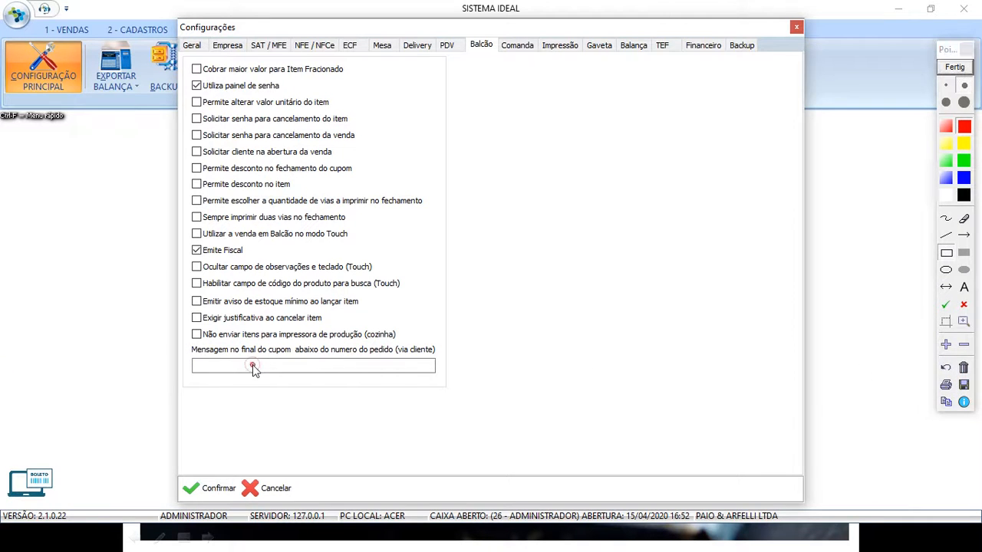
click(955, 67)
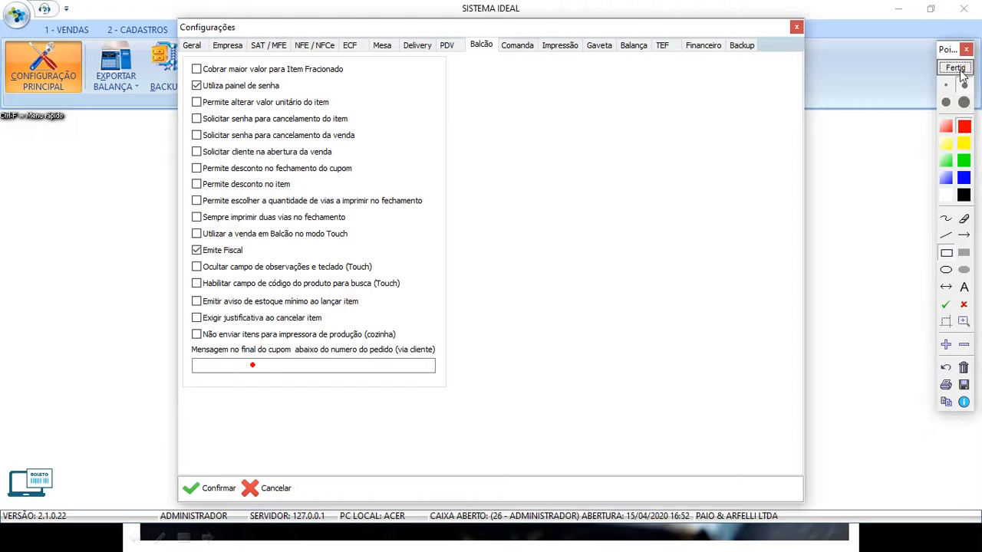
click(232, 369)
text(AGRA.....)
key(BackSpace)
key(BackSpace)
key(BackSpace)
key(BackSpace)
key(BackSpace)
key(BackSpace)
key(BackSpace)
key(BackSpace)
text(VOLTE SEMPRE)
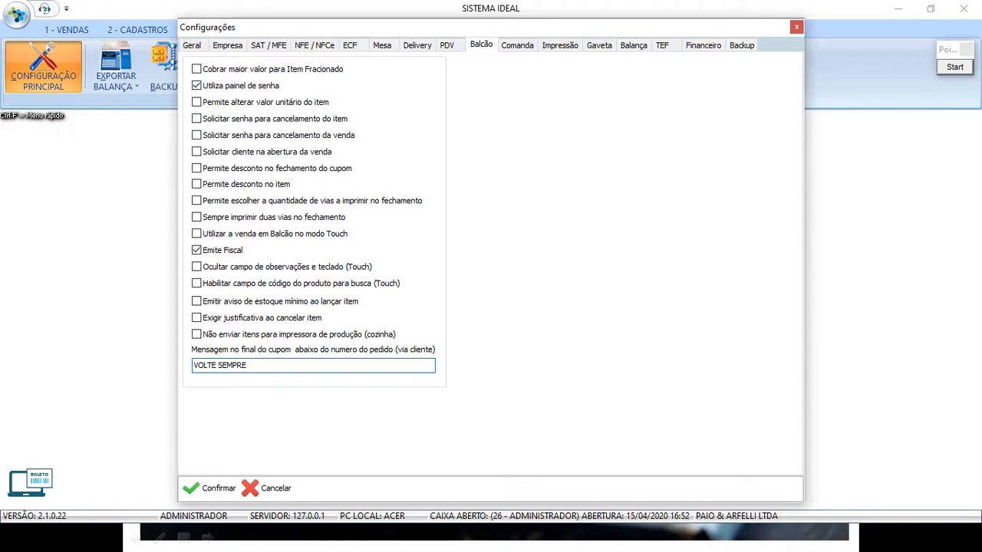
Clear the message at the end of the coupon in the Balcão settings and save the configuration changes.
key(BackSpace)
key(BackSpace)
key(BackSpace)
key(BackSpace)
key(BackSpace)
key(BackSpace)
key(BackSpace)
key(BackSpace)
key(BackSpace)
key(BackSpace)
key(BackSpace)
key(BackSpace)
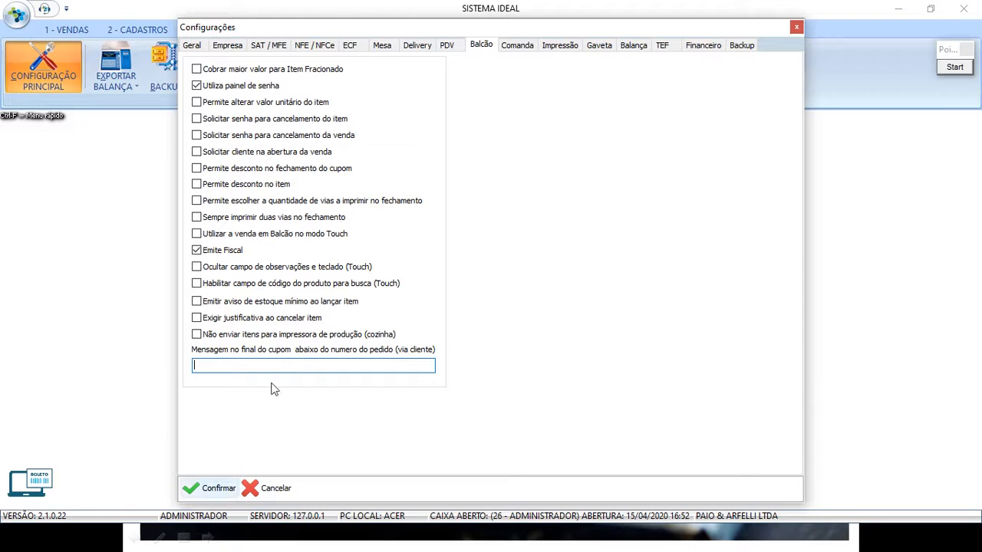
click(215, 488)
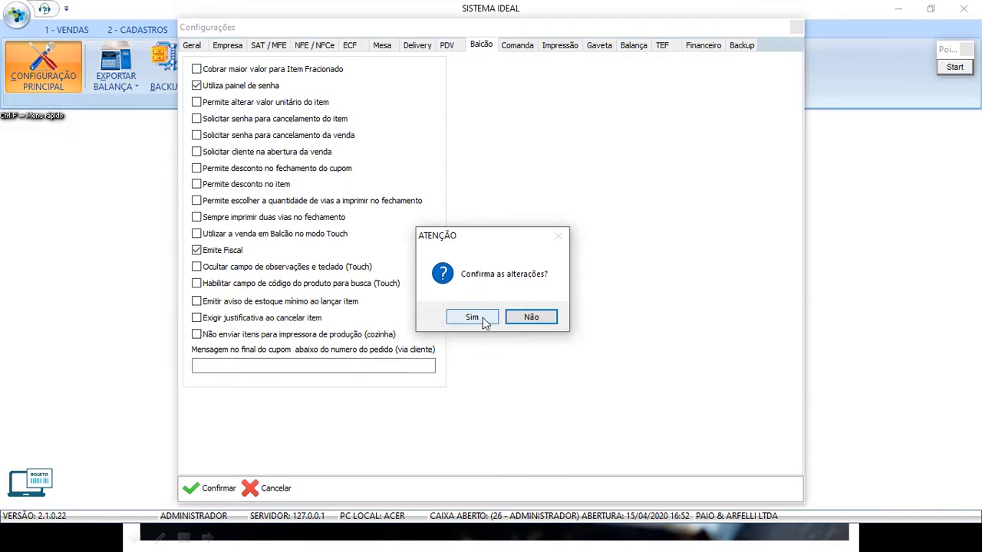
click(483, 320)
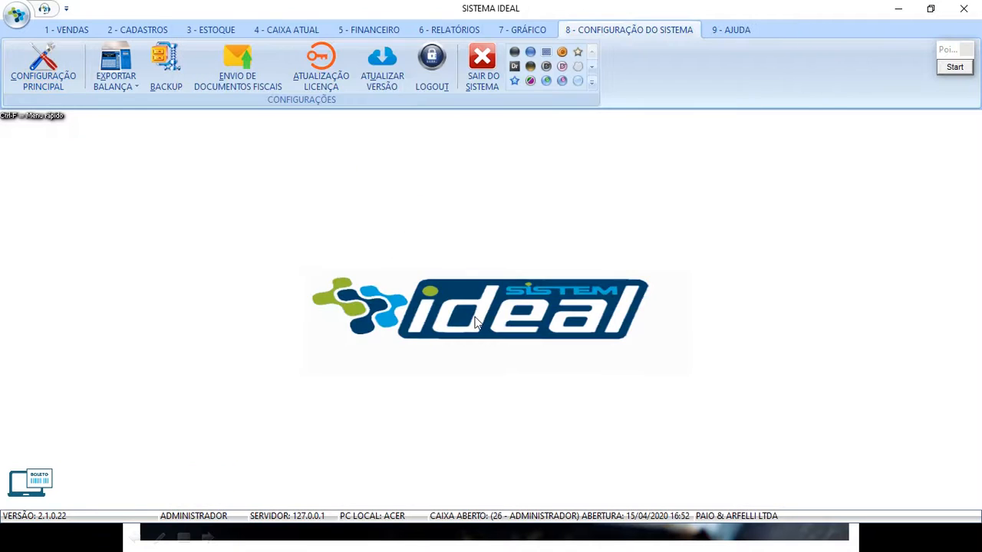
Return to the Vendas commands and switch to the Fotos window with the company contacts image, showing it full screen.
click(71, 30)
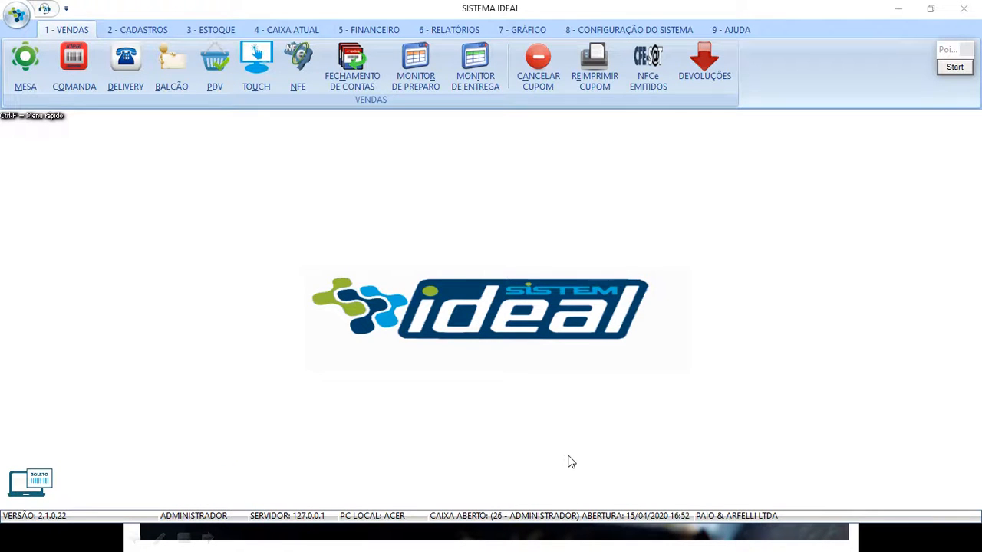
key(alt+Tab)
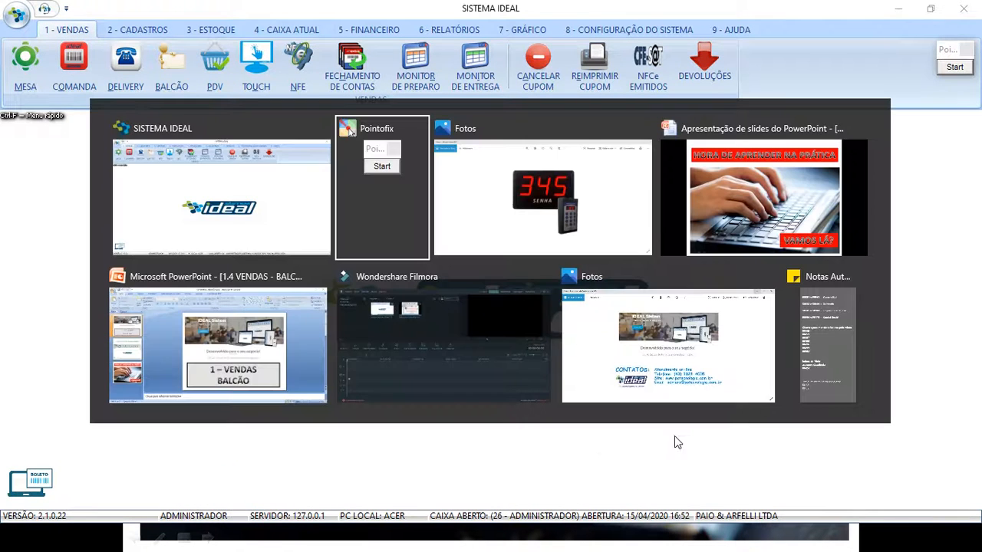
click(670, 360)
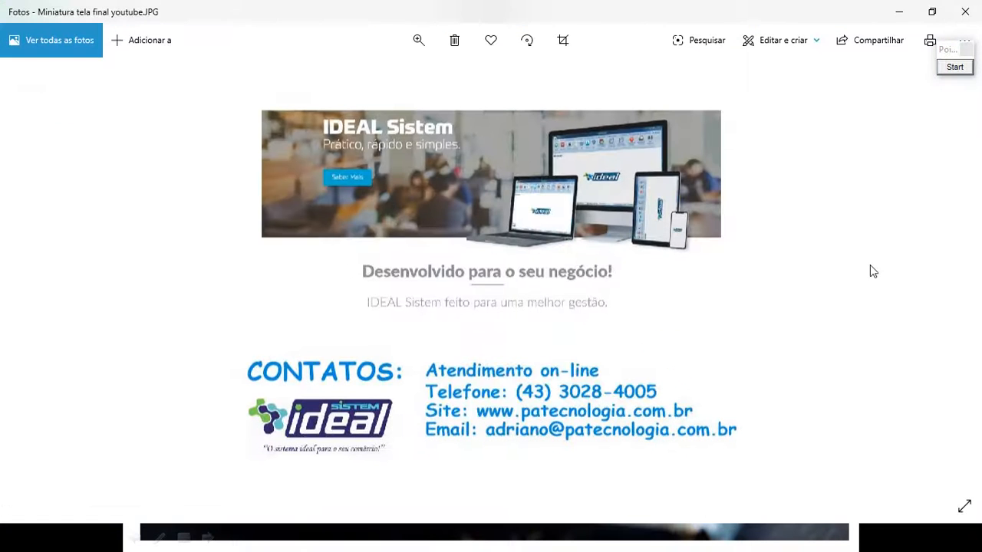
click(964, 510)
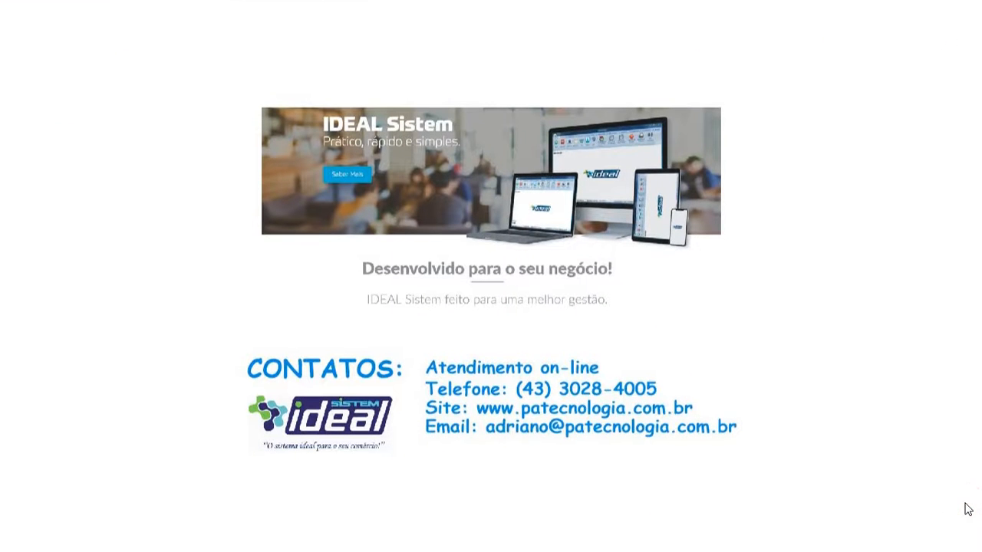